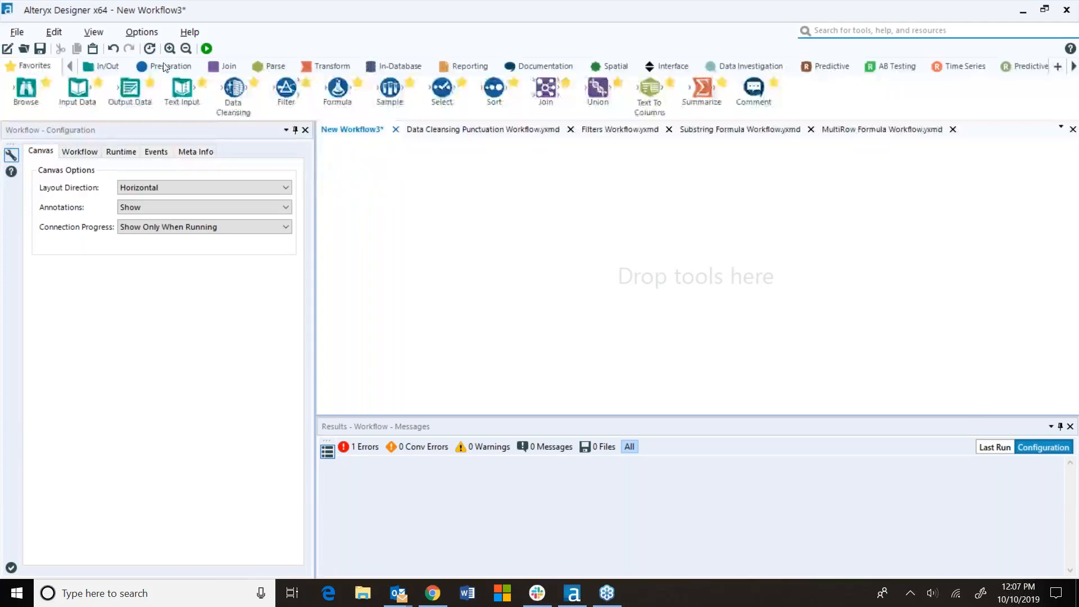
Look through the tools in the In/Out, Preparation, Join and Transform categories.
{"action": "left_click", "coordinate": [100, 66]}
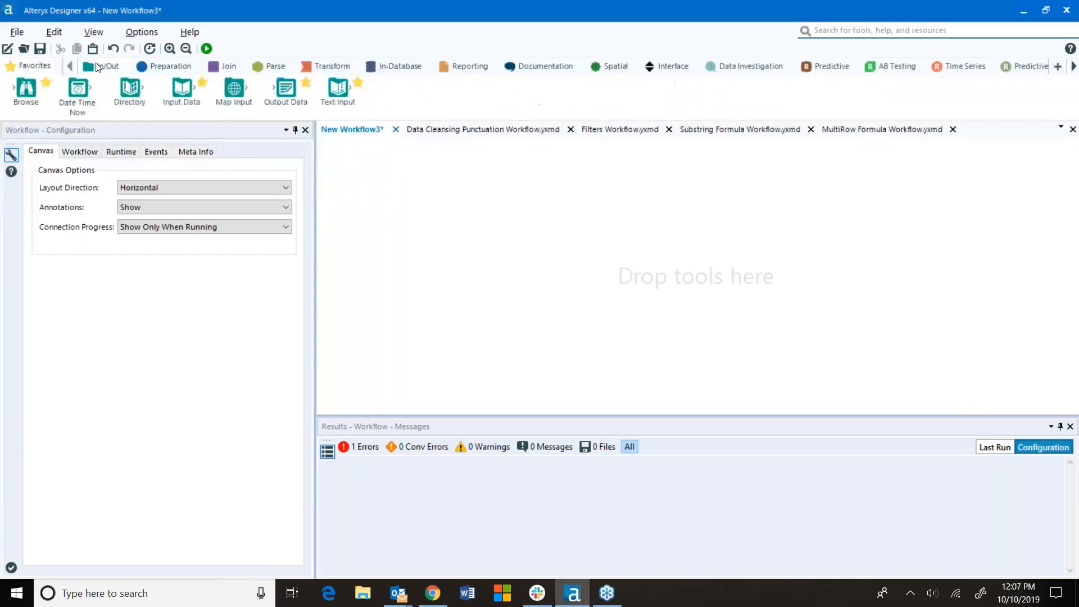
{"action": "left_click", "coordinate": [157, 68]}
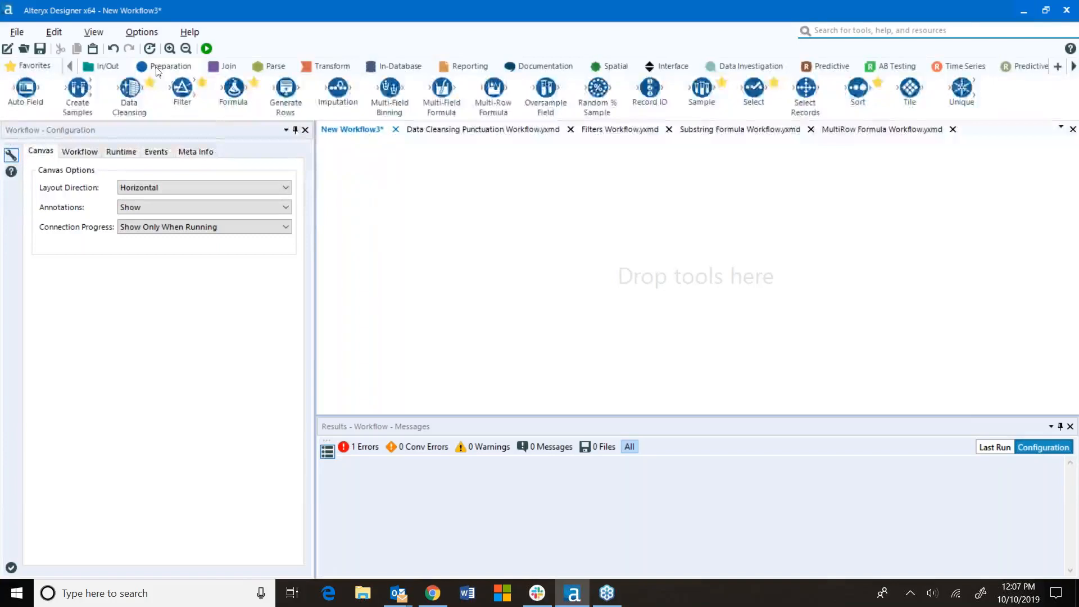
{"action": "left_click", "coordinate": [231, 67]}
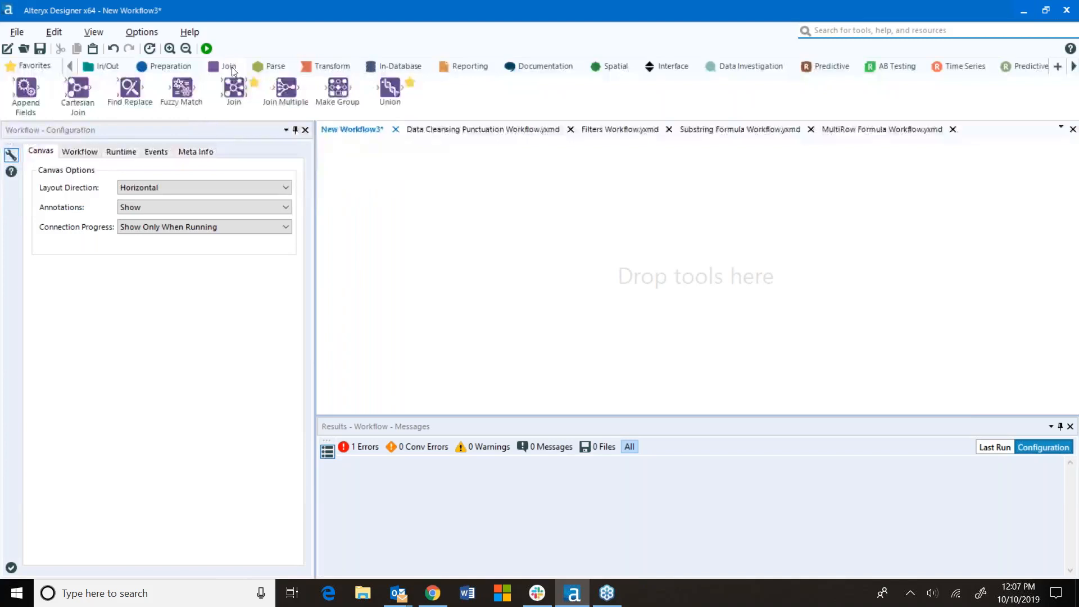
{"action": "mouse_move", "coordinate": [182, 90]}
{"action": "left_click", "coordinate": [332, 66]}
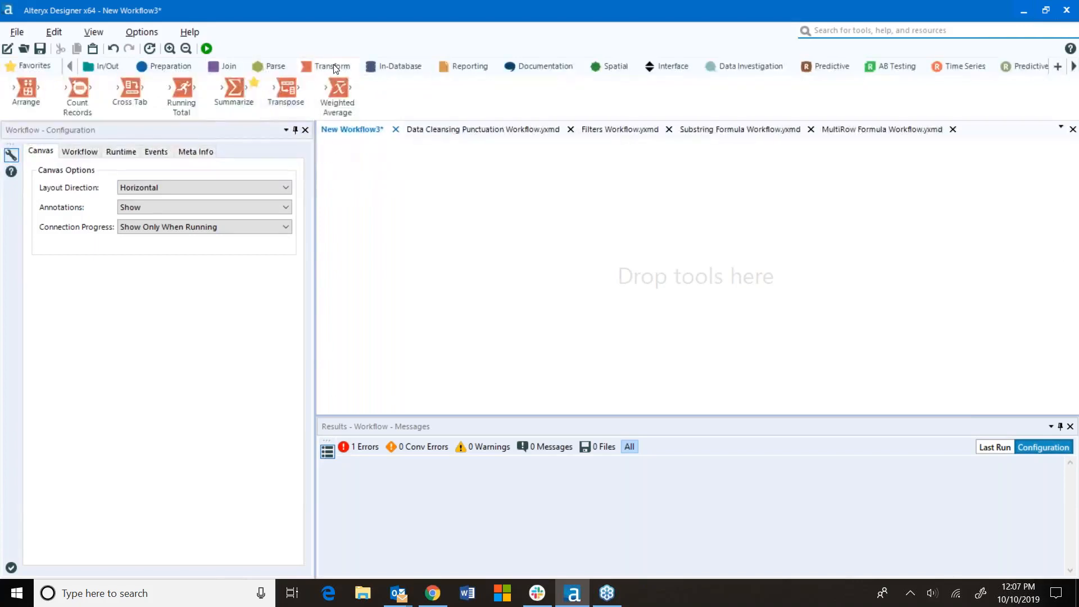
{"action": "left_click_drag", "start_coordinate": [171, 100], "coordinate": [160, 101]}
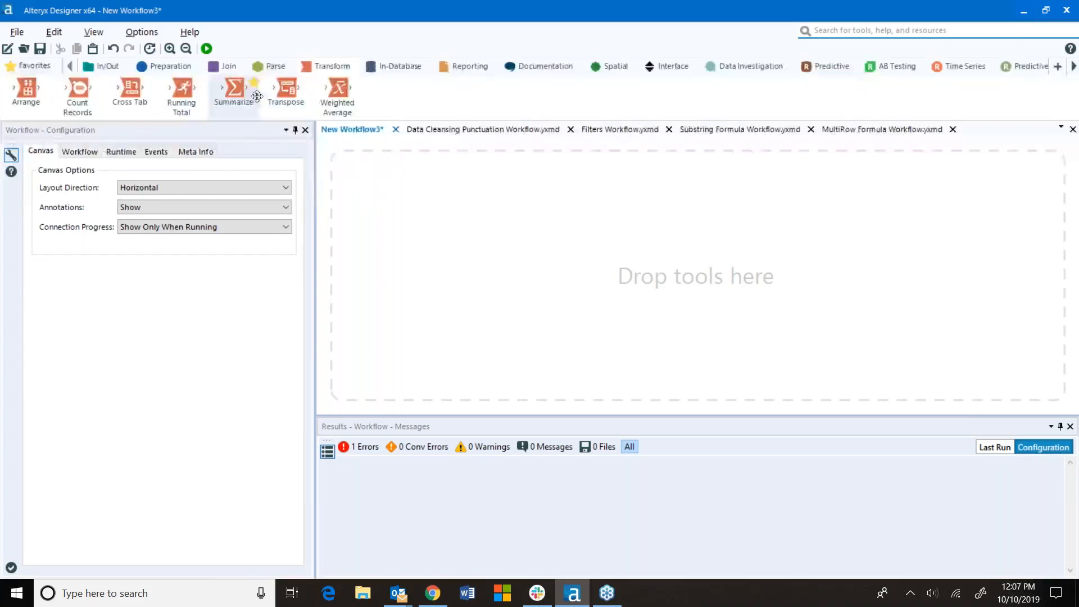
{"action": "left_click_drag", "start_coordinate": [256, 96], "coordinate": [515, 68]}
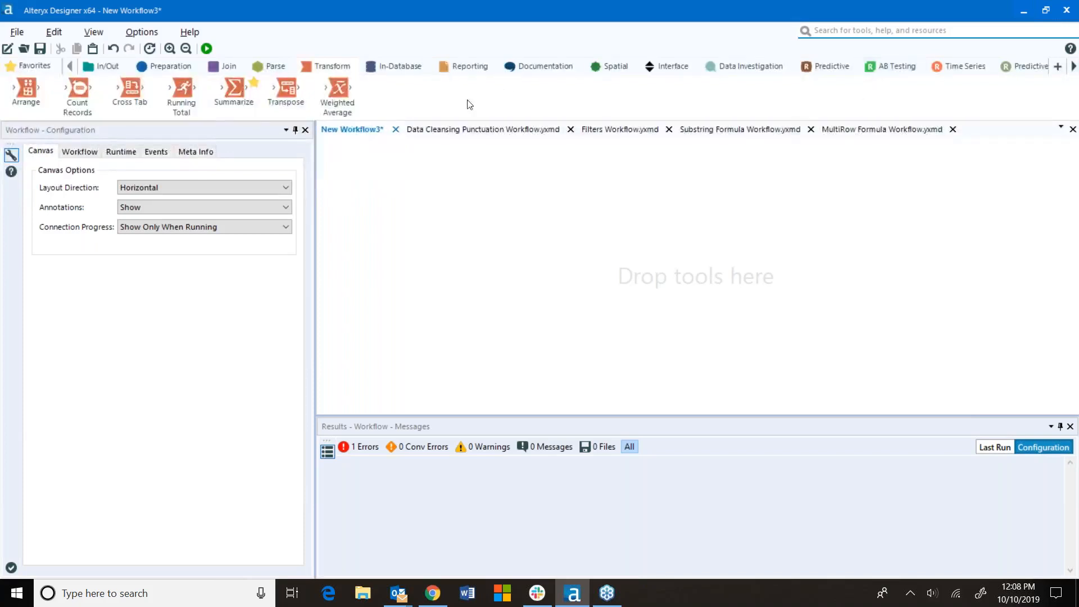
{"action": "left_click", "coordinate": [176, 70]}
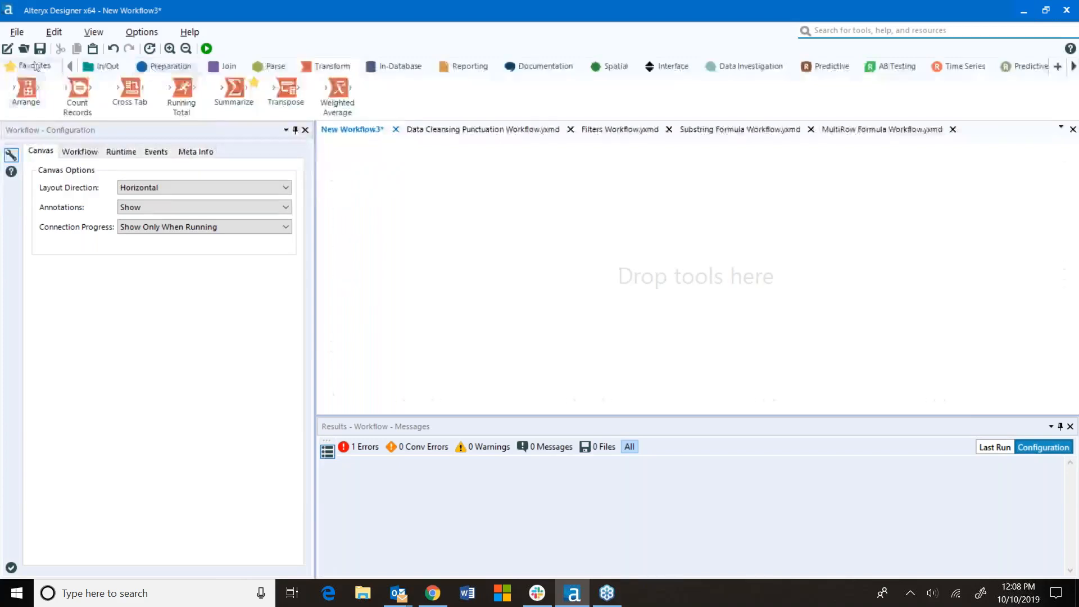
Add an Input Data tool to the empty canvas, connect it to san-francisco-2013.csv and check the data preview.
{"action": "left_click_drag", "start_coordinate": [78, 89], "coordinate": [405, 208]}
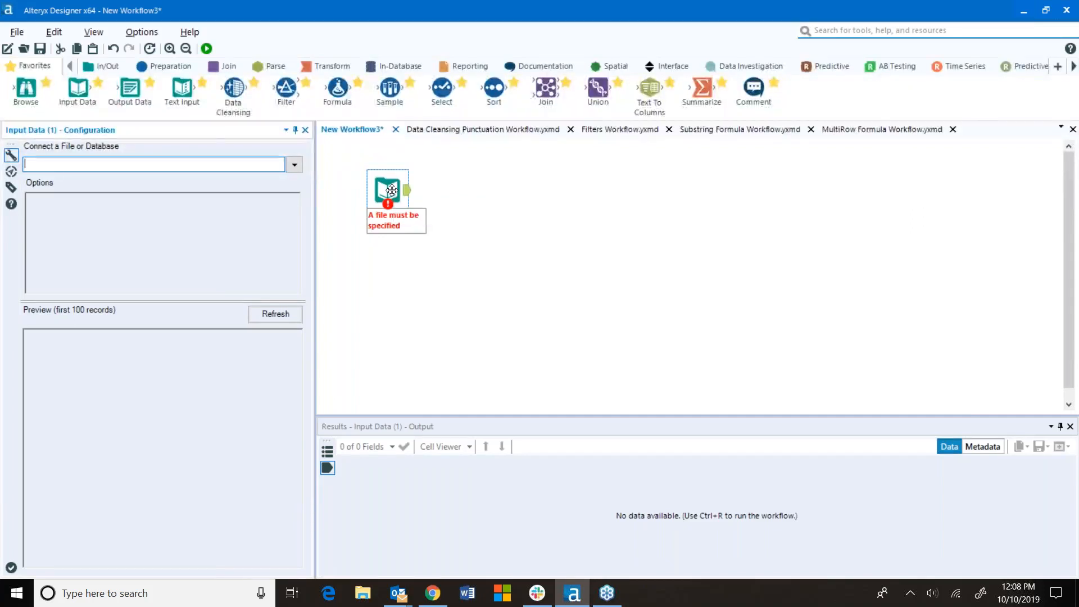
{"action": "left_click", "coordinate": [295, 165]}
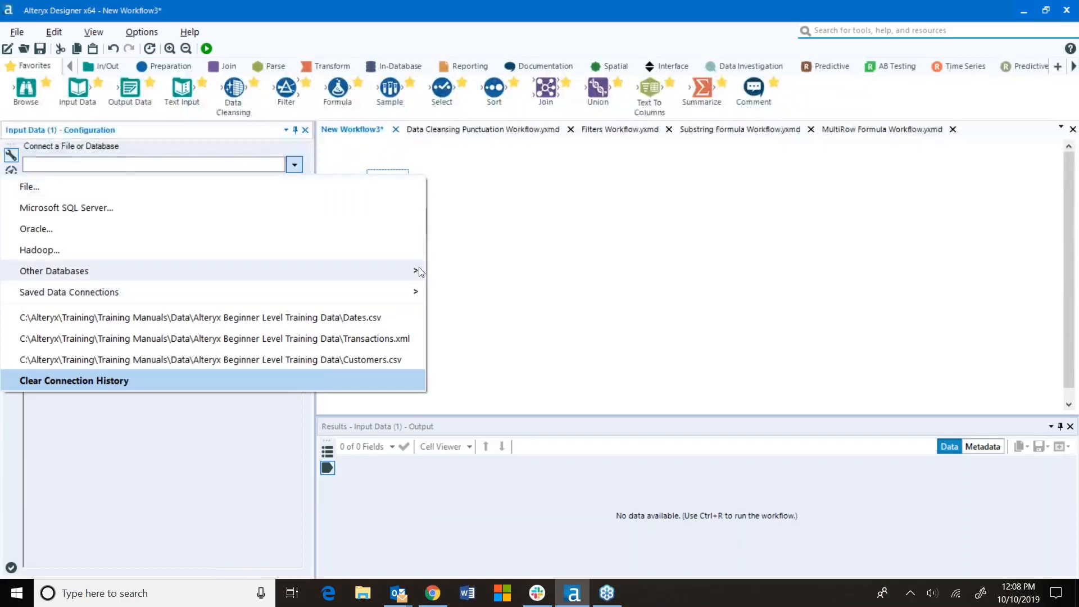
{"action": "mouse_move", "coordinate": [416, 270]}
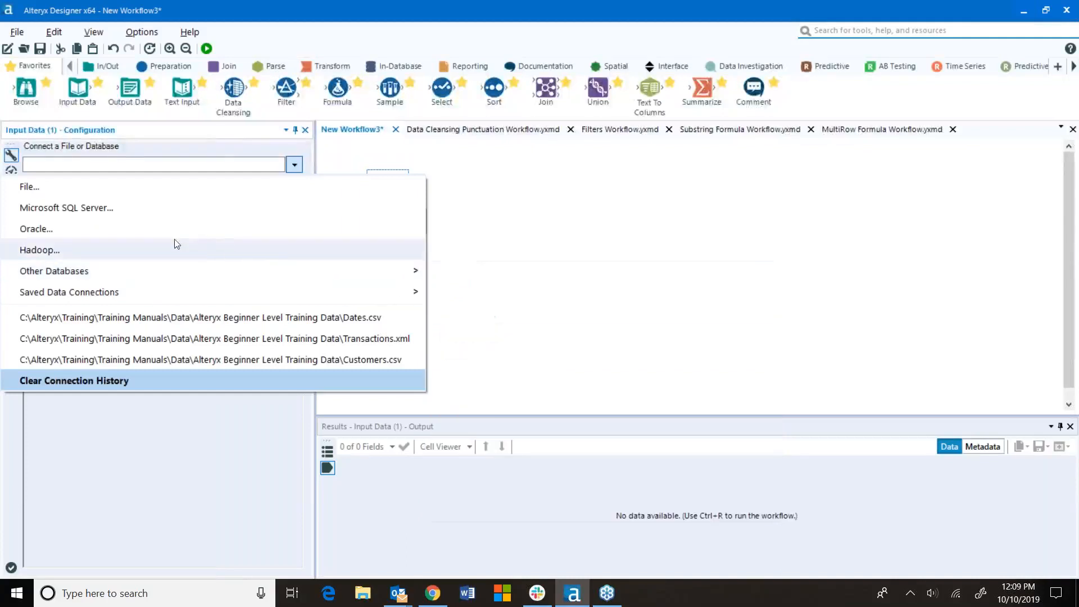
{"action": "left_click", "coordinate": [33, 189]}
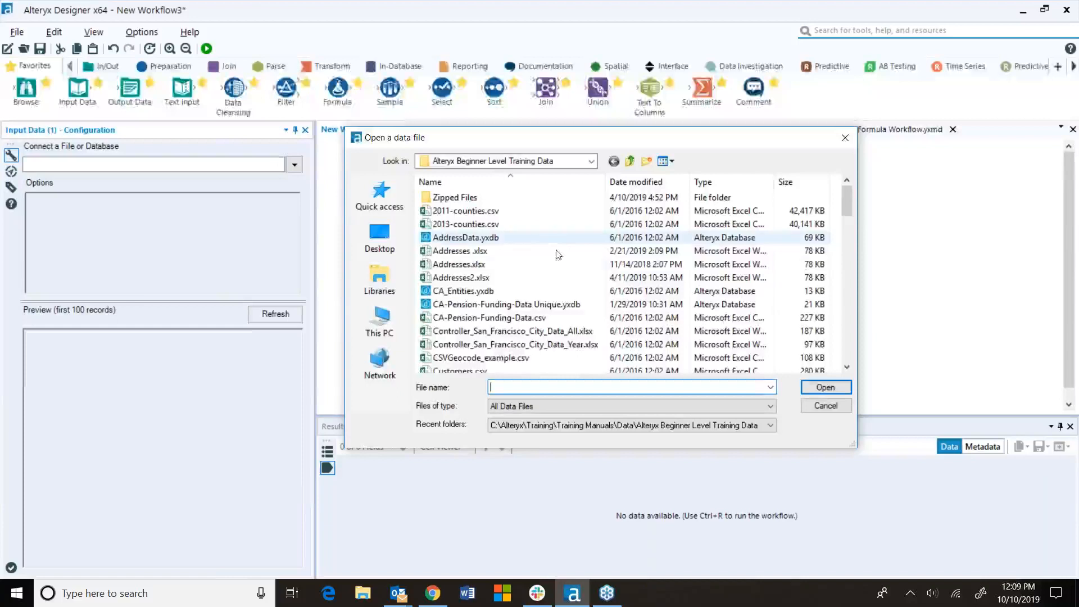
{"action": "scroll", "coordinate": [514, 291], "scroll_direction": "down", "scroll_amount": 10}
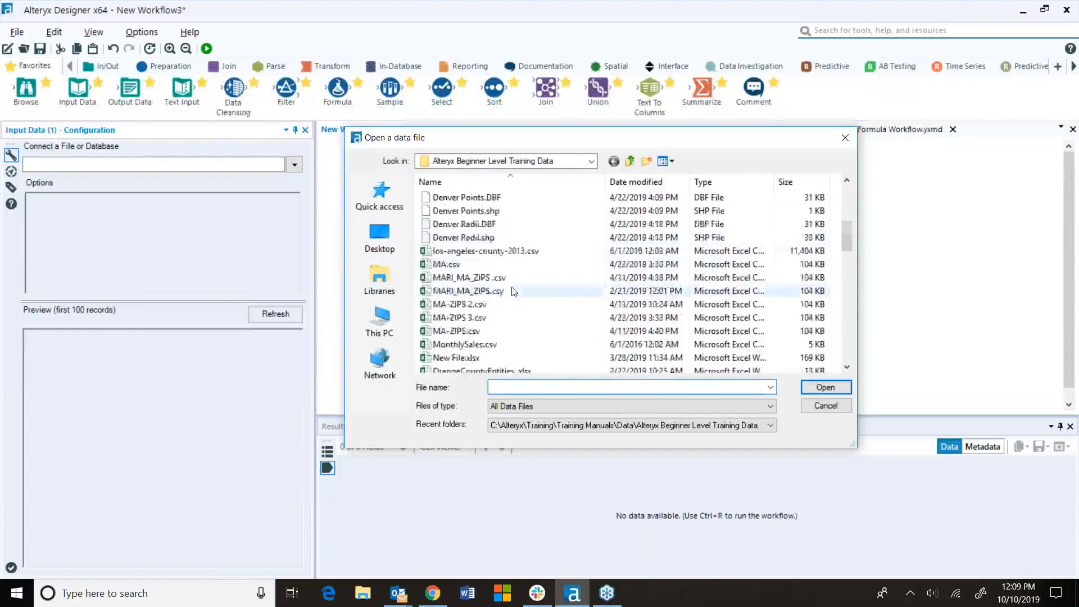
{"action": "scroll", "coordinate": [518, 290], "scroll_direction": "down", "scroll_amount": 5}
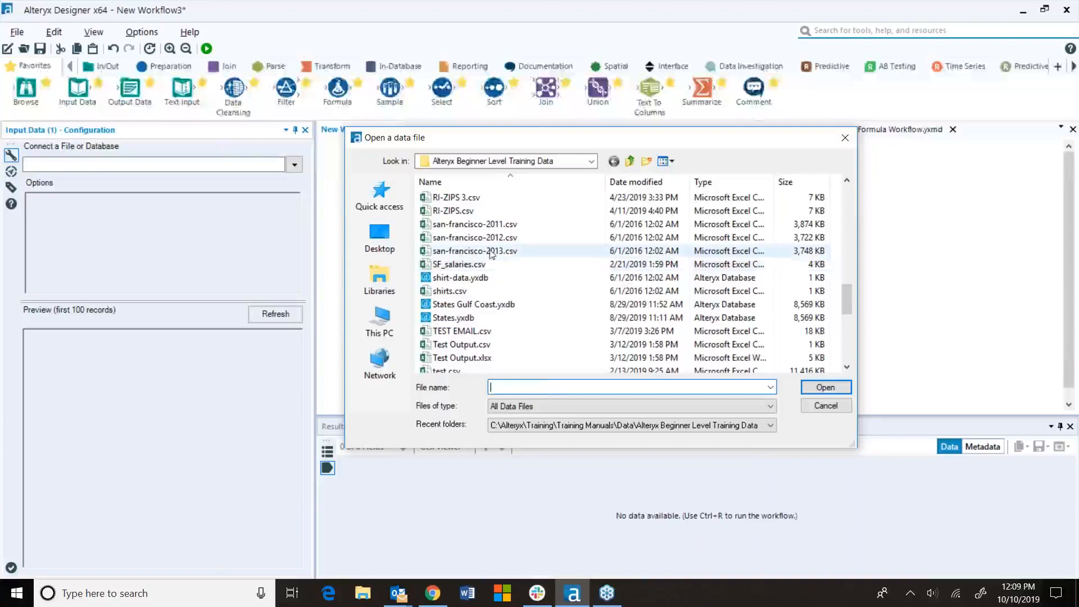
{"action": "left_click", "coordinate": [508, 251]}
{"action": "key", "text": "Return"}
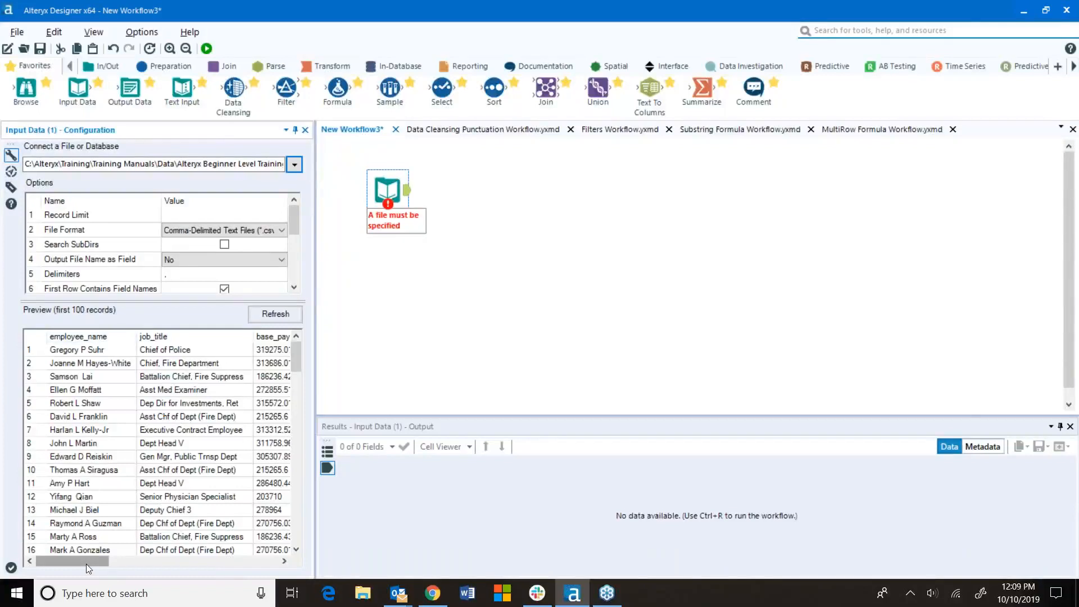
{"action": "left_click_drag", "start_coordinate": [86, 565], "coordinate": [39, 560]}
Attach a Browse tool to the output of the san-francisco-2013.csv input and run the workflow.
{"action": "mouse_move", "coordinate": [26, 94]}
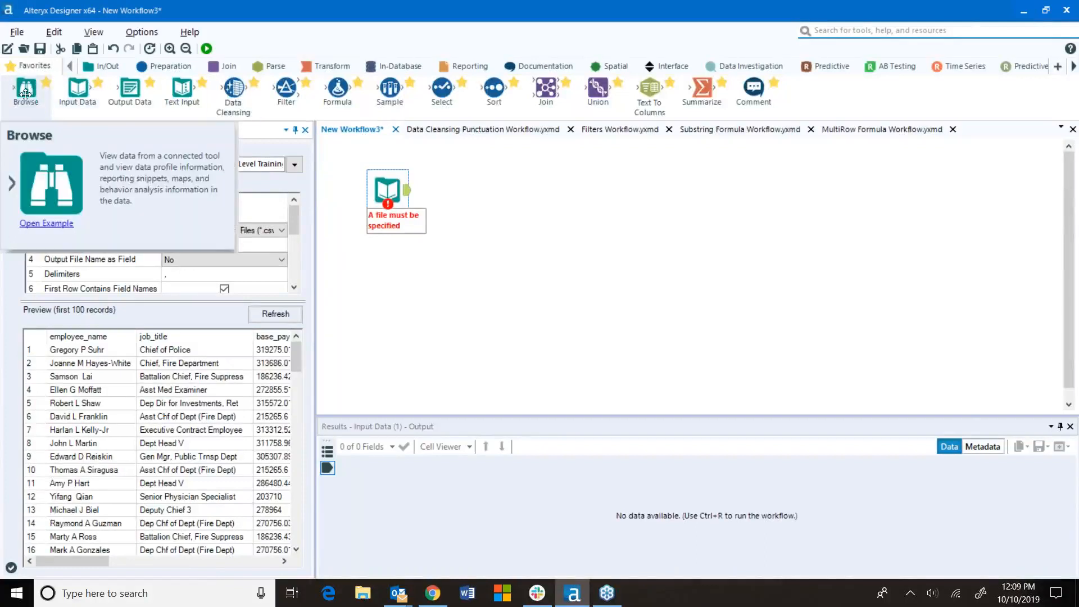
{"action": "left_click_drag", "start_coordinate": [25, 94], "coordinate": [461, 193]}
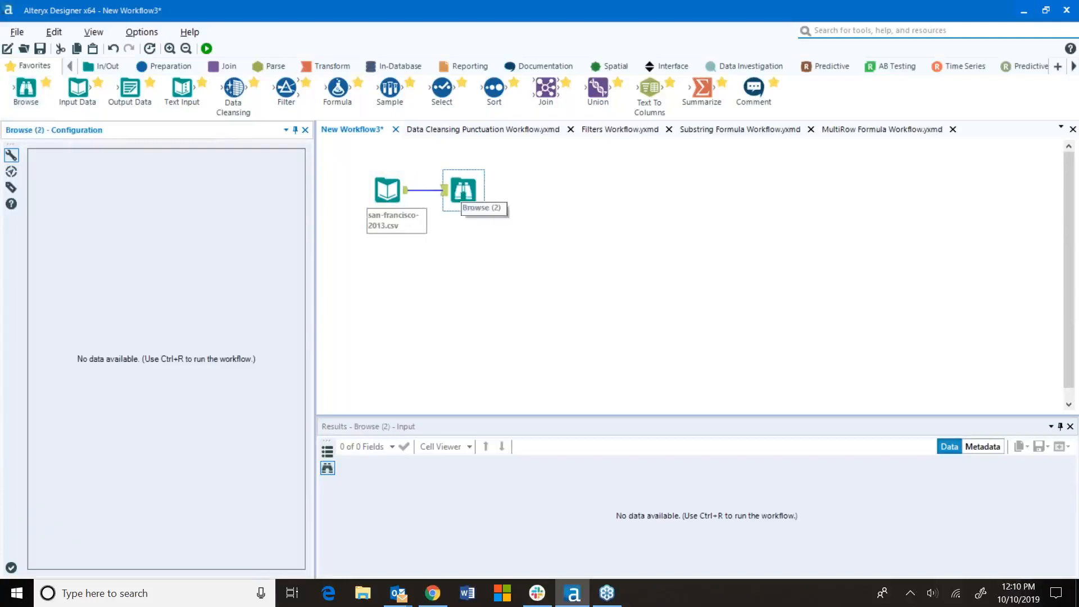
{"action": "left_click", "coordinate": [207, 49]}
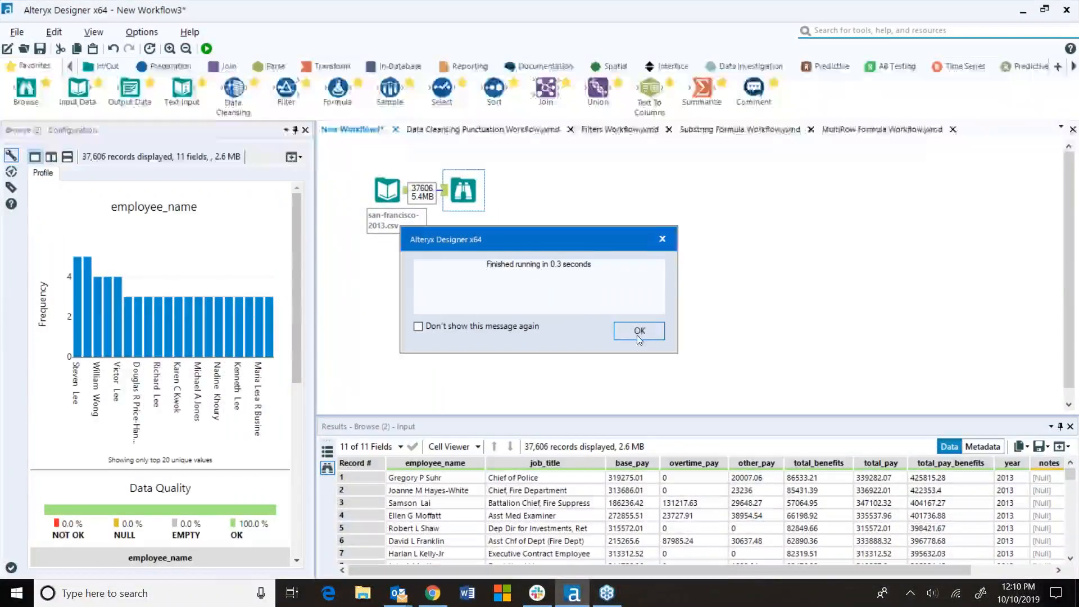
{"action": "left_click", "coordinate": [639, 331]}
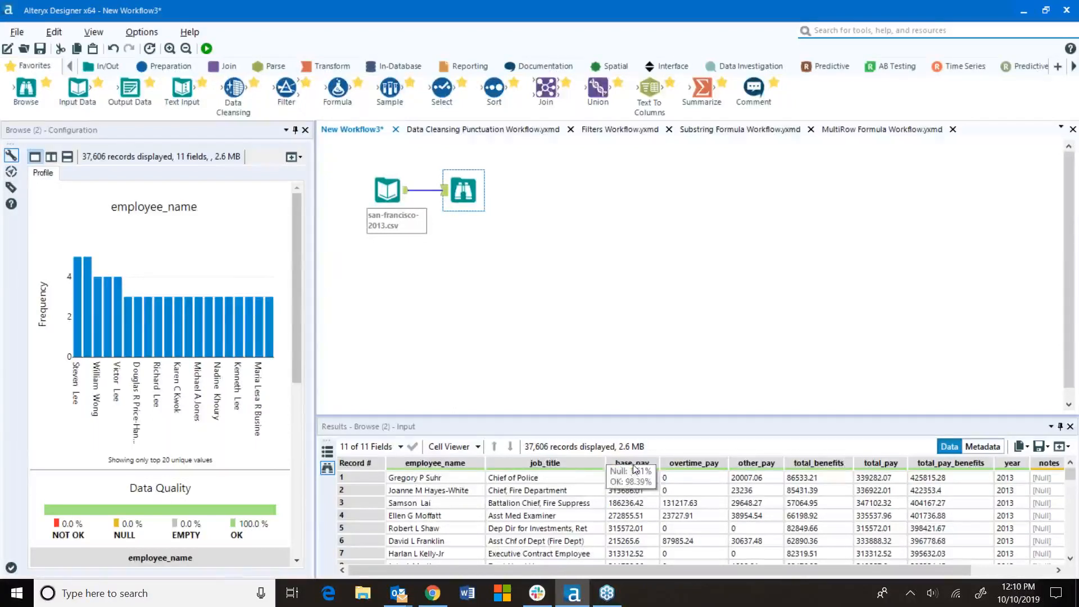
Examine the job_title field's frequency chart and profile statistics, and review the remaining result columns, including notes.
{"action": "left_click", "coordinate": [578, 463]}
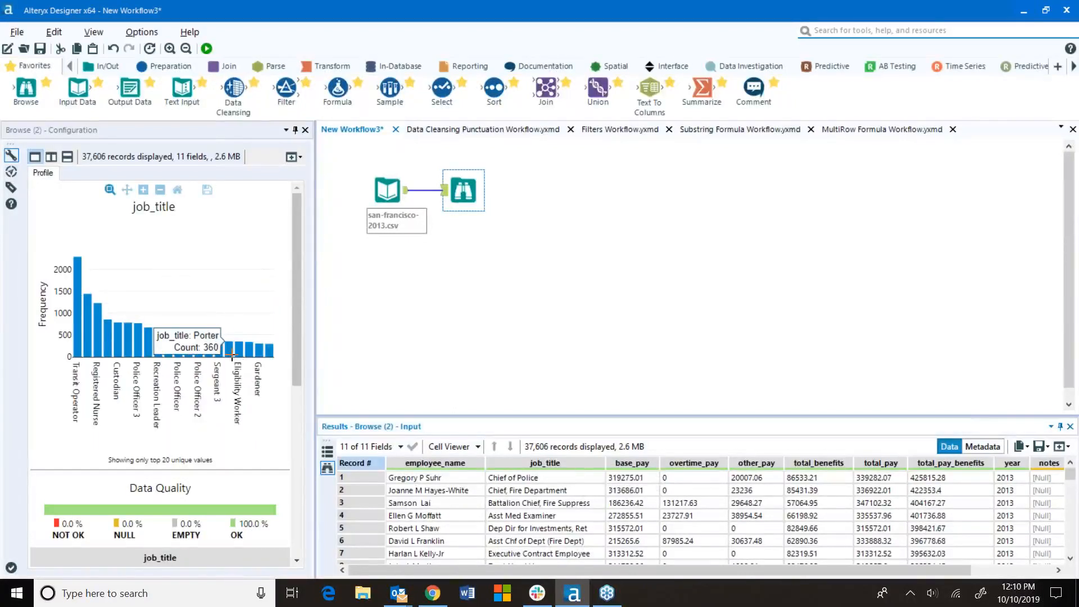
{"action": "mouse_move", "coordinate": [141, 325]}
{"action": "mouse_move", "coordinate": [77, 262]}
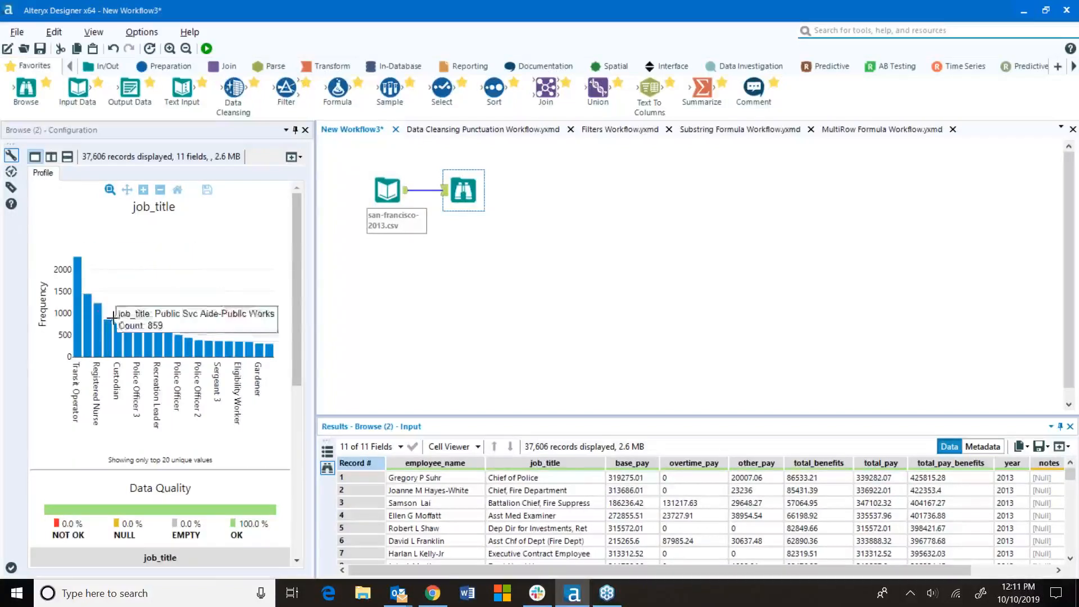
{"action": "mouse_move", "coordinate": [184, 343]}
{"action": "mouse_move", "coordinate": [225, 344]}
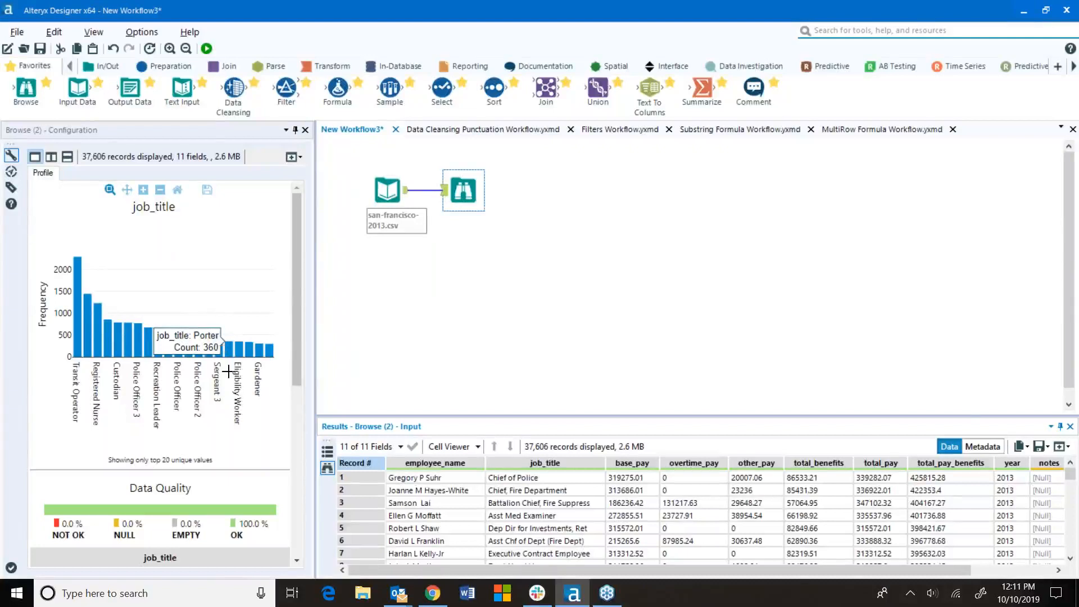
{"action": "scroll", "coordinate": [240, 422], "scroll_direction": "down", "scroll_amount": 5}
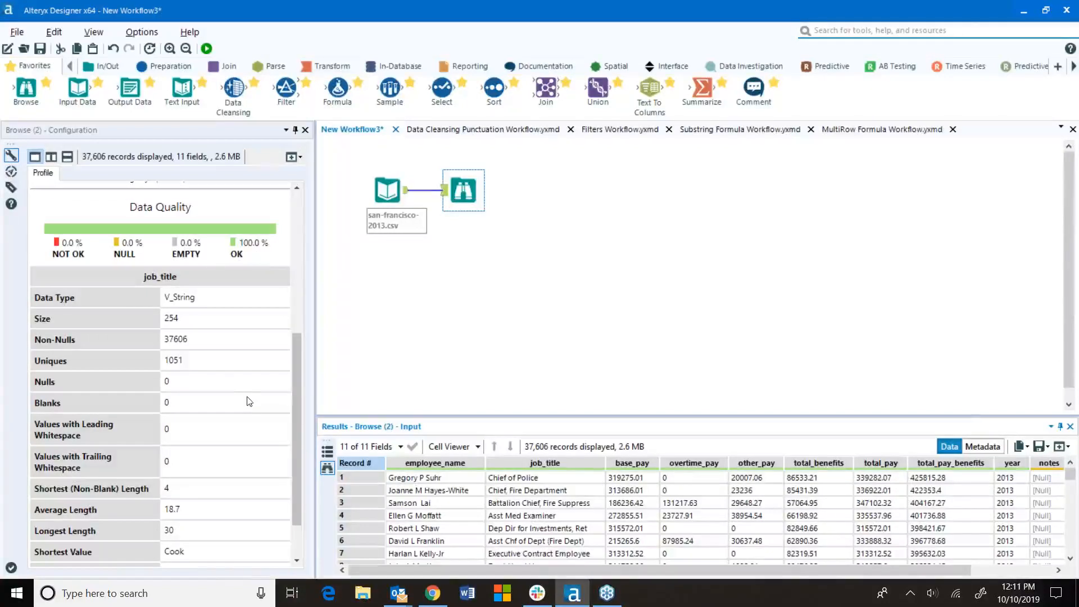
{"action": "scroll", "coordinate": [249, 404], "scroll_direction": "down", "scroll_amount": 2}
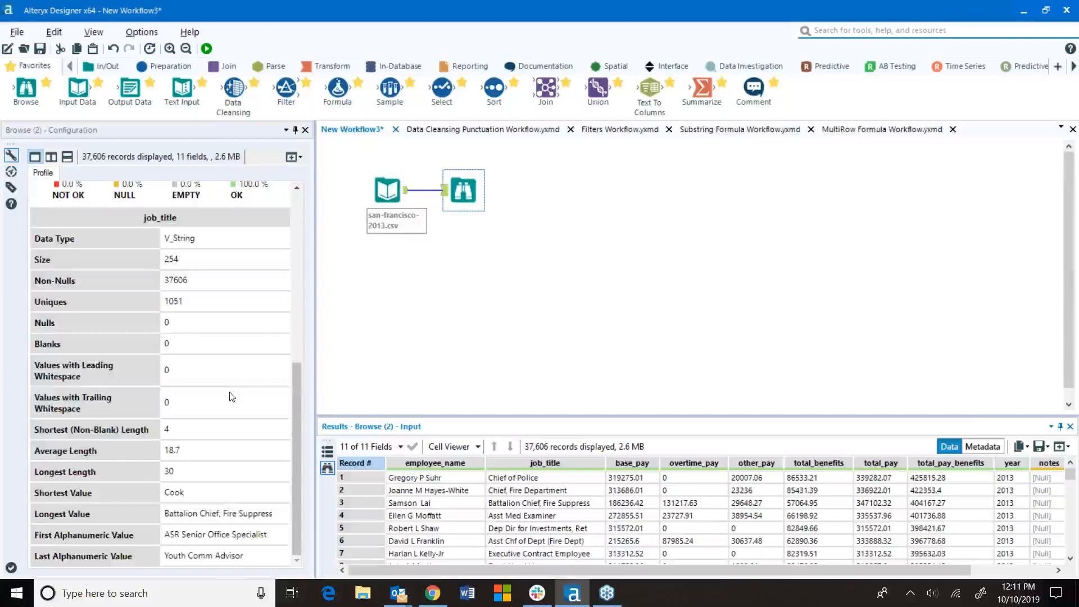
{"action": "scroll", "coordinate": [226, 421], "scroll_direction": "up", "scroll_amount": 3}
{"action": "scroll", "coordinate": [226, 422], "scroll_direction": "up", "scroll_amount": 3}
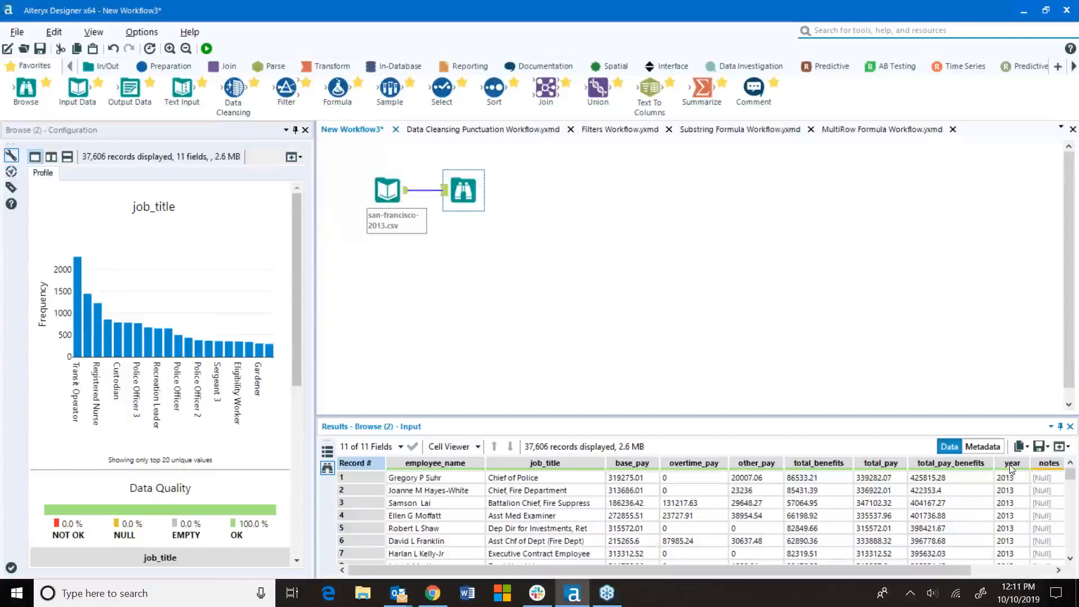
{"action": "scroll", "coordinate": [932, 581], "scroll_direction": "right", "scroll_amount": 2}
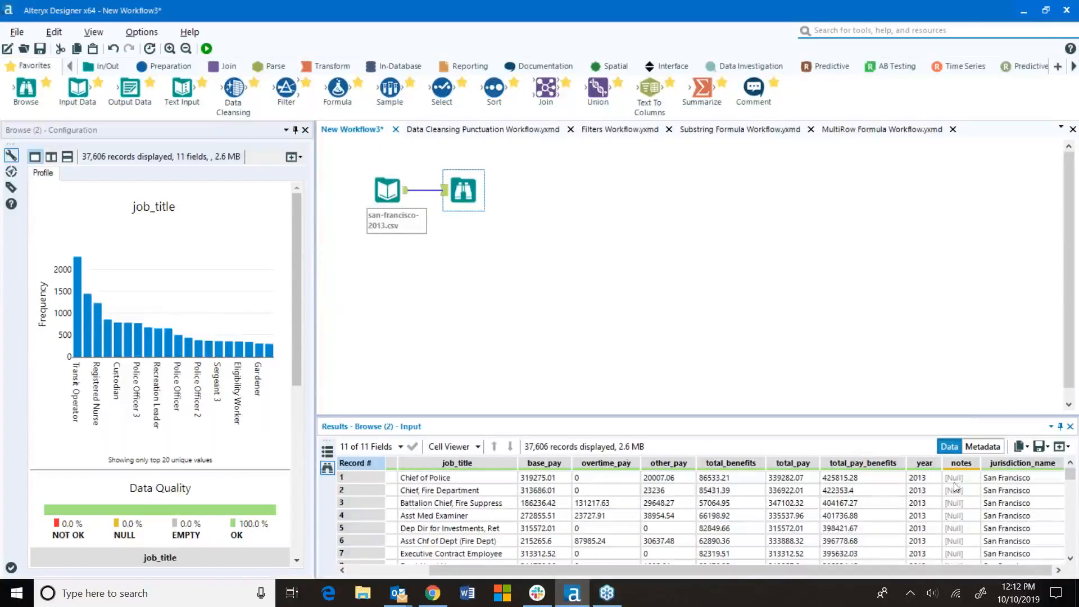
{"action": "mouse_move", "coordinate": [976, 465]}
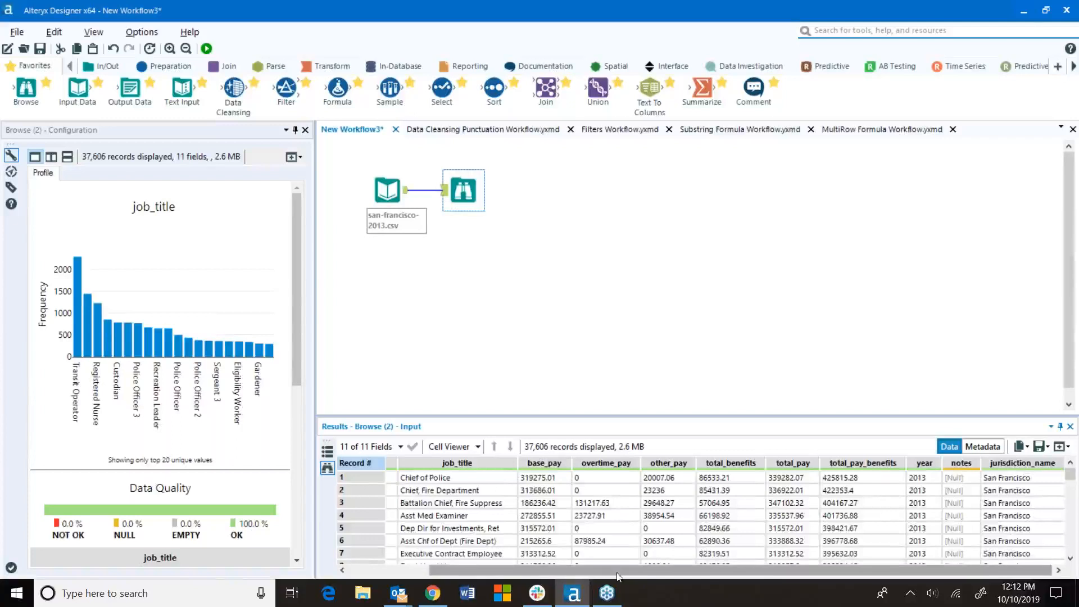
{"action": "left_click_drag", "start_coordinate": [618, 570], "coordinate": [492, 583]}
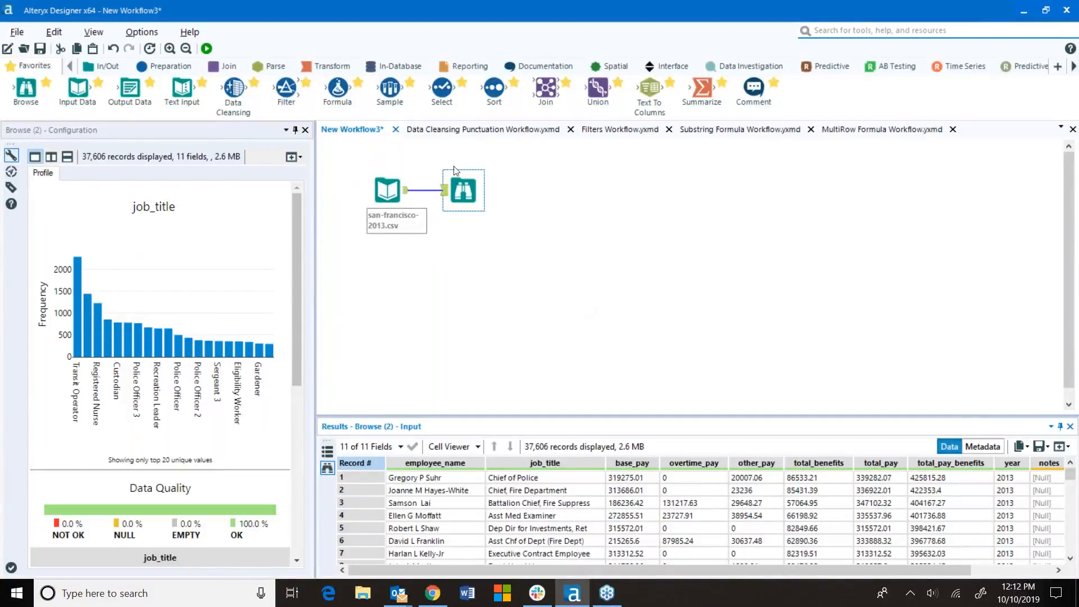
Move the Browse tool lower on the canvas and connect an Auto Field tool to the Input Data tool in its place.
{"action": "left_click_drag", "start_coordinate": [464, 190], "coordinate": [464, 257]}
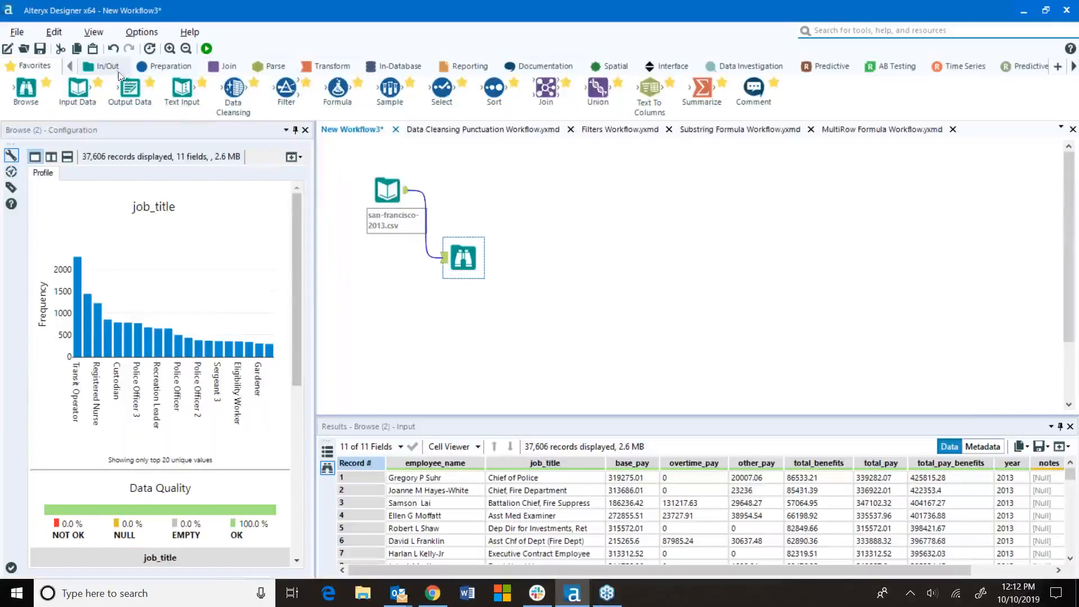
{"action": "left_click", "coordinate": [167, 66]}
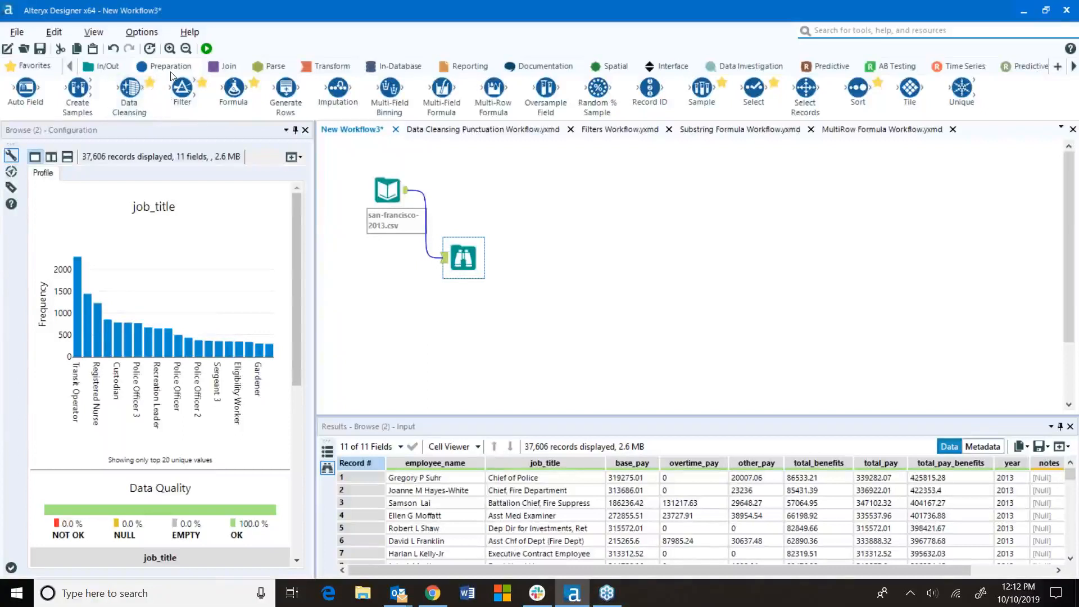
{"action": "mouse_move", "coordinate": [32, 88]}
{"action": "left_click_drag", "start_coordinate": [25, 88], "coordinate": [463, 189]}
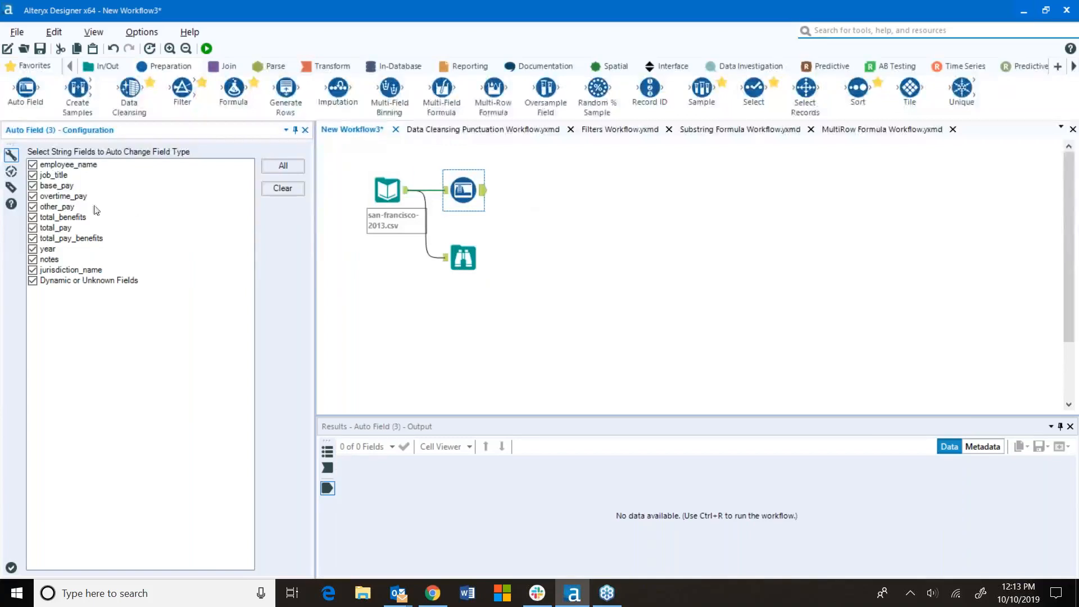
Review the field types and sizes in the Browse tool's metadata, and return to the Auto Field configuration.
{"action": "left_click", "coordinate": [472, 257]}
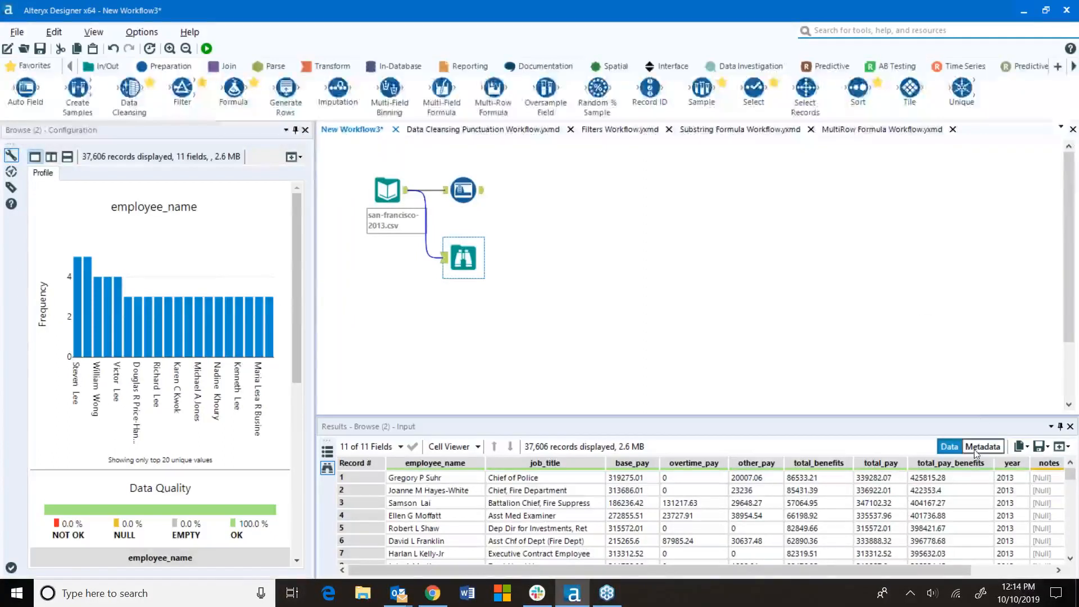
{"action": "left_click", "coordinate": [995, 448]}
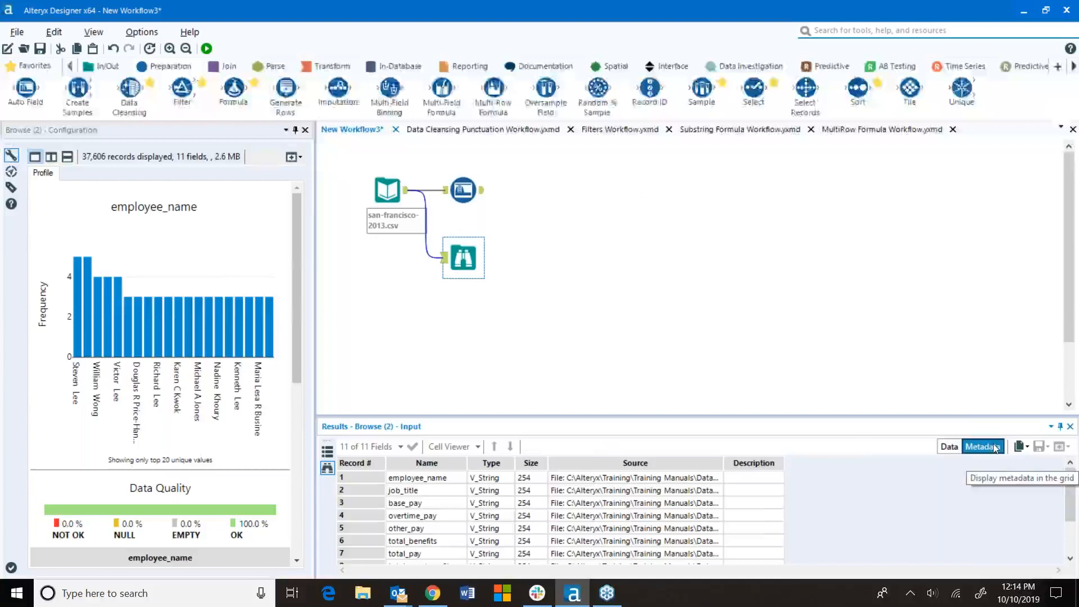
{"action": "scroll", "coordinate": [522, 509], "scroll_direction": "down", "scroll_amount": 2}
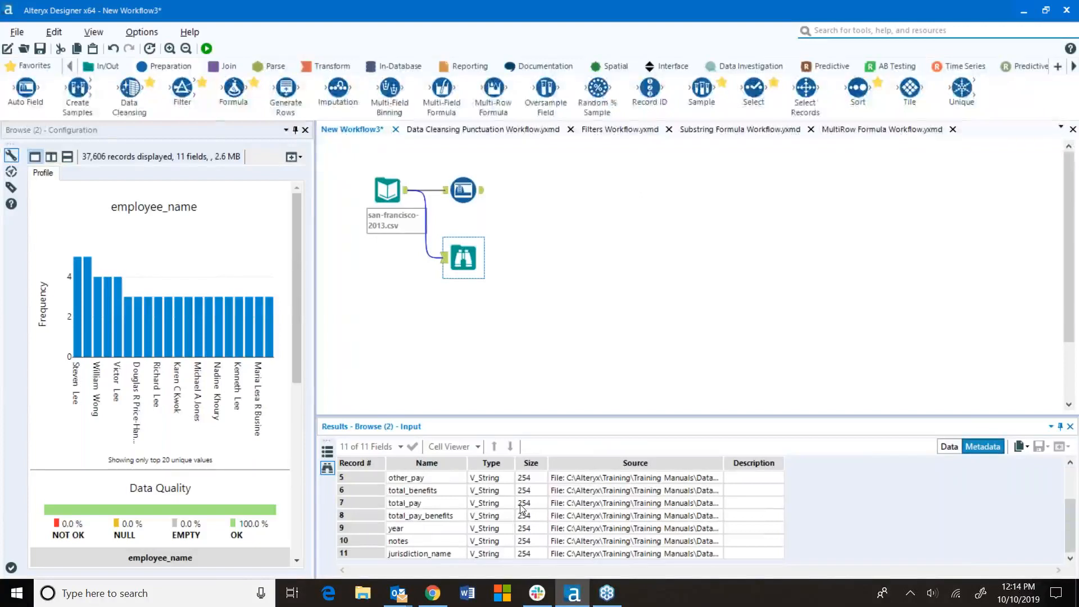
{"action": "scroll", "coordinate": [525, 506], "scroll_direction": "up", "scroll_amount": 2}
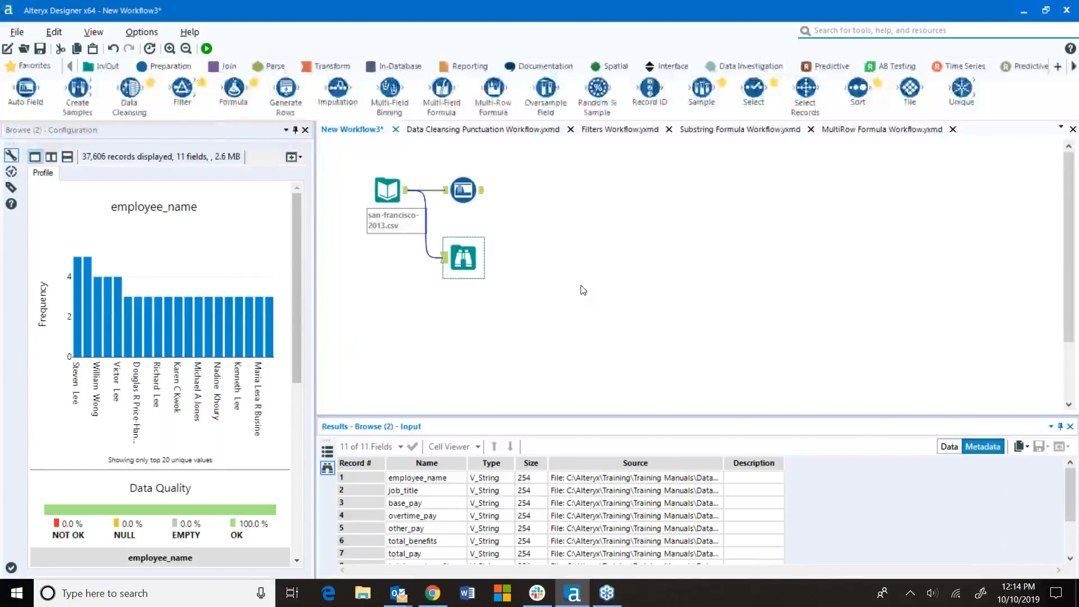
{"action": "left_click", "coordinate": [463, 190]}
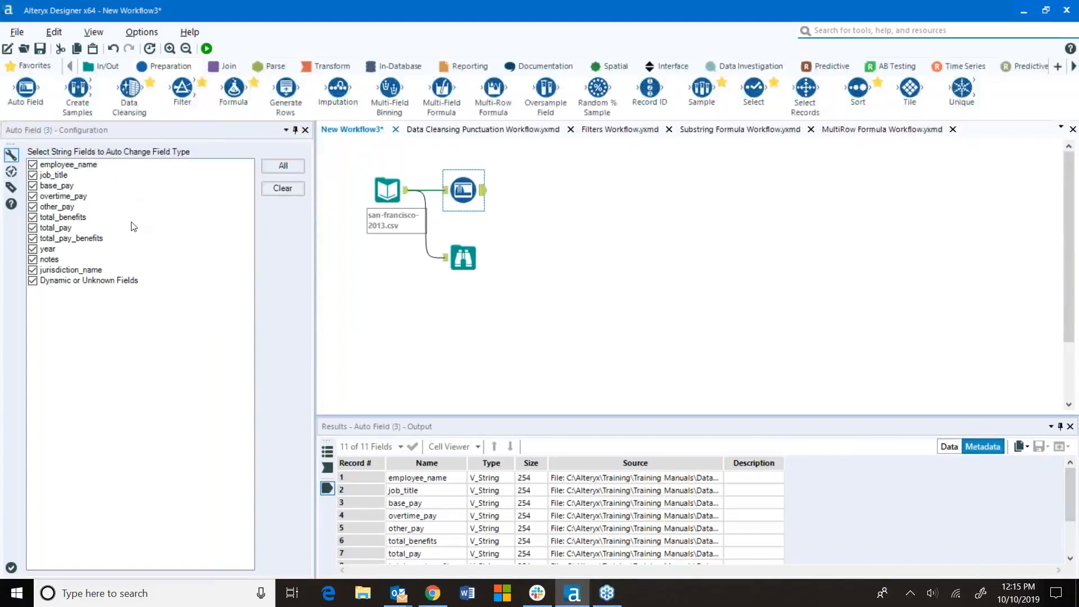
Attach a Browse tool to the Auto Field output and run the workflow.
{"action": "left_click", "coordinate": [28, 65]}
{"action": "left_click_drag", "start_coordinate": [25, 94], "coordinate": [547, 192]}
{"action": "left_click", "coordinate": [206, 49]}
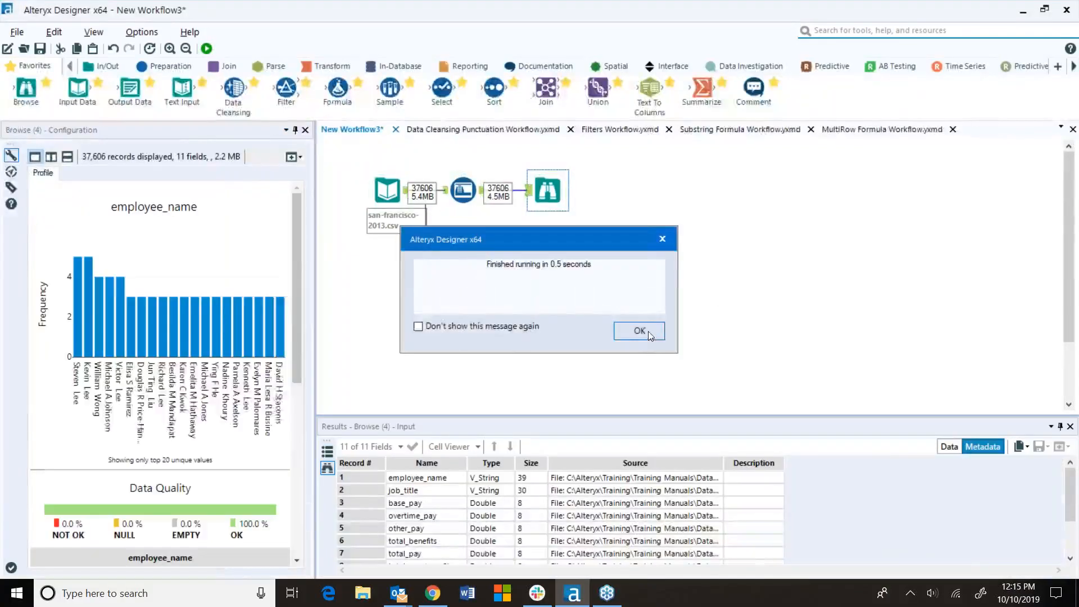
{"action": "left_click", "coordinate": [640, 331]}
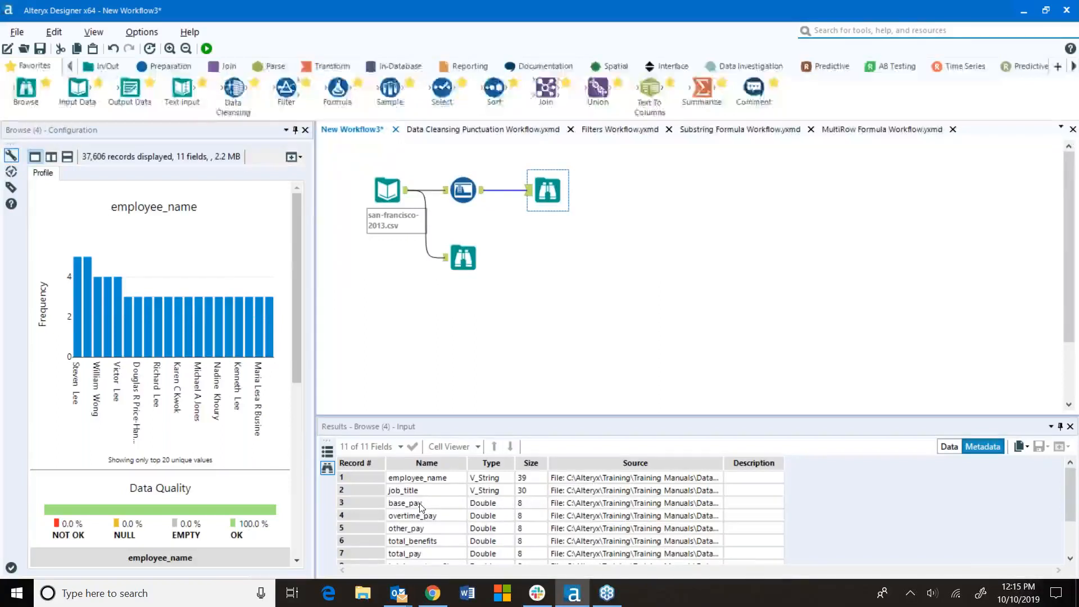
Examine the field types and sizes in the Auto Field output's metadata and compare them with the Browse on the raw input.
{"action": "left_click_drag", "start_coordinate": [351, 505], "coordinate": [358, 554]}
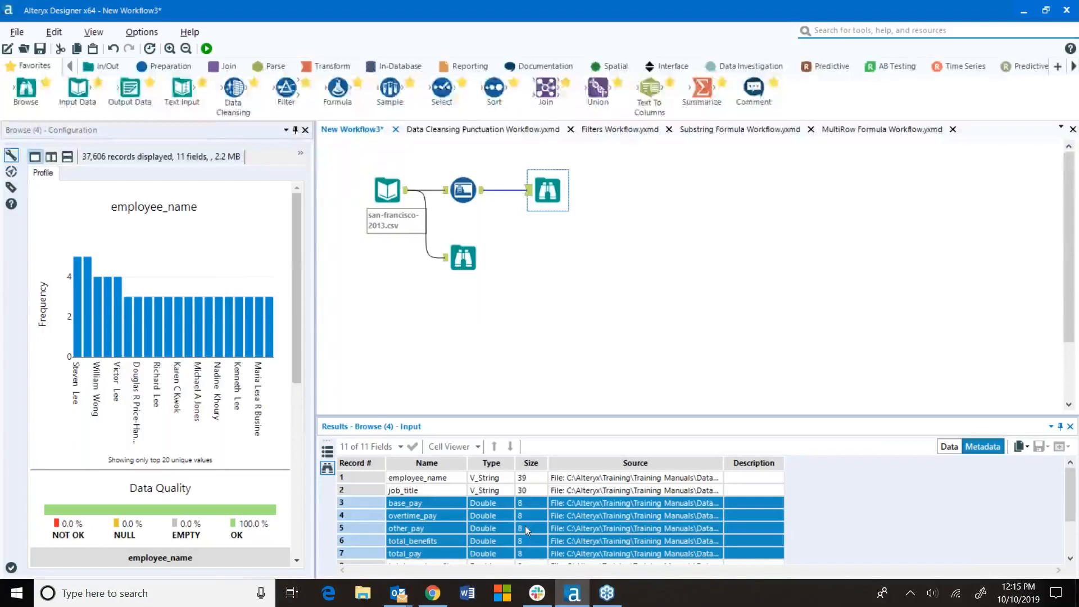
{"action": "scroll", "coordinate": [531, 524], "scroll_direction": "down", "scroll_amount": 1}
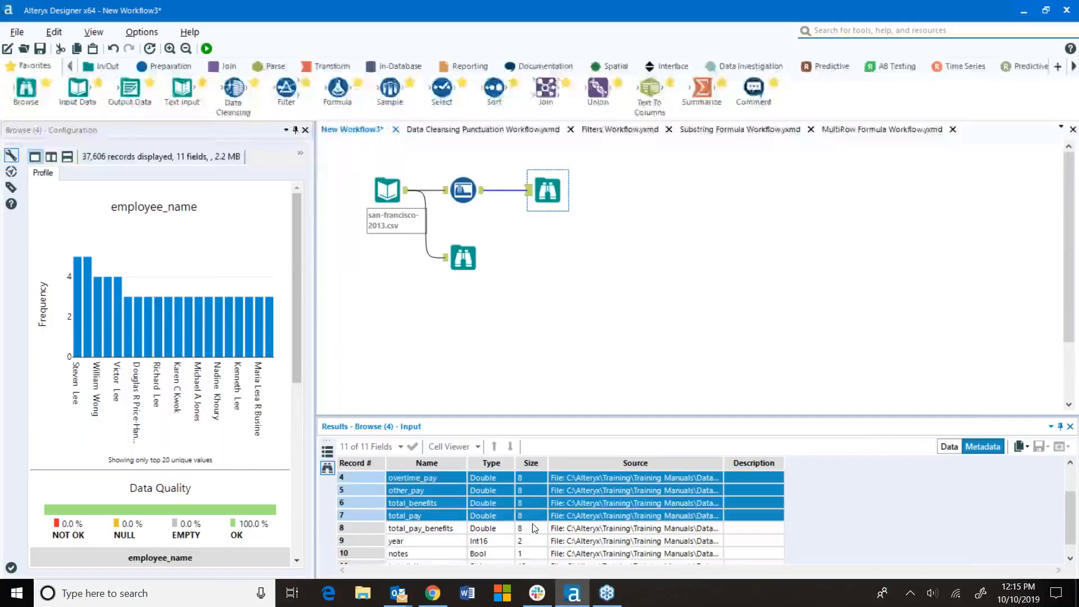
{"action": "scroll", "coordinate": [534, 527], "scroll_direction": "down", "scroll_amount": 1}
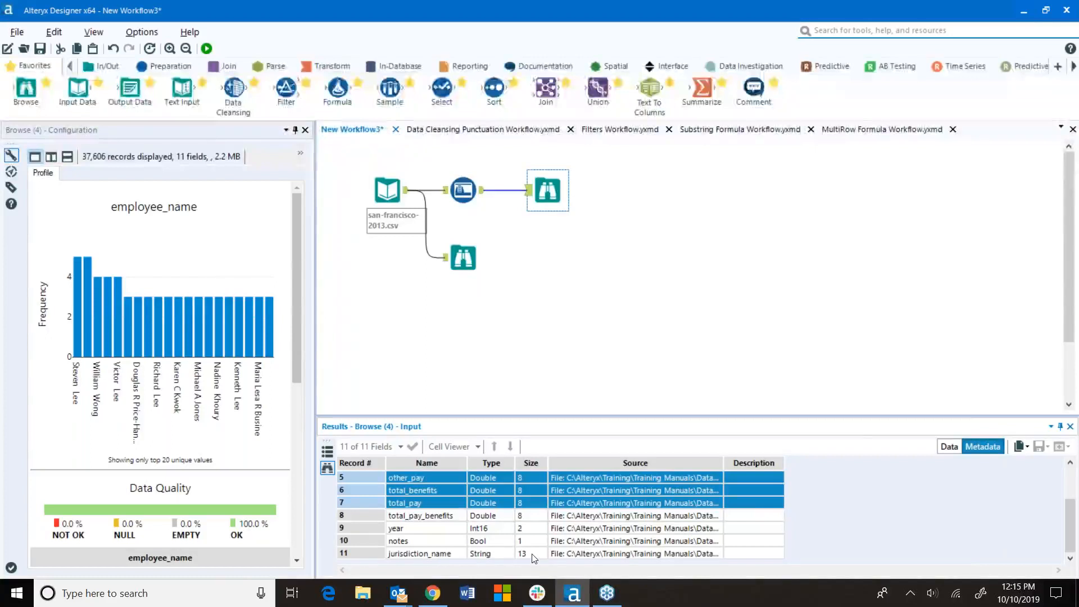
{"action": "left_click", "coordinate": [464, 258]}
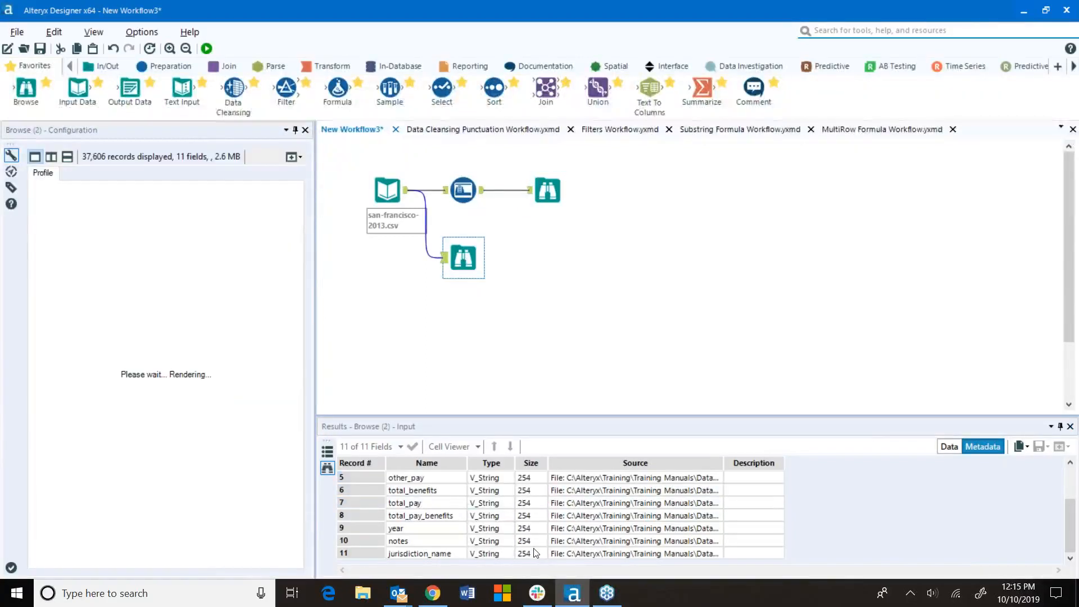
{"action": "left_click", "coordinate": [552, 192]}
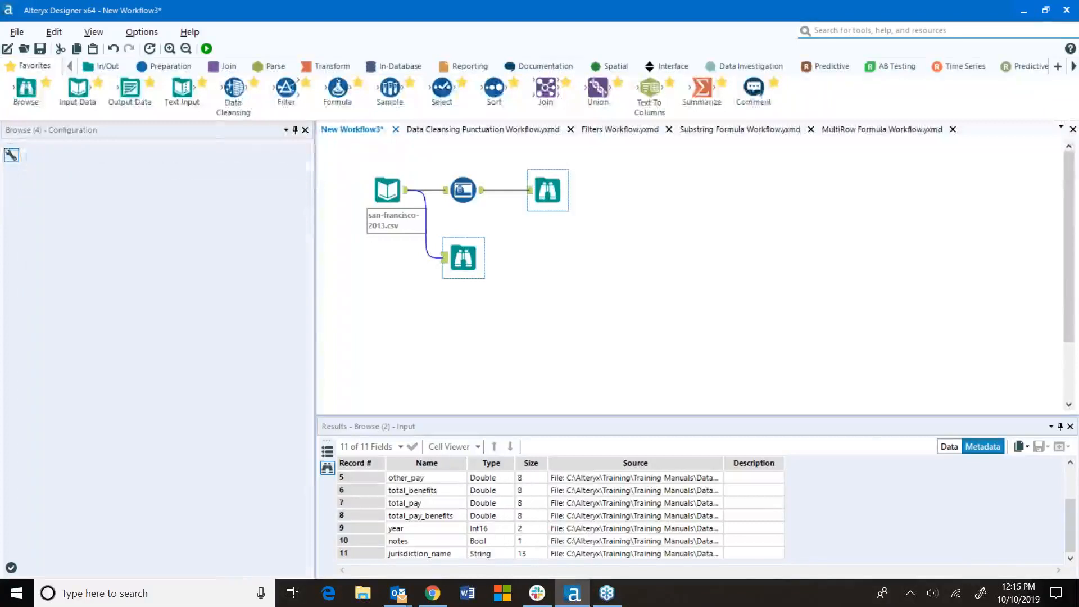
{"action": "scroll", "coordinate": [508, 521], "scroll_direction": "up", "scroll_amount": 2}
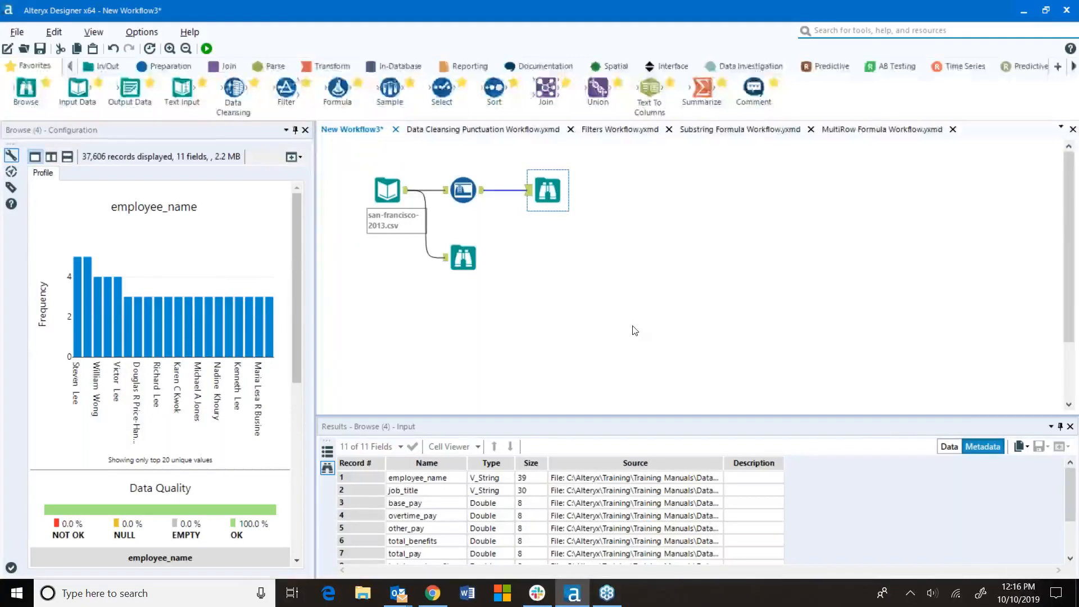
{"action": "left_click", "coordinate": [464, 200]}
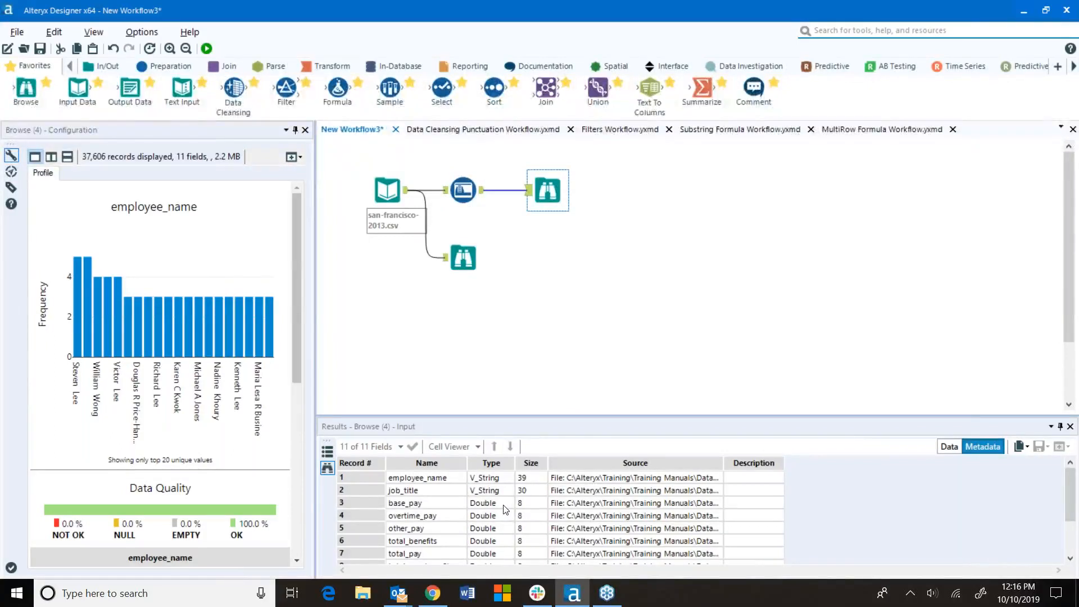
Show the data records after Auto Field and examine the base_pay profile, including its null values.
{"action": "left_click", "coordinate": [949, 446]}
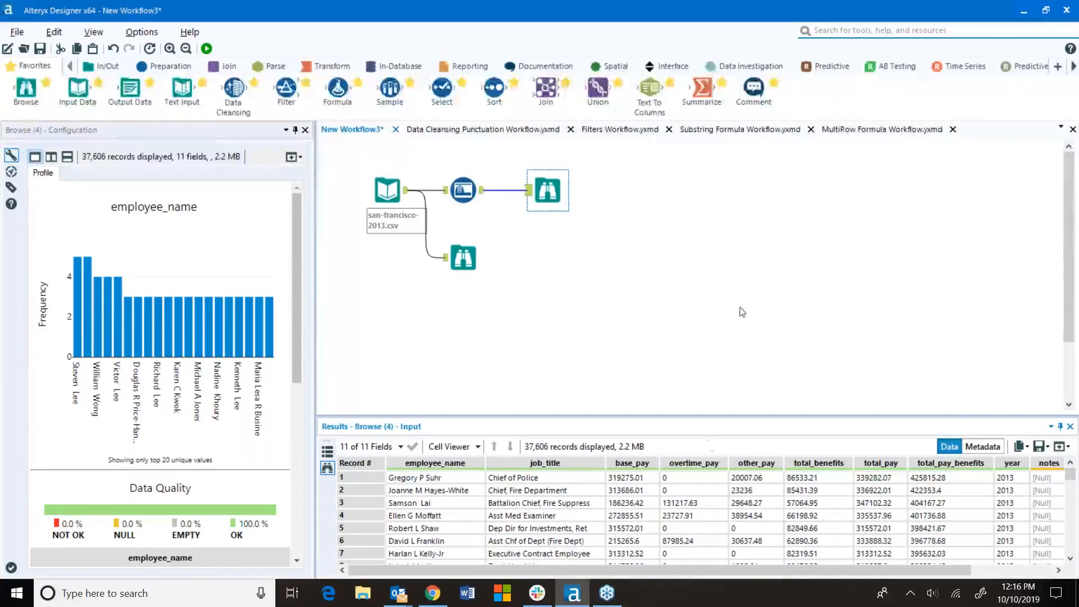
{"action": "mouse_move", "coordinate": [650, 464]}
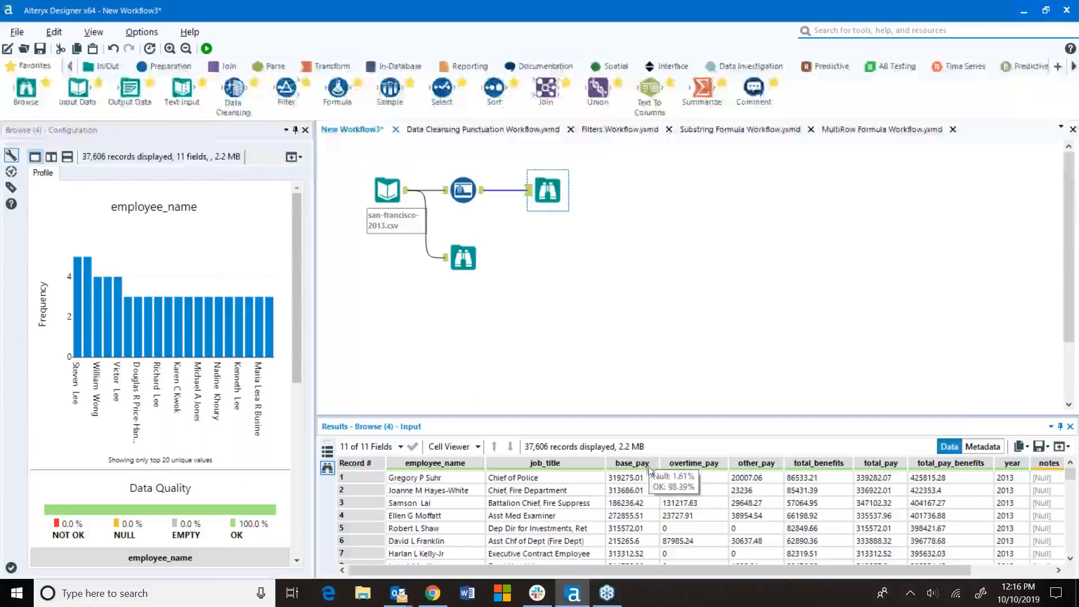
{"action": "scroll", "coordinate": [649, 480], "scroll_direction": "up", "scroll_amount": 3}
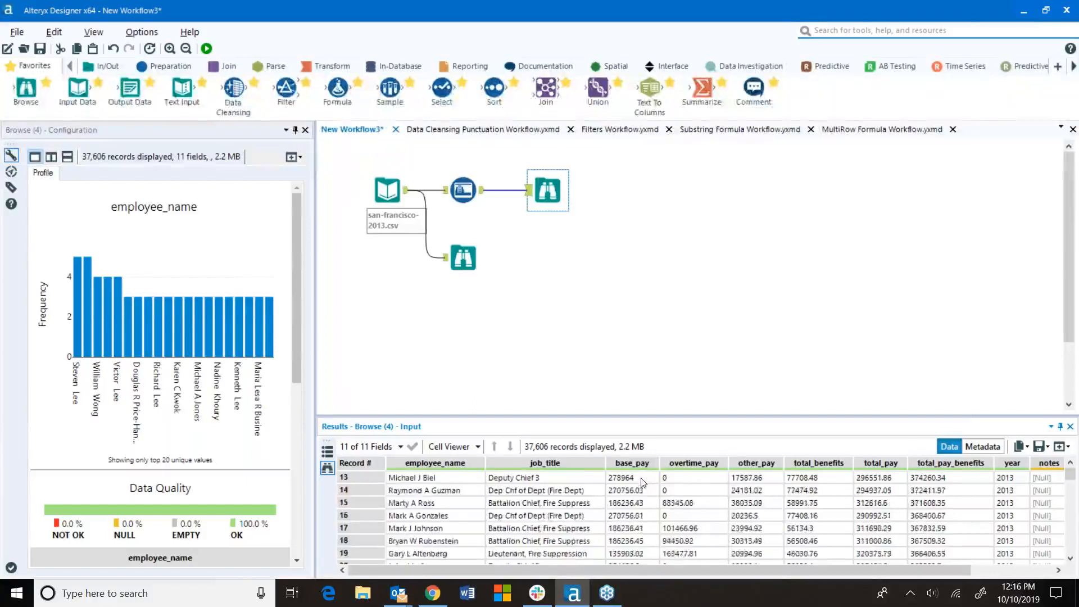
{"action": "left_click", "coordinate": [639, 465]}
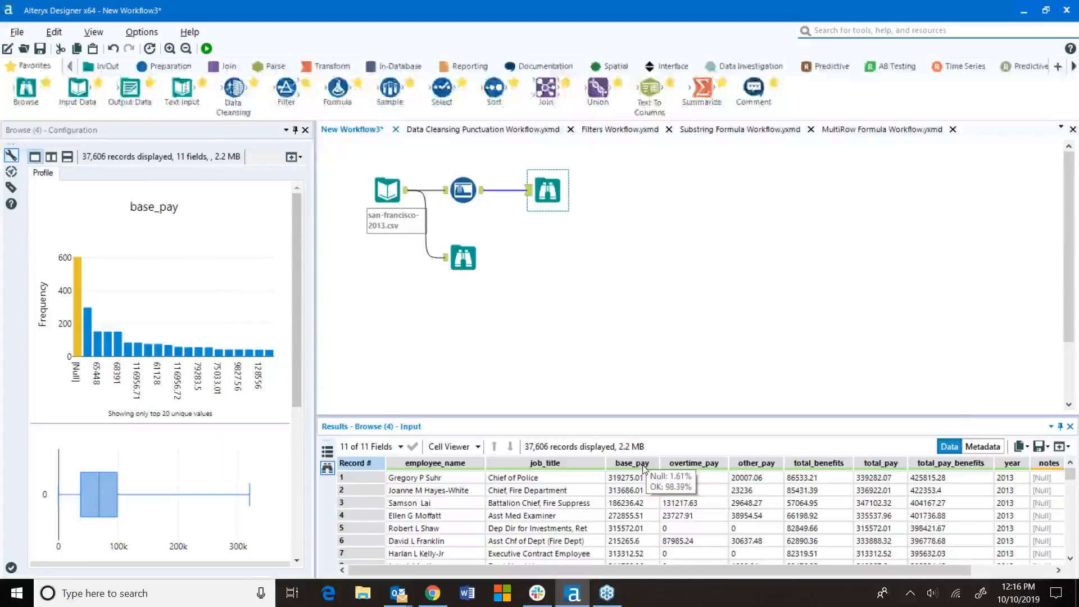
{"action": "mouse_move", "coordinate": [228, 381]}
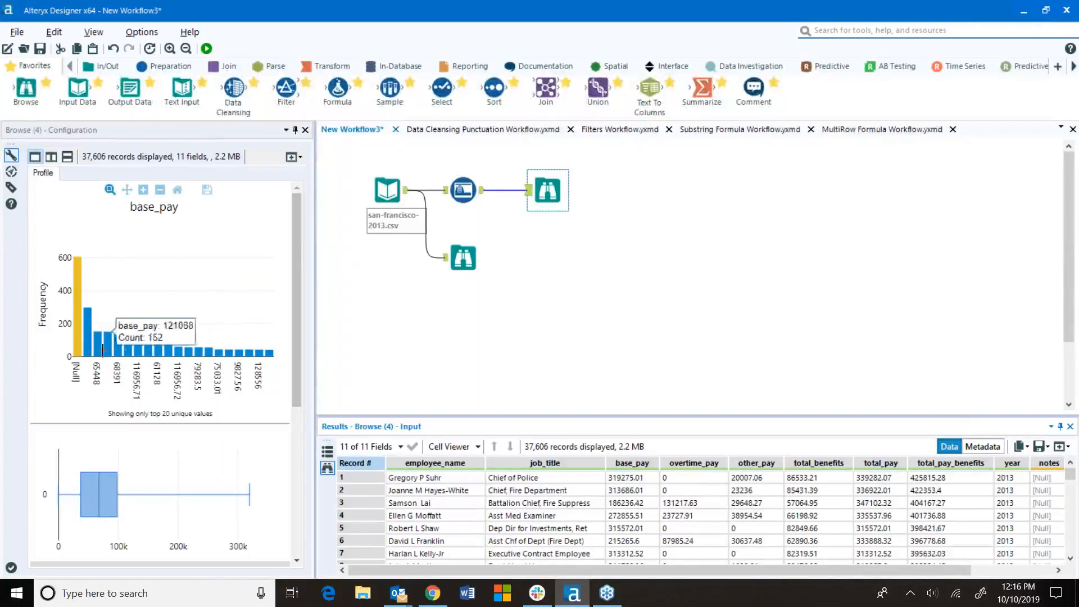
{"action": "mouse_move", "coordinate": [77, 338]}
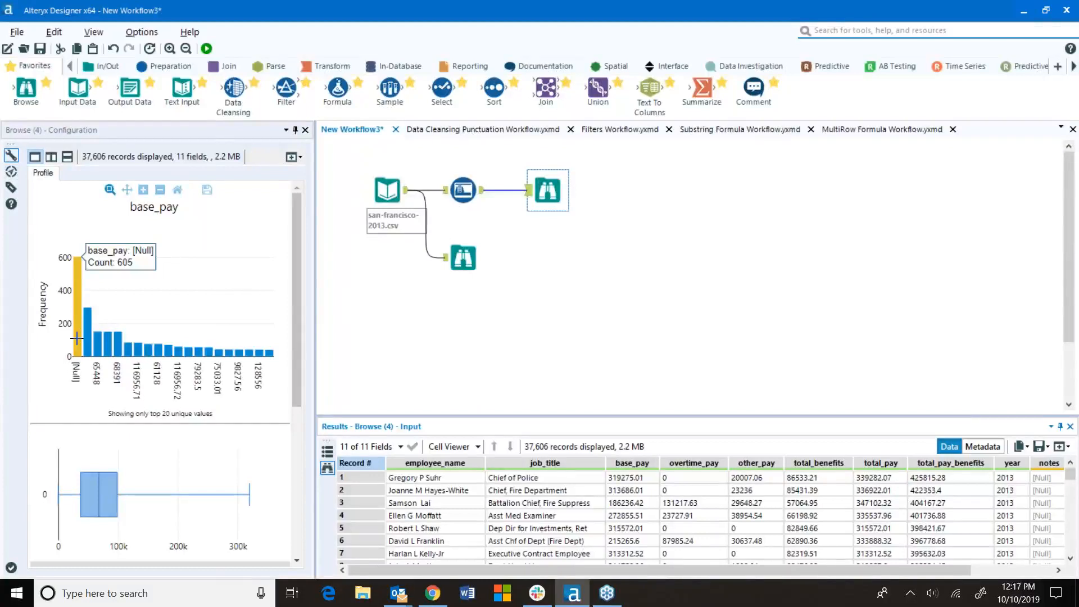
Move the Auto Field's Browse tool lower on the canvas and connect a Data Cleansing tool to the Auto Field output in its place.
{"action": "left_click_drag", "start_coordinate": [546, 190], "coordinate": [547, 257]}
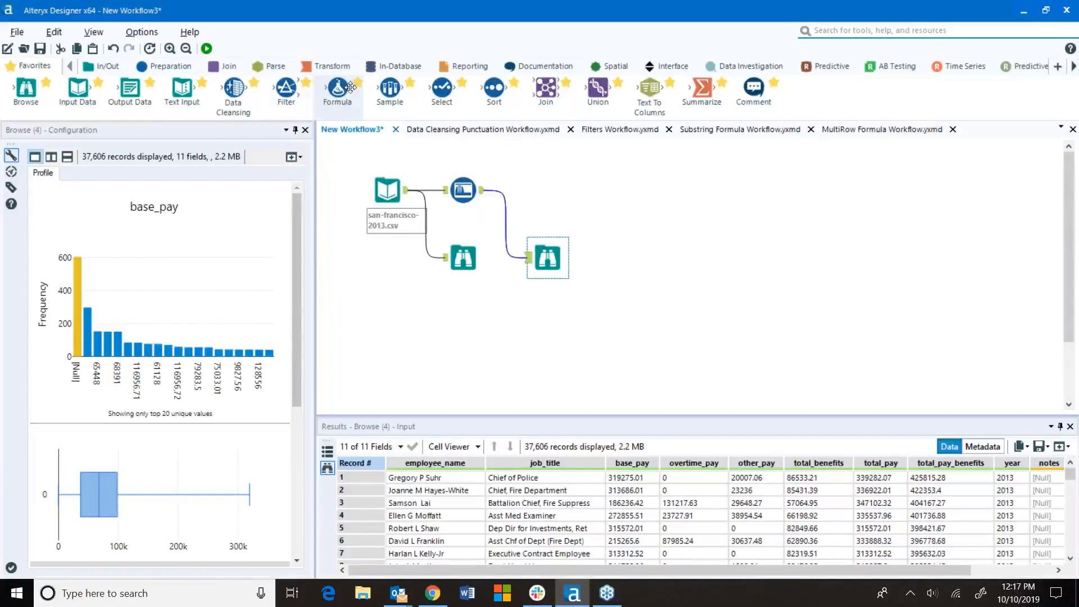
{"action": "left_click", "coordinate": [180, 65]}
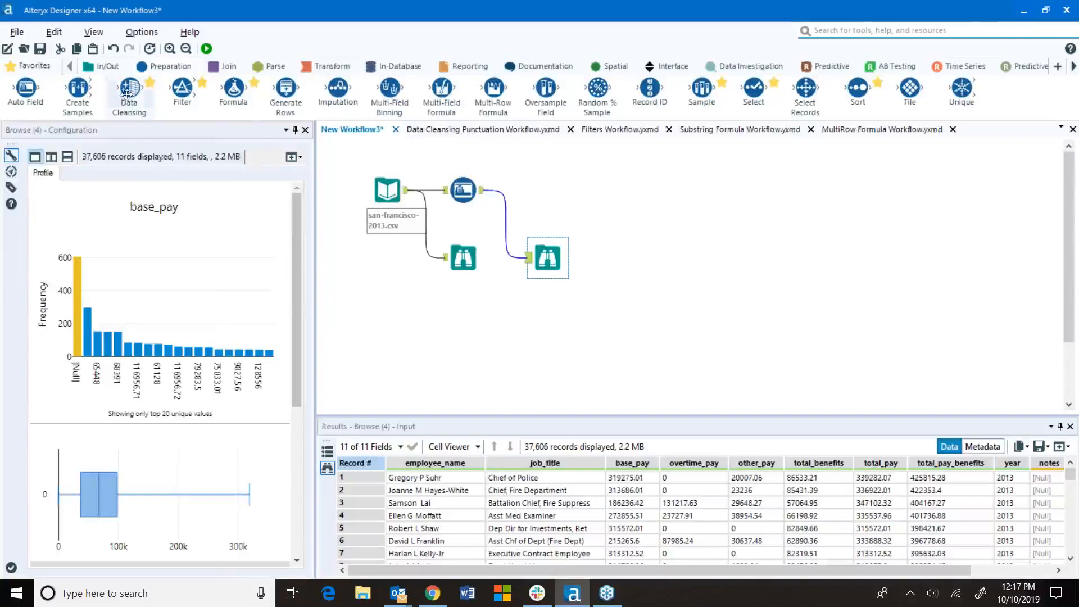
{"action": "mouse_move", "coordinate": [126, 87]}
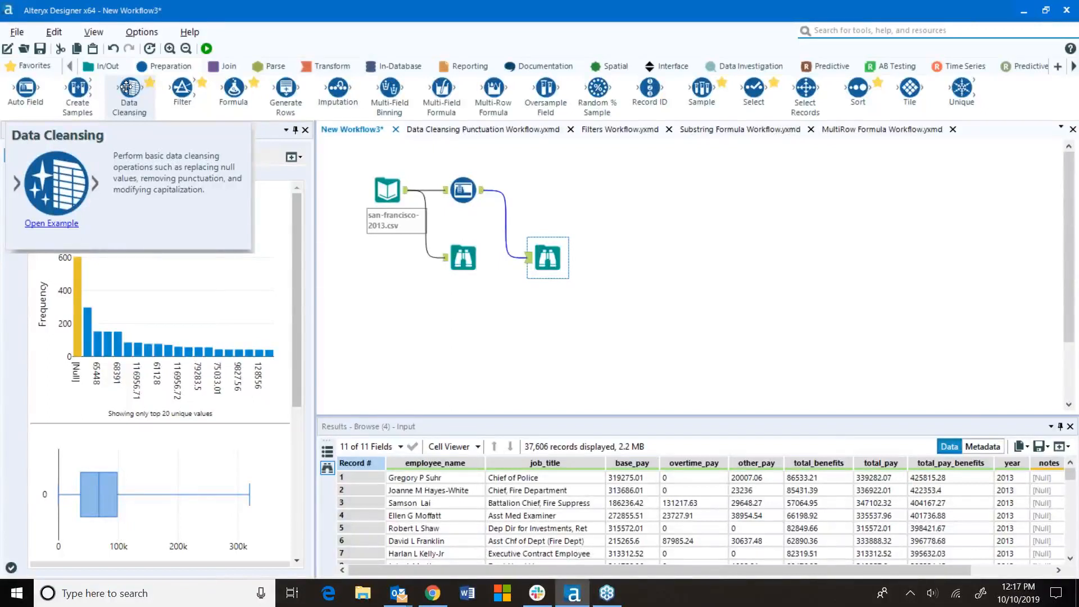
{"action": "left_click_drag", "start_coordinate": [128, 89], "coordinate": [541, 192]}
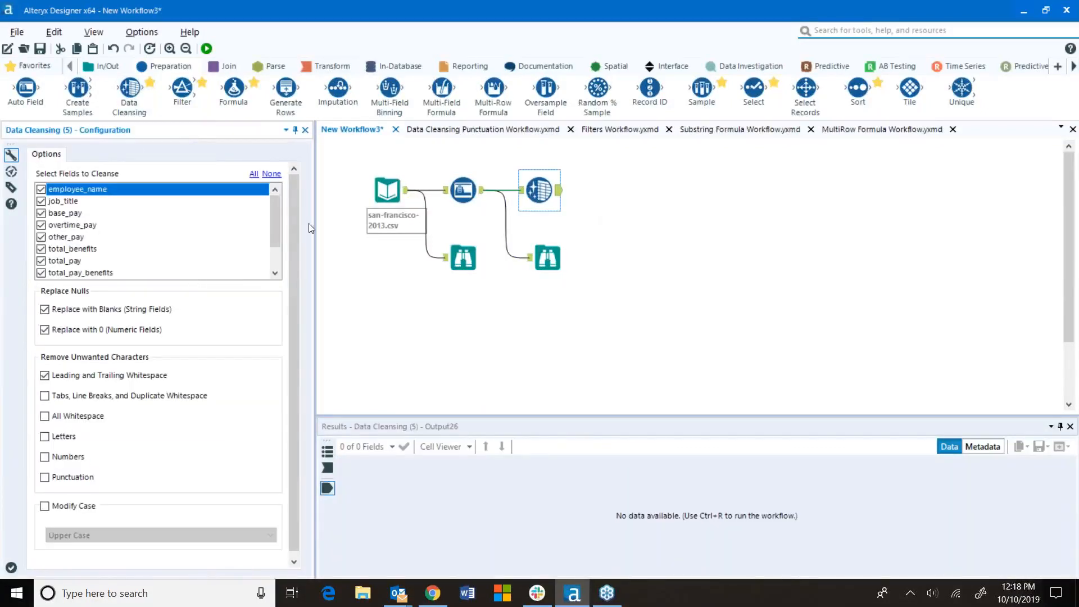
Review the Data Cleansing fields and options, including the case choices under Modify Case, and leave Modify Case off.
{"action": "scroll", "coordinate": [274, 210], "scroll_direction": "down", "scroll_amount": 2}
{"action": "scroll", "coordinate": [264, 231], "scroll_direction": "up", "scroll_amount": 2}
{"action": "left_click", "coordinate": [45, 507]}
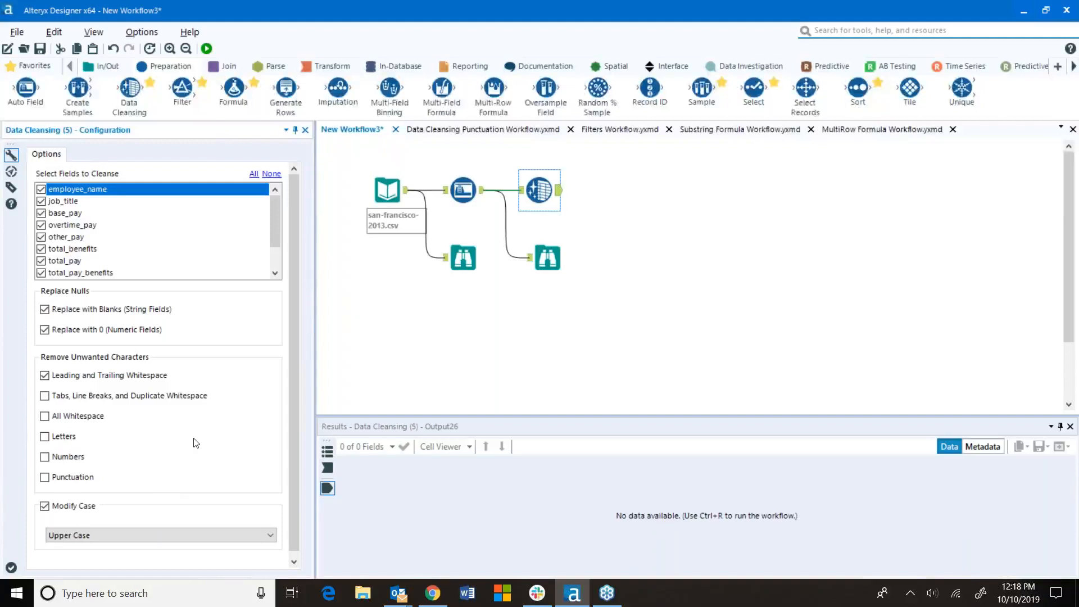
{"action": "left_click", "coordinate": [143, 535]}
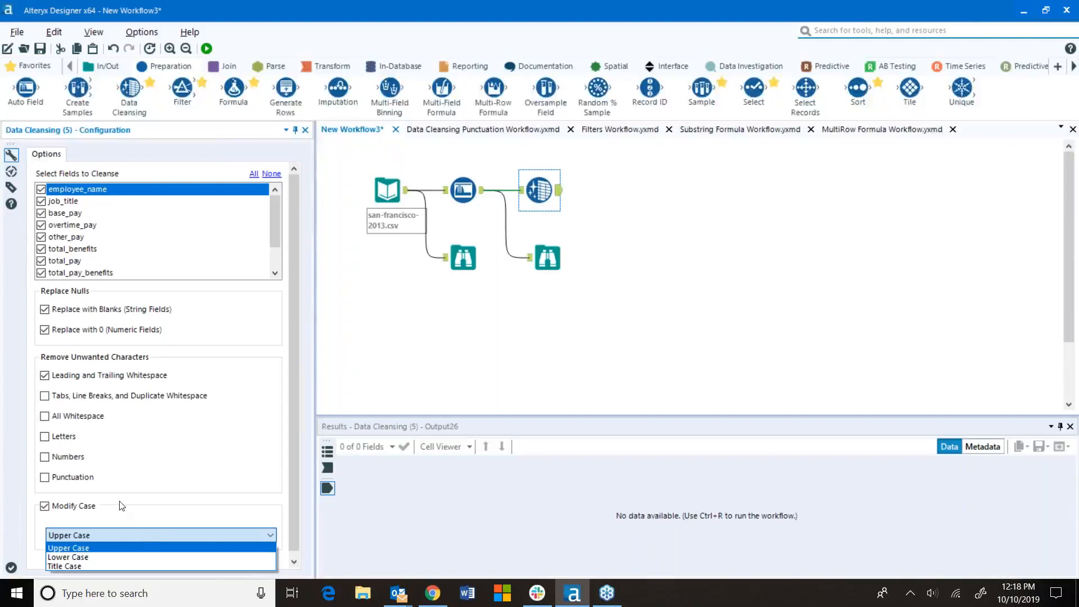
{"action": "left_click", "coordinate": [45, 508]}
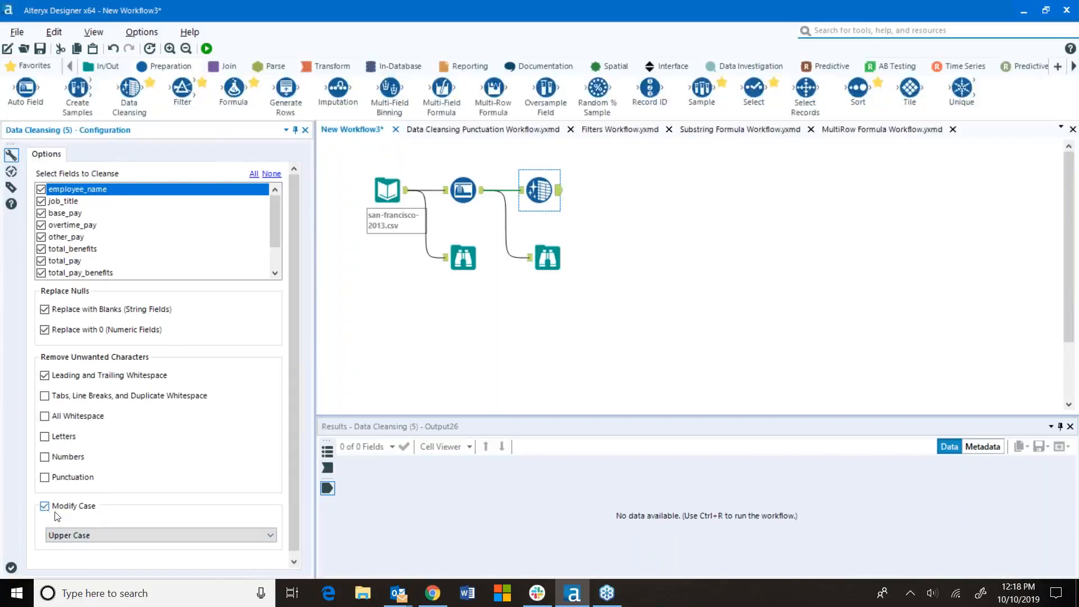
{"action": "left_click", "coordinate": [45, 509]}
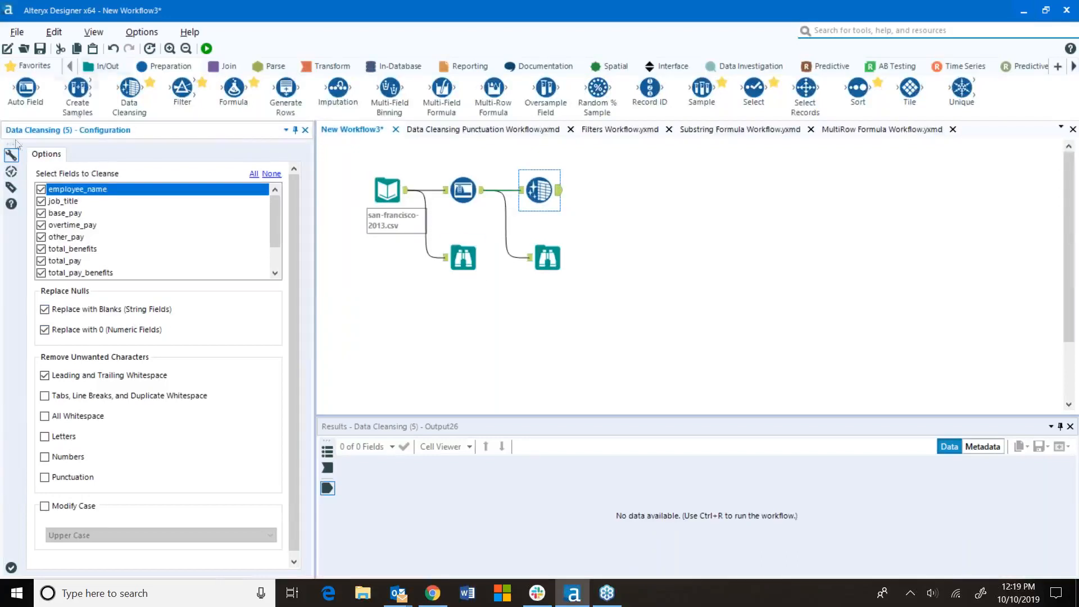
Attach a Browse tool to the Data Cleansing output and run the workflow.
{"action": "left_click", "coordinate": [34, 66]}
{"action": "left_click_drag", "start_coordinate": [36, 97], "coordinate": [612, 190]}
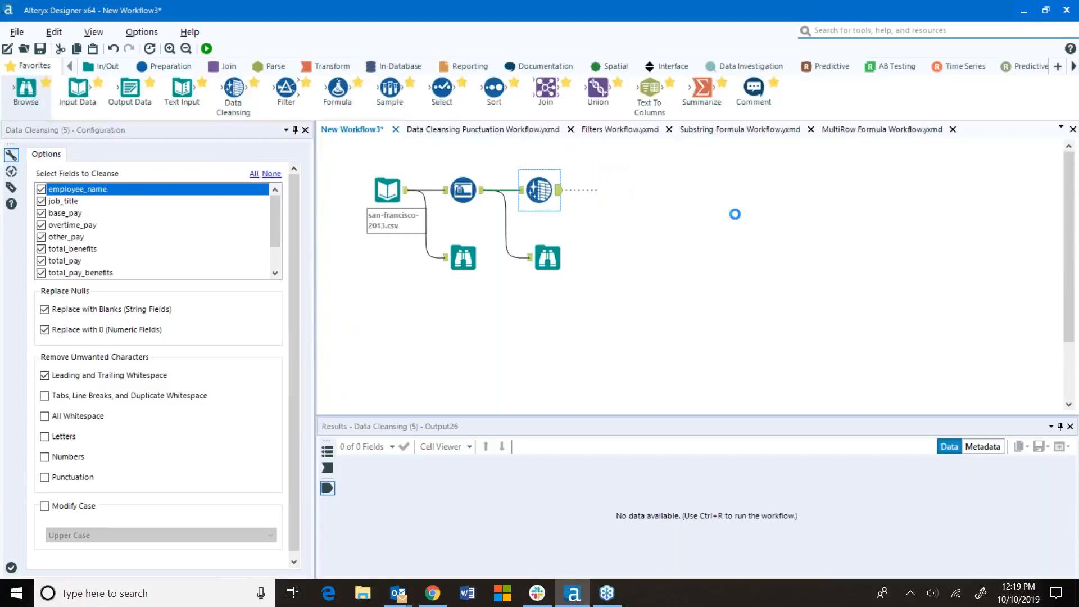
{"action": "left_click", "coordinate": [206, 48]}
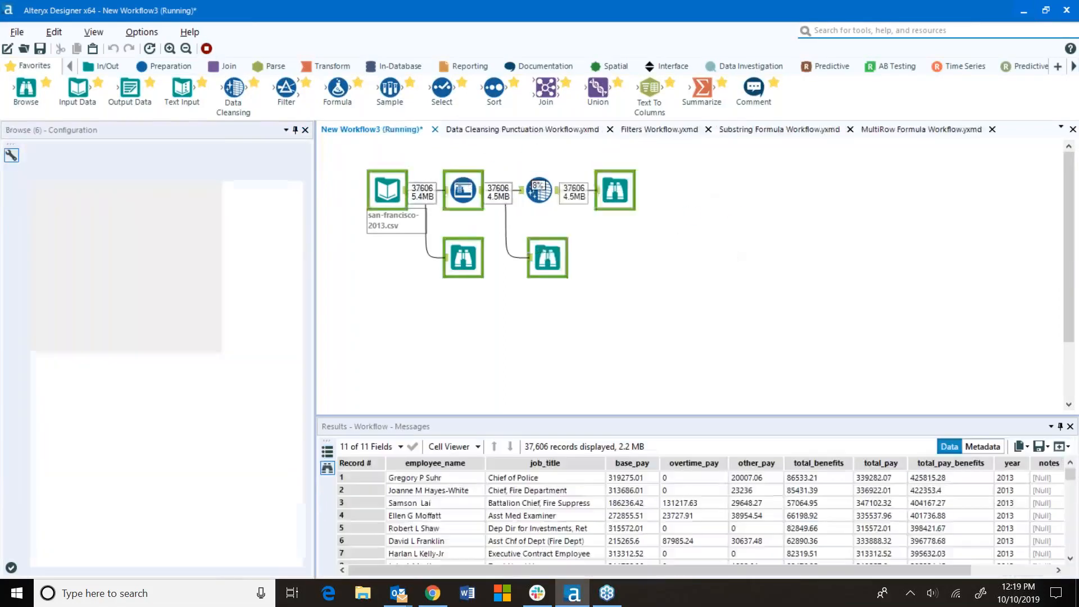
{"action": "left_click", "coordinate": [639, 330]}
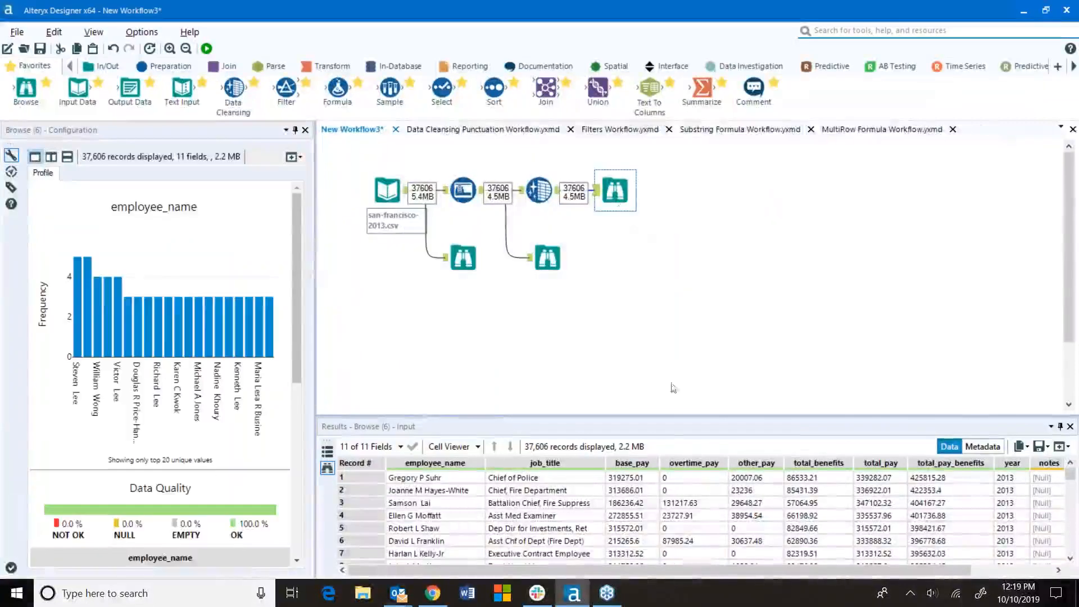
Compare the base_pay profile after Data Cleansing with the one before it, checking how null values are treated.
{"action": "left_click", "coordinate": [642, 464]}
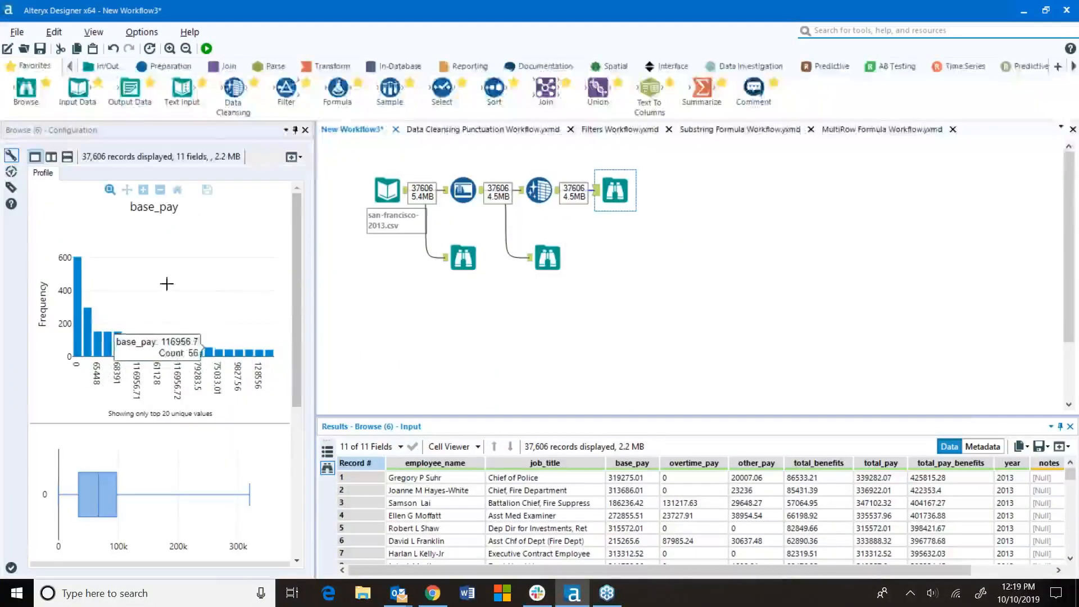
{"action": "mouse_move", "coordinate": [76, 265]}
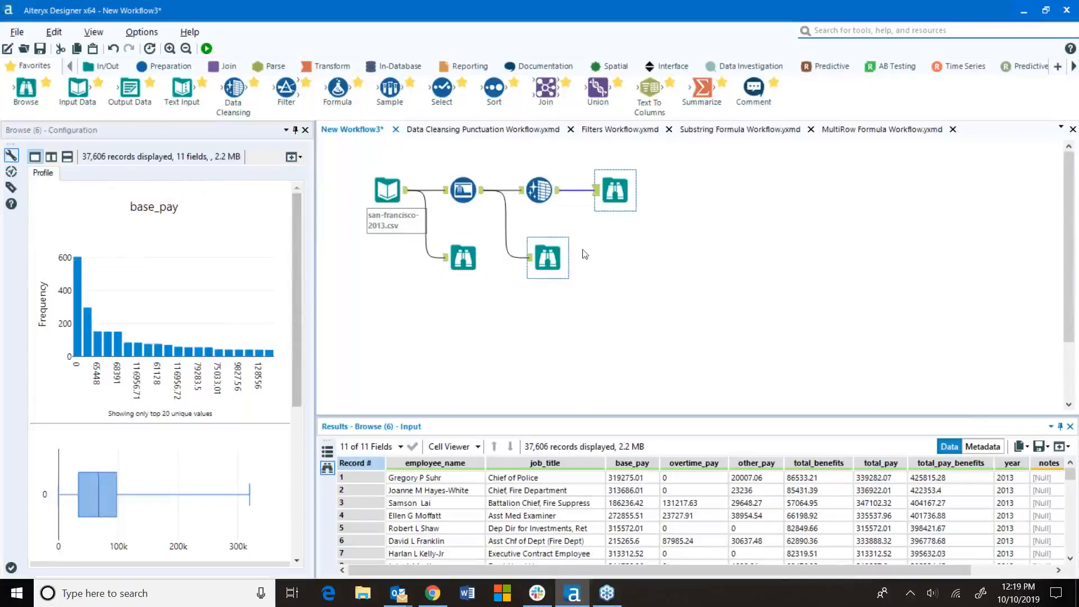
{"action": "left_click", "coordinate": [548, 251]}
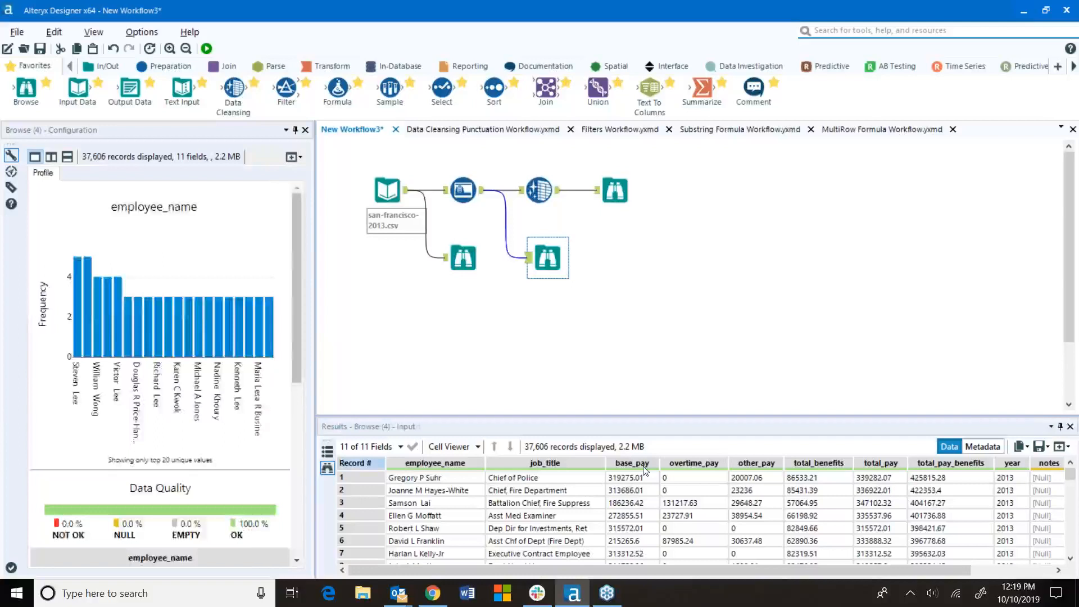
{"action": "mouse_move", "coordinate": [77, 264]}
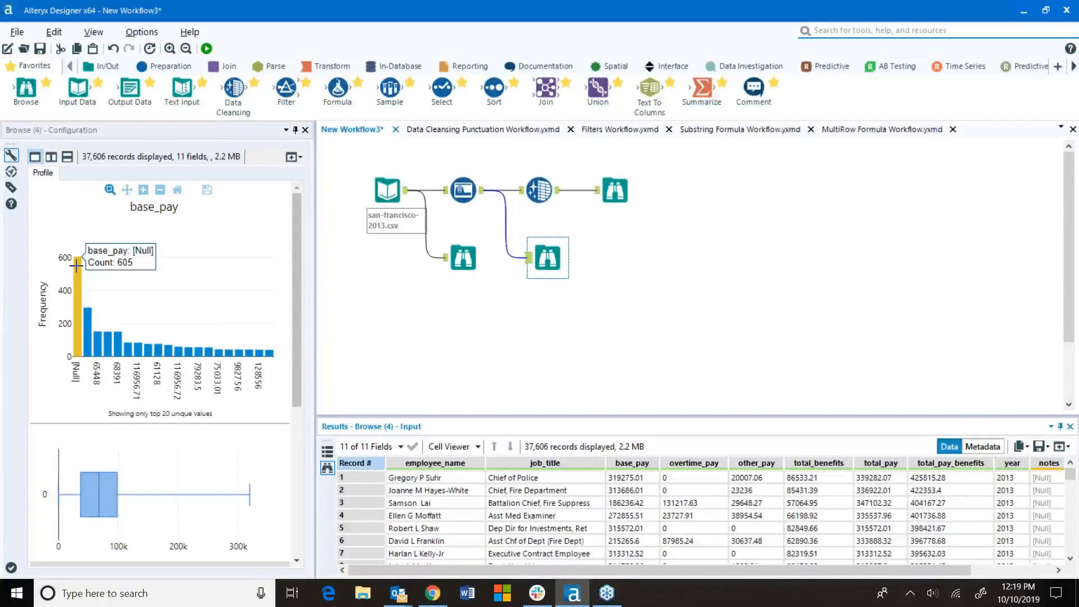
{"action": "left_click", "coordinate": [615, 190]}
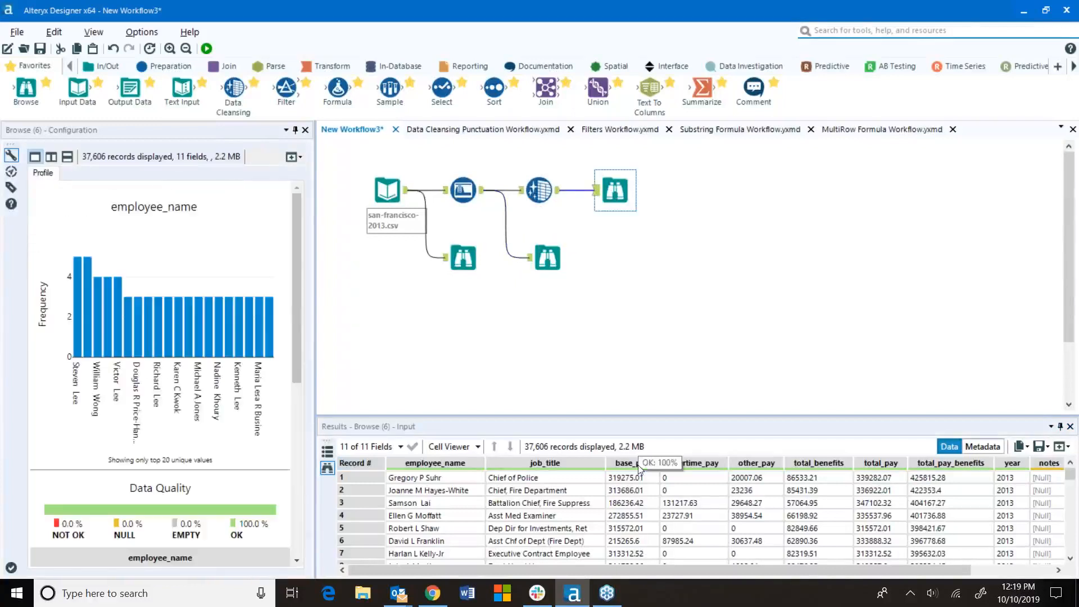
{"action": "left_click", "coordinate": [638, 462]}
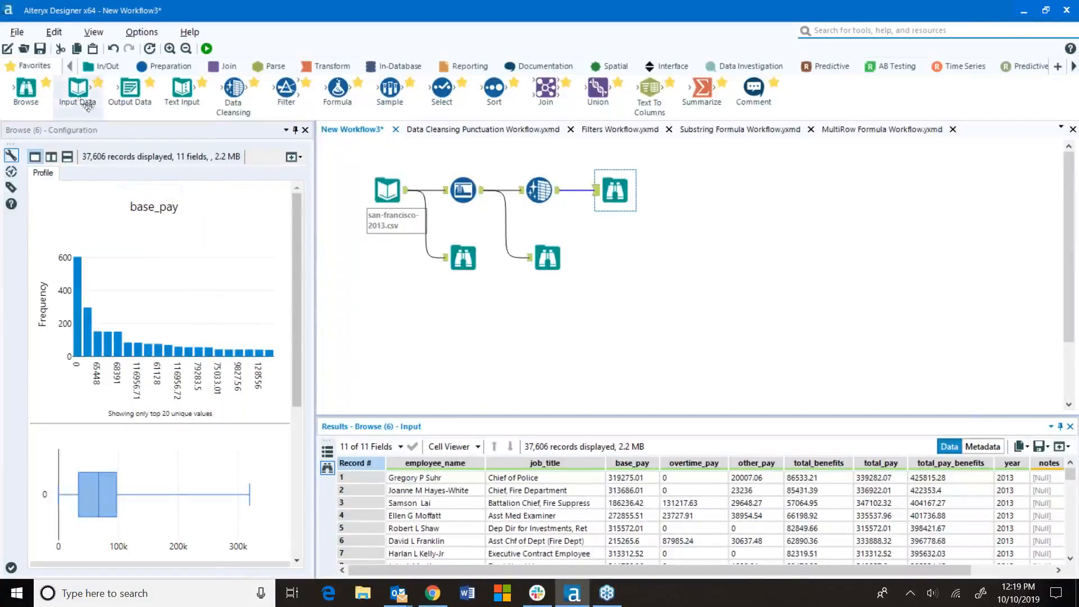
Add a second Input Data tool below the existing workflow and connect it to 2013-counties.csv.
{"action": "left_click_drag", "start_coordinate": [78, 93], "coordinate": [391, 319]}
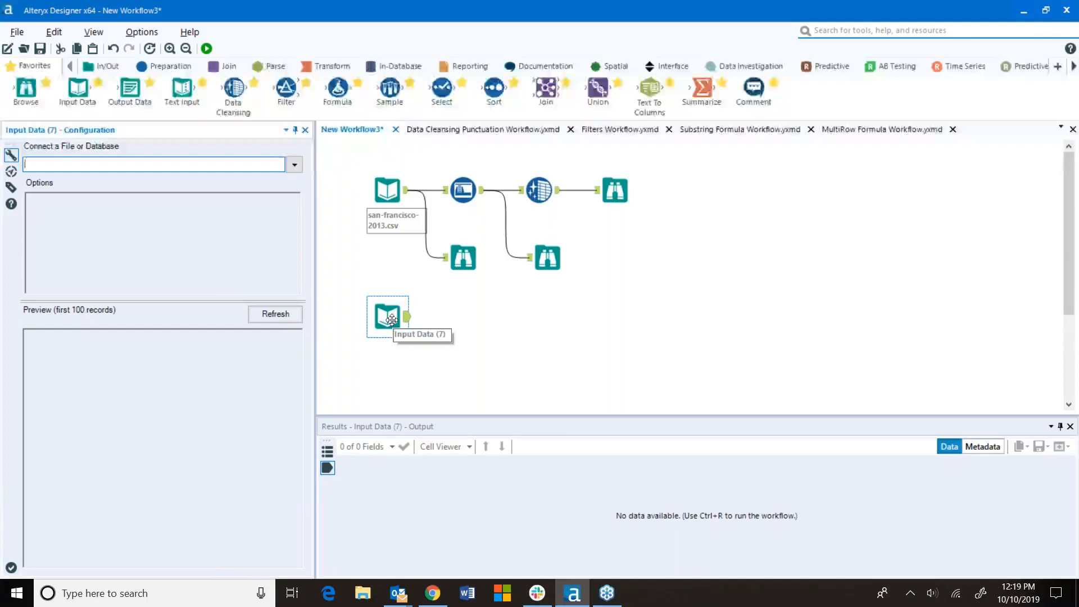
{"action": "left_click", "coordinate": [295, 164]}
{"action": "left_click", "coordinate": [194, 186]}
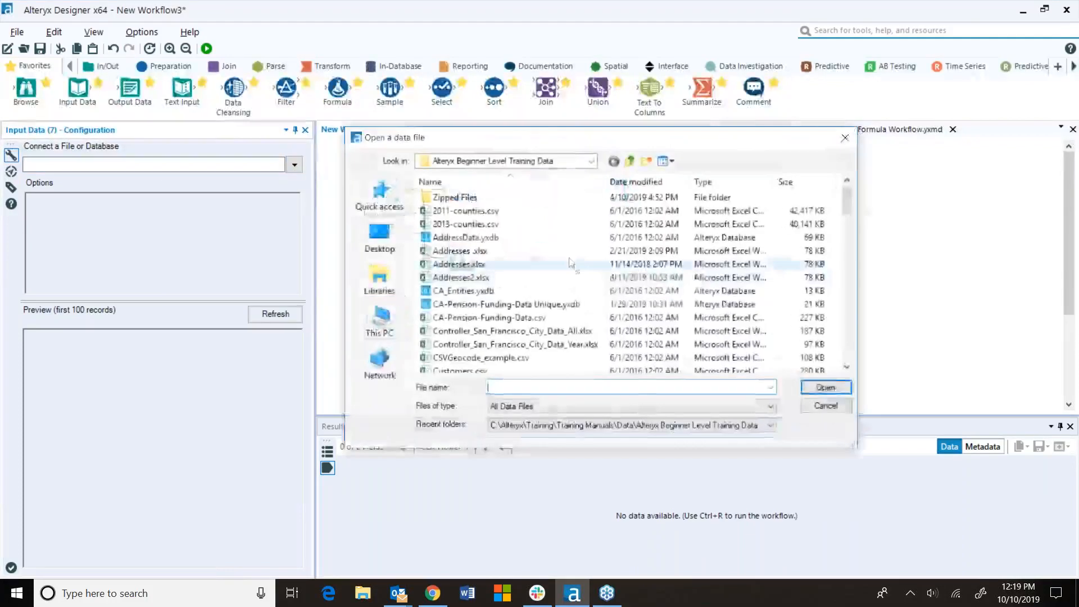
{"action": "left_click", "coordinate": [480, 224]}
{"action": "left_click", "coordinate": [818, 388]}
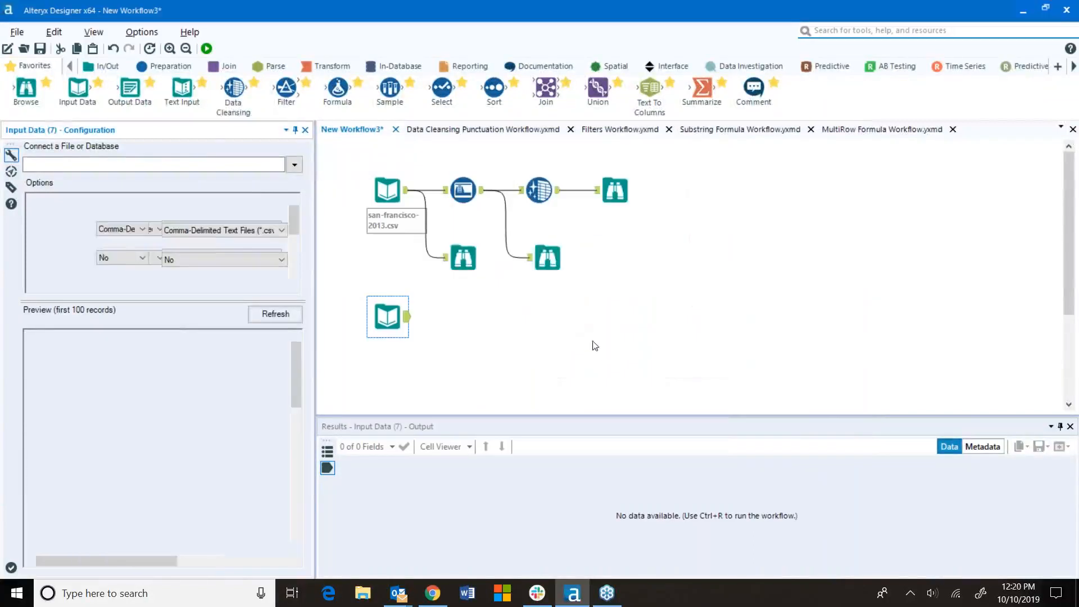
Attach a Browse tool to the 2013-counties.csv input, run the workflow, and compare its fields with the cleansed San Francisco data.
{"action": "left_click_drag", "start_coordinate": [84, 556], "coordinate": [393, 534]}
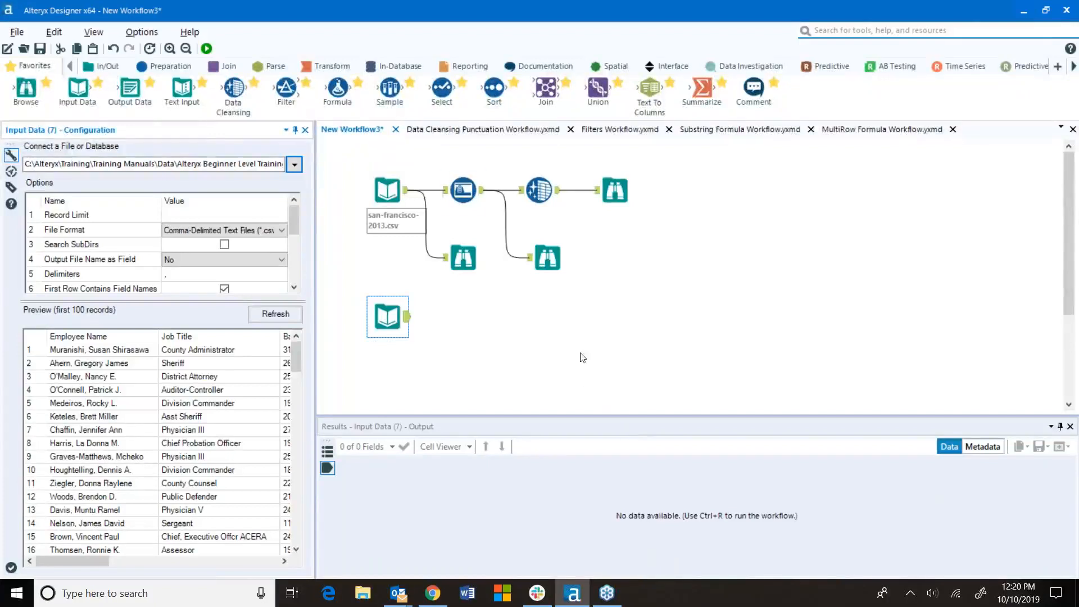
{"action": "left_click_drag", "start_coordinate": [26, 88], "coordinate": [463, 316]}
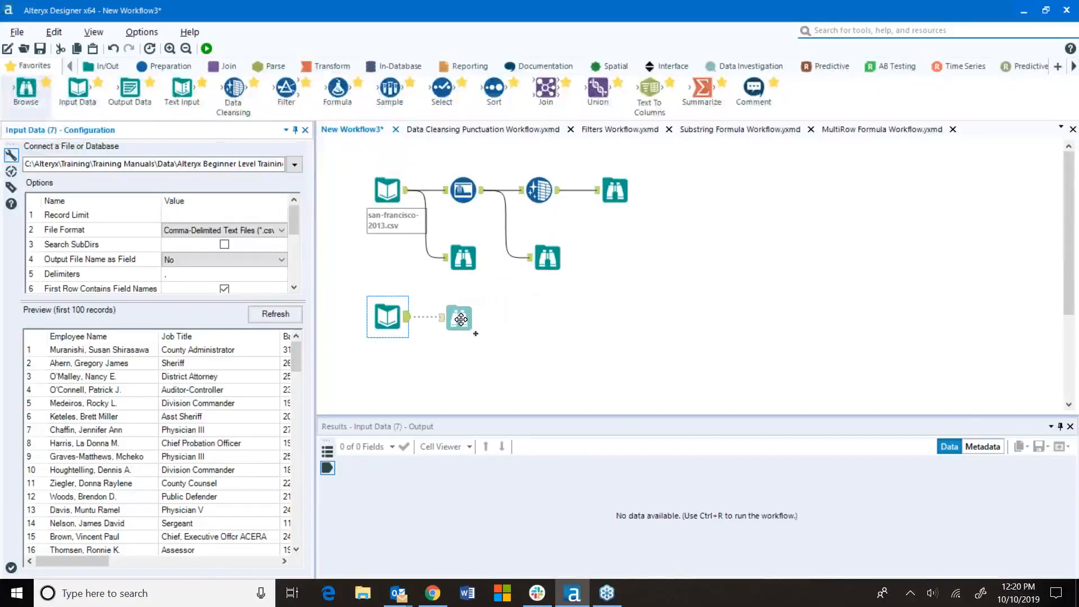
{"action": "left_click", "coordinate": [207, 49]}
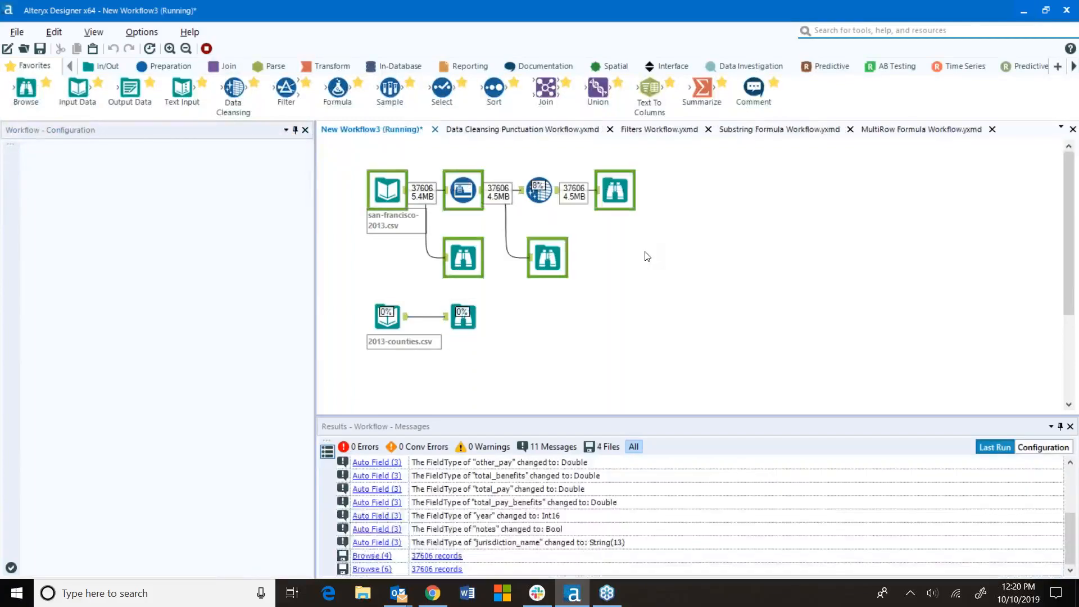
{"action": "key", "text": "Return"}
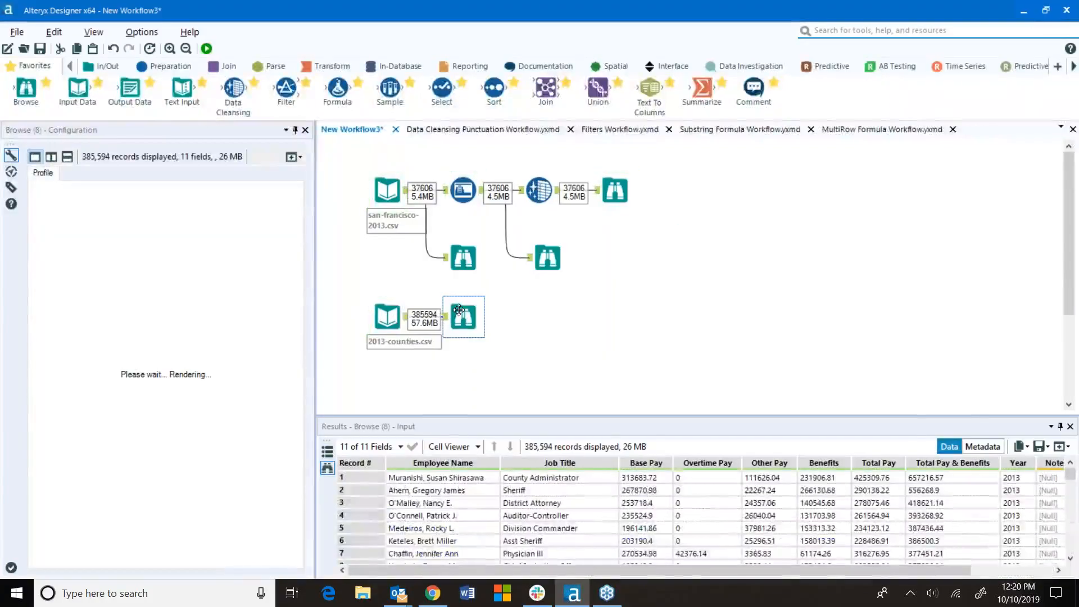
{"action": "left_click", "coordinate": [649, 467]}
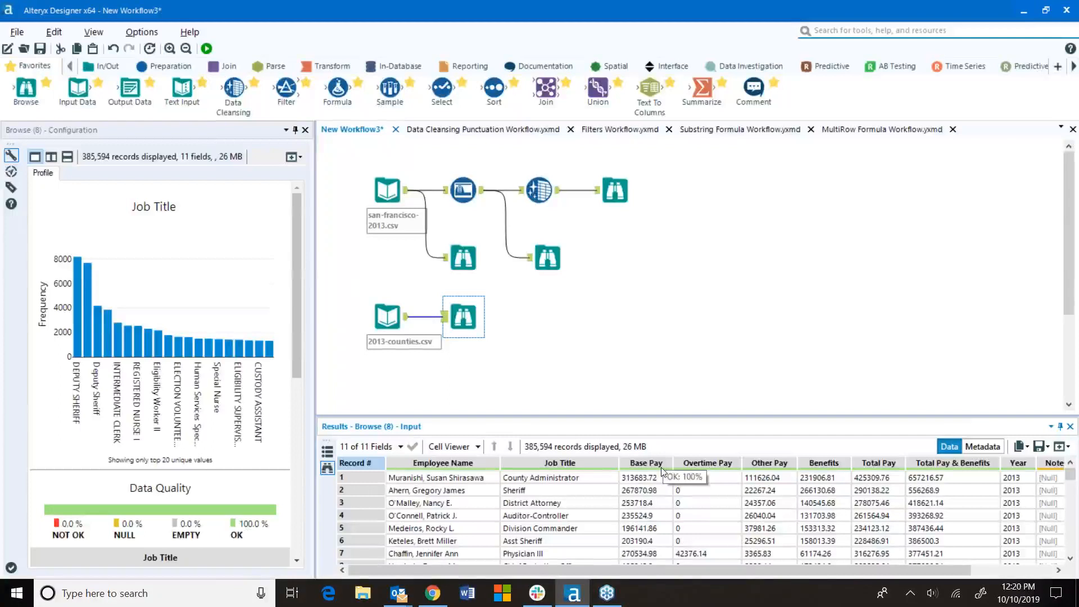
{"action": "left_click", "coordinate": [621, 192]}
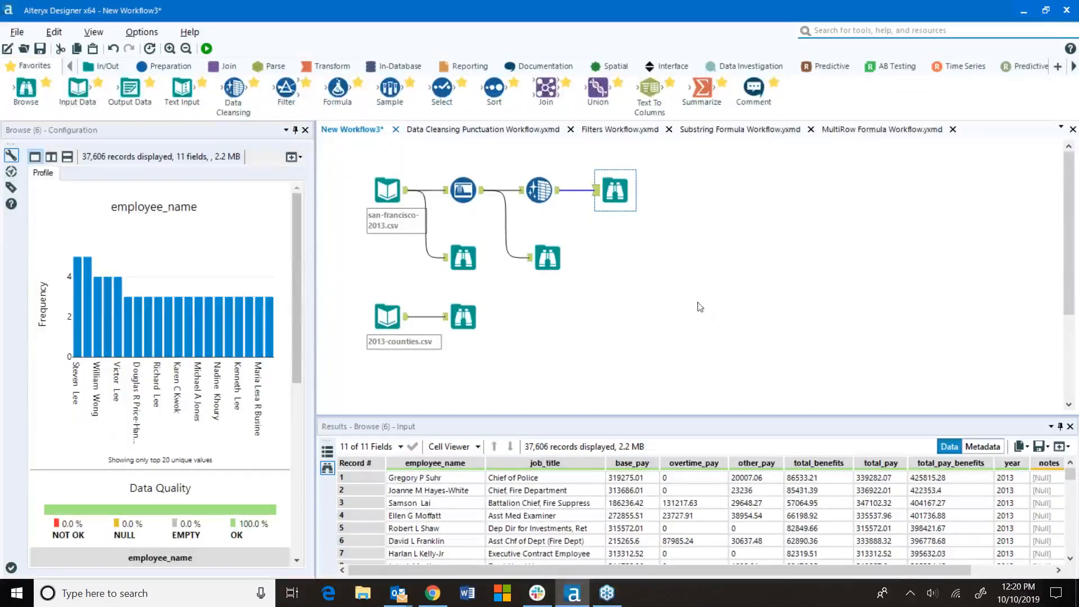
Move the counties Browse tool below its row and connect an Auto Field tool to the 2013-counties.csv input.
{"action": "left_click_drag", "start_coordinate": [463, 316], "coordinate": [463, 376]}
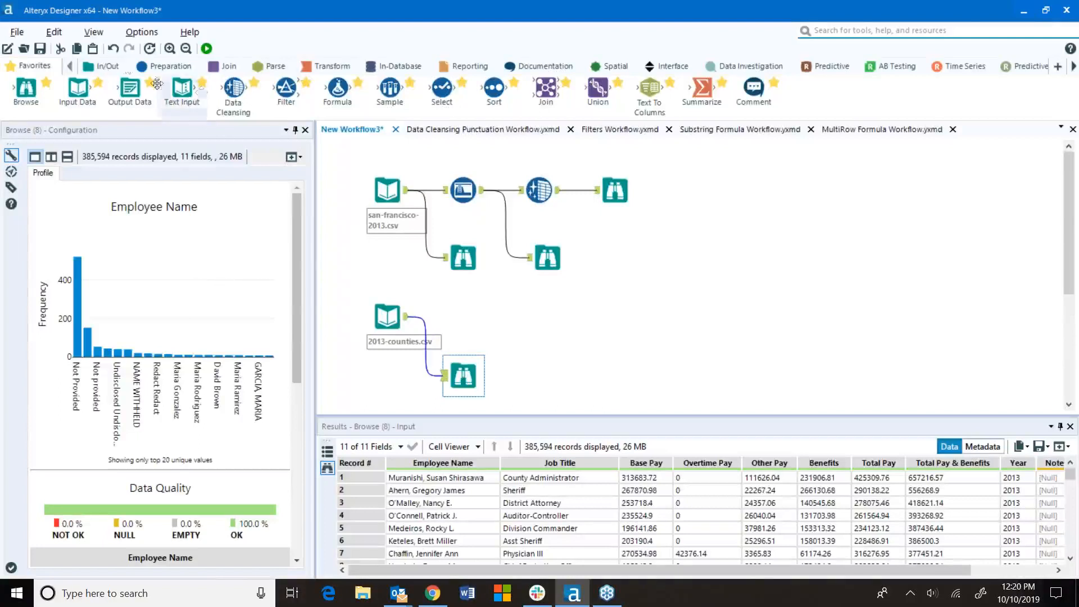
{"action": "left_click", "coordinate": [168, 66]}
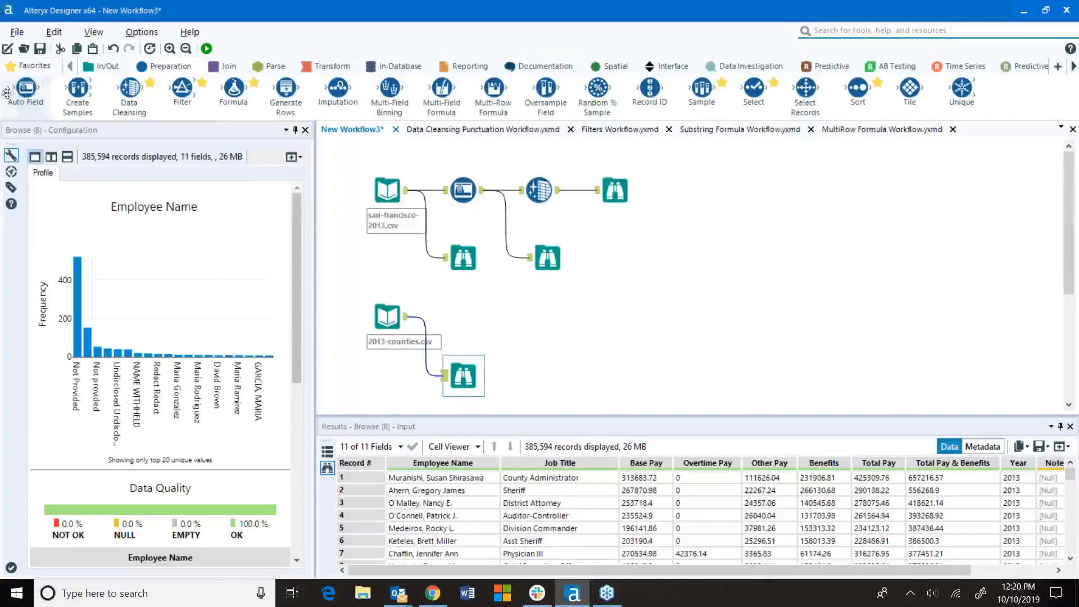
{"action": "left_click_drag", "start_coordinate": [22, 90], "coordinate": [466, 317]}
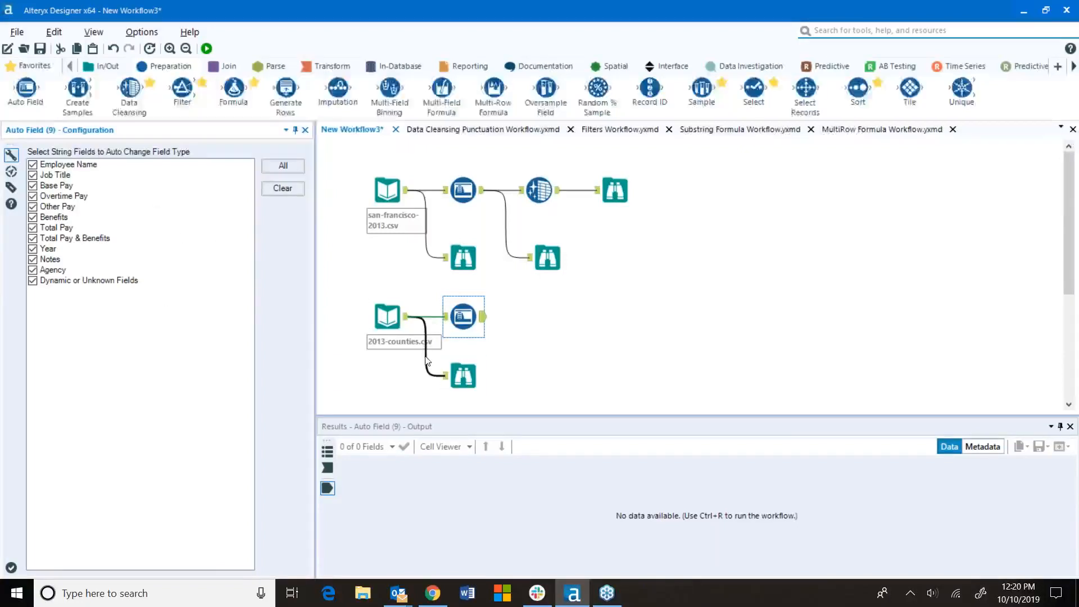
Attach a Browse tool to the counties Auto Field output and run the workflow.
{"action": "left_click", "coordinate": [34, 66]}
{"action": "left_click_drag", "start_coordinate": [26, 88], "coordinate": [540, 315]}
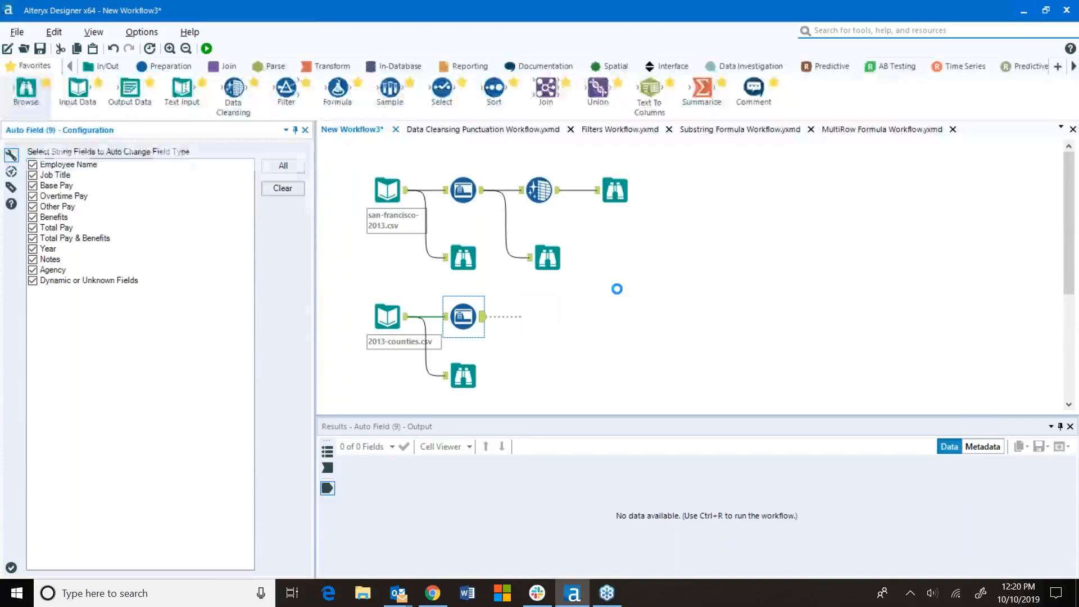
{"action": "left_click", "coordinate": [206, 49]}
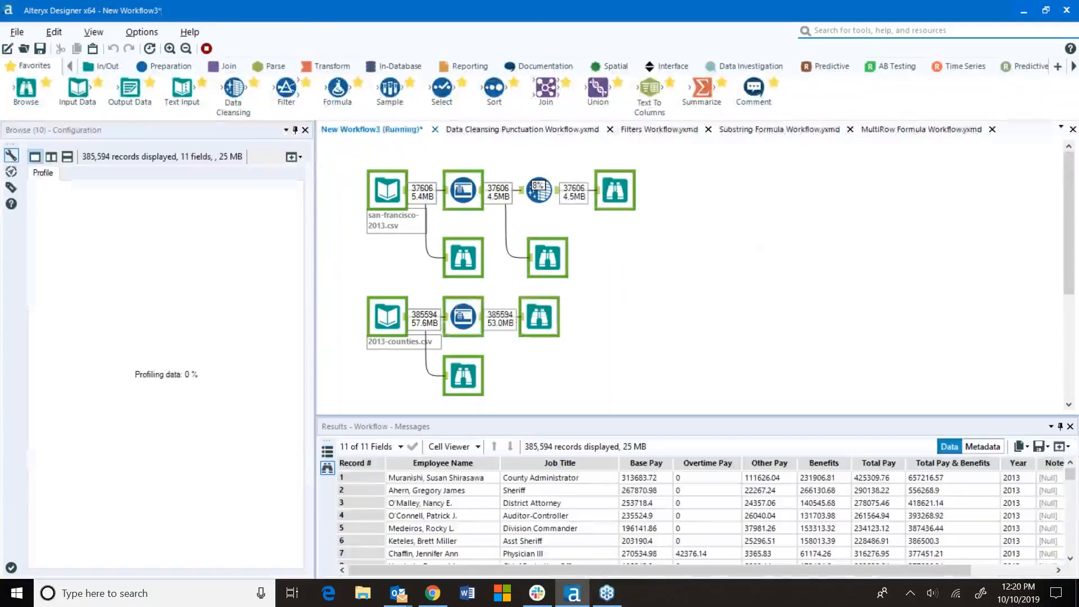
{"action": "key", "text": "Return"}
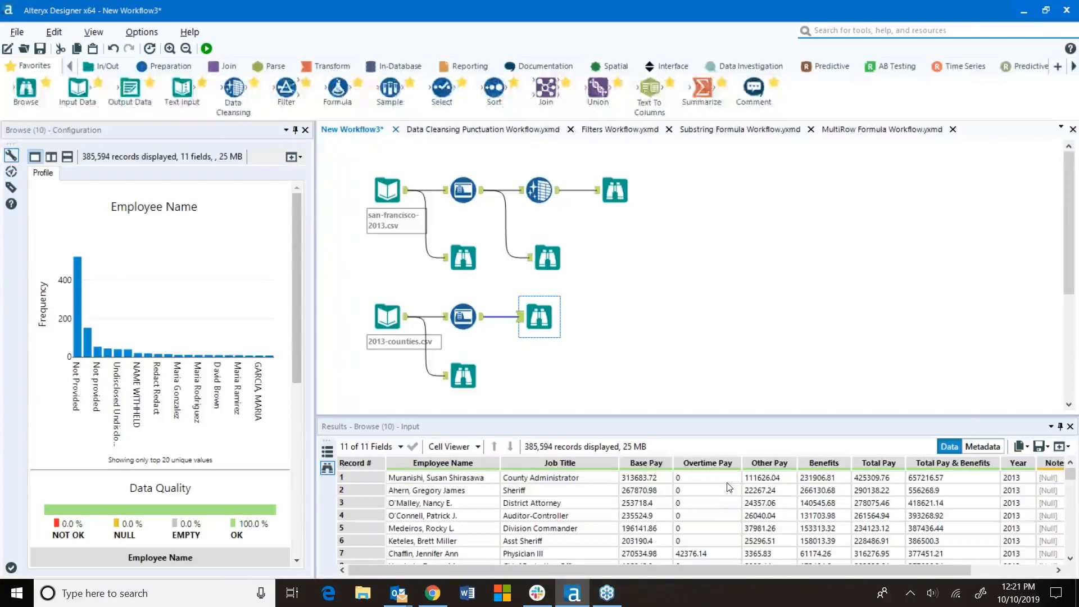
Compare the field types in the metadata of the cleansed San Francisco and counties outputs, focusing on Base Pay through Benefits.
{"action": "left_click", "coordinate": [614, 191]}
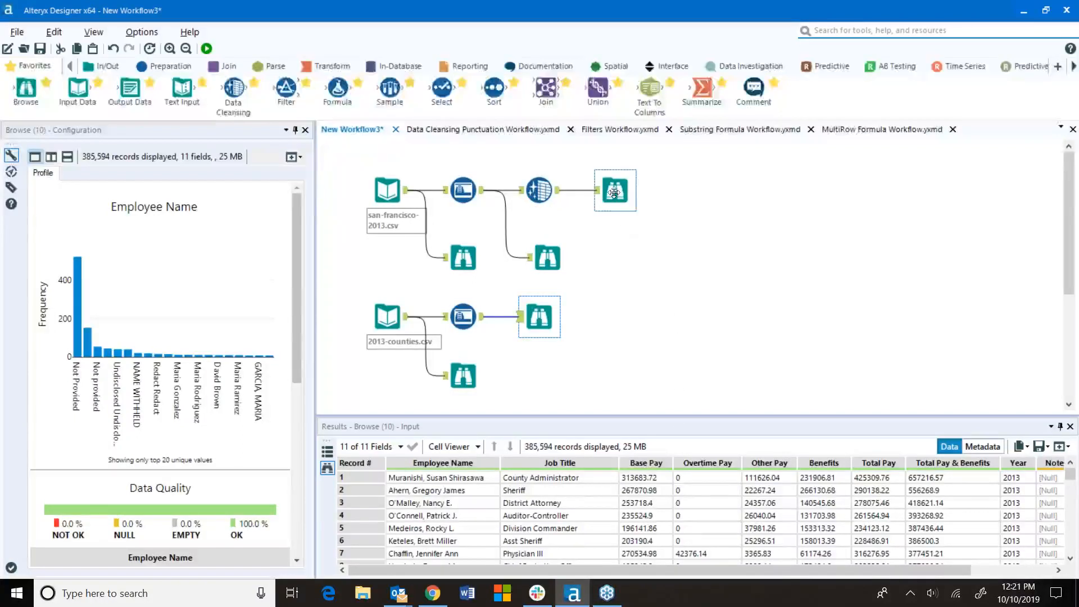
{"action": "left_click", "coordinate": [982, 446]}
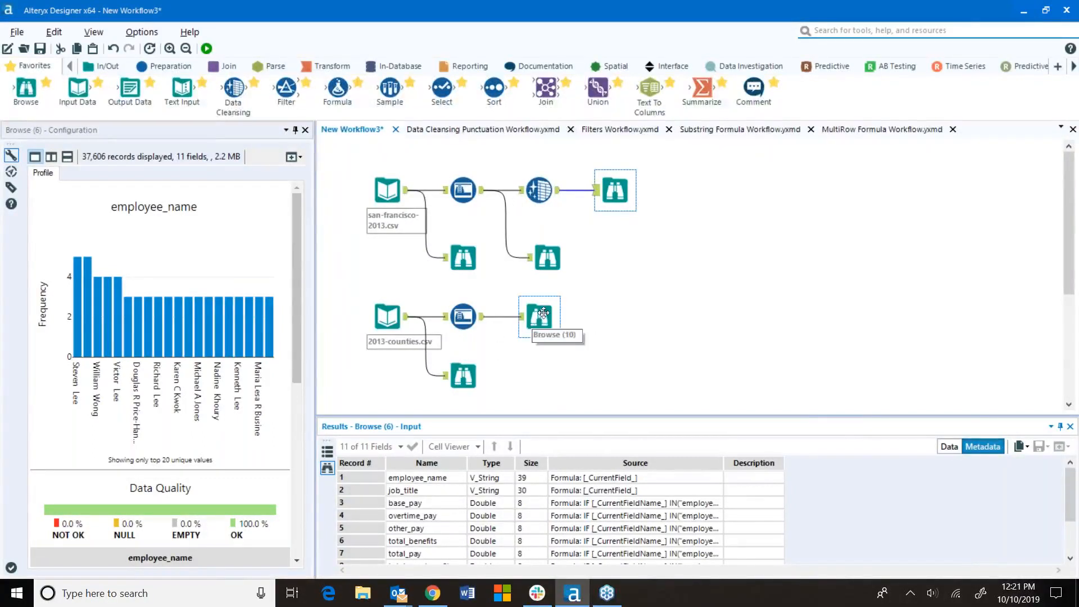
{"action": "left_click", "coordinate": [949, 446]}
{"action": "left_click", "coordinate": [538, 316]}
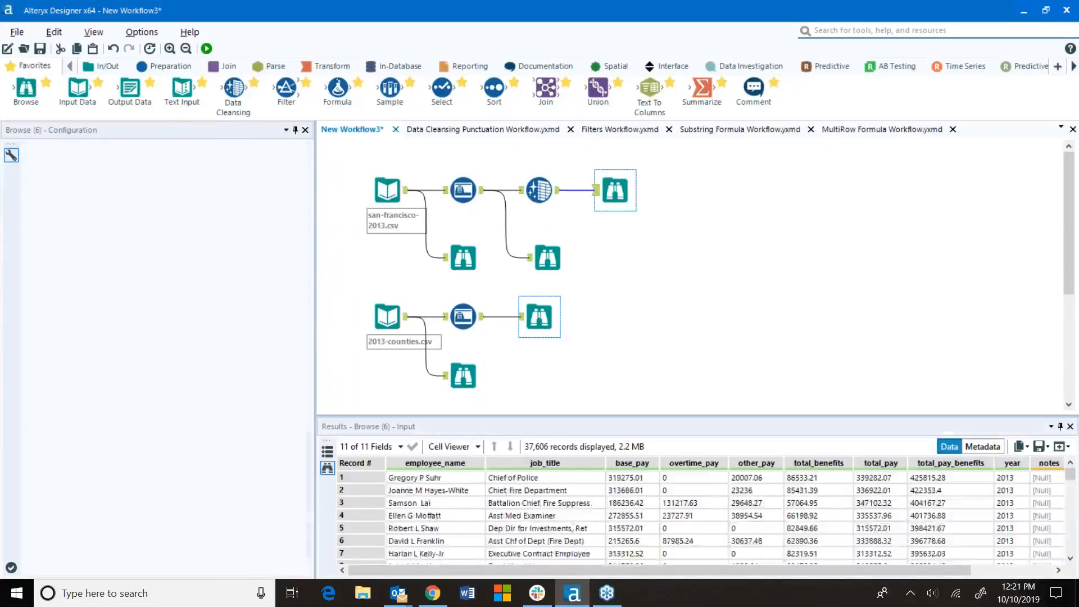
{"action": "left_click", "coordinate": [979, 447]}
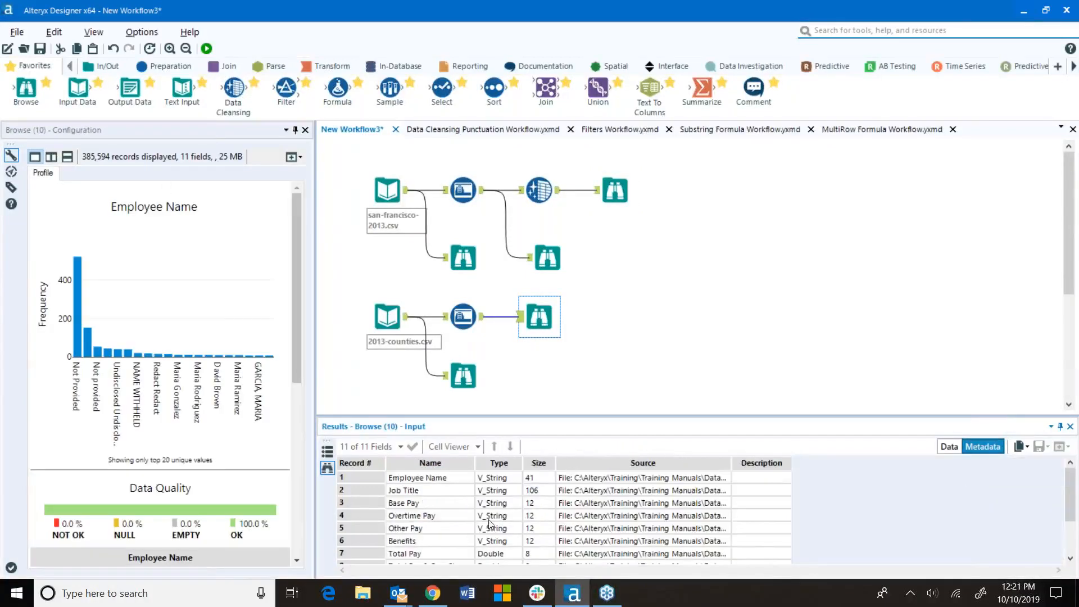
{"action": "left_click_drag", "start_coordinate": [400, 504], "coordinate": [374, 534]}
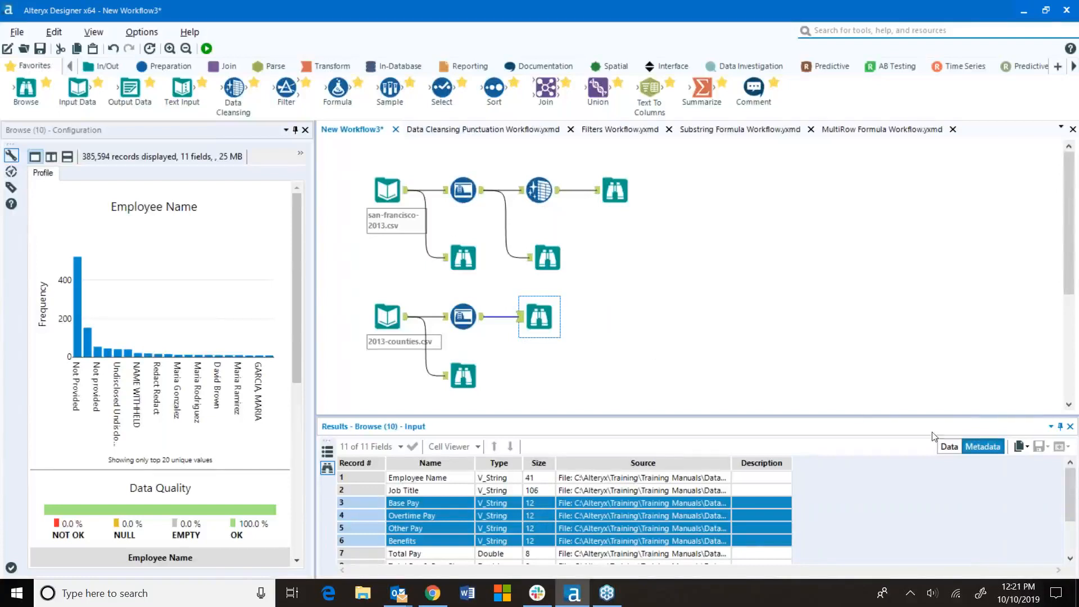
Examine the counties Base Pay profile and metadata for text values that keep the field from being numeric.
{"action": "left_click", "coordinate": [948, 448]}
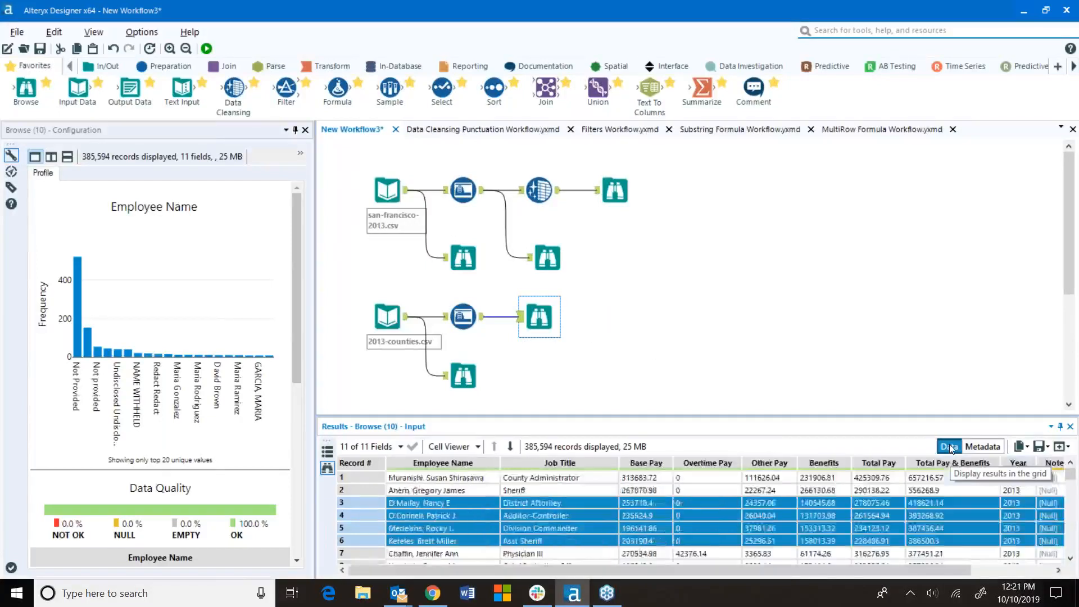
{"action": "left_click", "coordinate": [656, 464]}
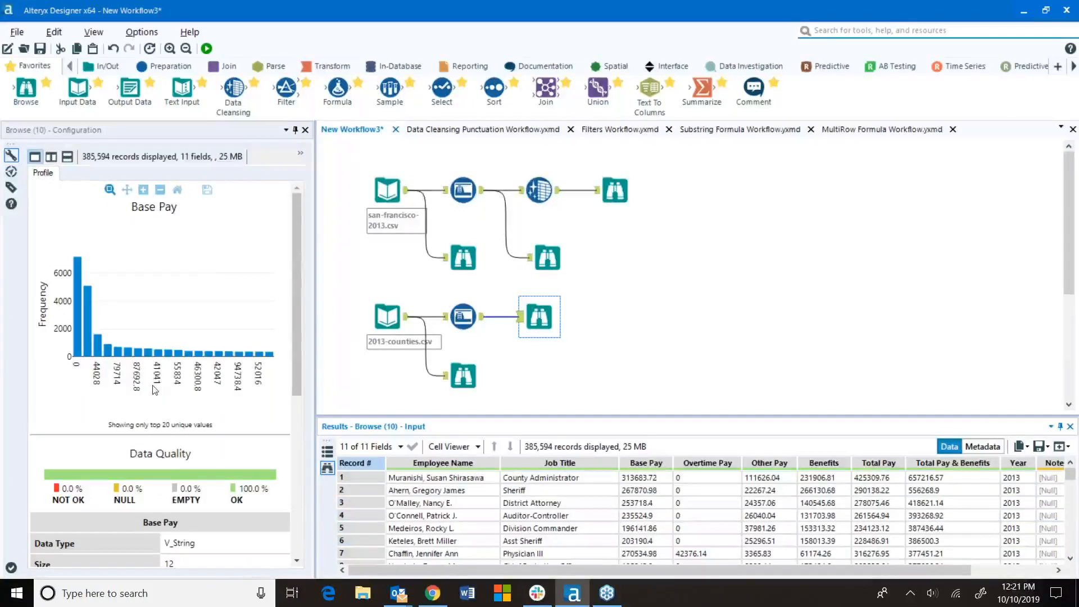
{"action": "mouse_move", "coordinate": [89, 301]}
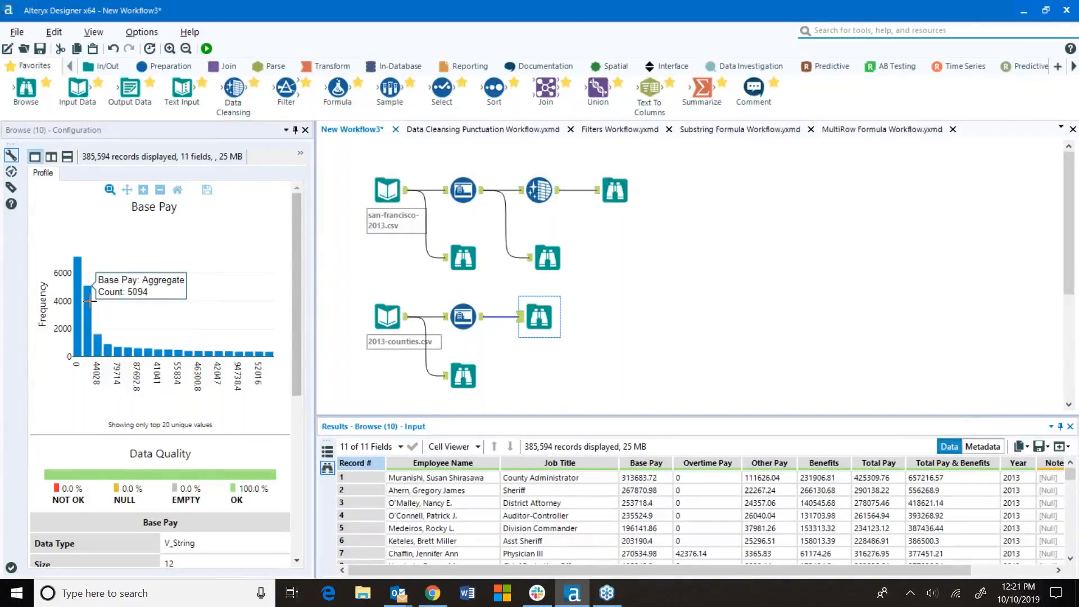
{"action": "scroll", "coordinate": [218, 498], "scroll_direction": "down", "scroll_amount": 5}
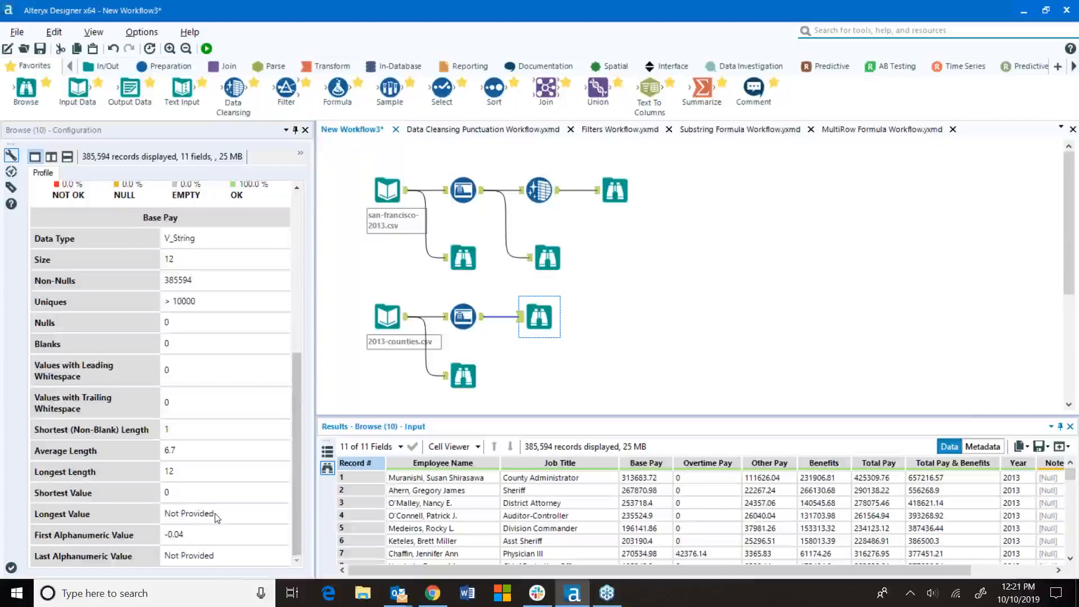
{"action": "scroll", "coordinate": [166, 284], "scroll_direction": "up", "scroll_amount": 5}
{"action": "mouse_move", "coordinate": [122, 325]}
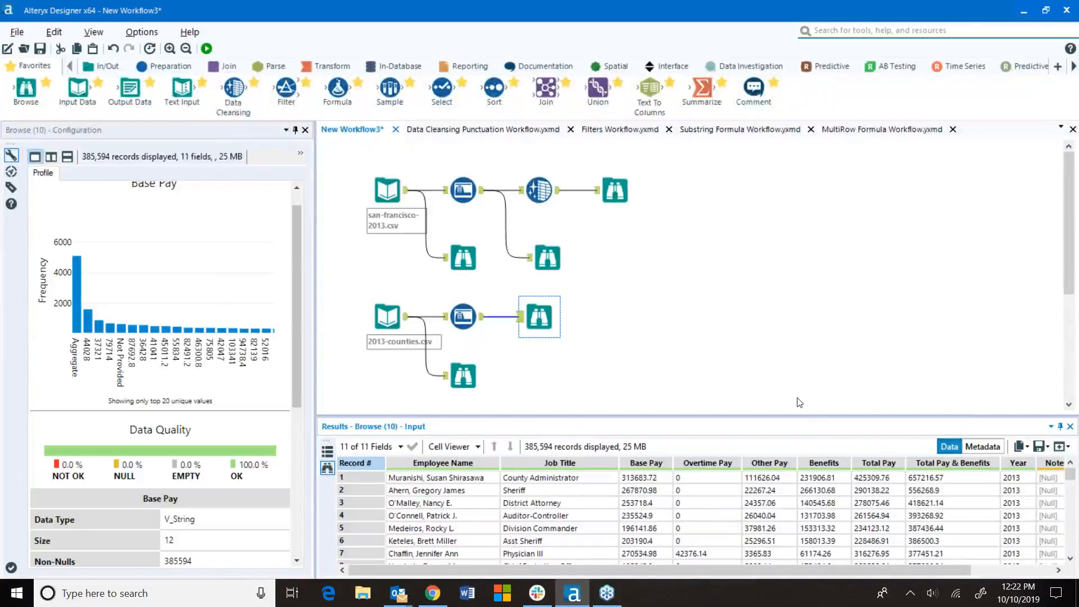
{"action": "left_click", "coordinate": [992, 450]}
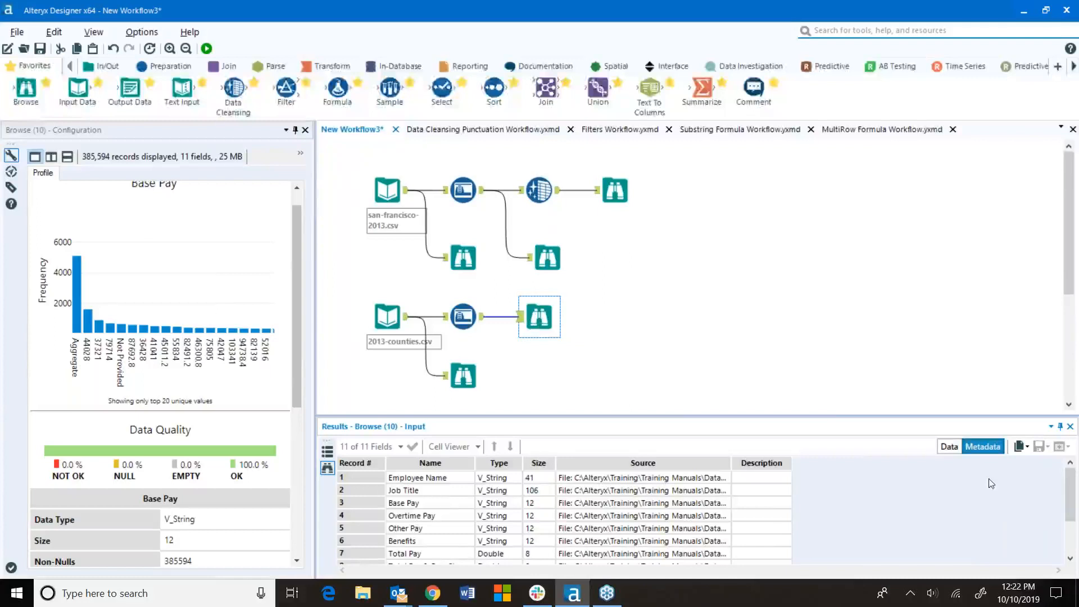
{"action": "left_click", "coordinate": [950, 447]}
Insert a Filter tool after the counties Auto Field, moving the Browse tool below, with the basic filter Base Pay Does not equal Aggregate.
{"action": "left_click_drag", "start_coordinate": [535, 321], "coordinate": [536, 373]}
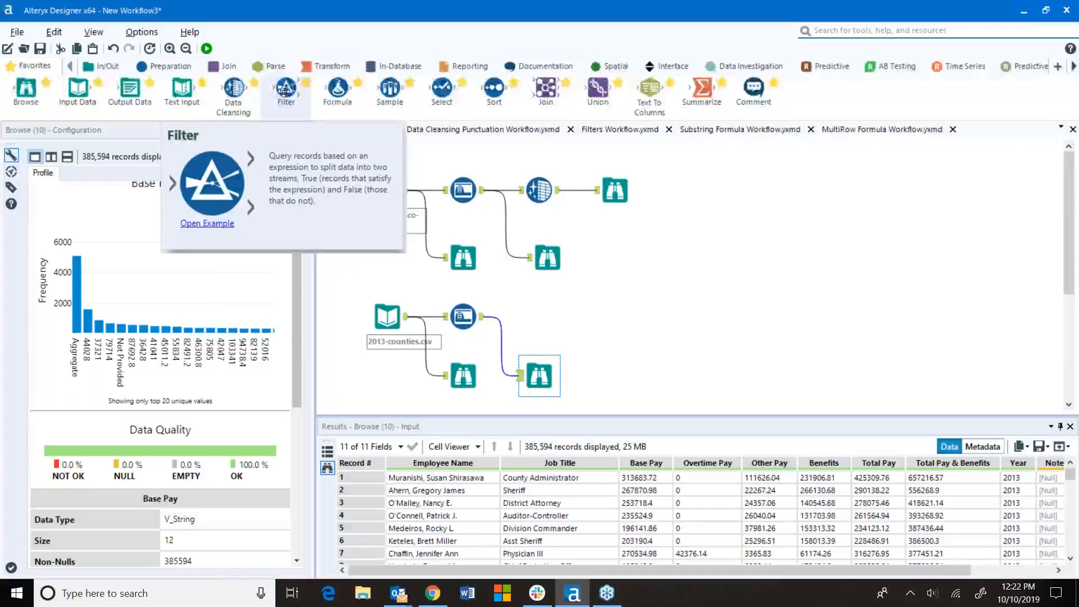
{"action": "left_click_drag", "start_coordinate": [285, 89], "coordinate": [538, 319]}
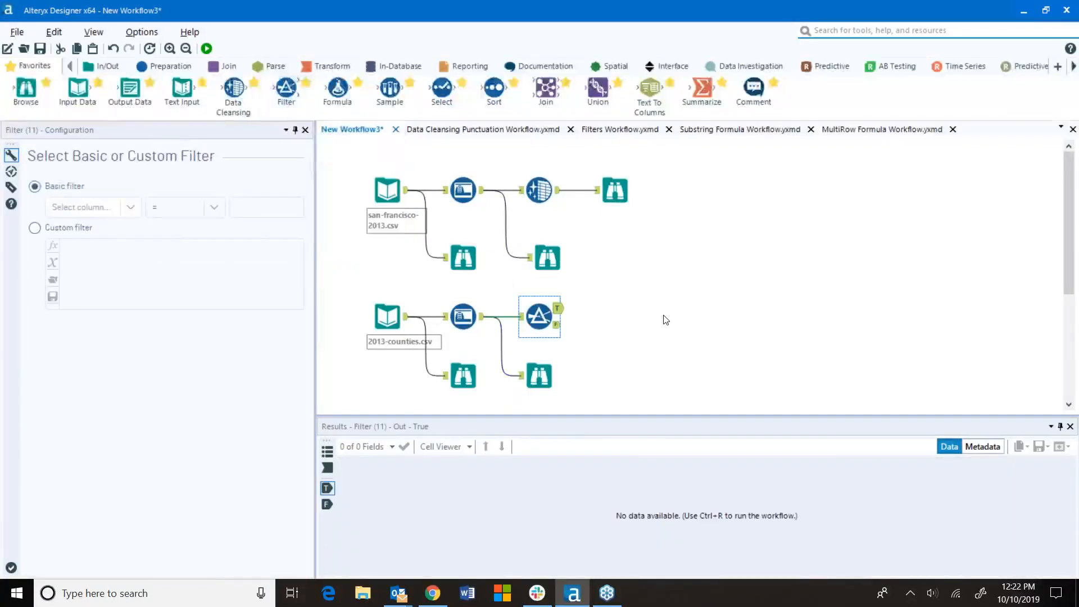
{"action": "left_click", "coordinate": [129, 207]}
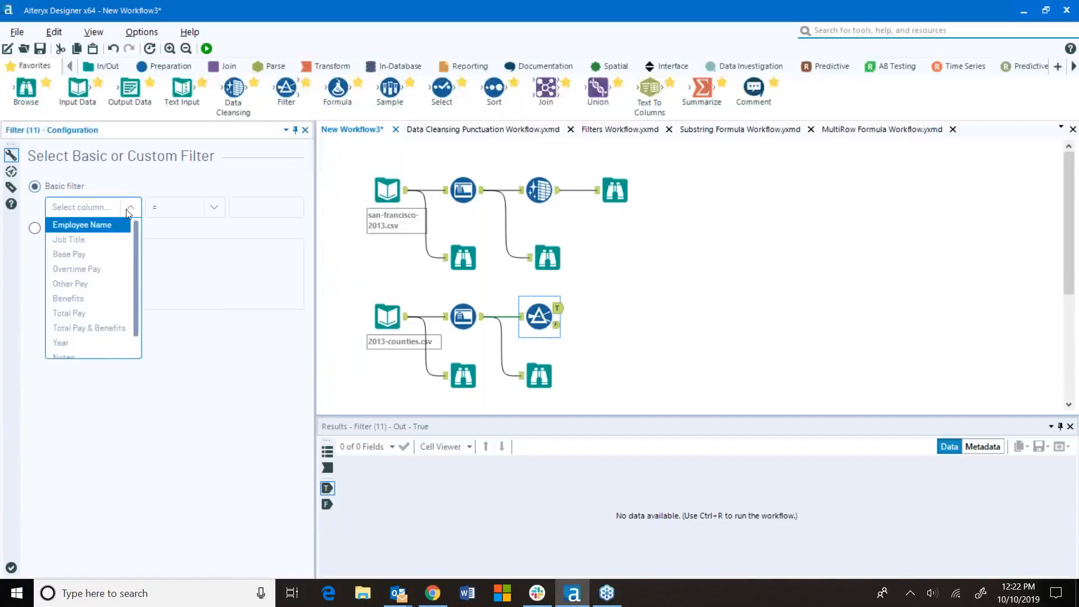
{"action": "left_click", "coordinate": [118, 254]}
{"action": "left_click", "coordinate": [212, 209]}
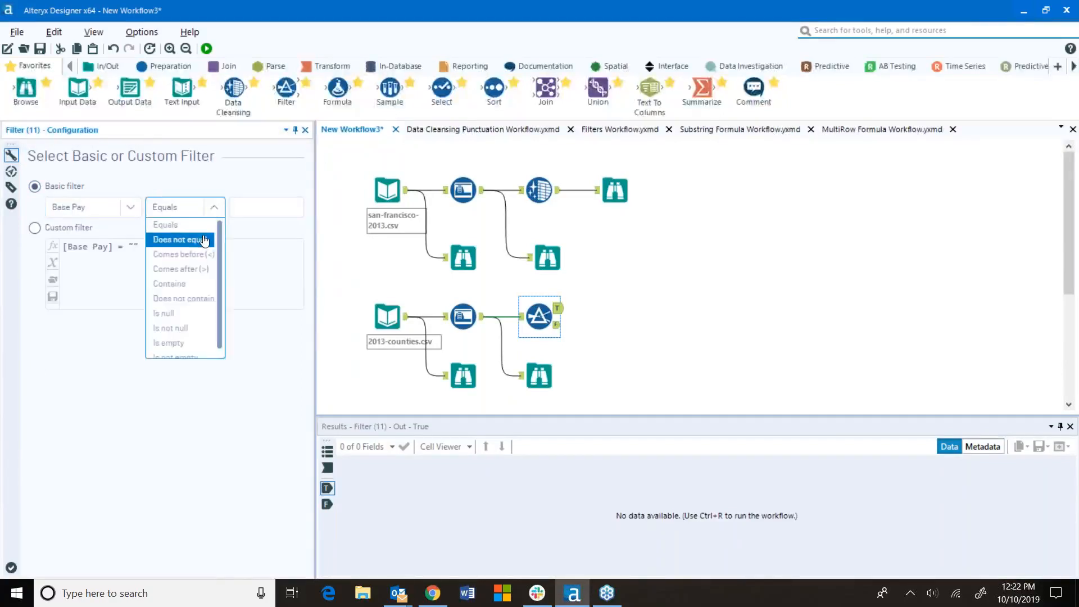
{"action": "left_click", "coordinate": [186, 239]}
{"action": "left_click", "coordinate": [247, 206]}
{"action": "type", "text": "Aggregate"}
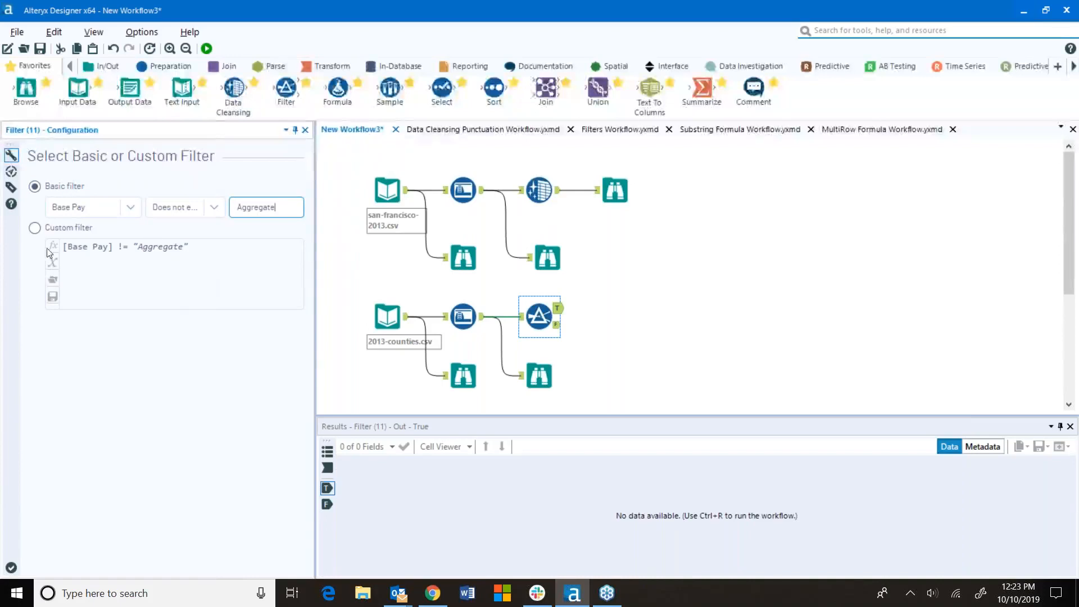
{"action": "left_click", "coordinate": [35, 228]}
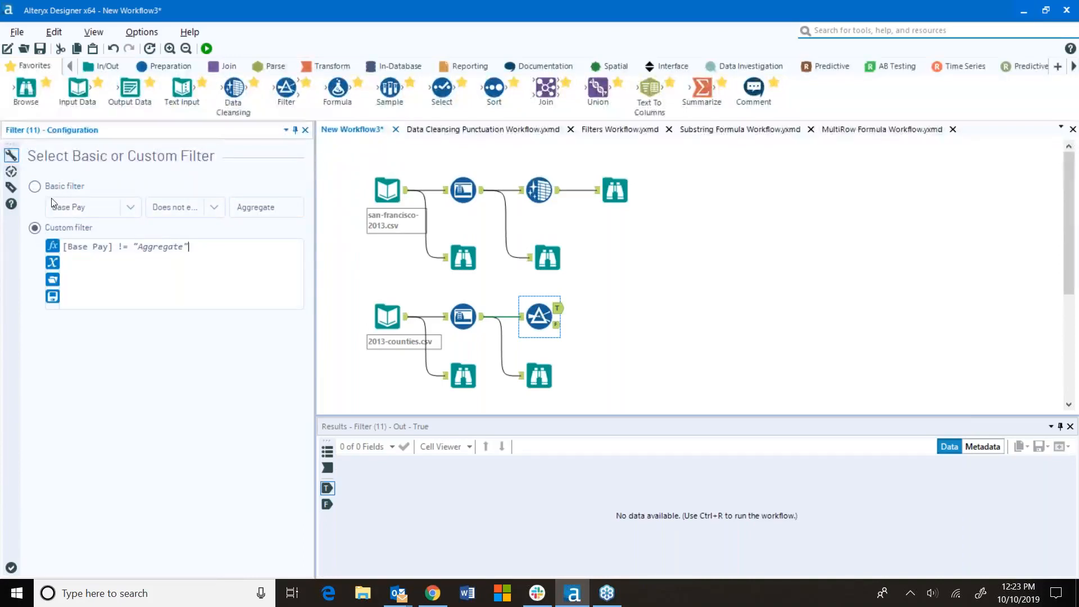
{"action": "left_click", "coordinate": [35, 186]}
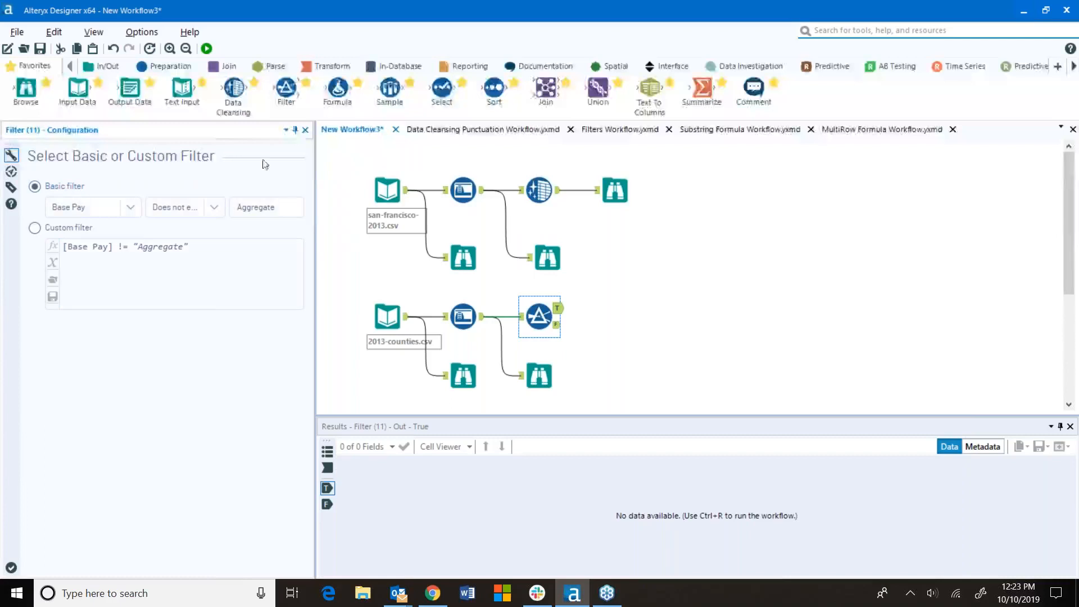
Add Browse tools to both the True and False outputs of the Filter tool.
{"action": "right_click", "coordinate": [538, 307]}
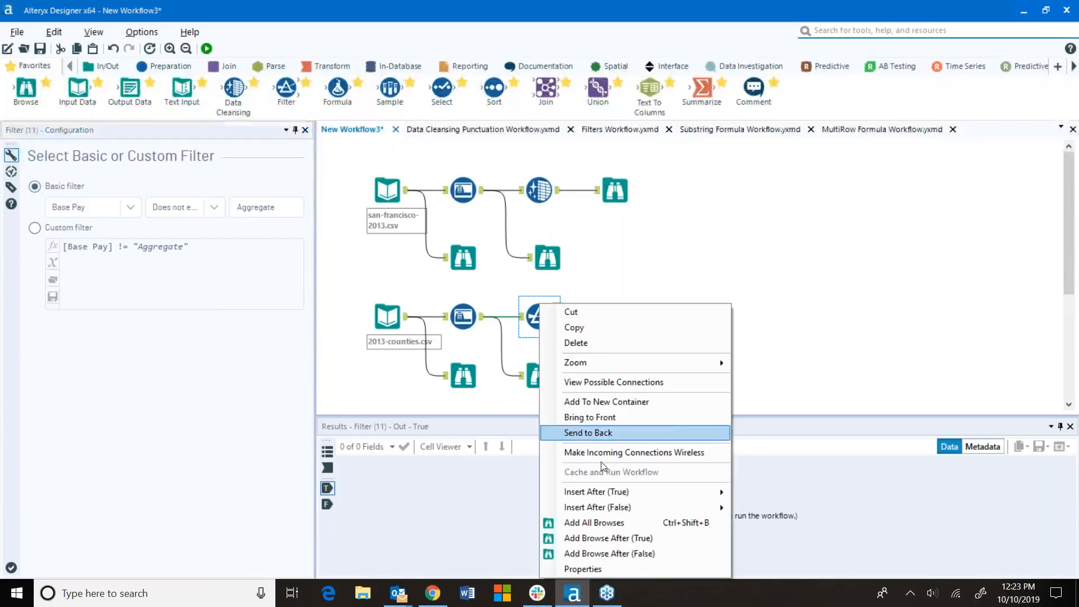
{"action": "left_click", "coordinate": [625, 527]}
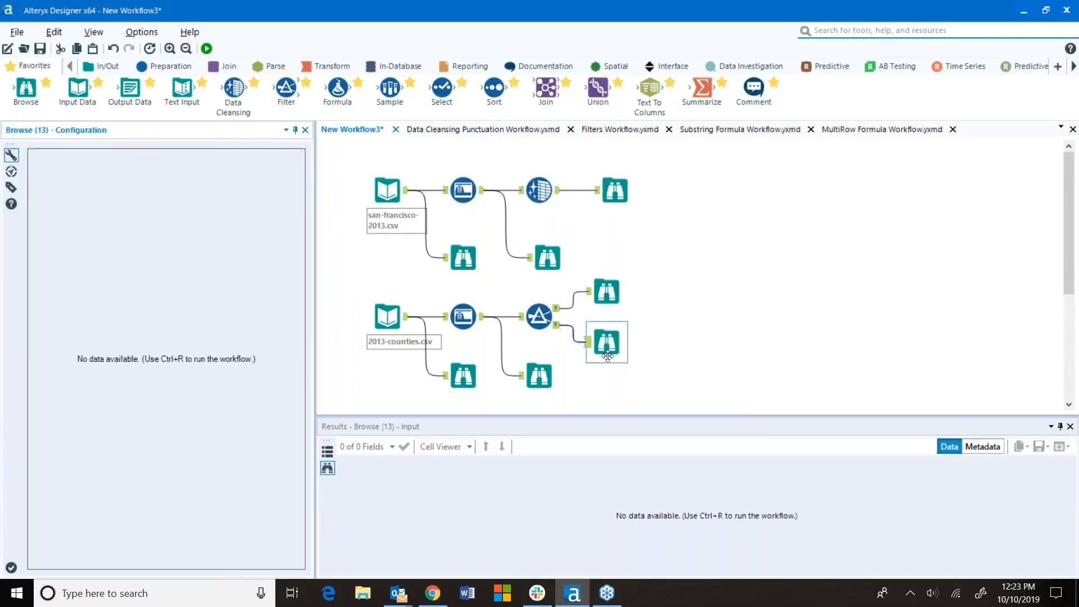
Try to add Browse tools to every output of the counties Filter tool at once with Add All Browses.
{"action": "mouse_move", "coordinate": [25, 89]}
{"action": "left_mouse_down"}
{"action": "mouse_move", "coordinate": [93, 188]}
{"action": "mouse_move", "coordinate": [26, 93]}
{"action": "left_mouse_up"}
{"action": "left_click", "coordinate": [607, 281], "text": "ctrl"}
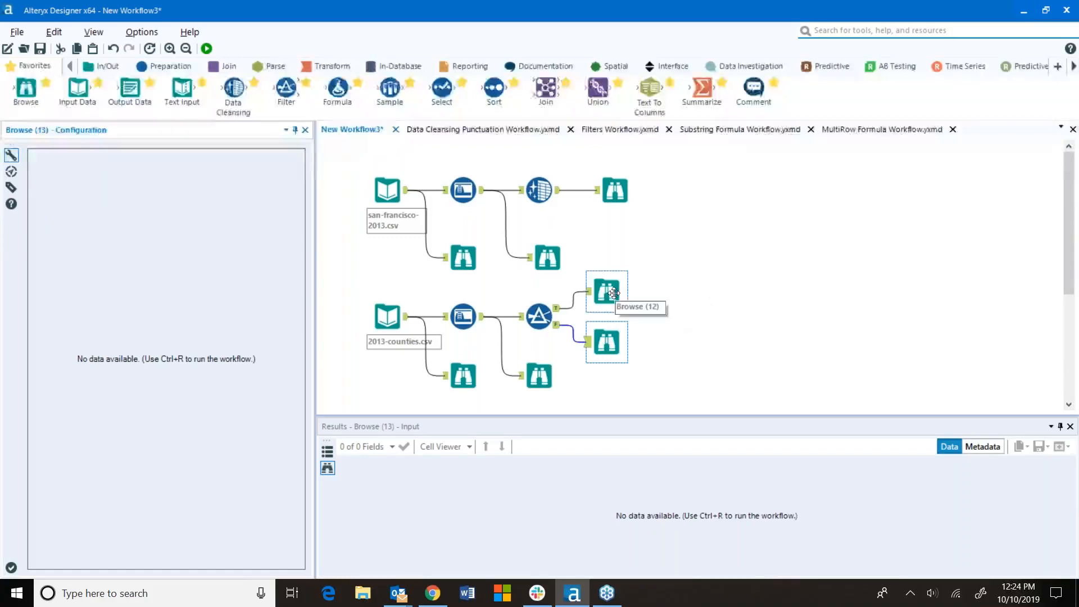
{"action": "left_click", "coordinate": [618, 295], "text": "ctrl"}
{"action": "left_click", "coordinate": [537, 318], "text": "ctrl"}
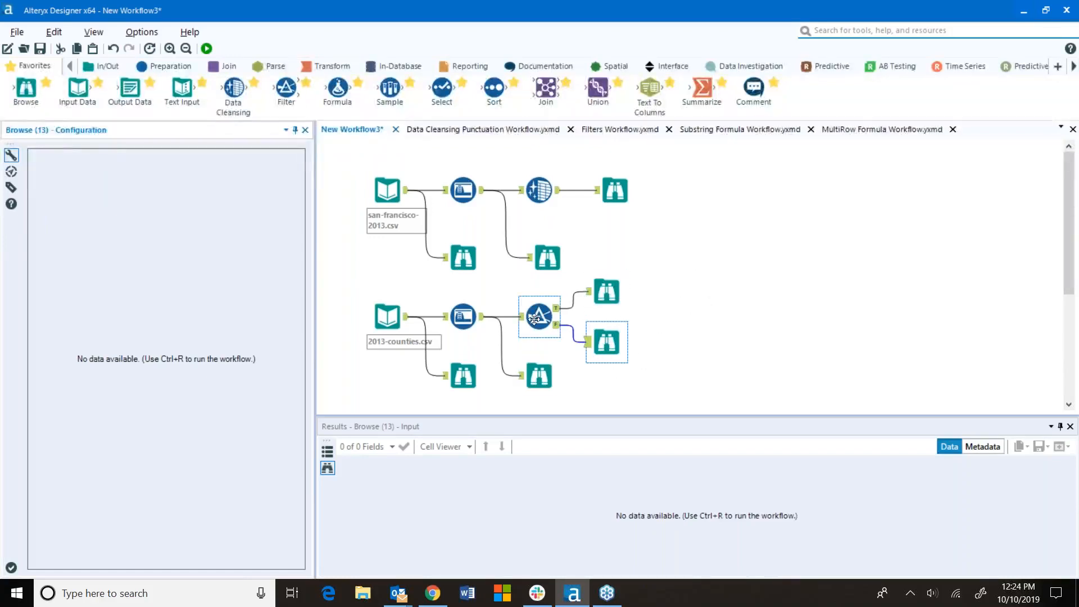
{"action": "right_click", "coordinate": [534, 316]}
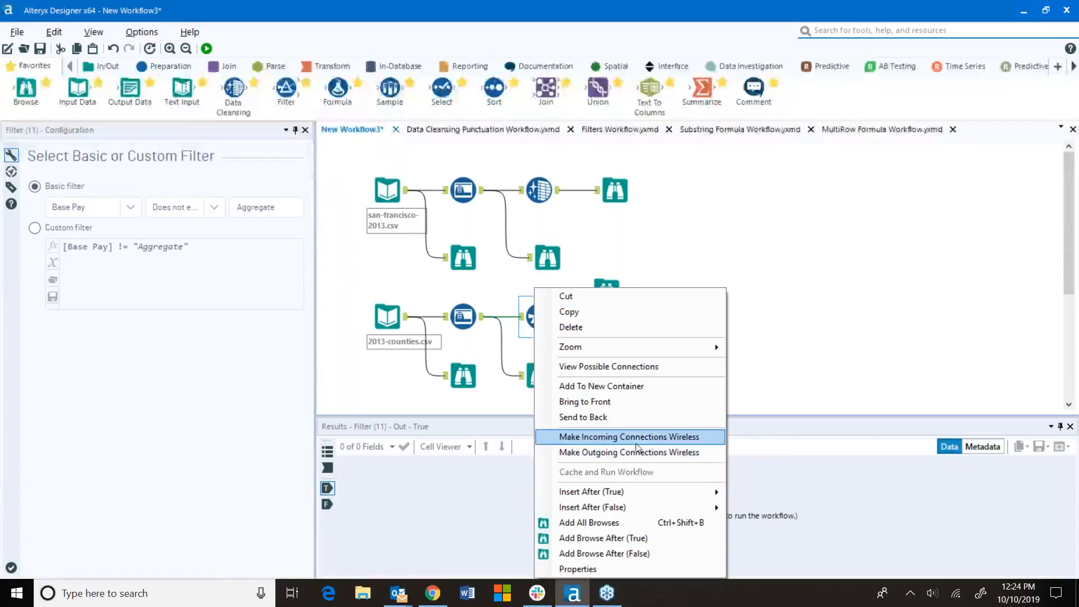
{"action": "left_click", "coordinate": [635, 527]}
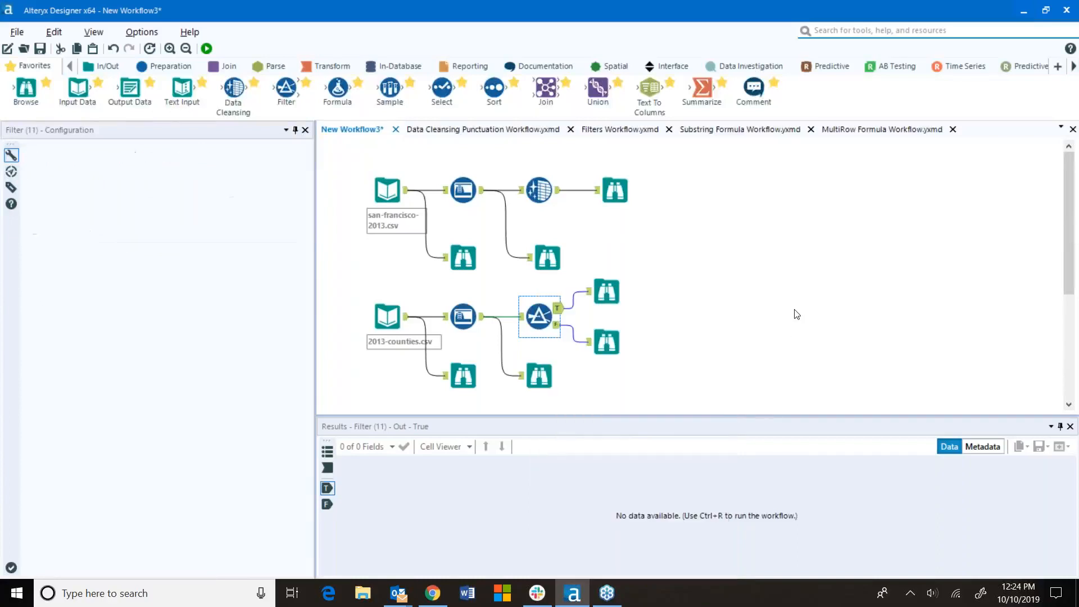
Set the workflow's Connection Progress display to Show and run the workflow.
{"action": "left_click", "coordinate": [703, 235]}
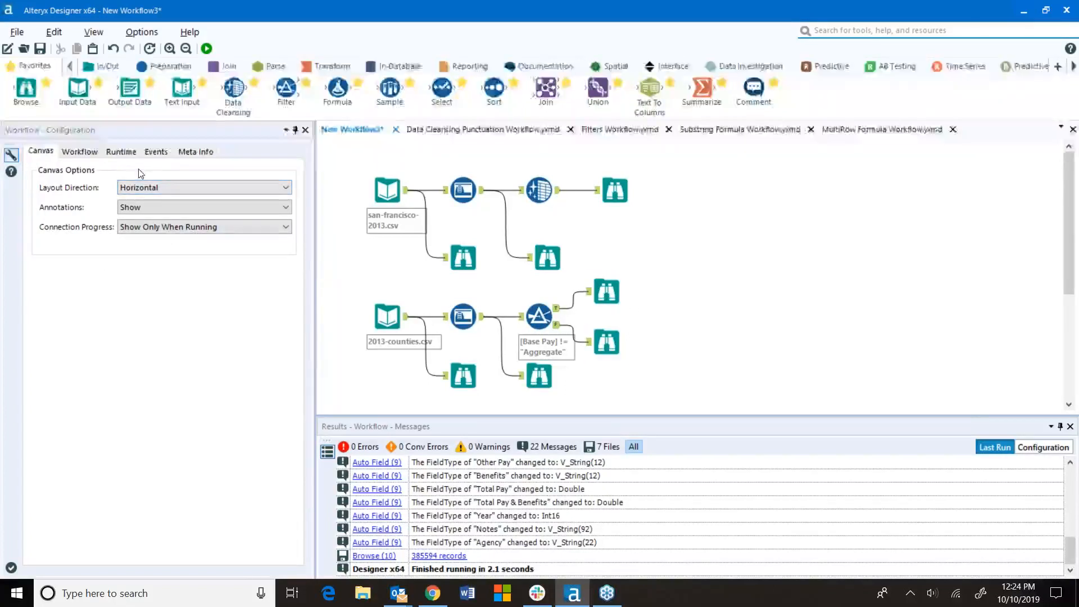
{"action": "left_click", "coordinate": [164, 228]}
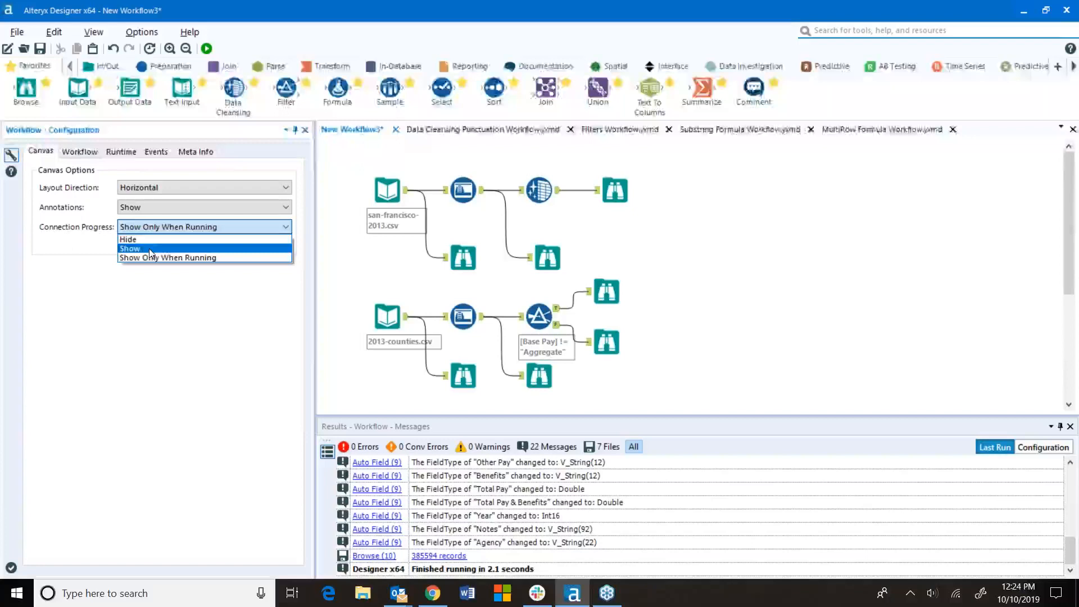
{"action": "left_click", "coordinate": [150, 249]}
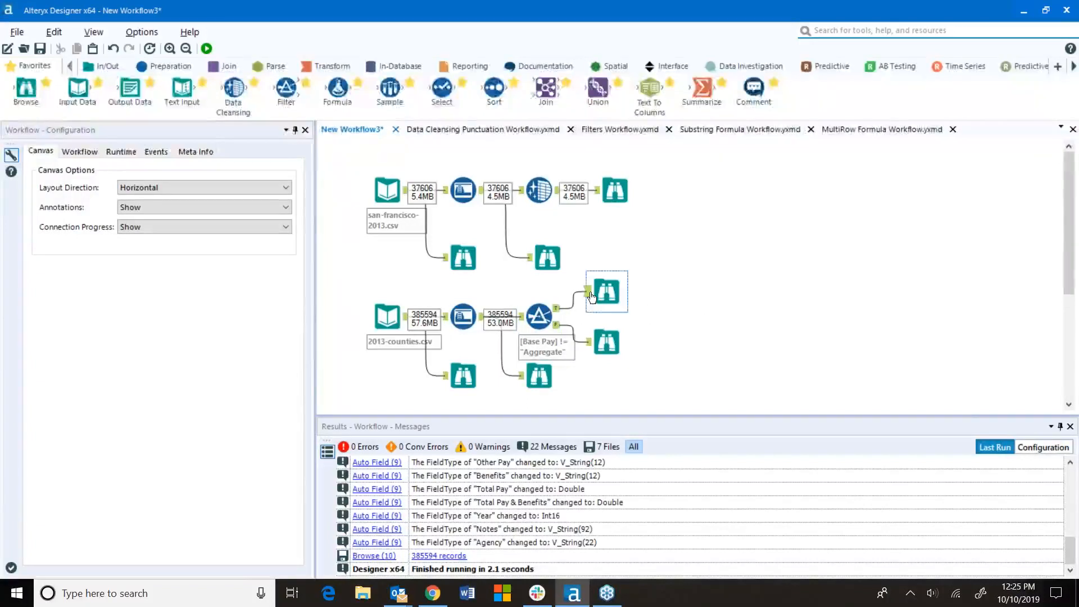
{"action": "left_click", "coordinate": [206, 48]}
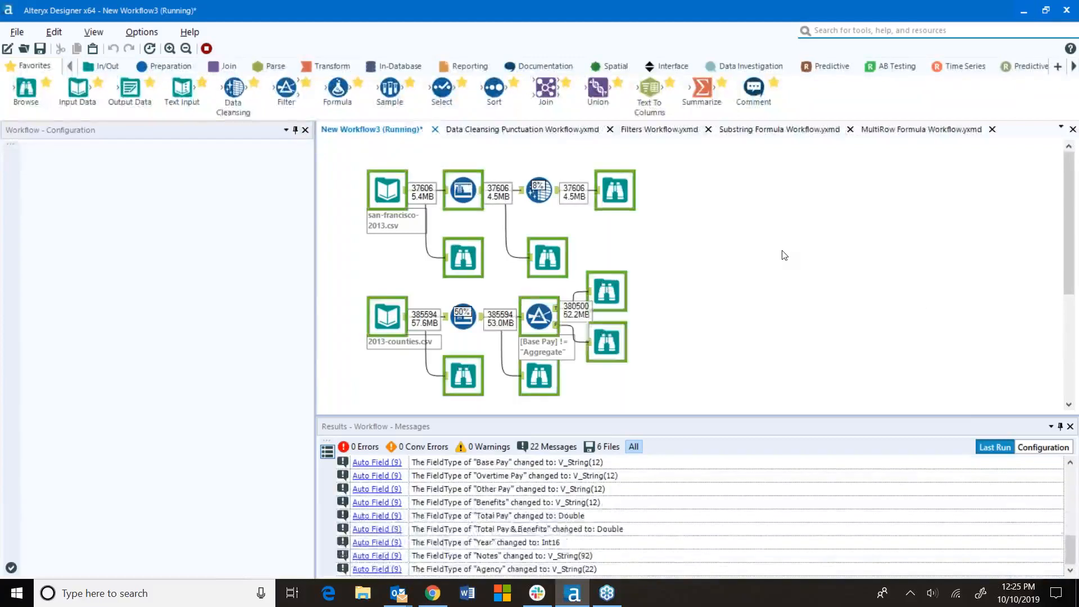
Inspect the records in the Browse tools on the Filter's False and True outputs to check the split on Aggregate.
{"action": "left_click", "coordinate": [635, 330]}
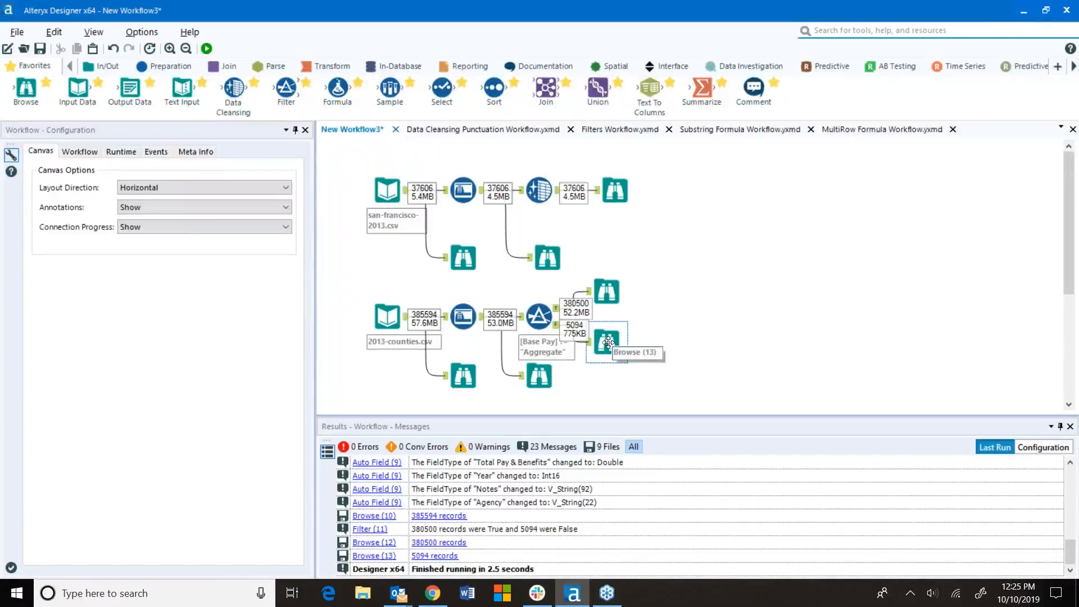
{"action": "left_click", "coordinate": [607, 341]}
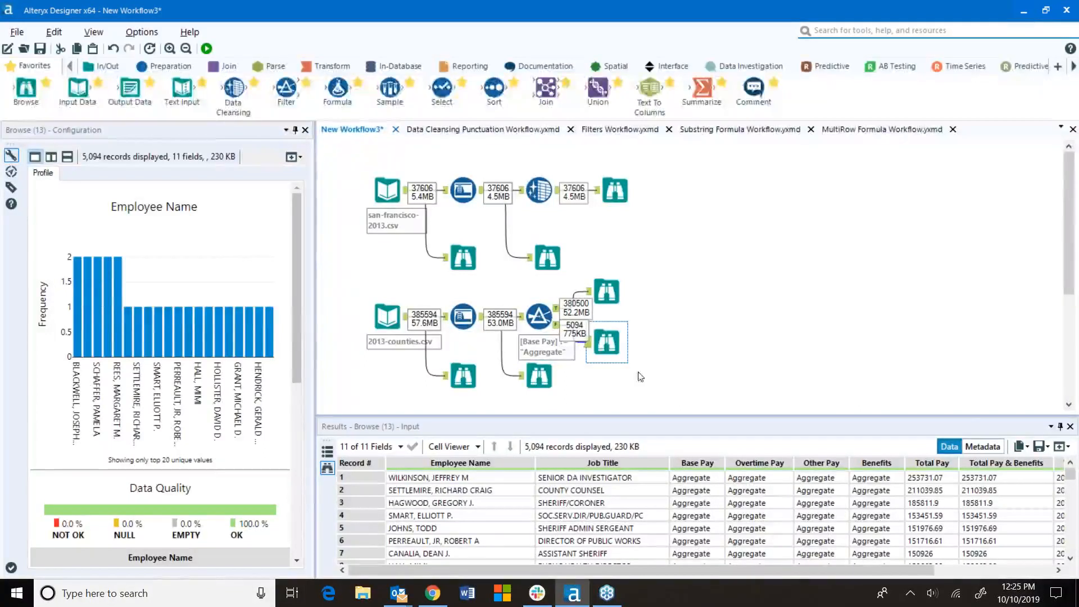
{"action": "left_click", "coordinate": [542, 323]}
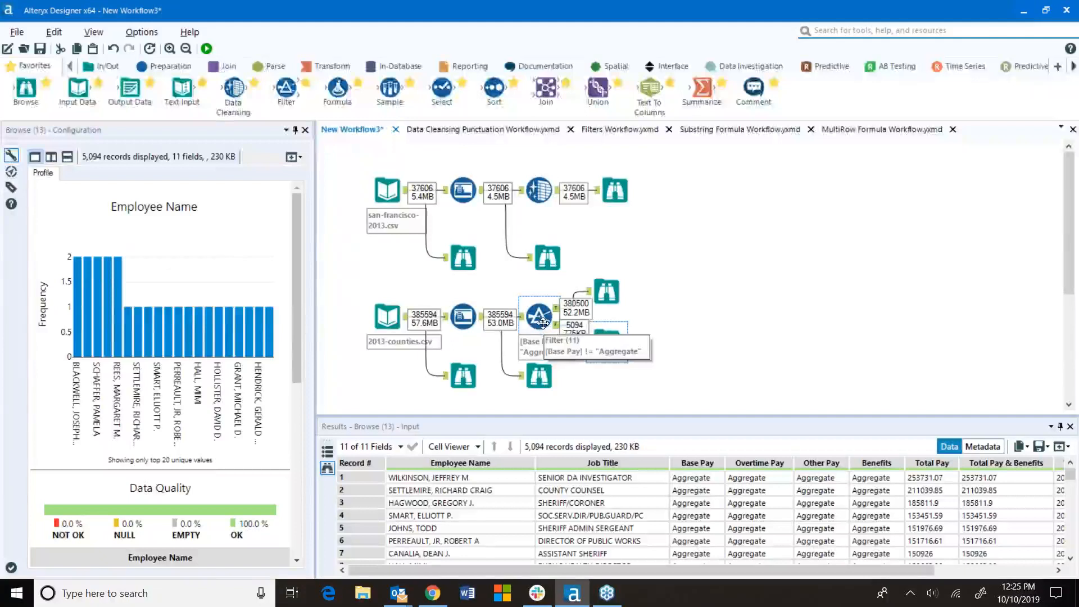
{"action": "left_click", "coordinate": [610, 291]}
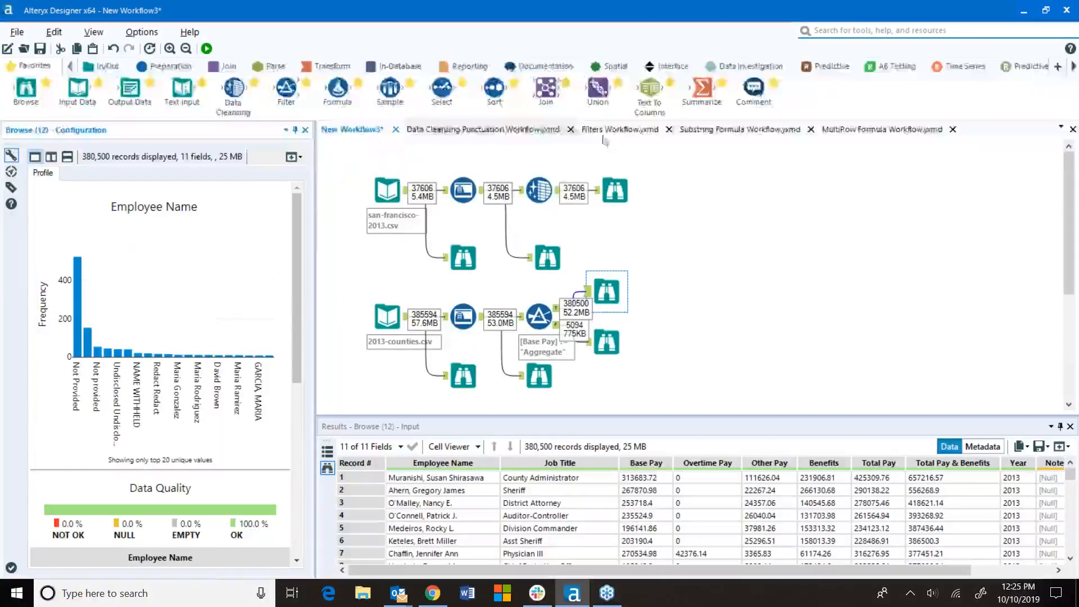
Add a Select tool after the counties Filter and connect it to the Filter's True output.
{"action": "mouse_move", "coordinate": [442, 86]}
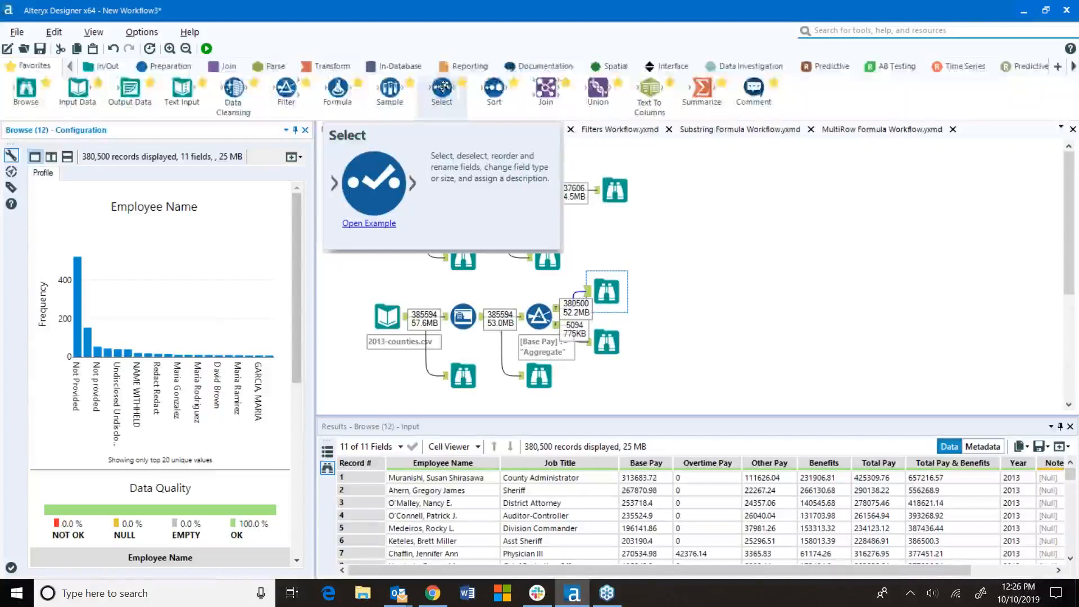
{"action": "left_click_drag", "start_coordinate": [443, 92], "coordinate": [680, 293]}
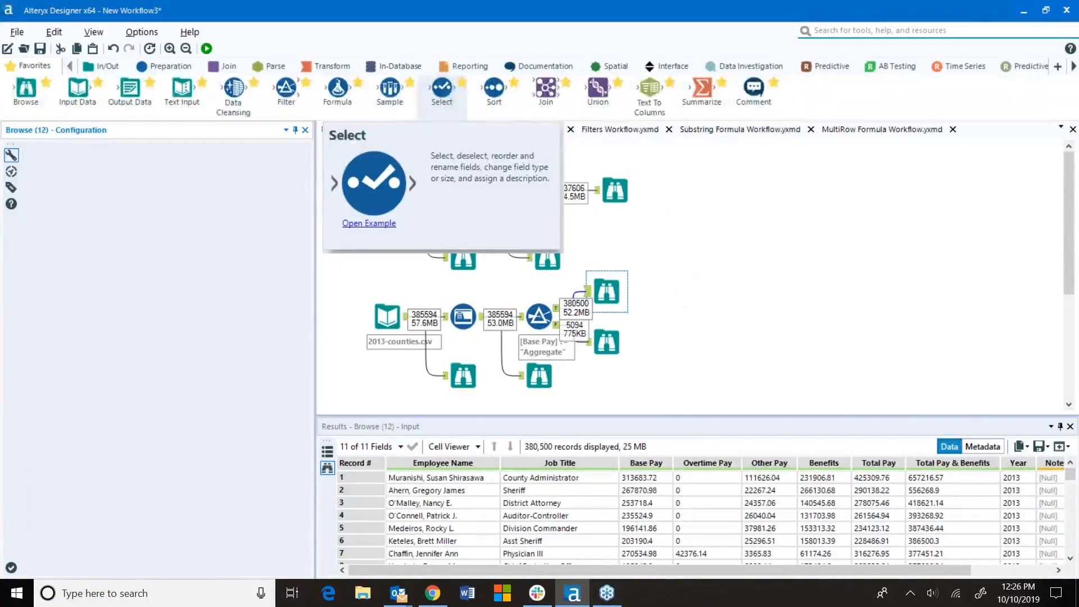
{"action": "left_click_drag", "start_coordinate": [556, 308], "coordinate": [665, 291]}
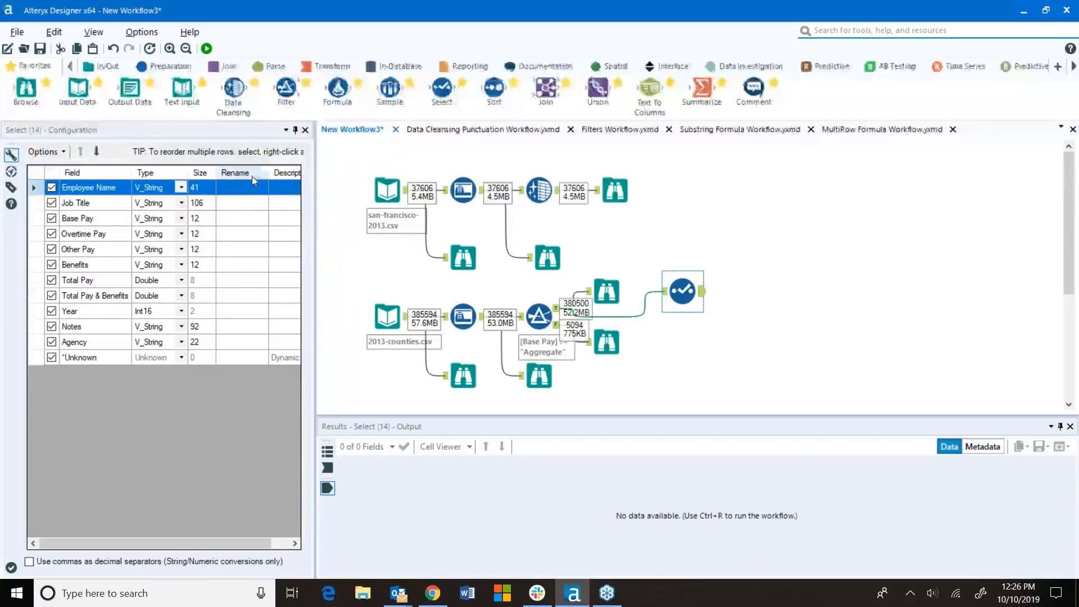
{"action": "left_click", "coordinate": [185, 188]}
{"action": "left_click", "coordinate": [182, 187]}
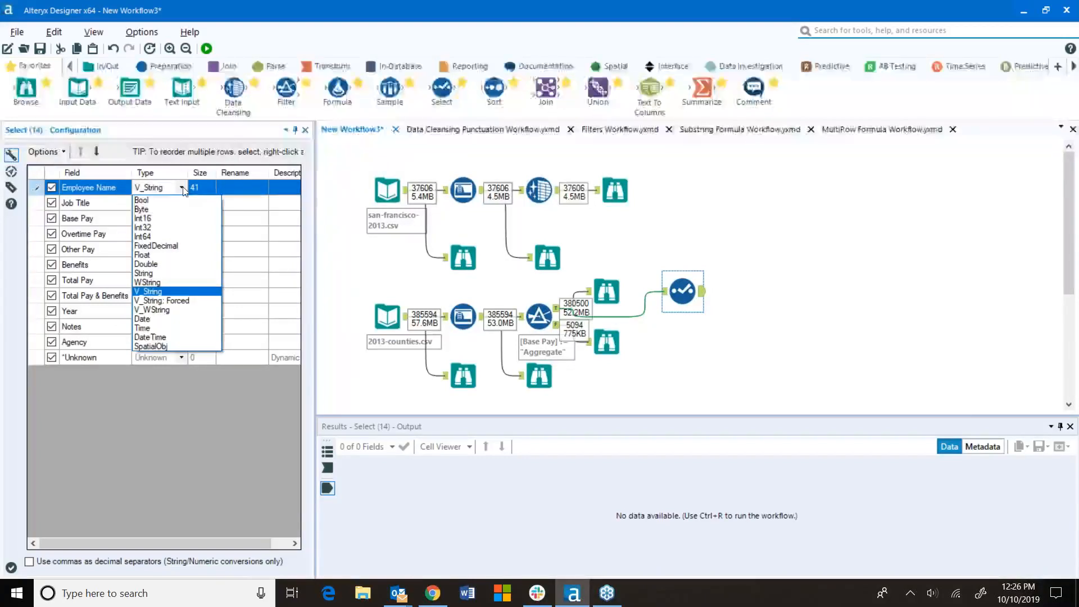
{"action": "left_click", "coordinate": [183, 188]}
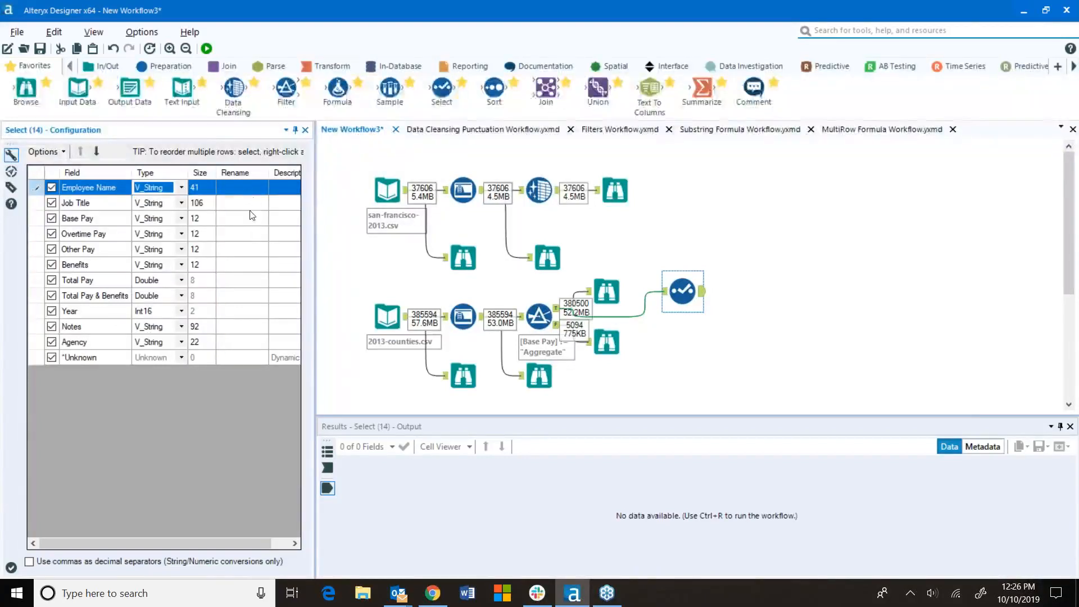
In the Select tool, rename Employee Name to Name and set the Base Pay field type to Double.
{"action": "left_click", "coordinate": [248, 187]}
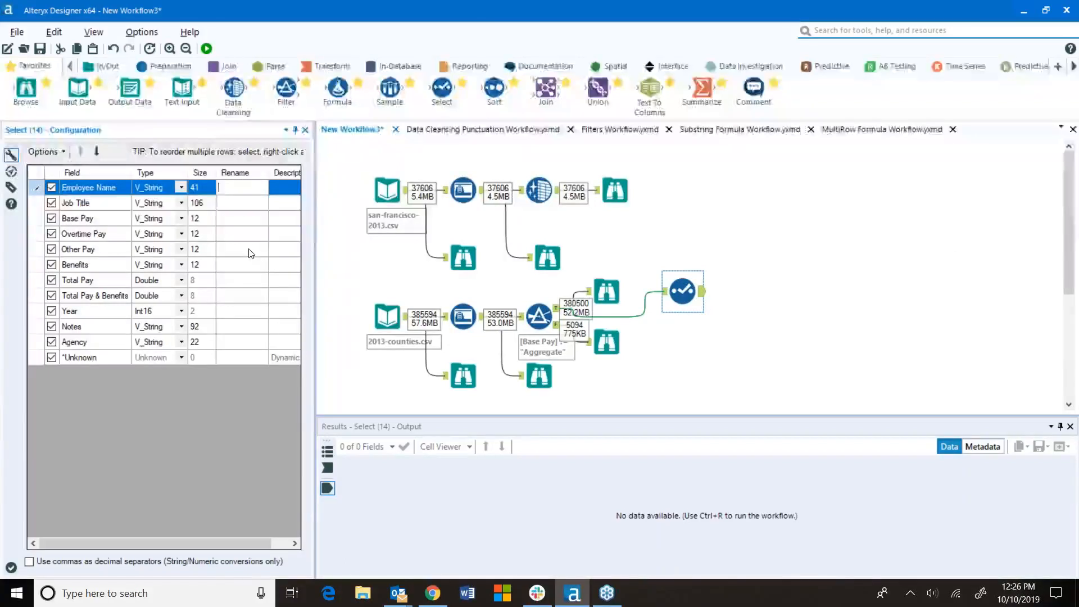
{"action": "left_click", "coordinate": [258, 207]}
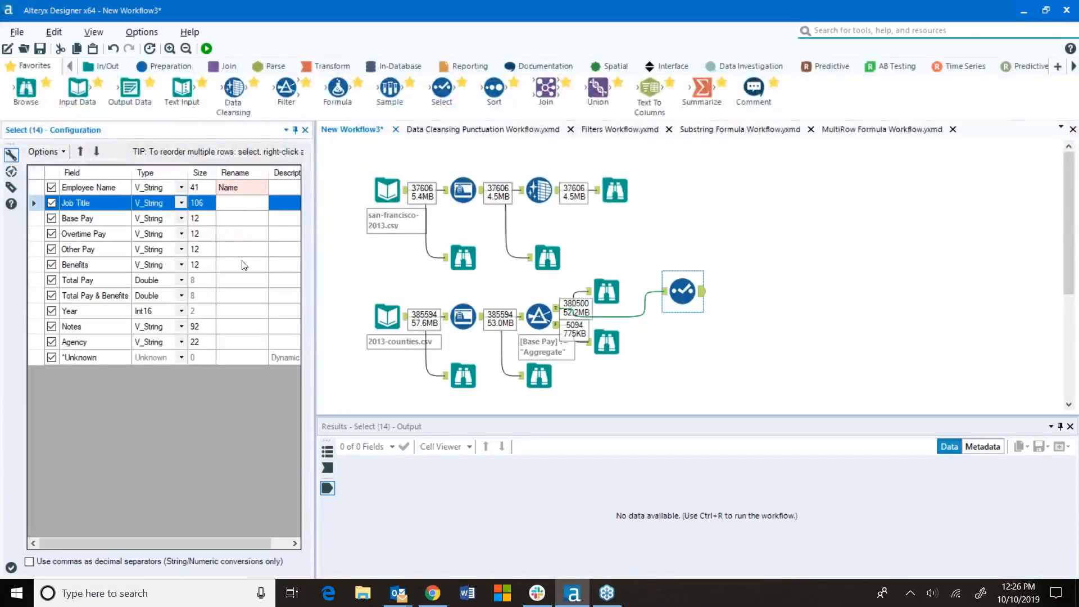
{"action": "left_click", "coordinate": [181, 218]}
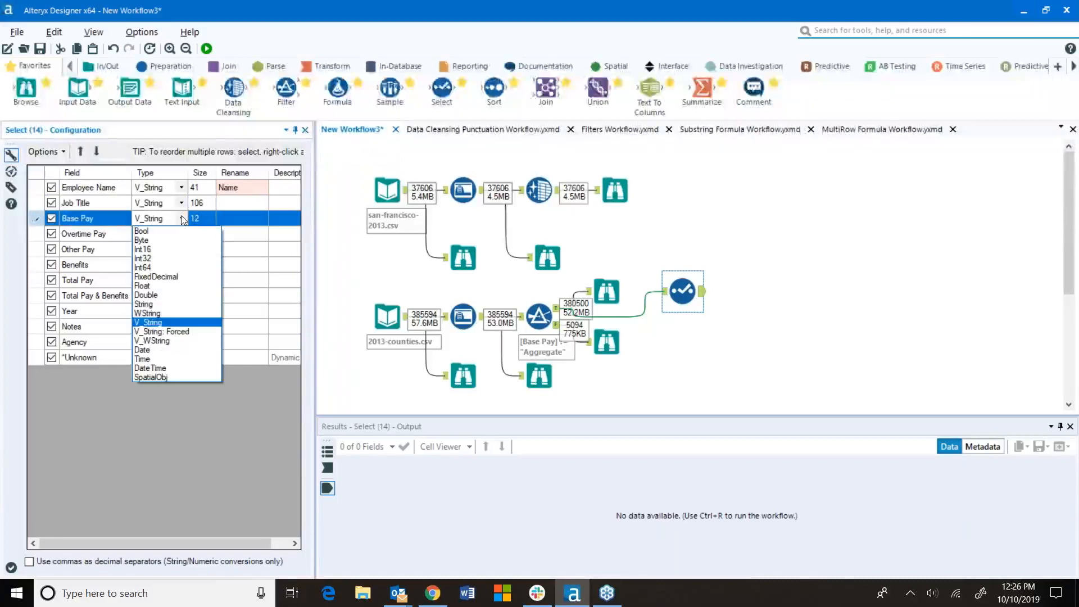
{"action": "left_click", "coordinate": [167, 296]}
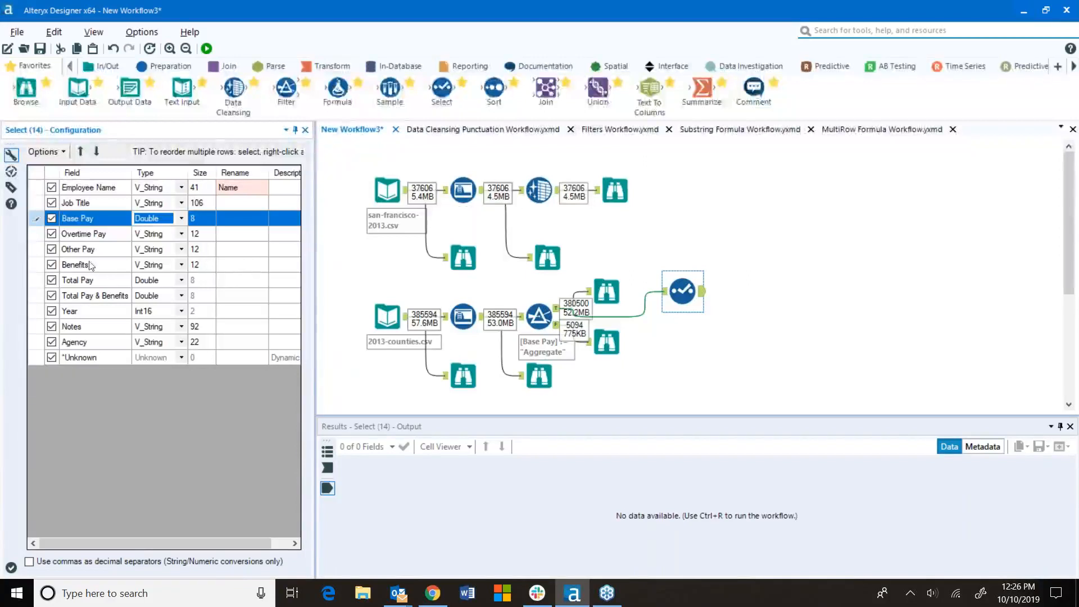
Change the field type of Overtime Pay, Other Pay and Benefits together to Double in the Select tool.
{"action": "left_click", "coordinate": [36, 234]}
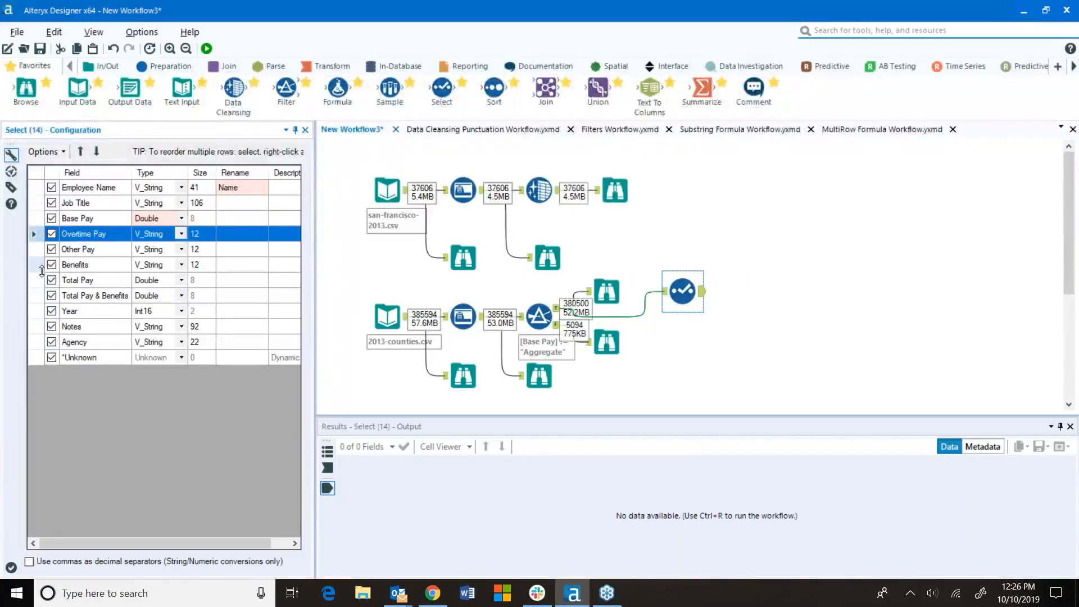
{"action": "left_click", "coordinate": [37, 264]}
{"action": "left_click", "coordinate": [40, 235]}
{"action": "left_click", "coordinate": [37, 264], "text": "shift"}
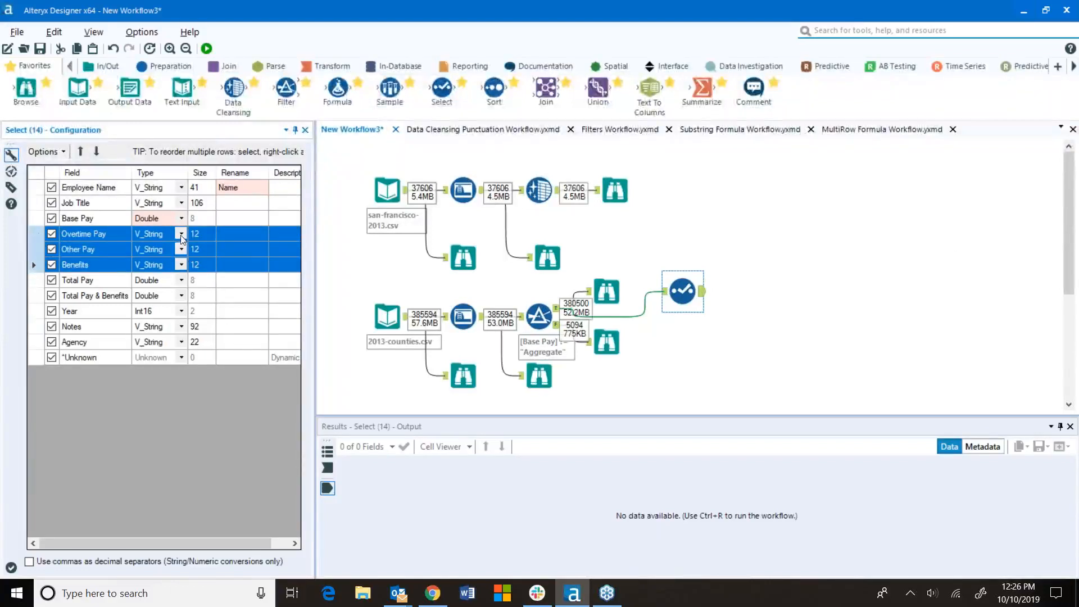
{"action": "left_click", "coordinate": [180, 234]}
{"action": "left_click", "coordinate": [39, 268]}
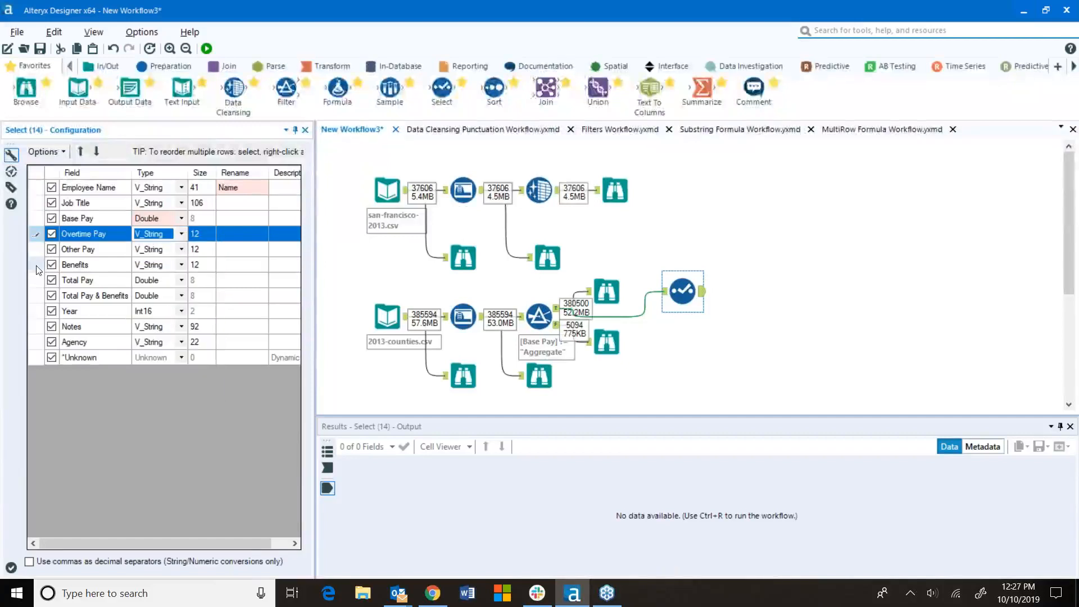
{"action": "left_click", "coordinate": [37, 265], "text": "shift"}
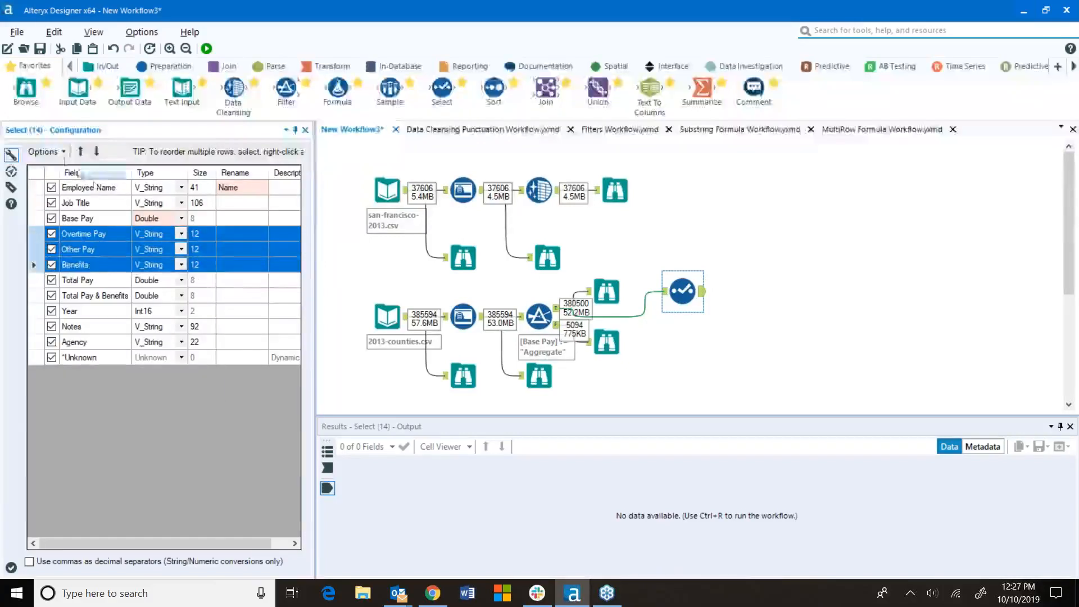
{"action": "left_click", "coordinate": [59, 152]}
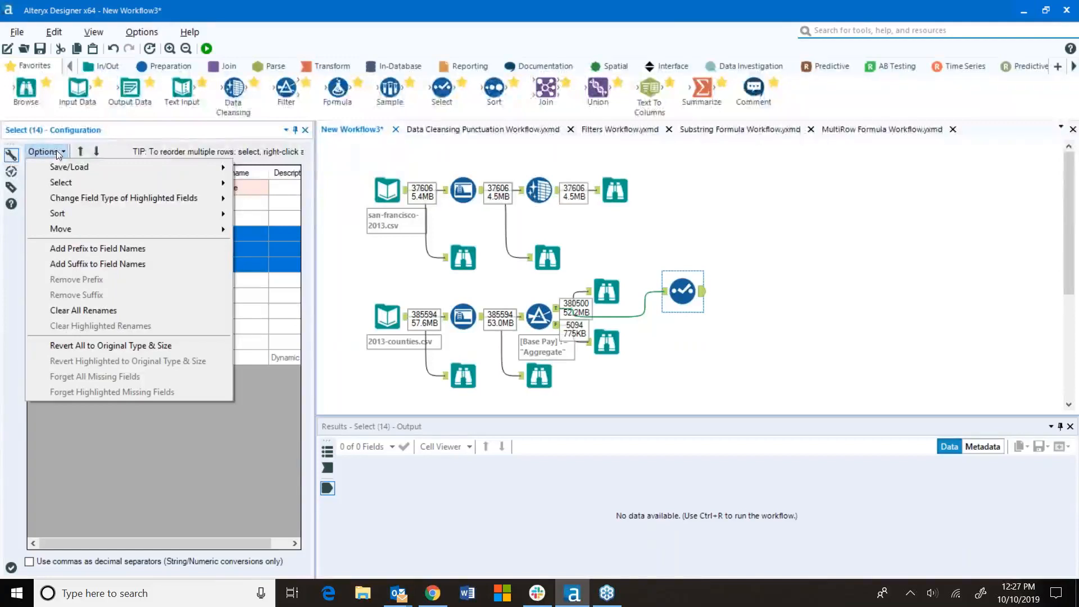
{"action": "mouse_move", "coordinate": [187, 205]}
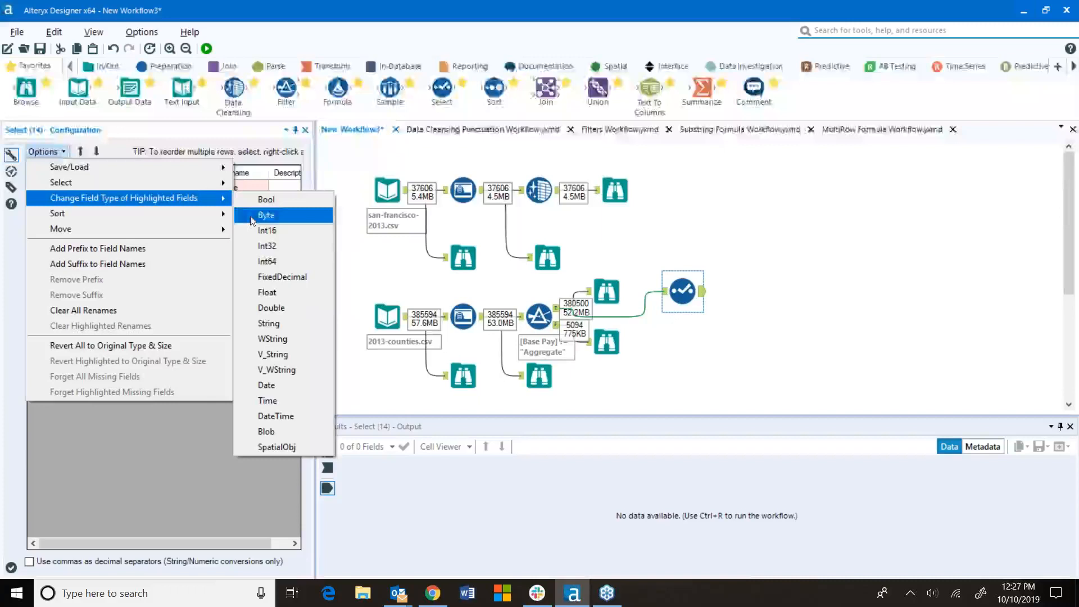
{"action": "left_click", "coordinate": [283, 308]}
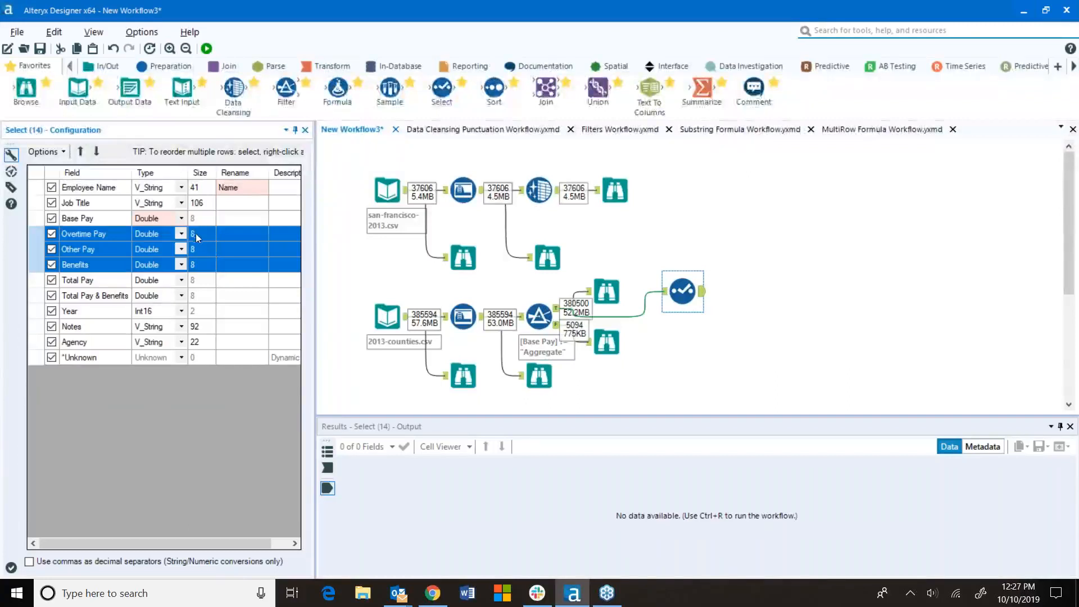
Review the Select tool's field types and the type-change options for the highlighted Overtime Pay through Benefits fields.
{"action": "left_click", "coordinate": [180, 221]}
{"action": "left_click", "coordinate": [180, 224]}
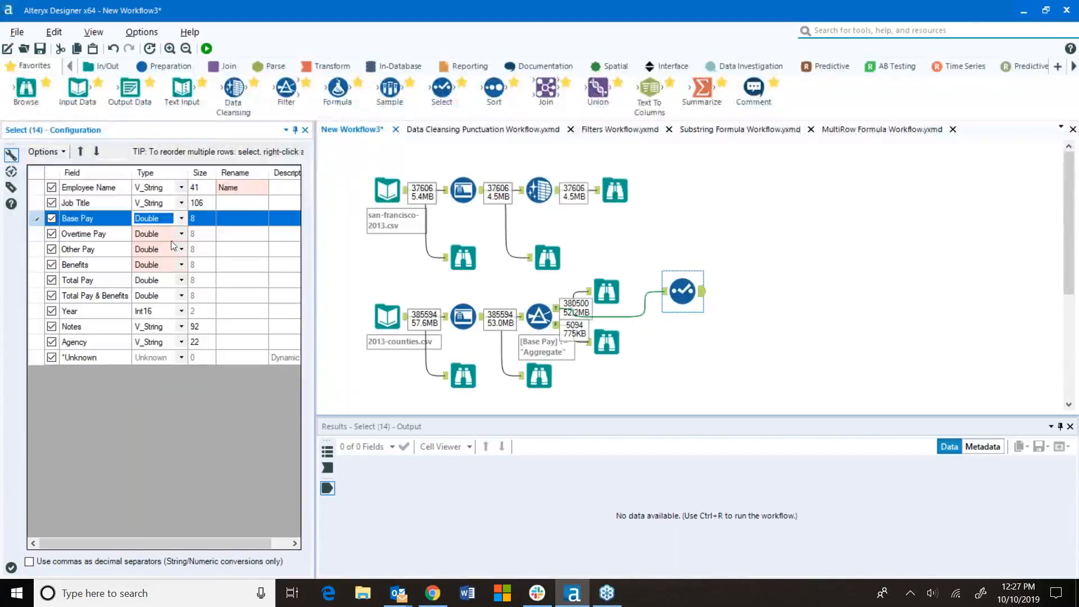
{"action": "left_click", "coordinate": [76, 236]}
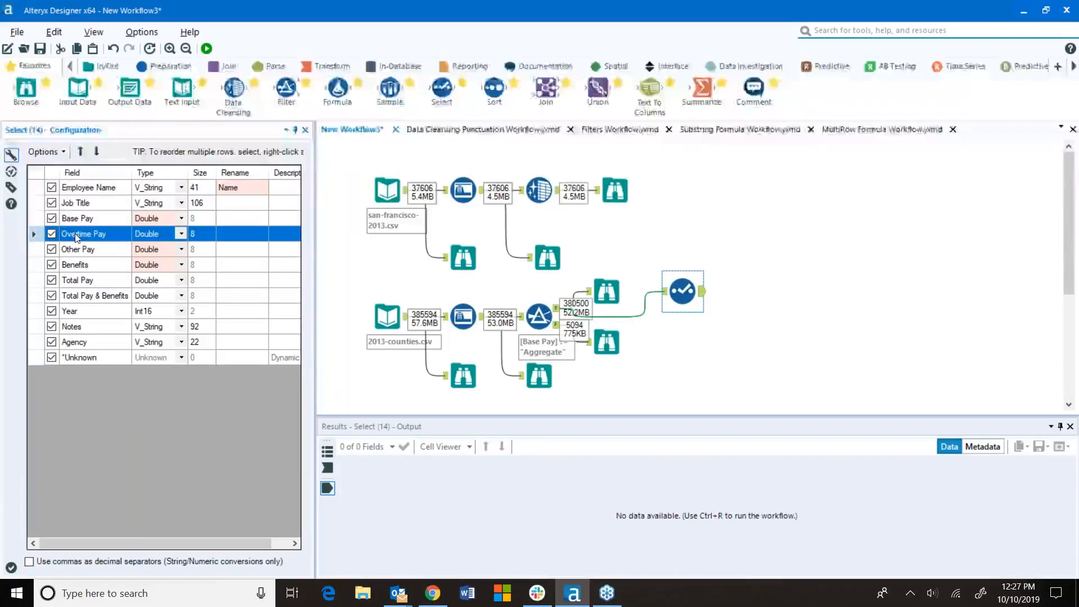
{"action": "left_click", "coordinate": [98, 269], "text": "shift"}
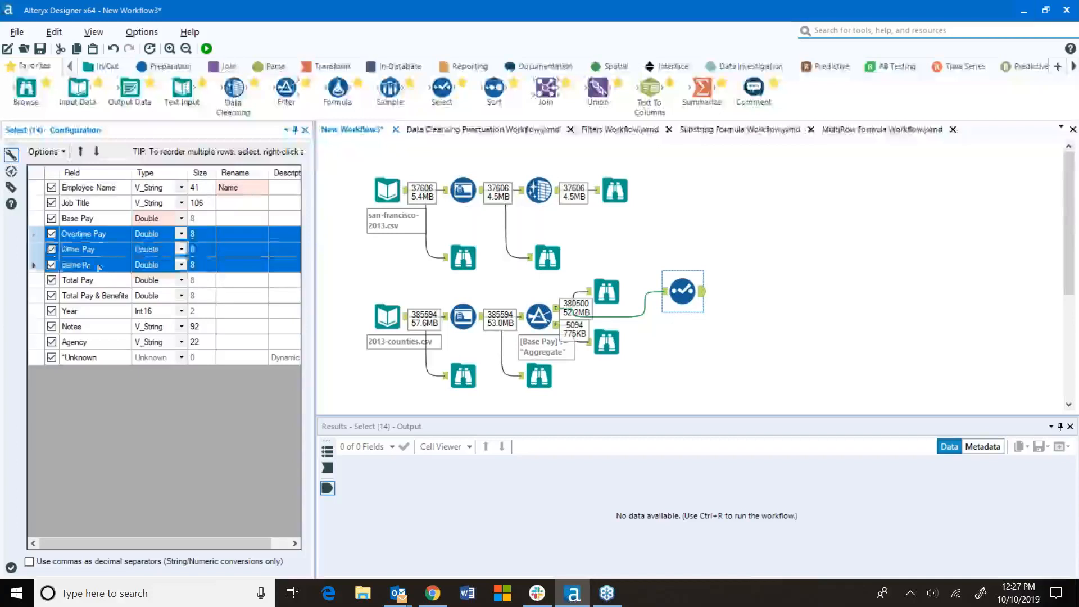
{"action": "left_click", "coordinate": [61, 150]}
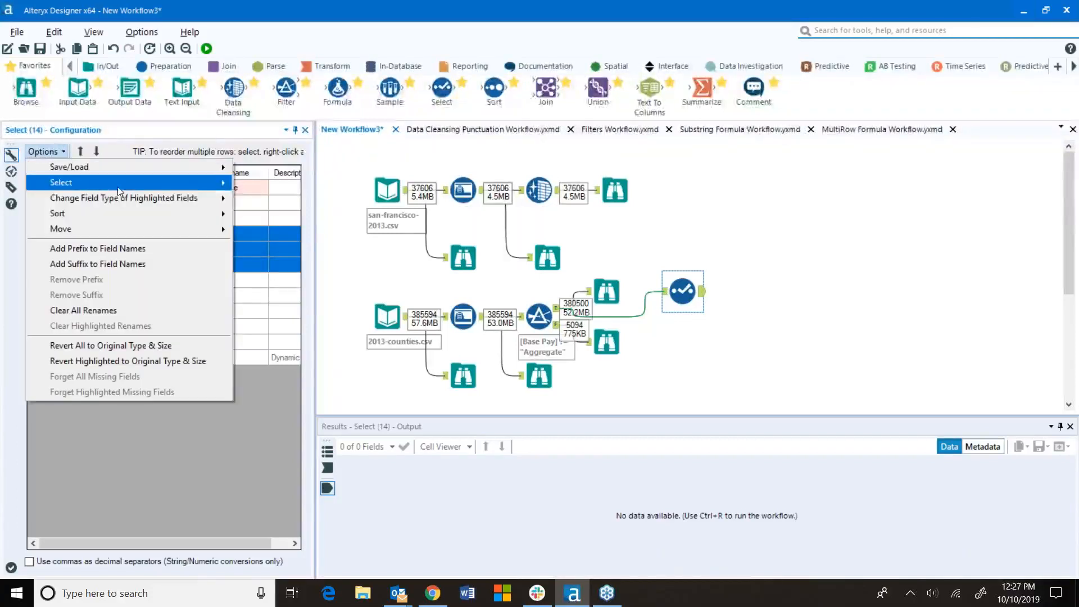
{"action": "mouse_move", "coordinate": [223, 206]}
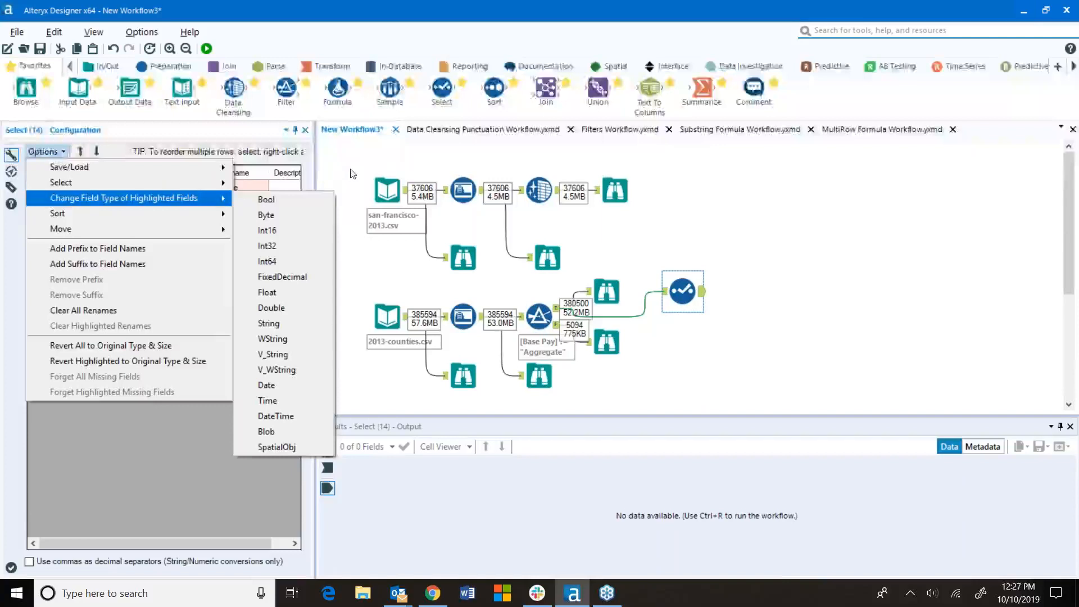
{"action": "left_click", "coordinate": [330, 178]}
{"action": "left_click", "coordinate": [502, 221]}
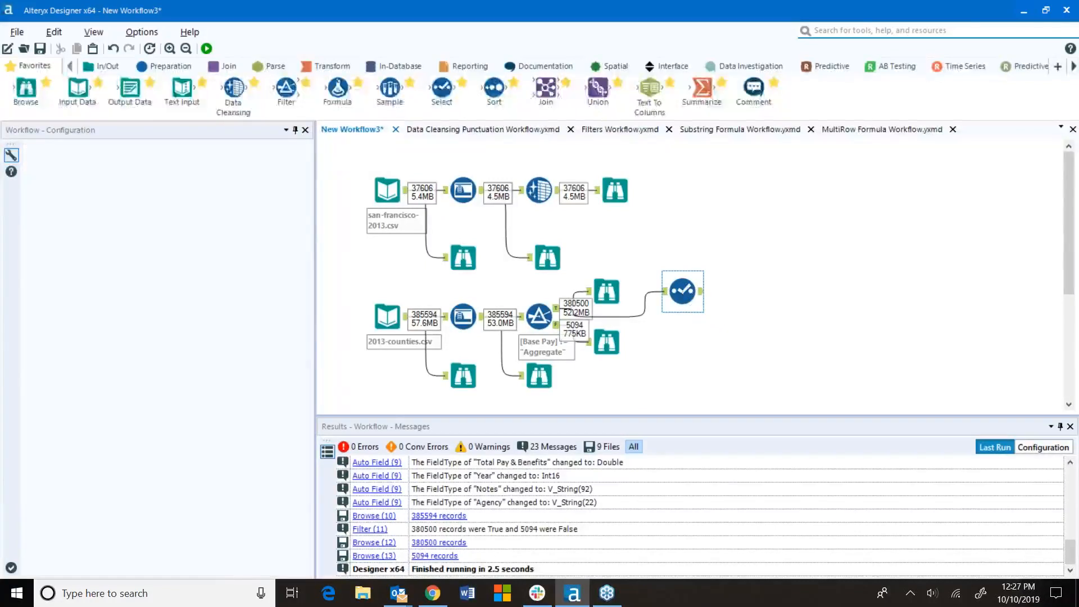
{"action": "left_click", "coordinate": [686, 291]}
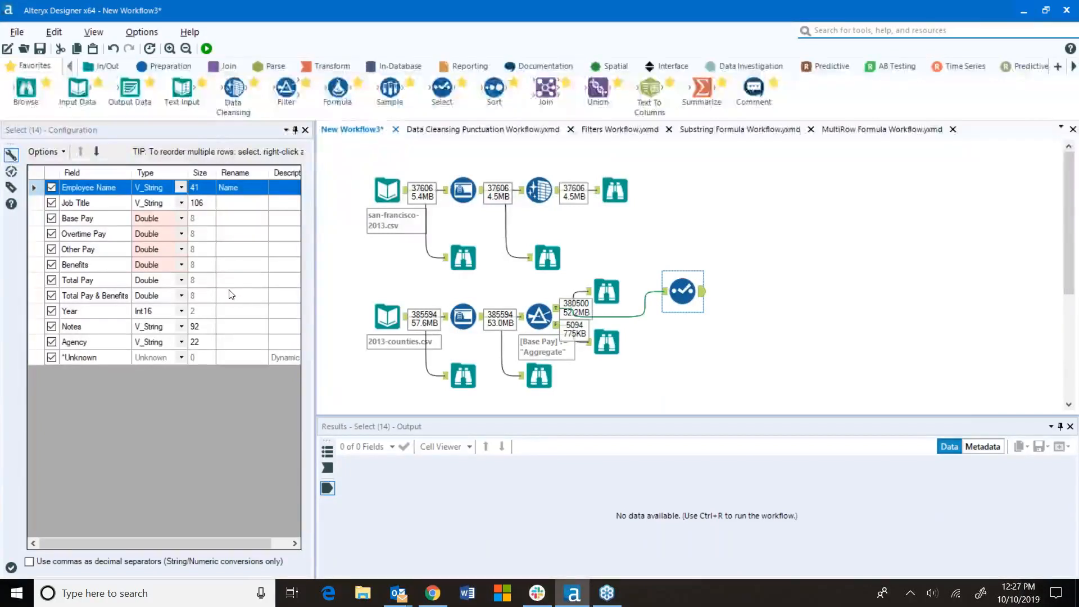
Exclude the Notes and Year fields from the output of the counties Select tool.
{"action": "left_click", "coordinate": [52, 327]}
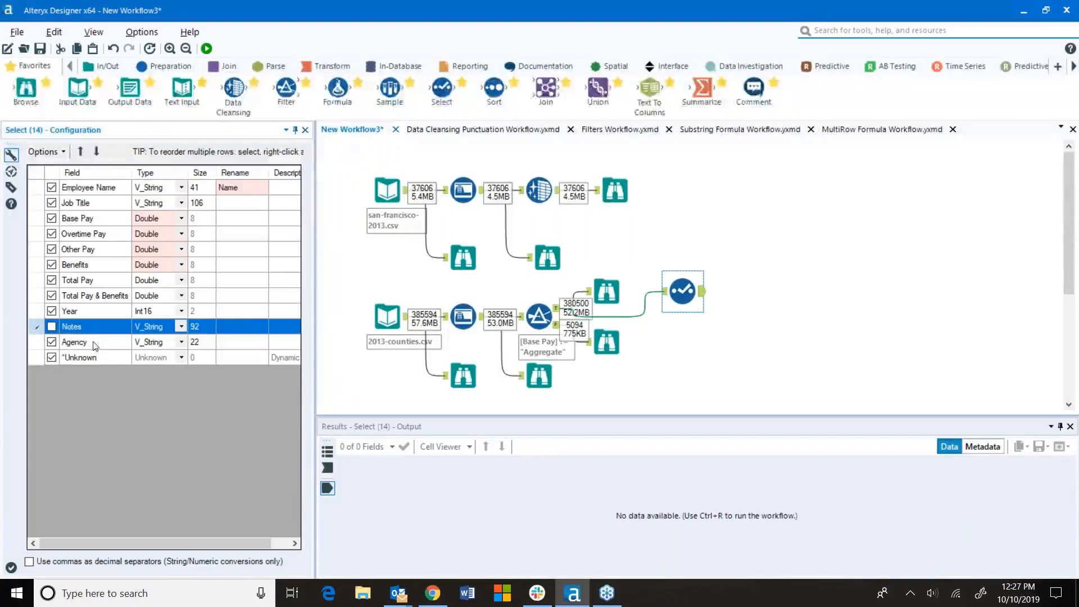
{"action": "left_click", "coordinate": [51, 311]}
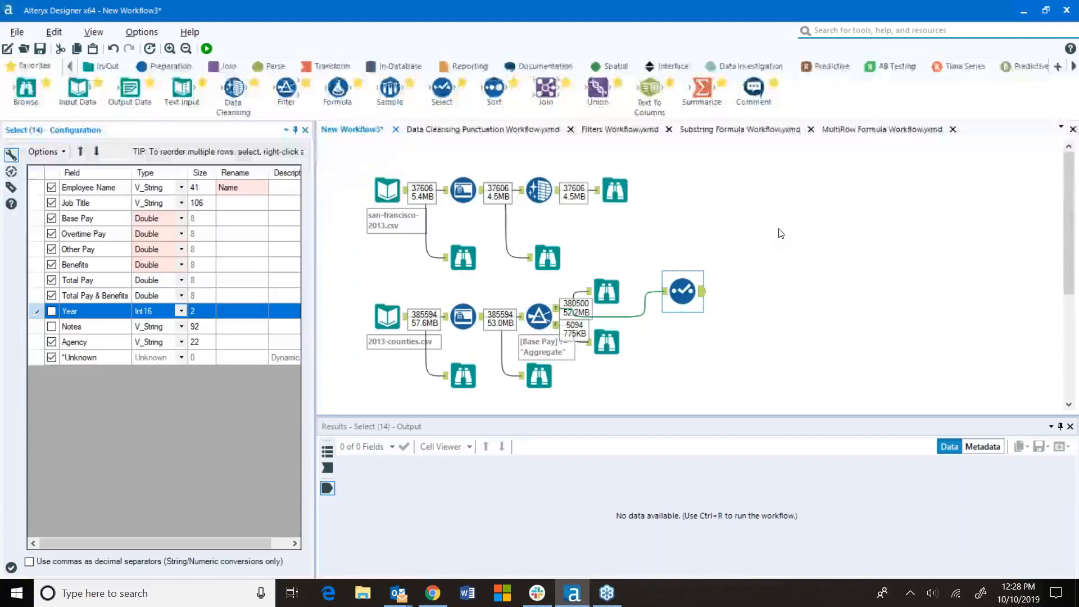
{"action": "left_click", "coordinate": [606, 291]}
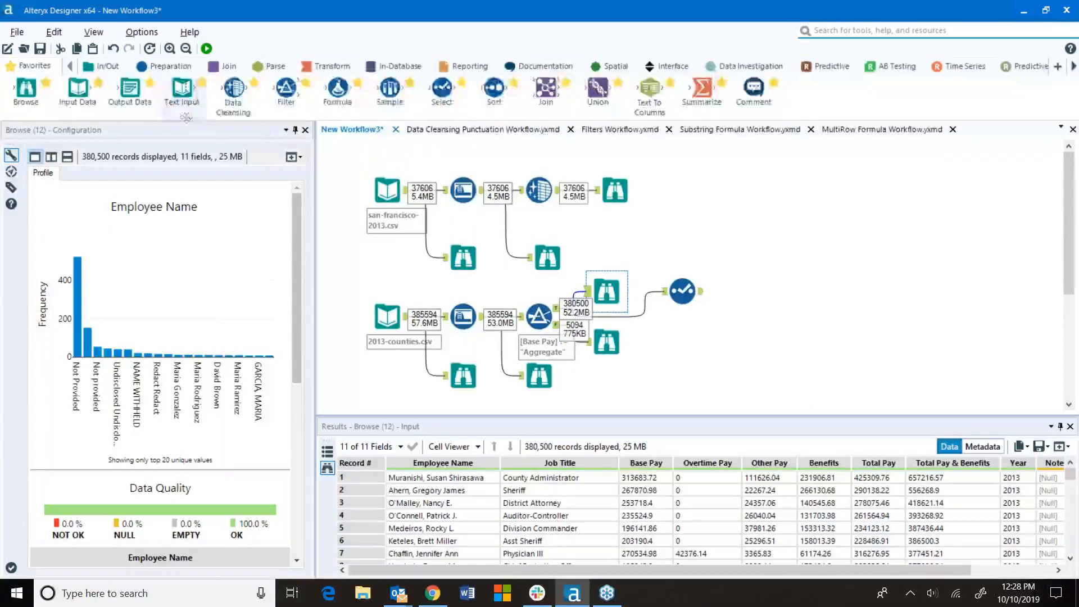
Add a Sort tool in line after the Select tool and sort by Base Pay in Descending order.
{"action": "mouse_move", "coordinate": [493, 88]}
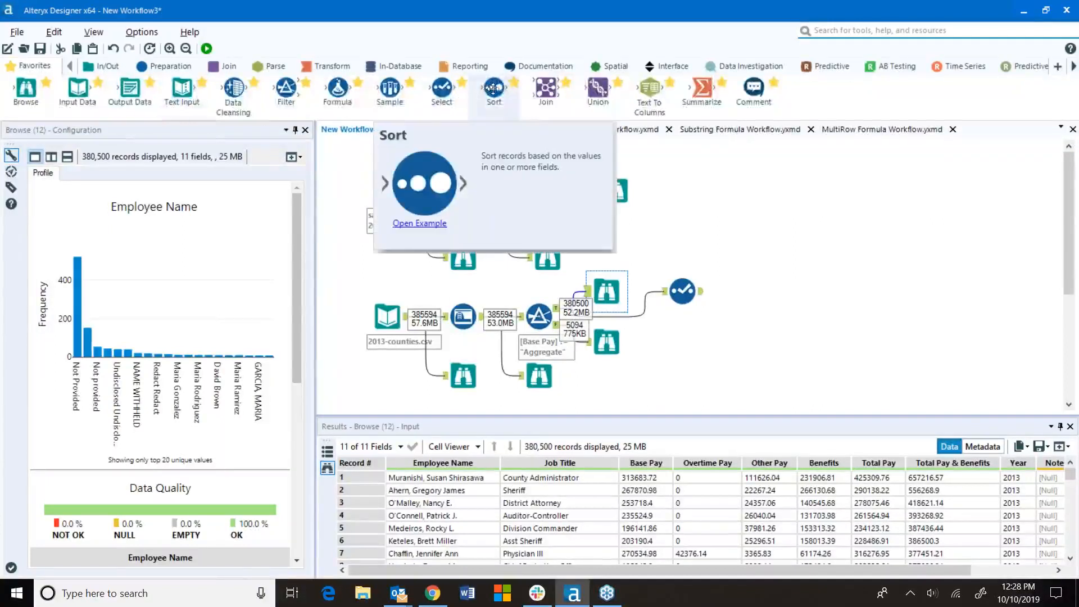
{"action": "left_click_drag", "start_coordinate": [493, 88], "coordinate": [759, 286]}
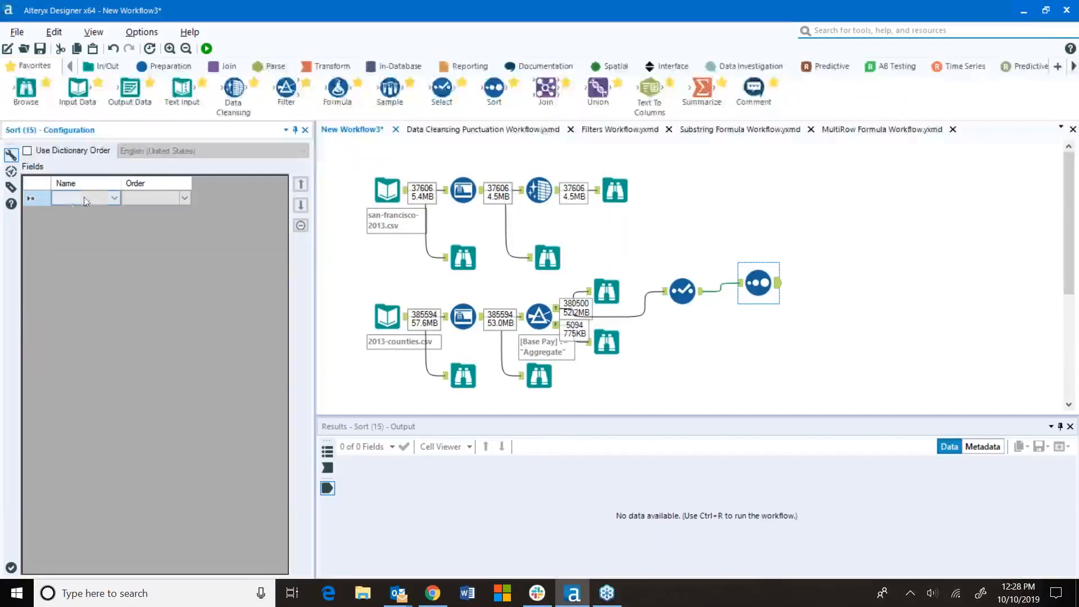
{"action": "left_click", "coordinate": [114, 198]}
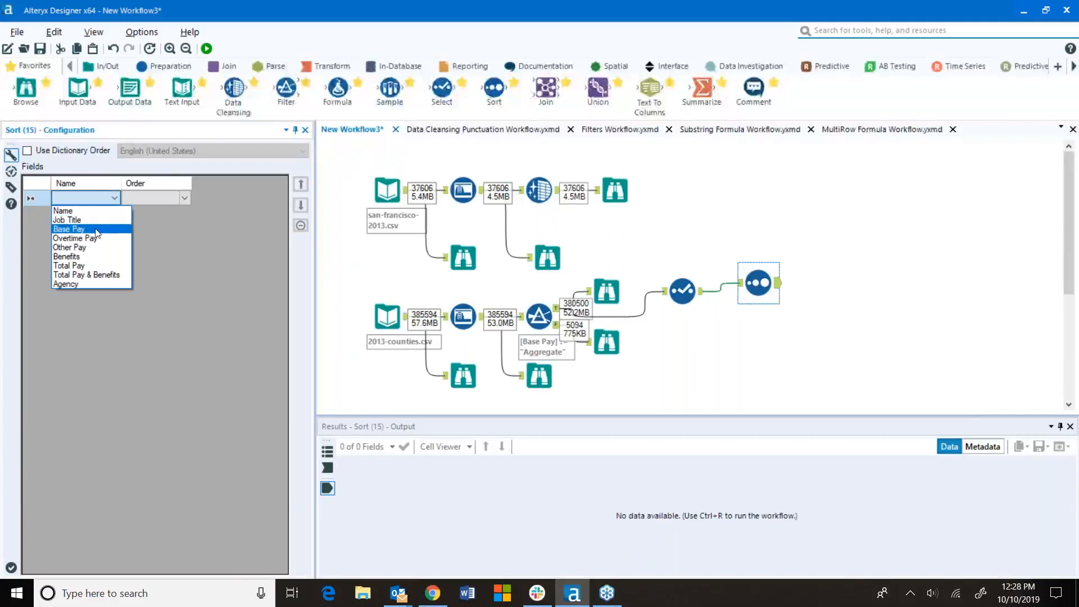
{"action": "left_click", "coordinate": [96, 229]}
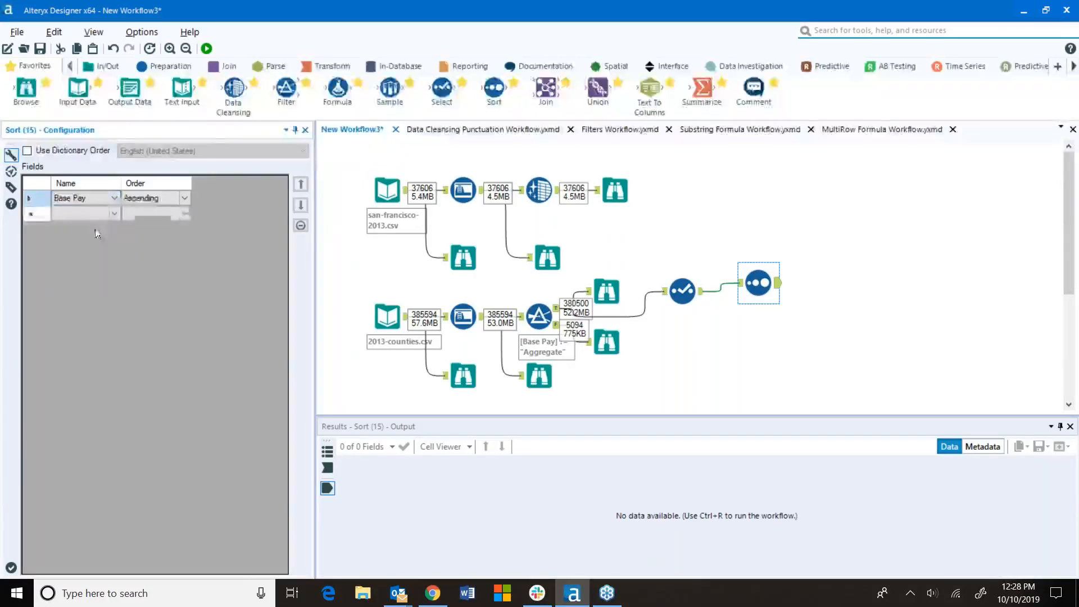
{"action": "left_click", "coordinate": [184, 198]}
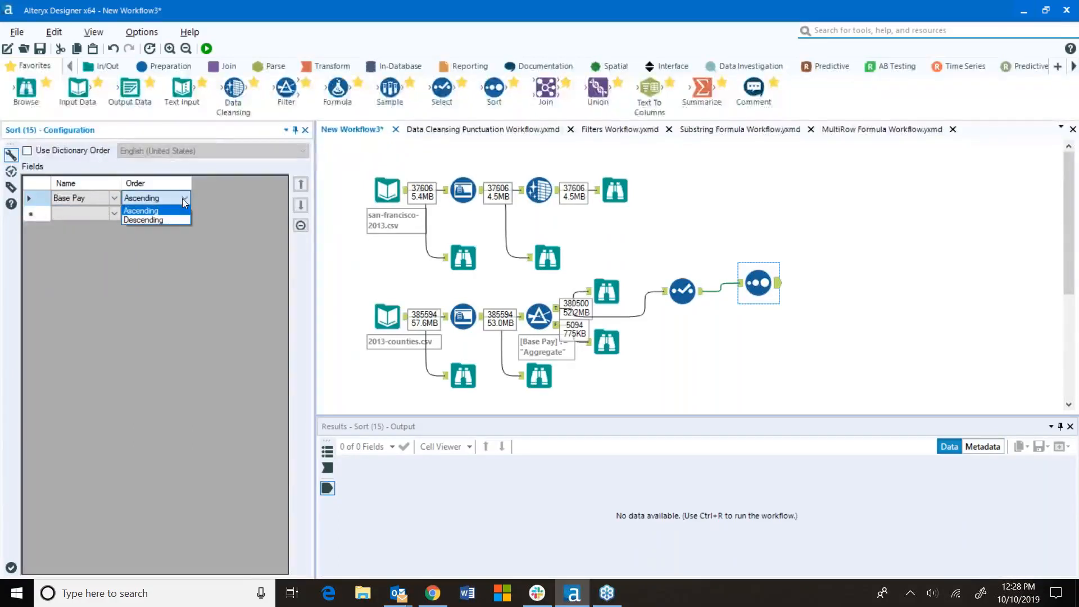
{"action": "left_click", "coordinate": [167, 220]}
{"action": "left_click_drag", "start_coordinate": [750, 287], "coordinate": [750, 295]}
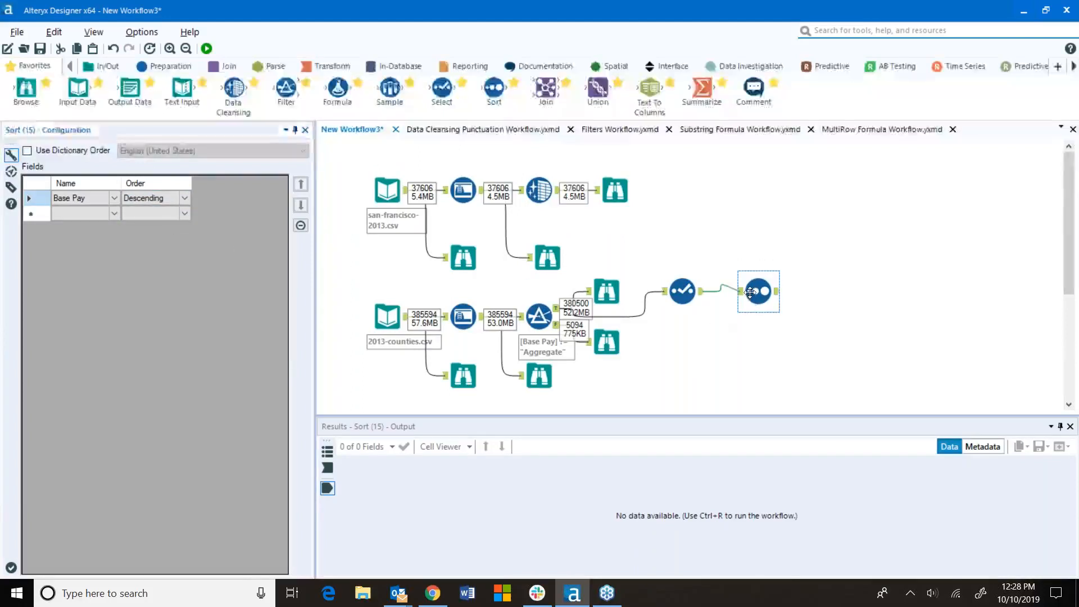
Attach a Browse tool to the Sort output, run the workflow and view the Base Pay column's profile.
{"action": "left_click_drag", "start_coordinate": [27, 87], "coordinate": [842, 291]}
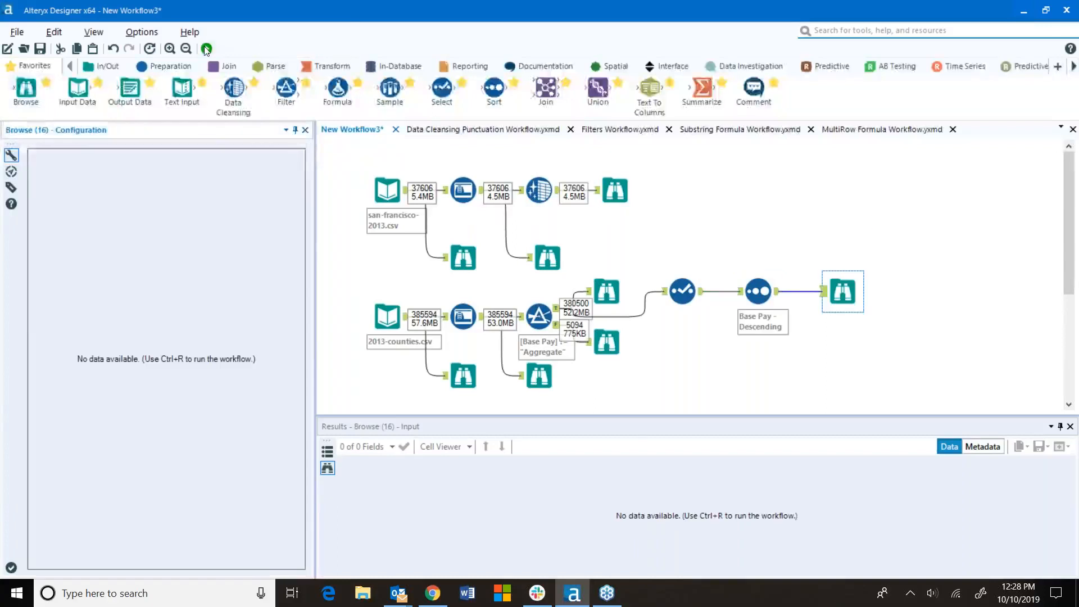
{"action": "left_click", "coordinate": [207, 48]}
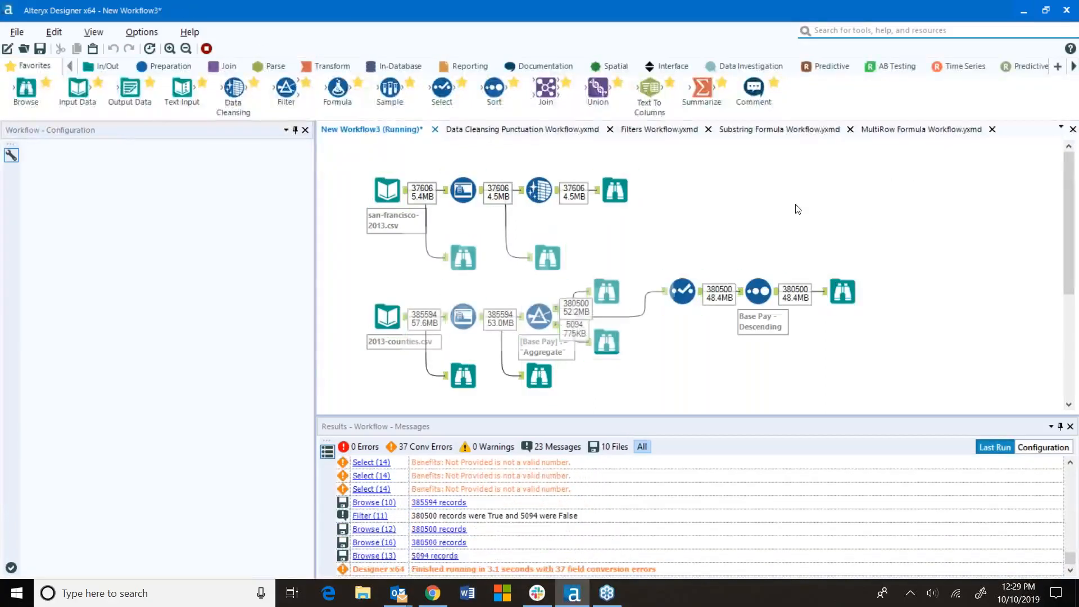
{"action": "key", "text": "Return"}
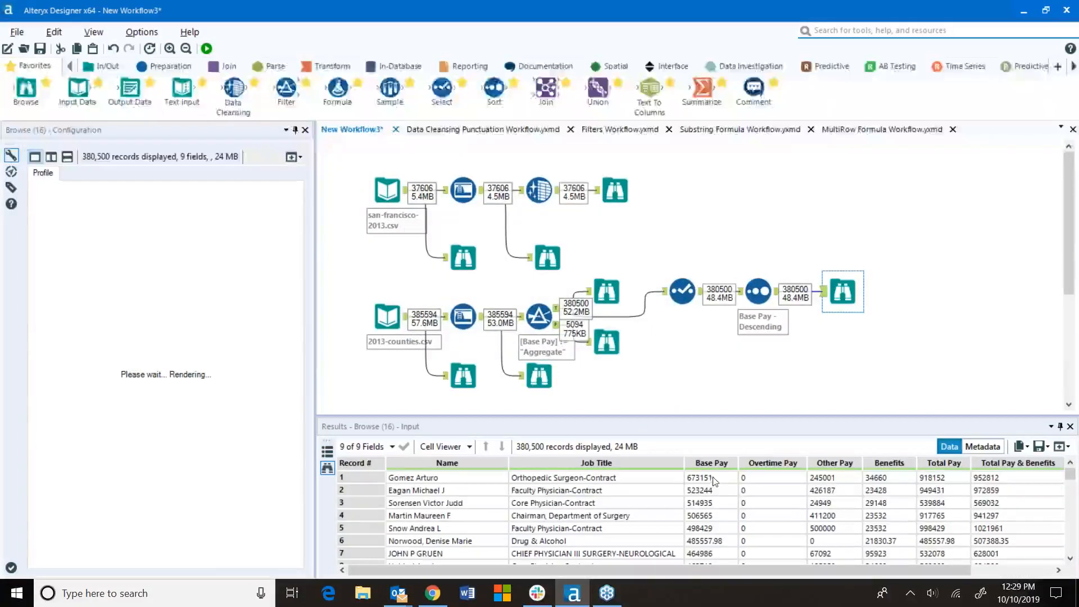
{"action": "left_click", "coordinate": [722, 466]}
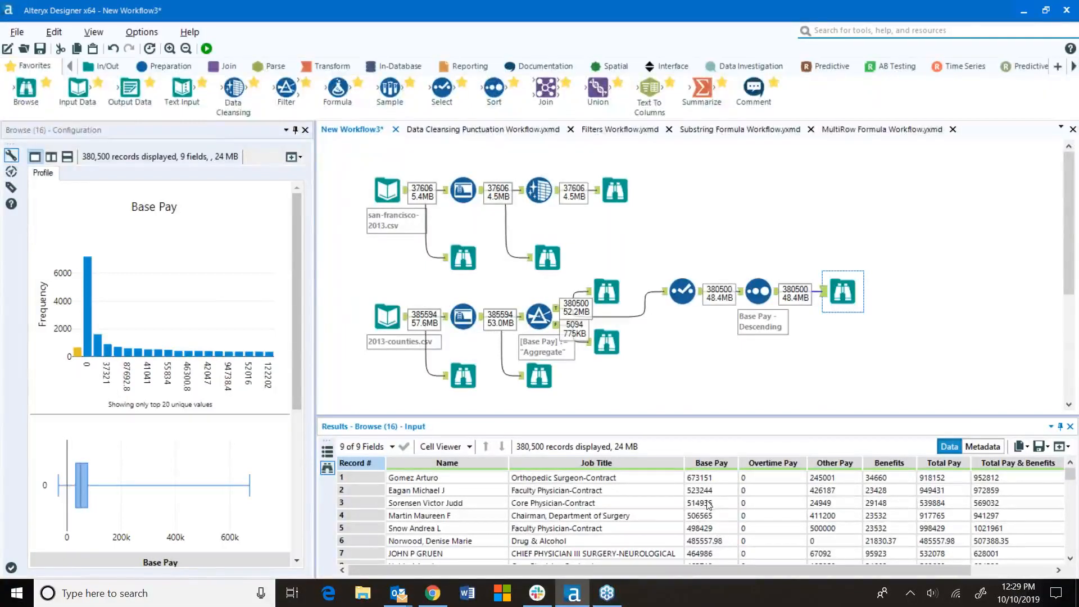
Move the Sort's Browse tool lower and connect a Sample tool after Sort that keeps the first 10 rows.
{"action": "left_click_drag", "start_coordinate": [840, 293], "coordinate": [840, 352]}
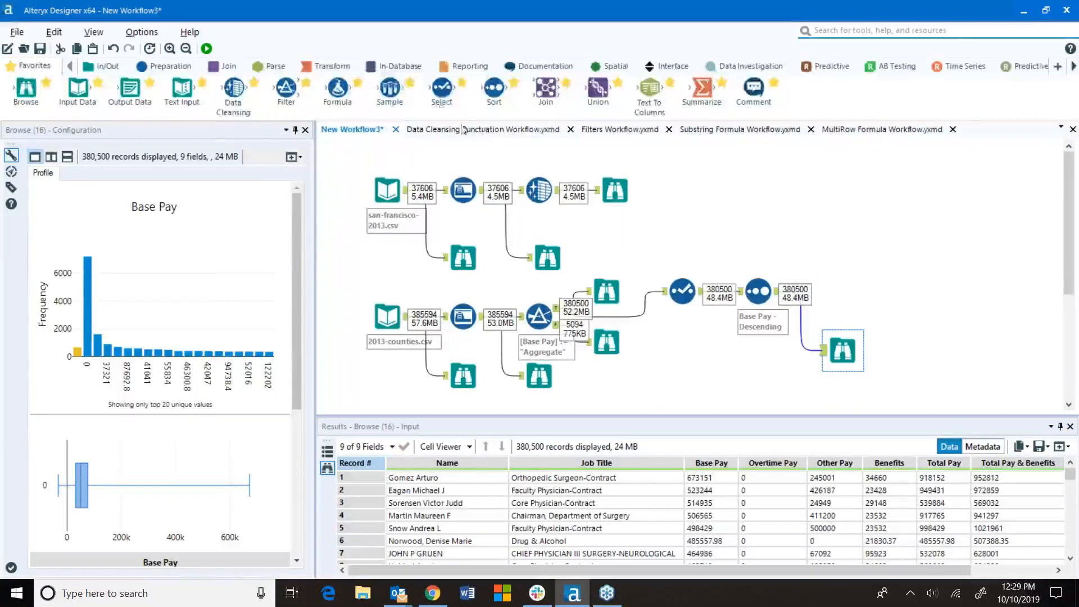
{"action": "mouse_move", "coordinate": [392, 97]}
{"action": "left_click_drag", "start_coordinate": [394, 99], "coordinate": [842, 292]}
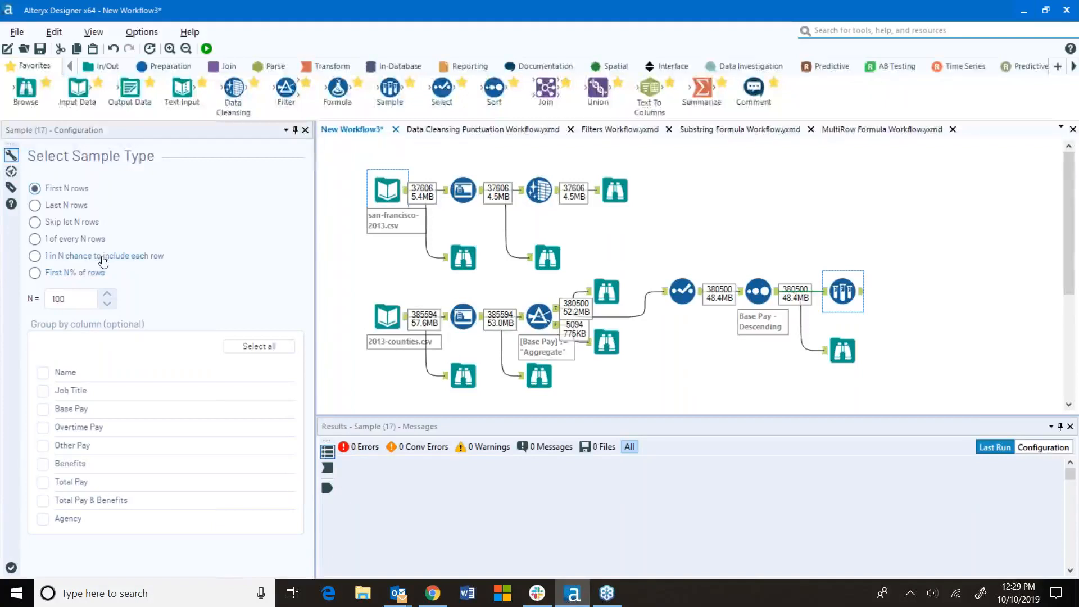
{"action": "left_click", "coordinate": [72, 299]}
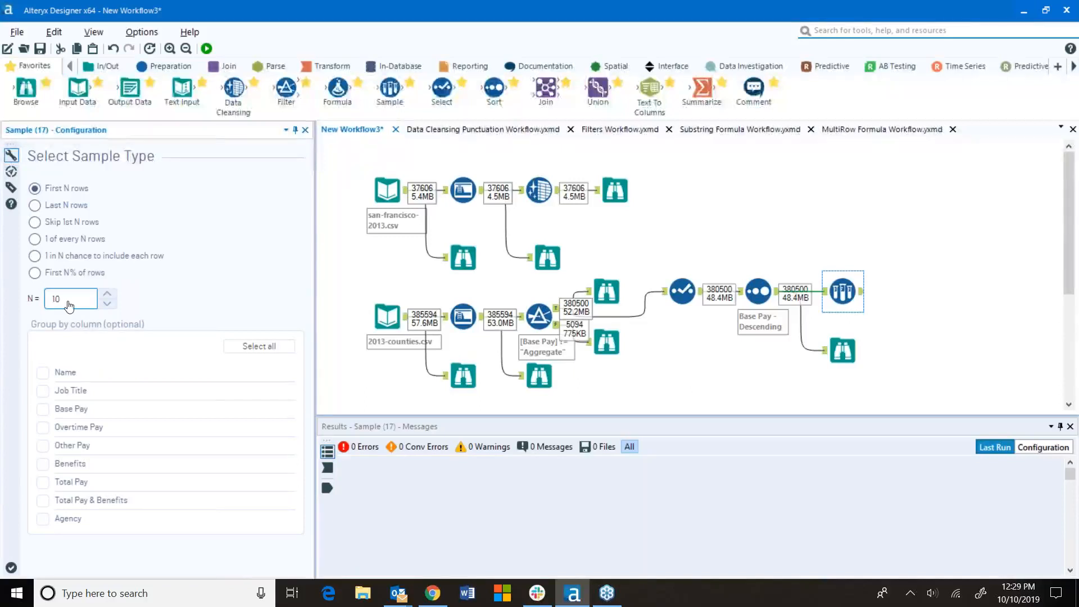
Attach a Browse tool to the Sample output and run the workflow.
{"action": "left_click_drag", "start_coordinate": [26, 87], "coordinate": [918, 291]}
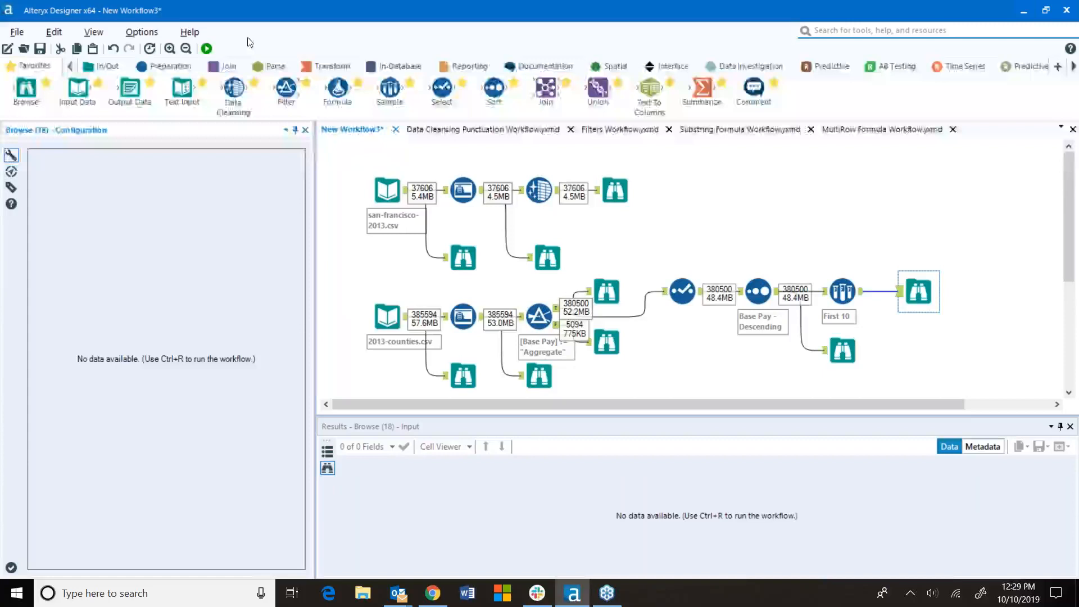
{"action": "left_click", "coordinate": [207, 49]}
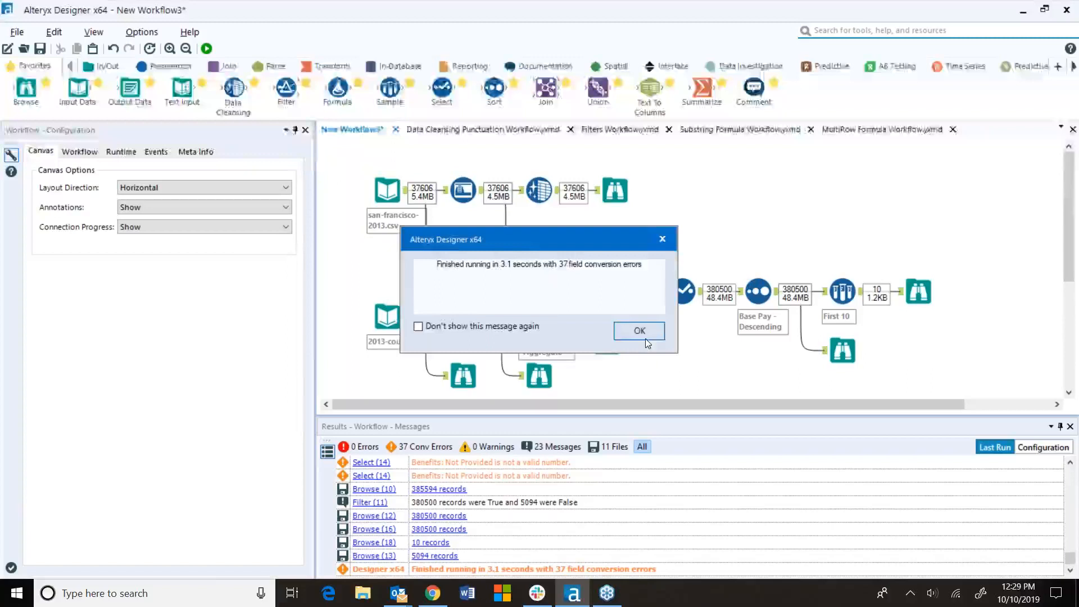
{"action": "left_click", "coordinate": [645, 339]}
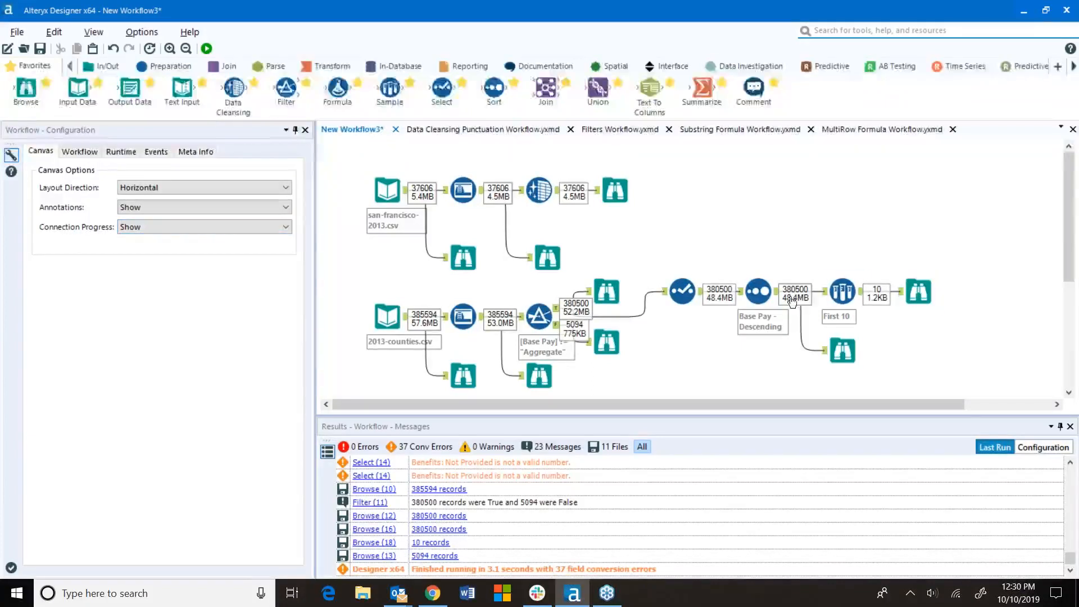
Examine the sampled records in the Browse tool that follows the Sample tool.
{"action": "left_click", "coordinate": [842, 292]}
{"action": "left_click", "coordinate": [922, 293]}
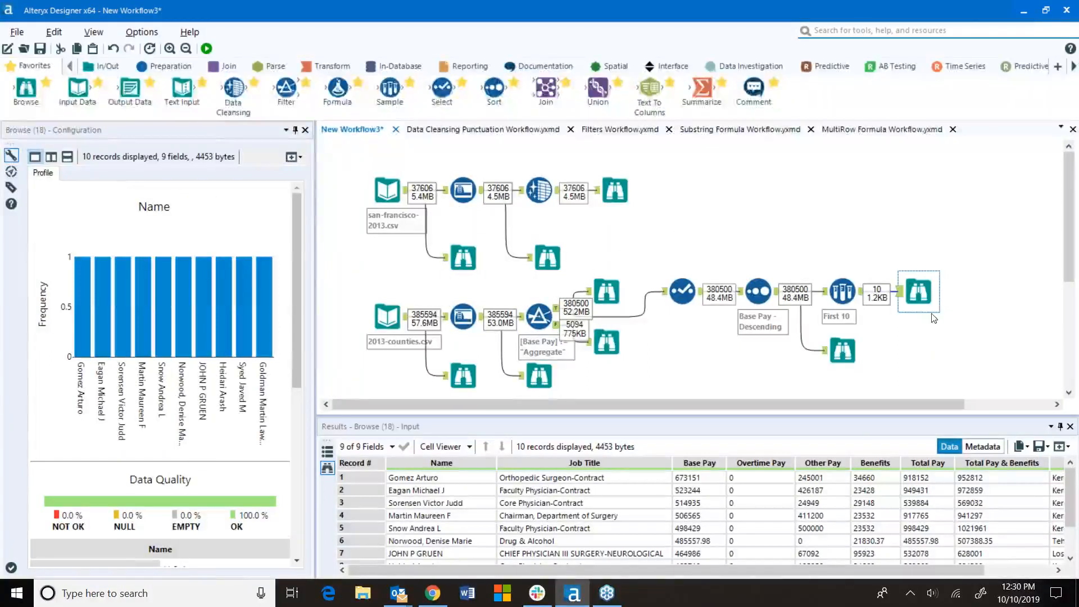
{"action": "scroll", "coordinate": [371, 521], "scroll_direction": "down", "scroll_amount": 1}
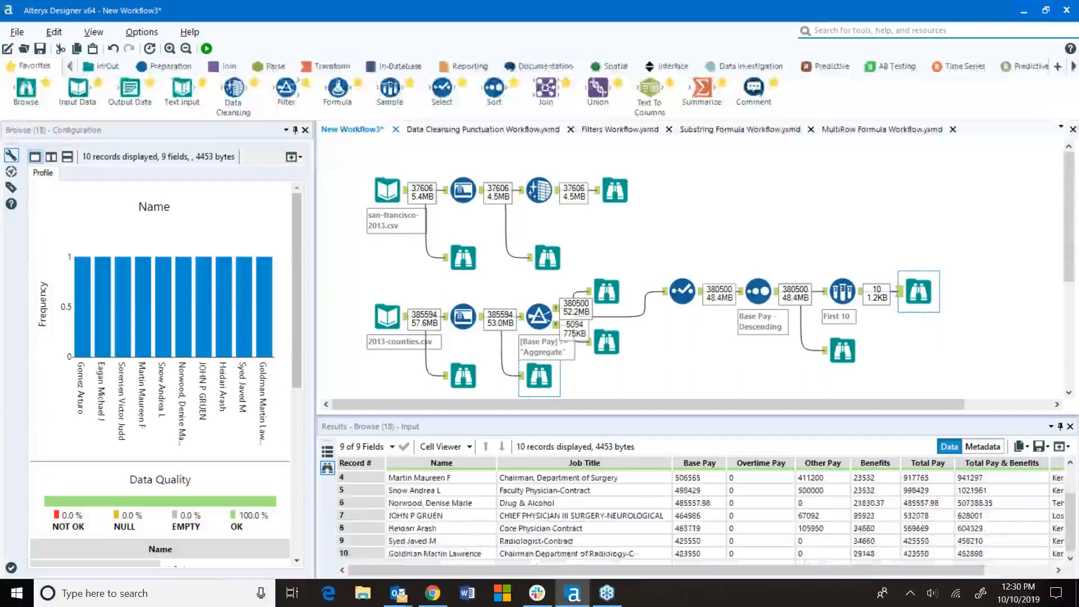
{"action": "scroll", "coordinate": [362, 511], "scroll_direction": "up", "scroll_amount": 1}
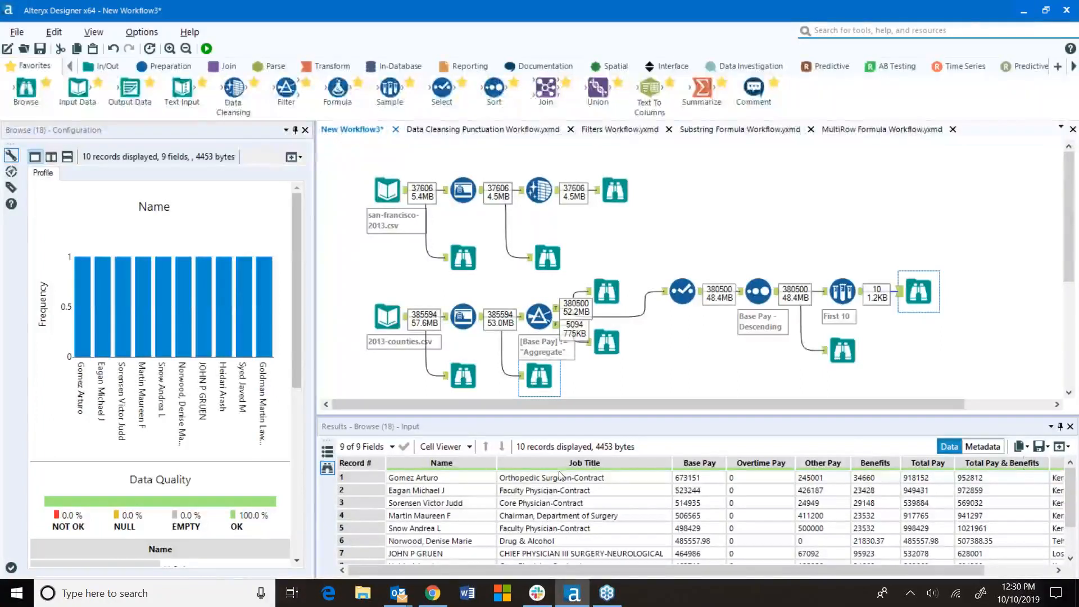
{"action": "scroll", "coordinate": [652, 500], "scroll_direction": "down", "scroll_amount": 1}
{"action": "scroll", "coordinate": [661, 509], "scroll_direction": "up", "scroll_amount": 1}
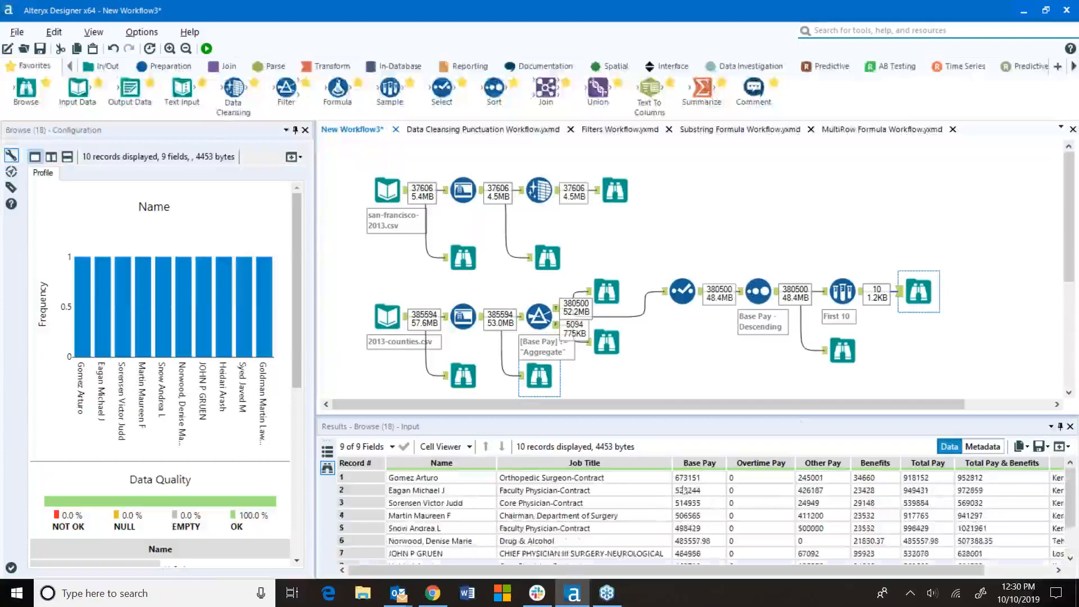
Open all the sampled records in a new window, review the full table and close the window.
{"action": "left_click", "coordinate": [1062, 448]}
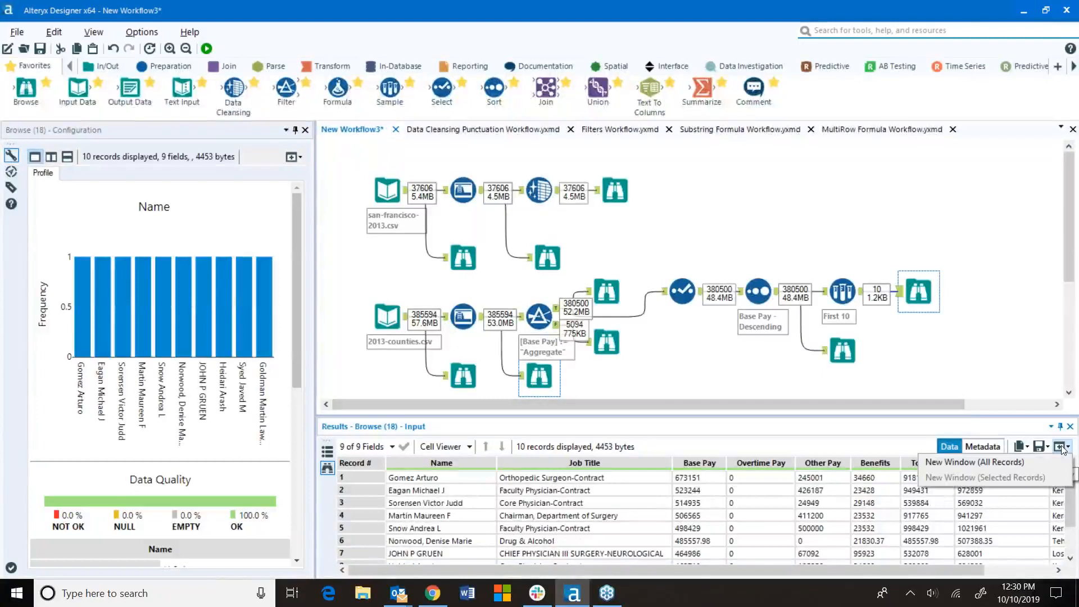
{"action": "left_click", "coordinate": [1033, 460]}
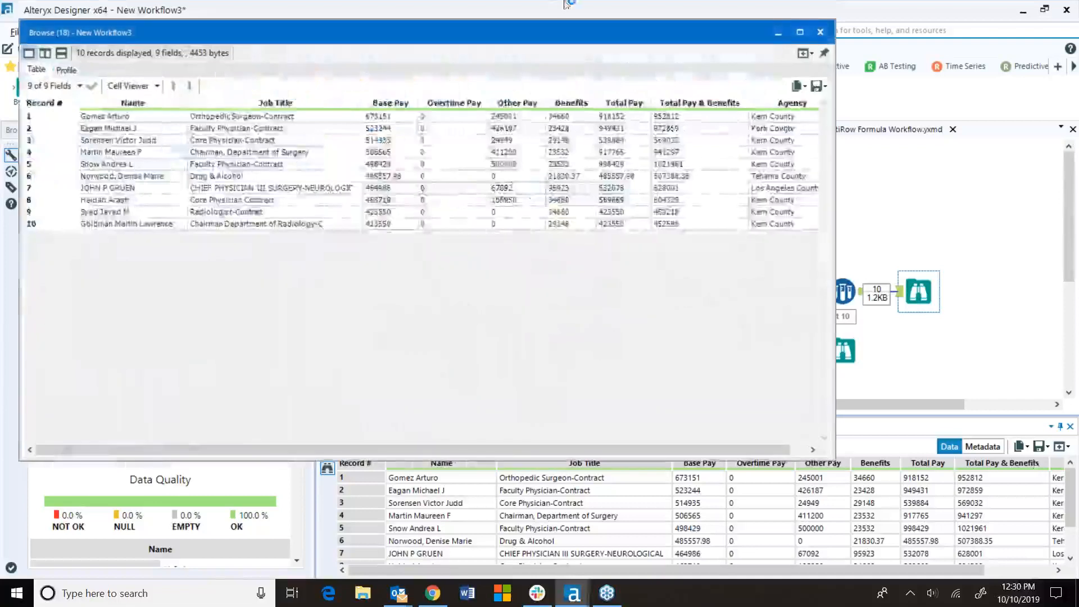
{"action": "left_click_drag", "start_coordinate": [560, 34], "coordinate": [645, 32]}
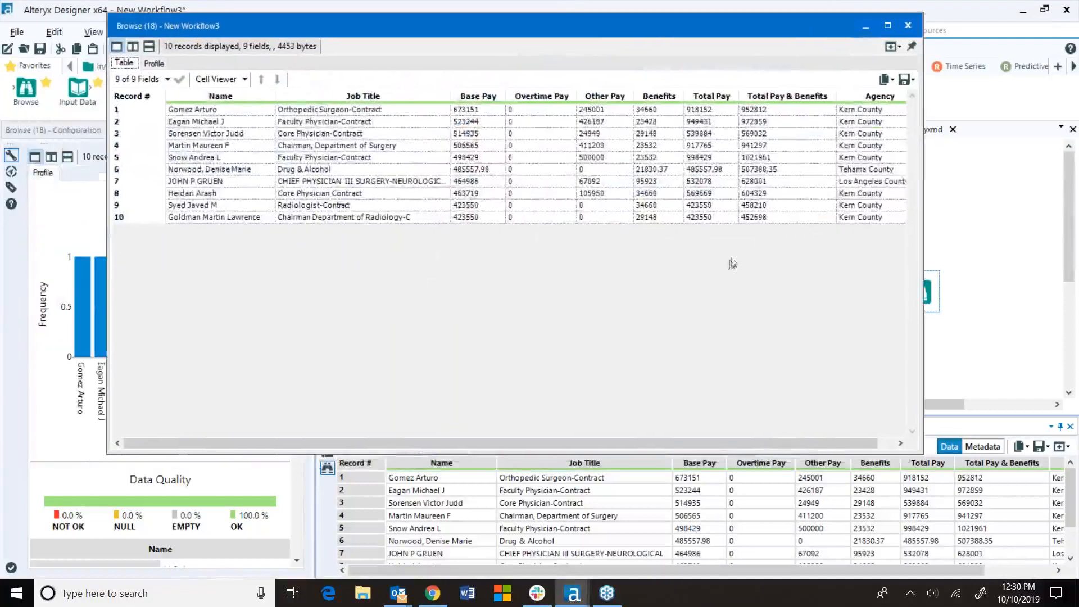
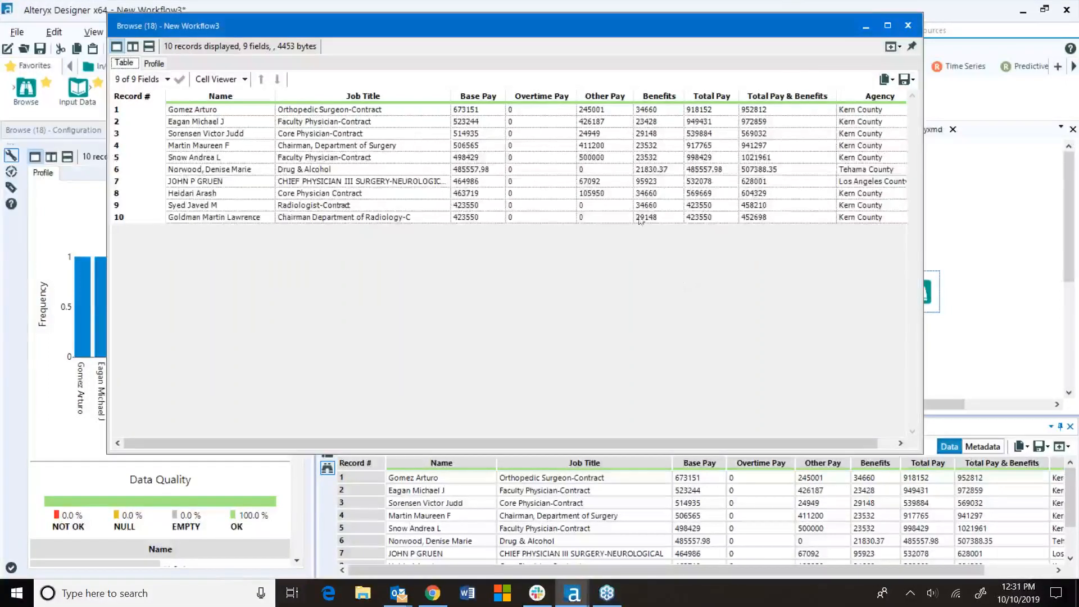
{"action": "left_click", "coordinate": [908, 26]}
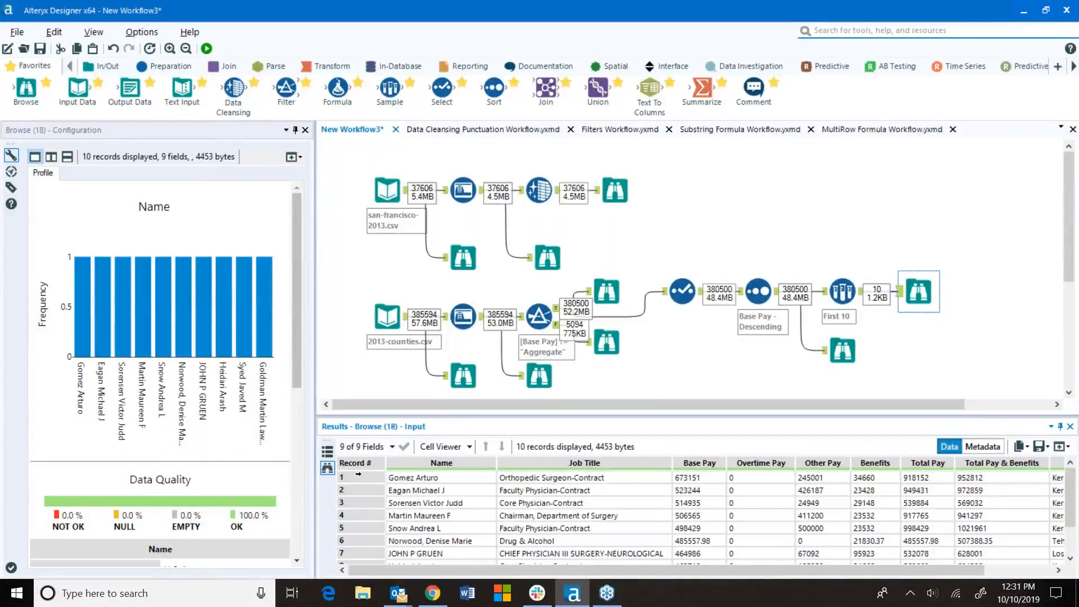
Select the first three records in the Browse results and start saving only the selected cells to a file.
{"action": "left_click_drag", "start_coordinate": [358, 477], "coordinate": [357, 503]}
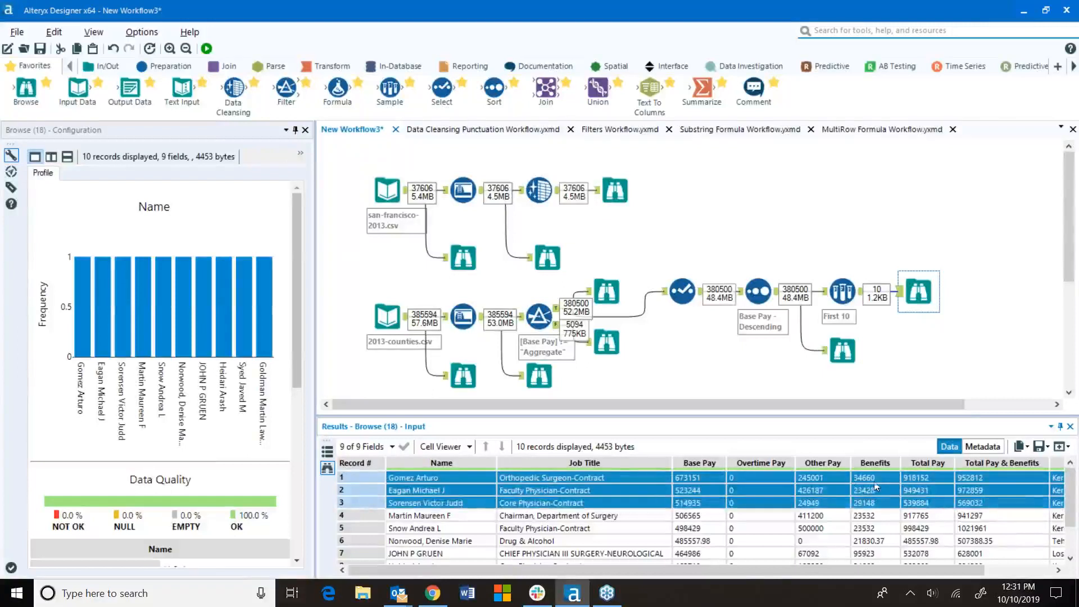
{"action": "left_click_drag", "start_coordinate": [360, 476], "coordinate": [364, 504]}
{"action": "left_click", "coordinate": [1043, 447]}
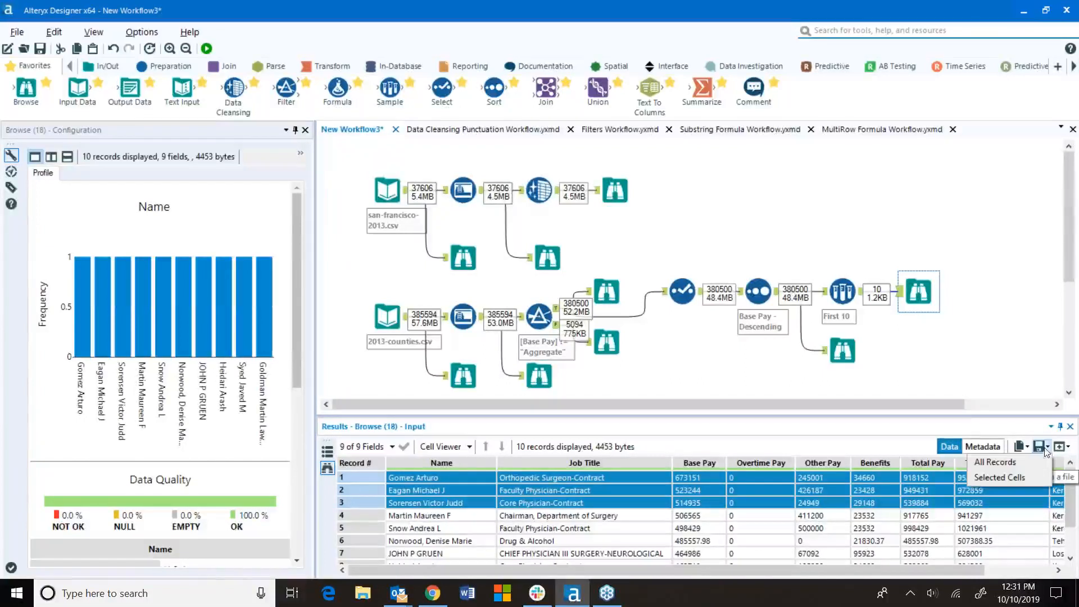
{"action": "left_click", "coordinate": [1017, 477]}
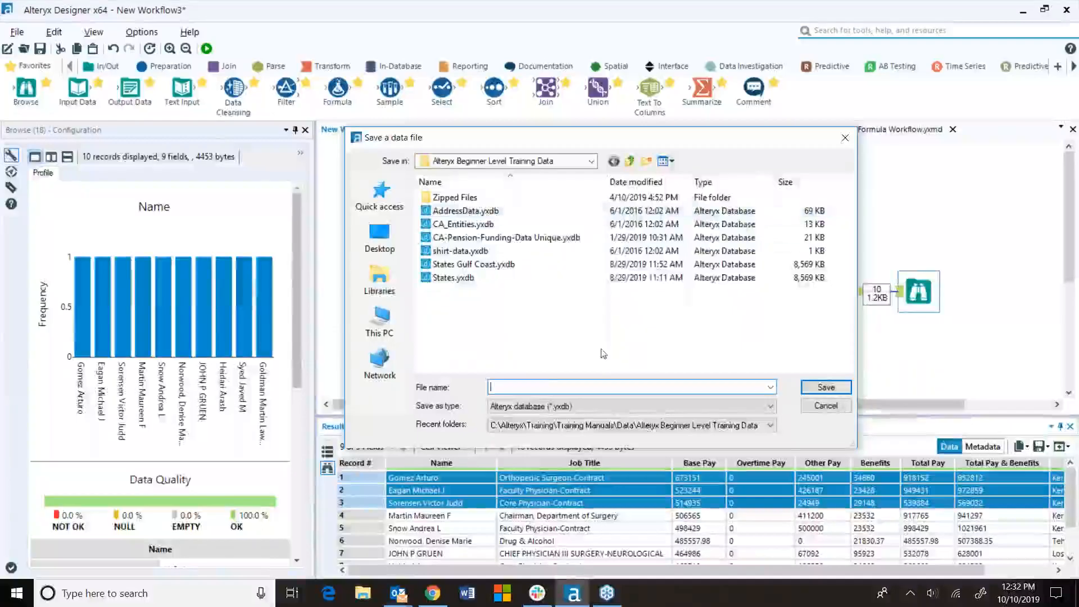
Save the selected cells as a Comma-Delimited Text File (*.csv) named Subset in the Alteryx Beginner Level Training Data folder.
{"action": "left_click", "coordinate": [552, 406]}
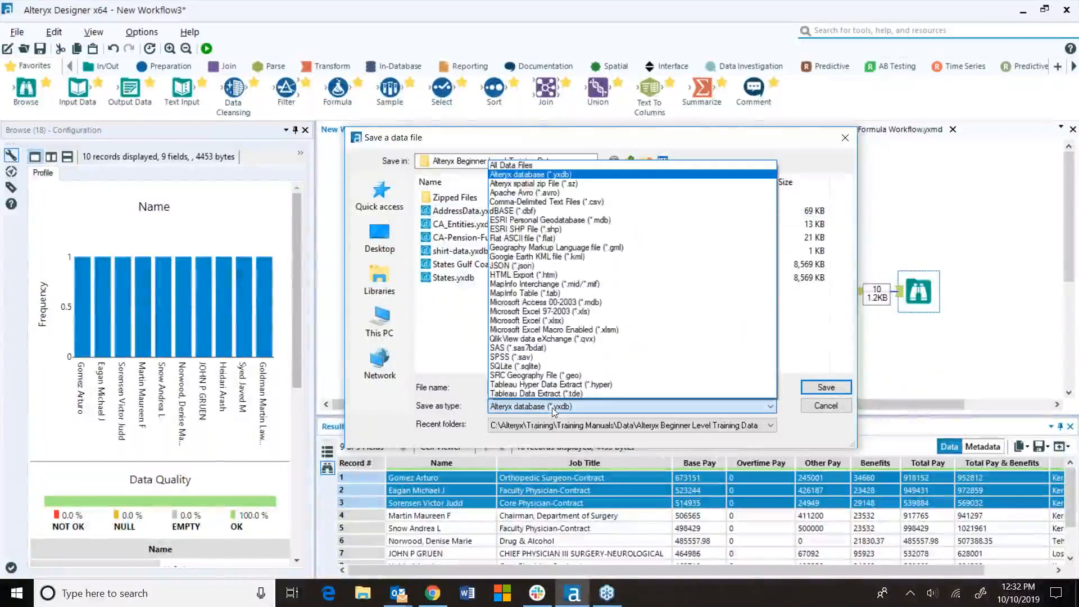
{"action": "left_click", "coordinate": [513, 201]}
{"action": "left_click", "coordinate": [517, 386]}
{"action": "type", "text": "sUBS"}
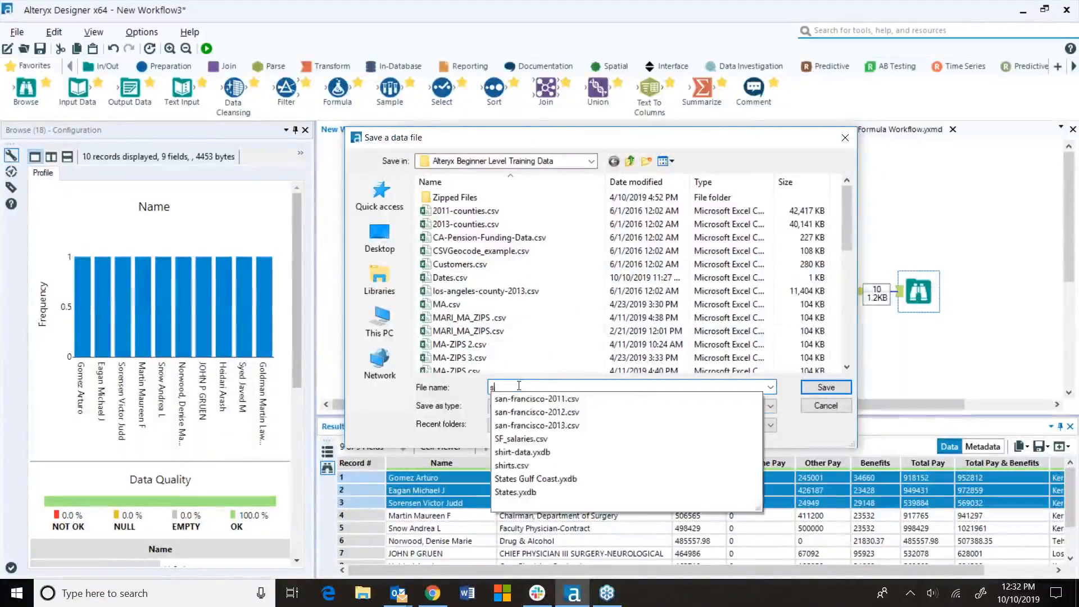
{"action": "key", "text": "BackSpace"}
{"action": "key", "text": "BackSpace"}
{"action": "key", "text": "BackSpace"}
{"action": "key", "text": "BackSpace"}
{"action": "type", "text": "Subset"}
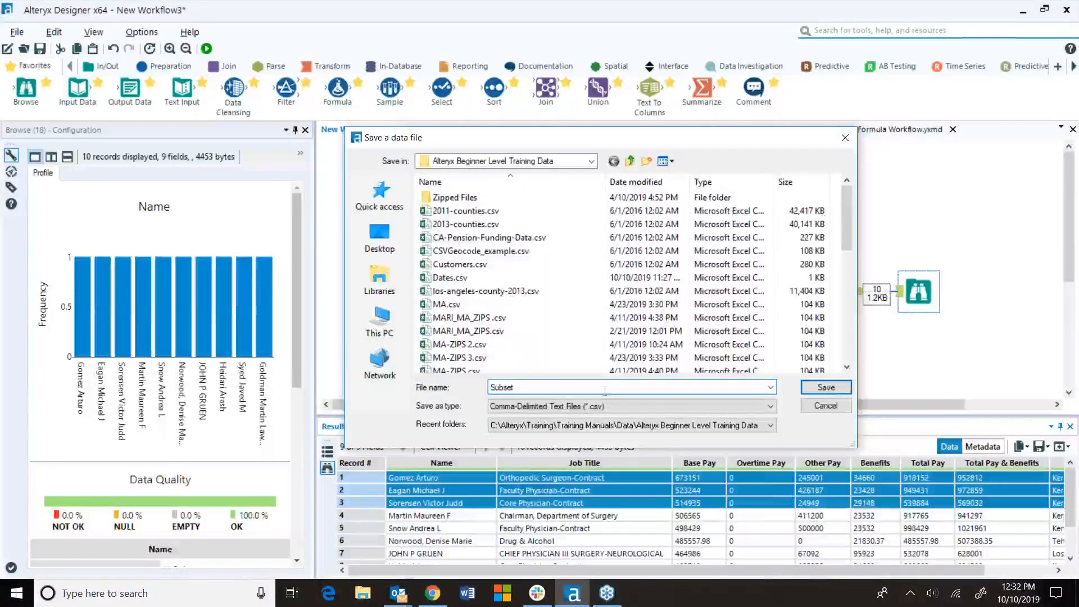
{"action": "left_click", "coordinate": [840, 392]}
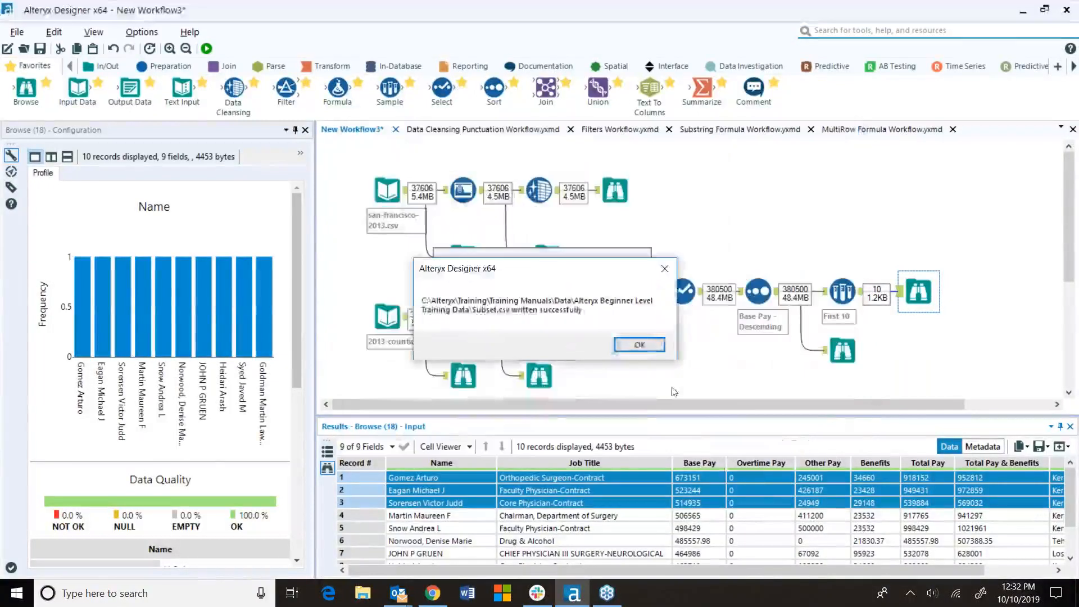
Close the save message, select the first five records in the Browse results and copy the selected cells with headers.
{"action": "left_click", "coordinate": [645, 342]}
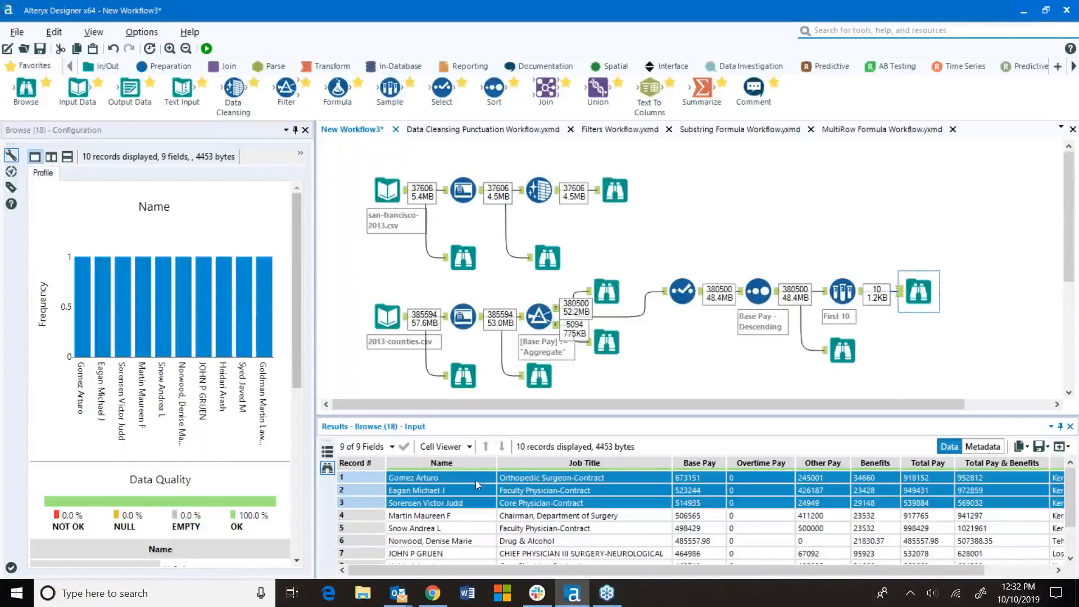
{"action": "left_click", "coordinate": [365, 517]}
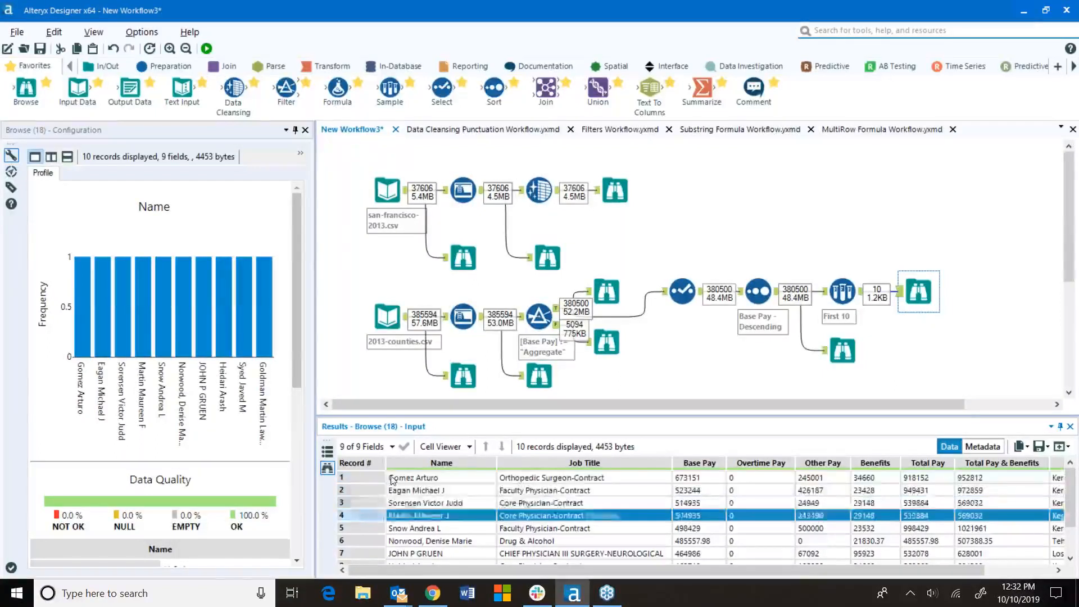
{"action": "left_click", "coordinate": [353, 529], "text": "shift"}
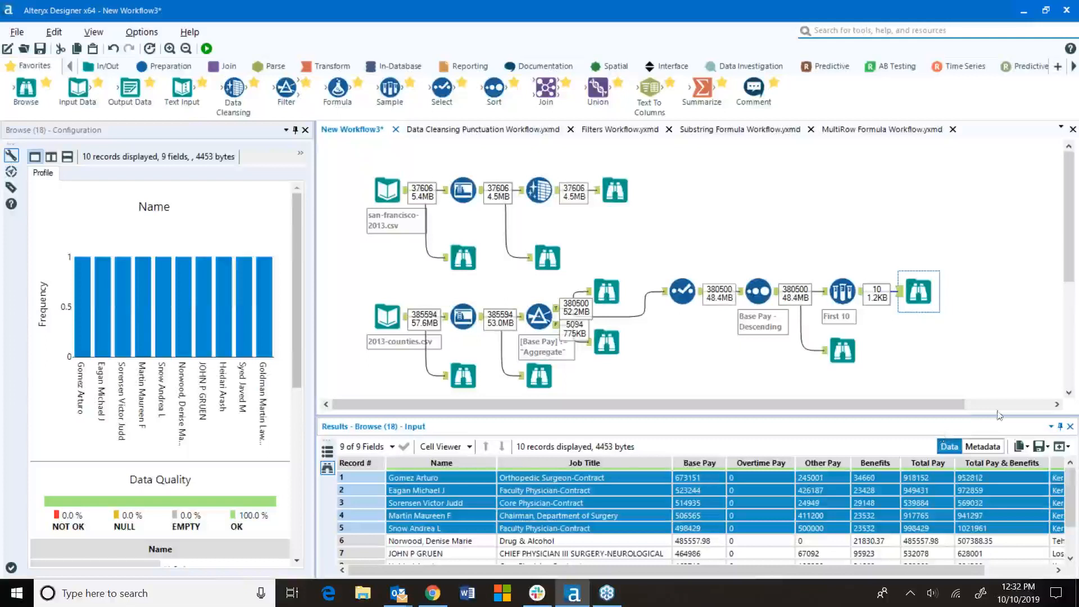
{"action": "left_click", "coordinate": [1021, 447]}
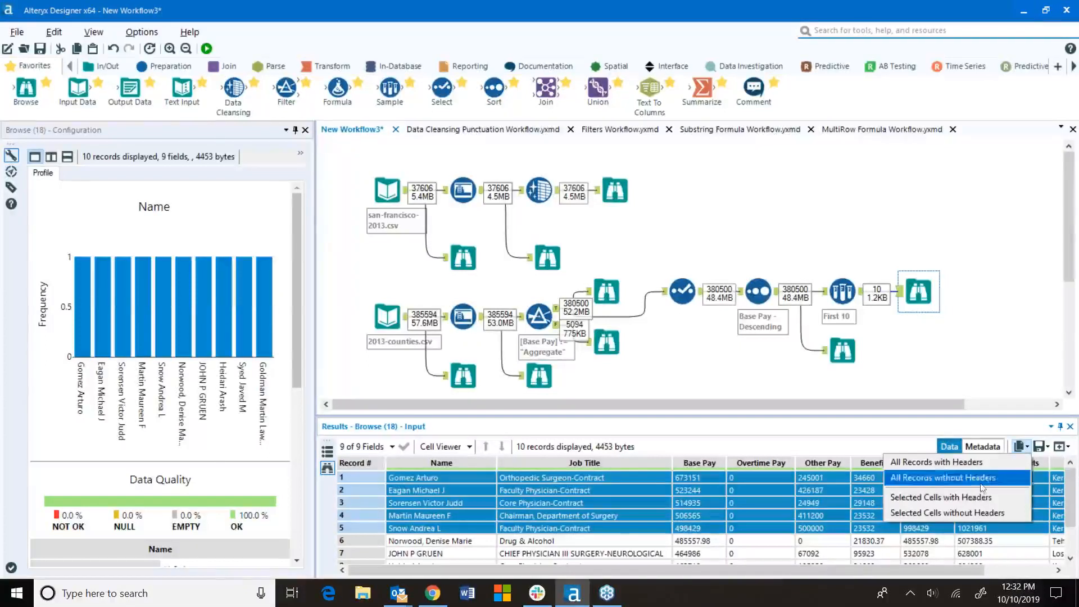
{"action": "left_click", "coordinate": [996, 496]}
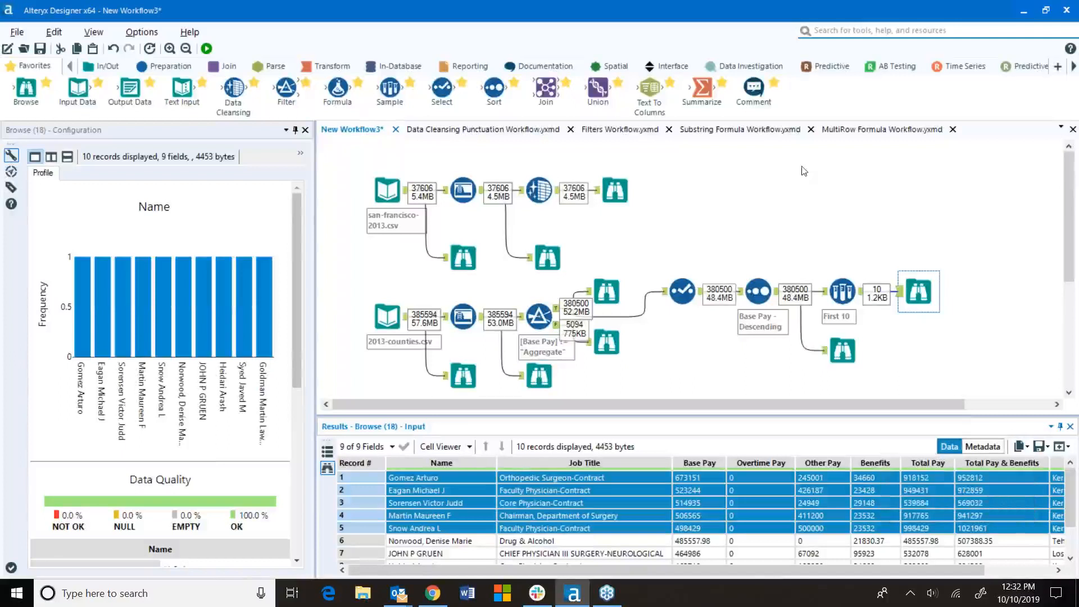
Create a new workflow, paste the copied records onto its canvas as a Text Input tool and move the tool near the canvas's upper-left corner.
{"action": "left_click", "coordinate": [7, 48]}
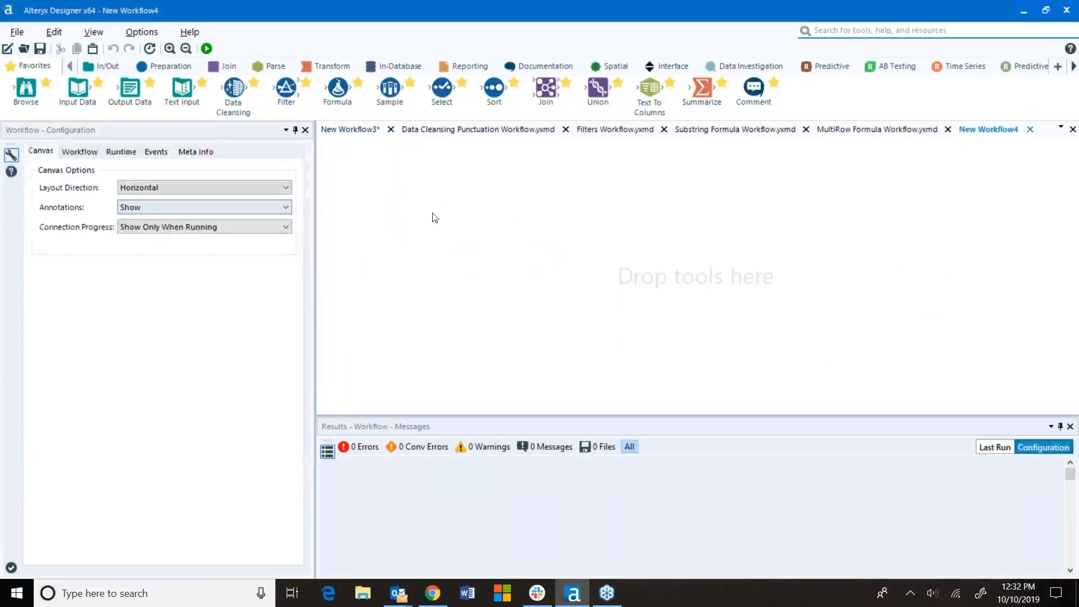
{"action": "right_click", "coordinate": [433, 213]}
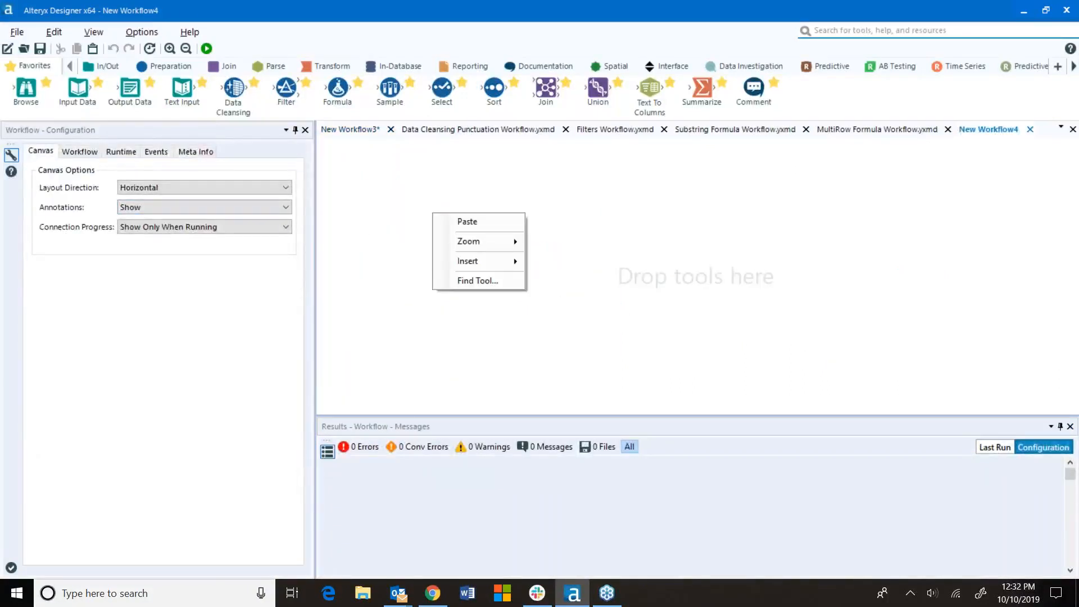
{"action": "left_click", "coordinate": [478, 221]}
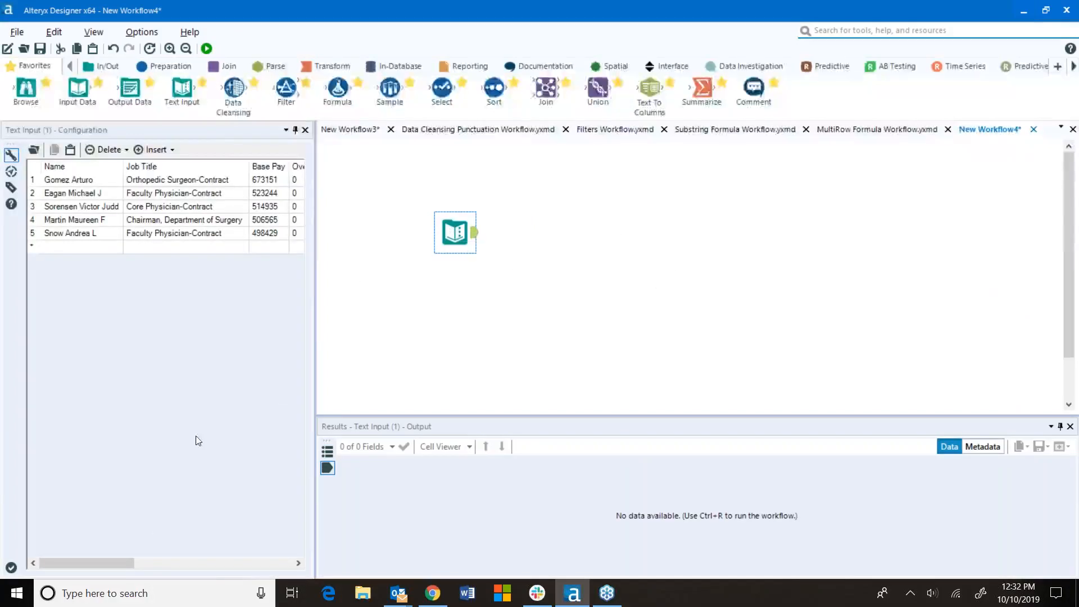
{"action": "left_click_drag", "start_coordinate": [126, 562], "coordinate": [98, 570]}
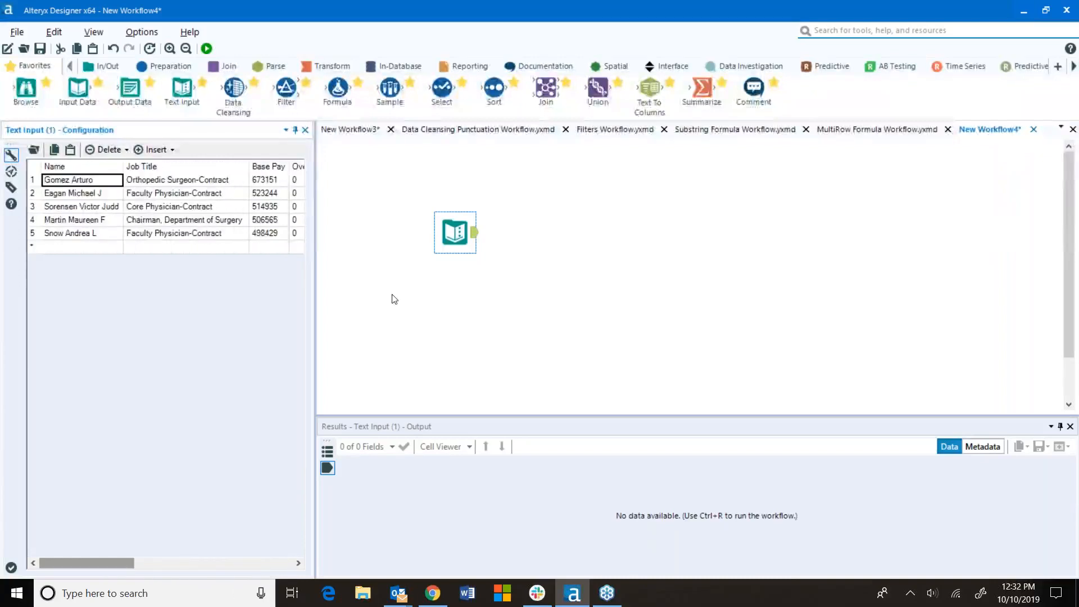
{"action": "left_click_drag", "start_coordinate": [455, 232], "coordinate": [378, 199]}
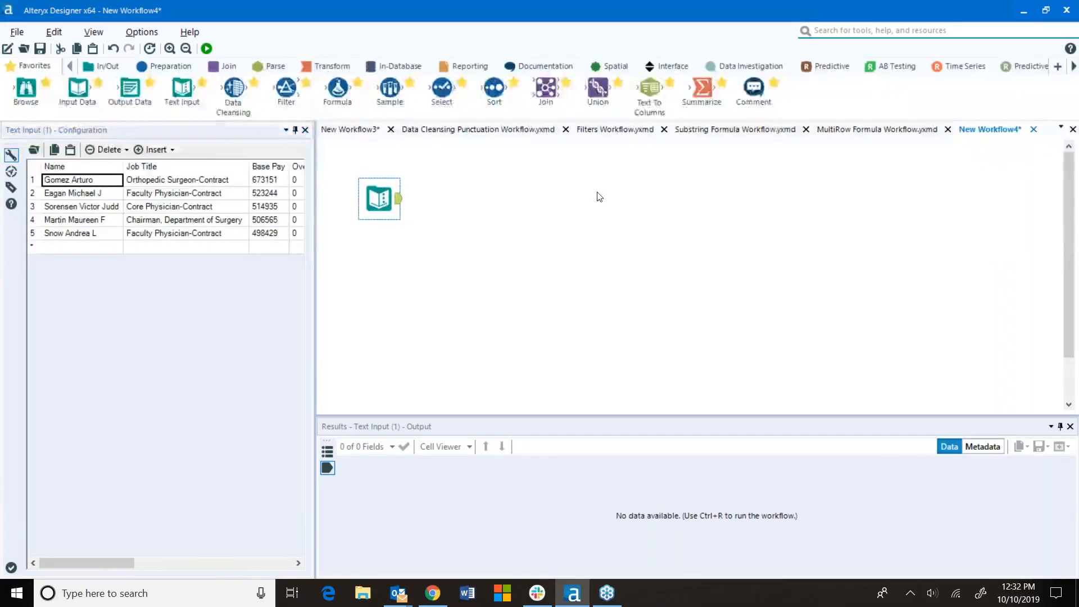
Return to New Workflow3, select the first three Browse records and view the options for copying them.
{"action": "left_click", "coordinate": [366, 131]}
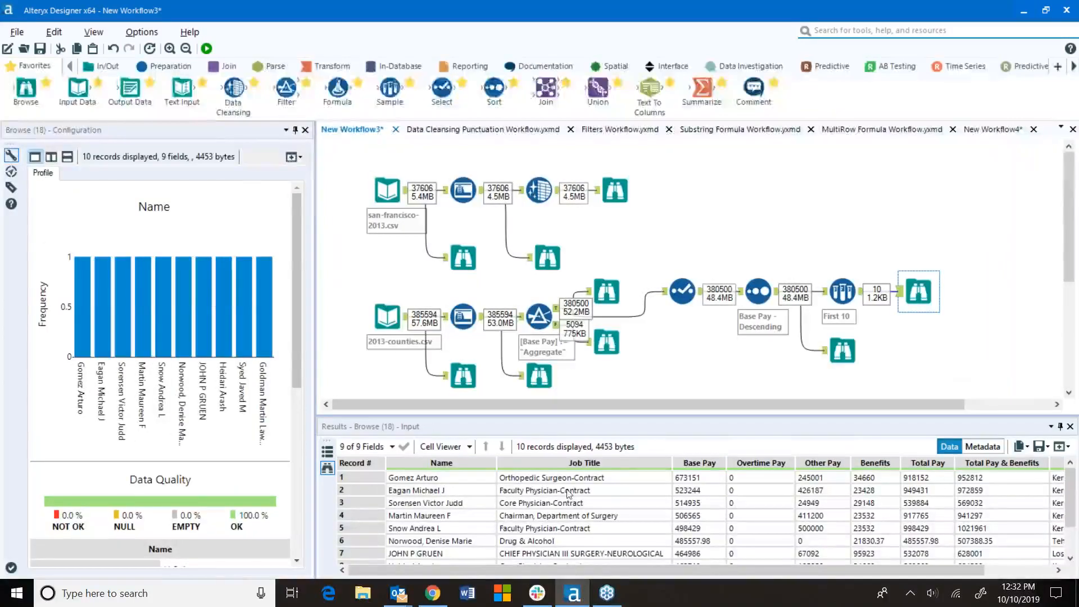
{"action": "left_click_drag", "start_coordinate": [371, 475], "coordinate": [369, 508]}
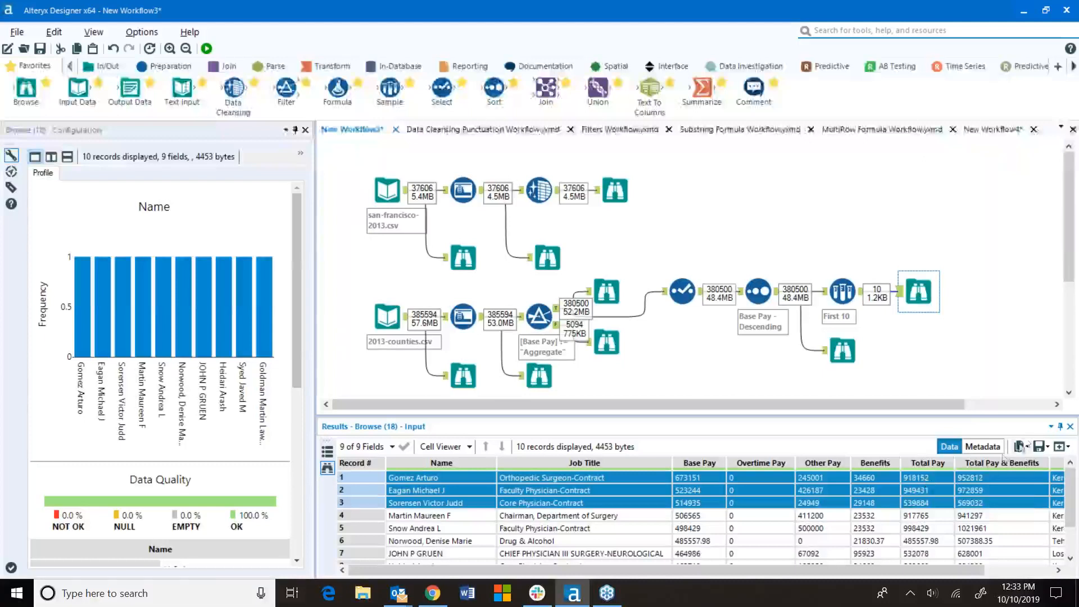
{"action": "left_click", "coordinate": [1019, 446]}
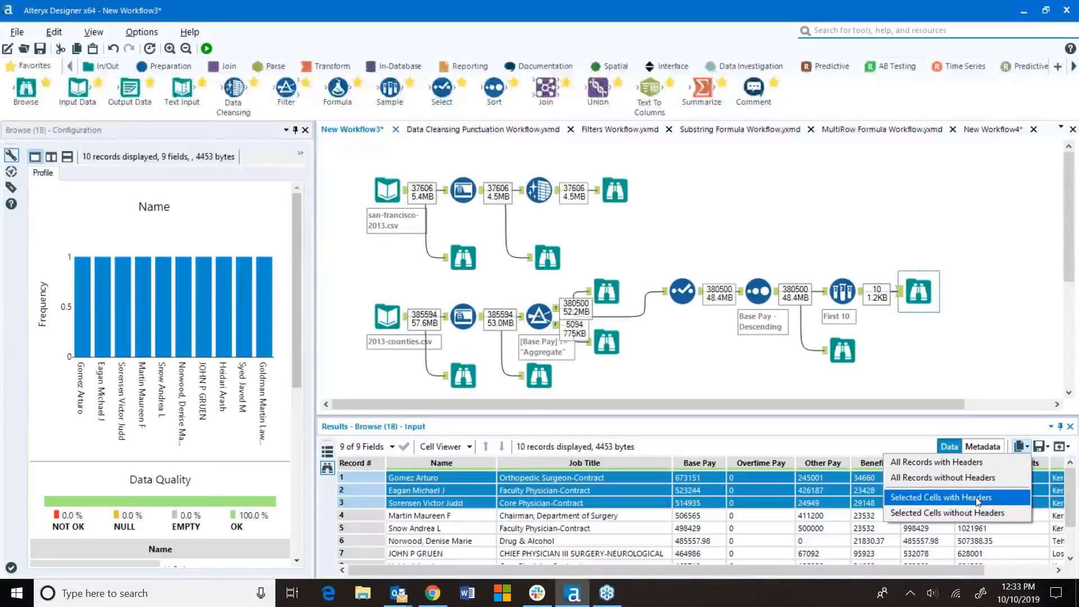
{"action": "left_click", "coordinate": [957, 368]}
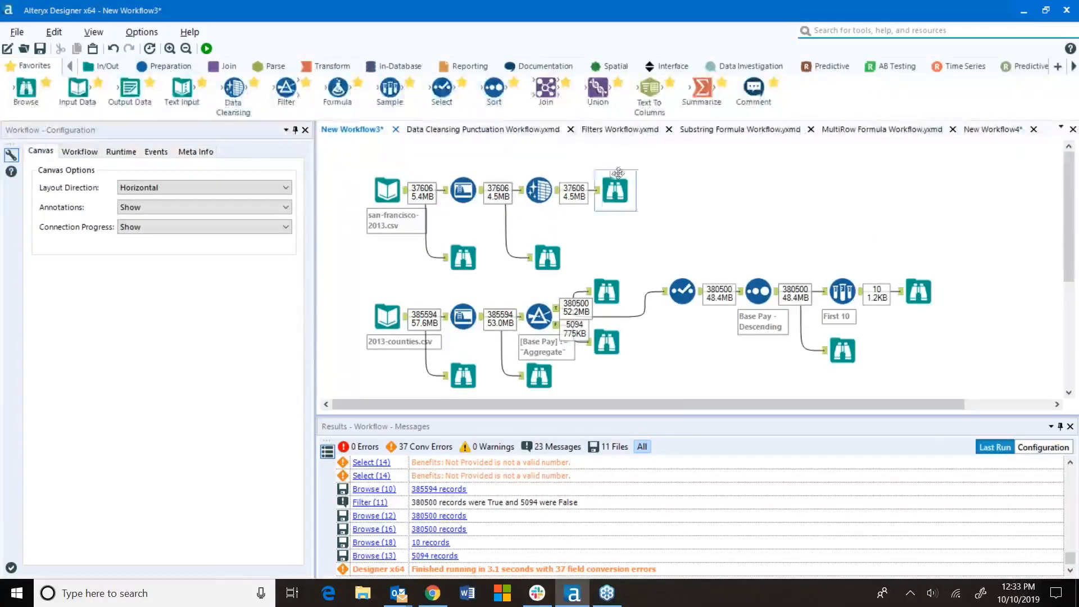
{"action": "scroll", "coordinate": [797, 220], "scroll_direction": "down", "scroll_amount": 5}
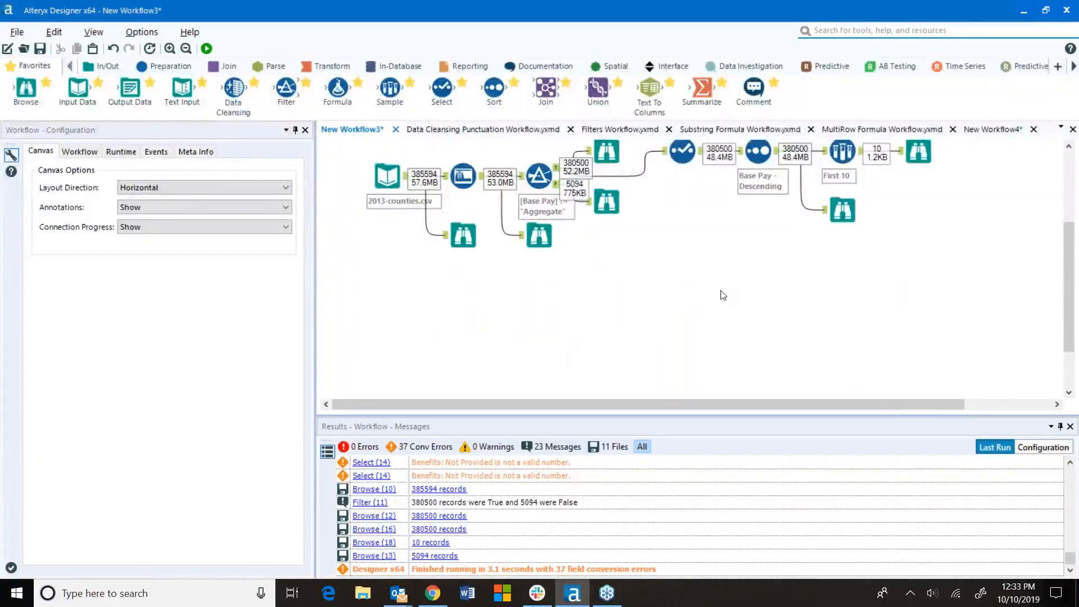
{"action": "scroll", "coordinate": [730, 253], "scroll_direction": "up", "scroll_amount": 5}
{"action": "left_click", "coordinate": [535, 192]}
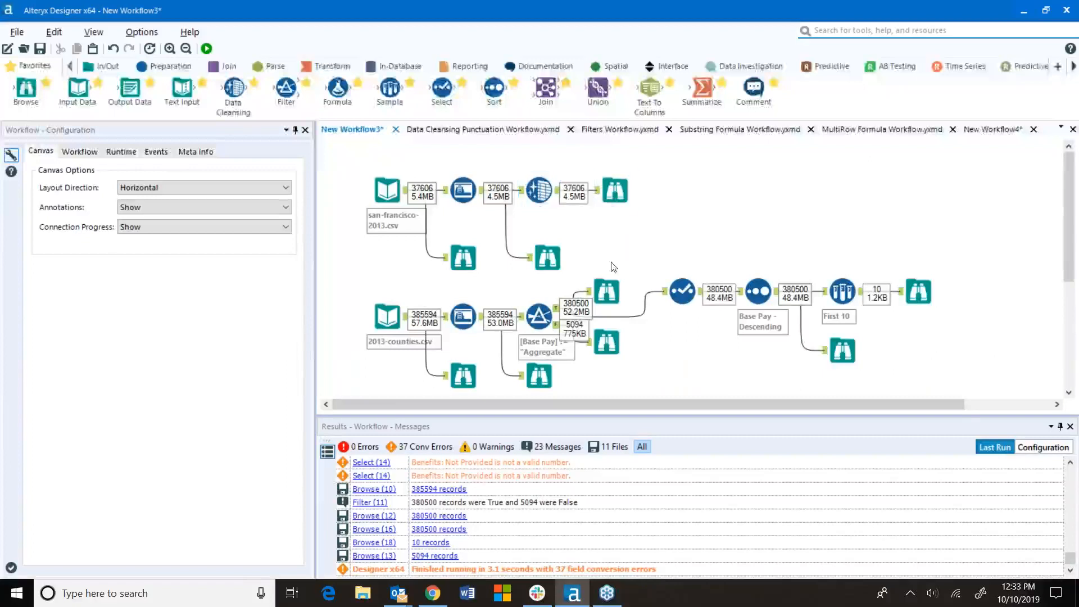
{"action": "scroll", "coordinate": [692, 352], "scroll_direction": "down", "scroll_amount": 6}
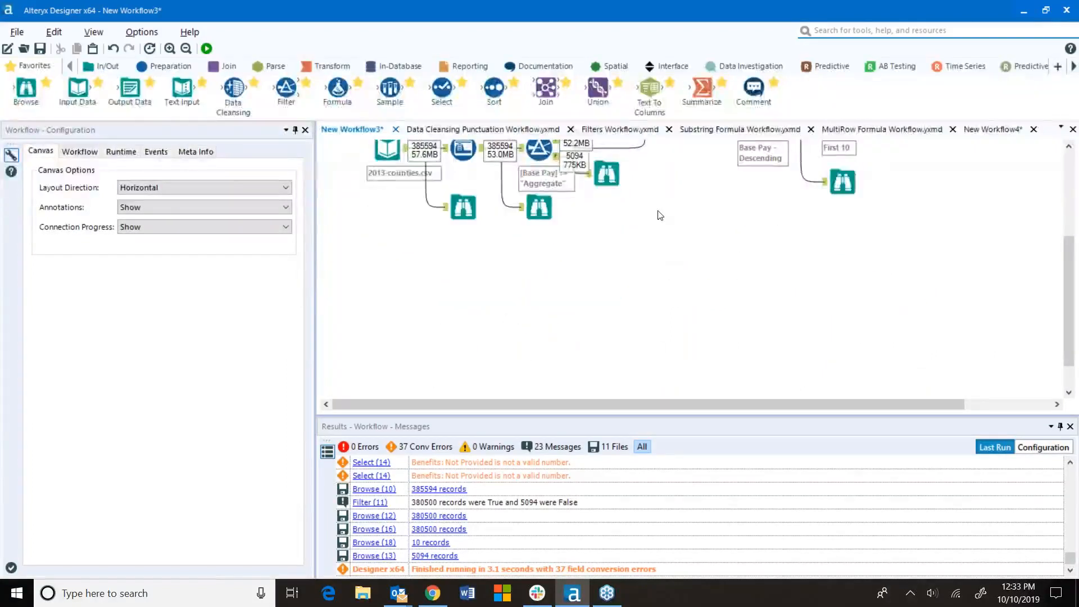
Switch to Data Cleansing Punctuation Workflow.yxmd and examine the top10inflationadjusted.csv records in the Input Data tool, especially the Total Box Office field.
{"action": "left_click", "coordinate": [472, 130]}
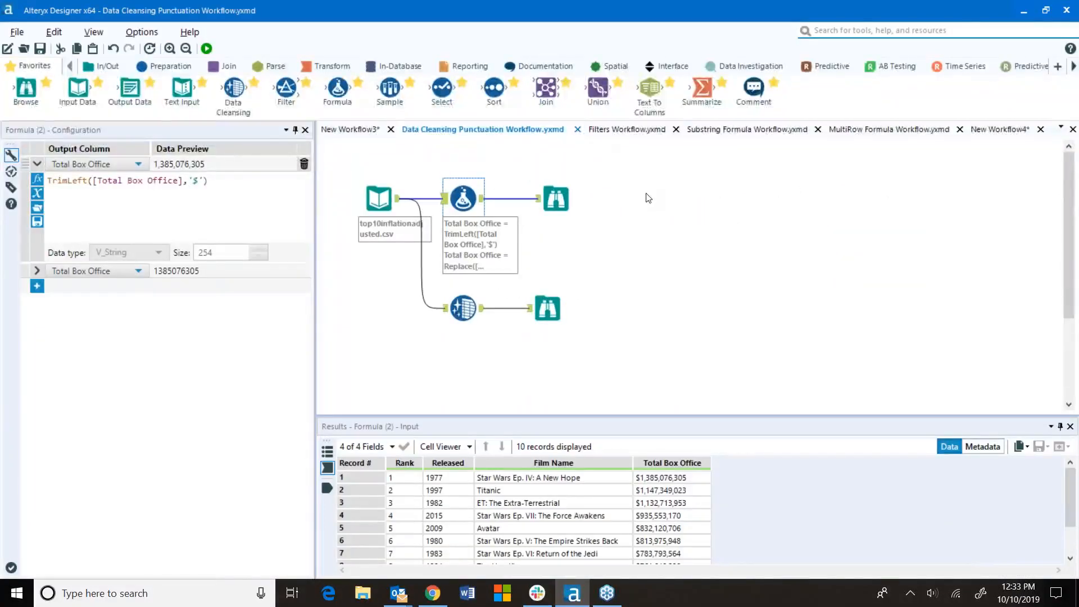
{"action": "left_click", "coordinate": [378, 198]}
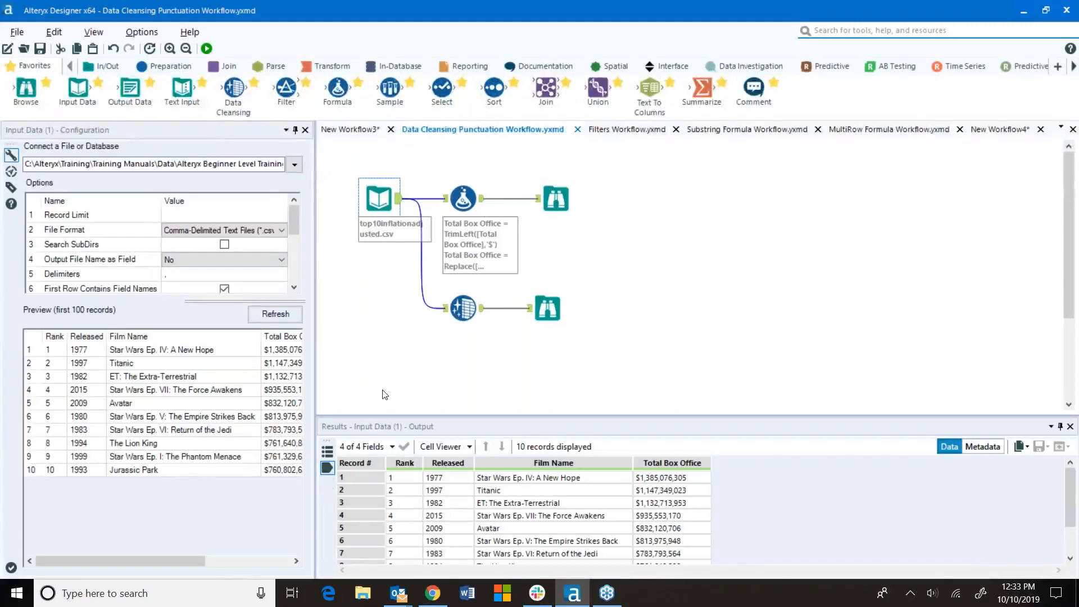
{"action": "scroll", "coordinate": [650, 517], "scroll_direction": "down", "scroll_amount": 1}
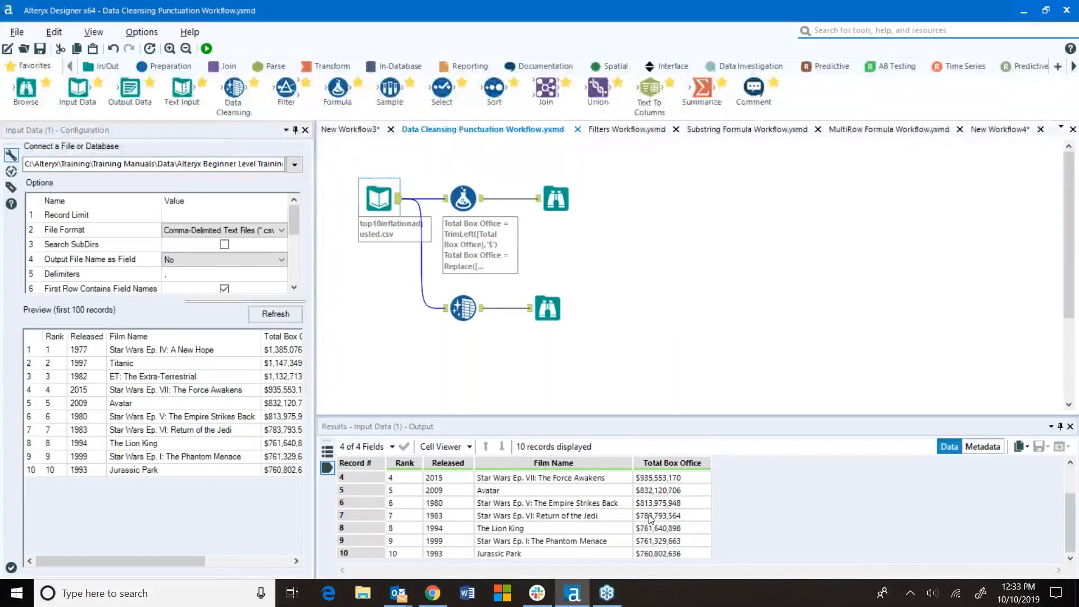
{"action": "scroll", "coordinate": [651, 517], "scroll_direction": "up", "scroll_amount": 1}
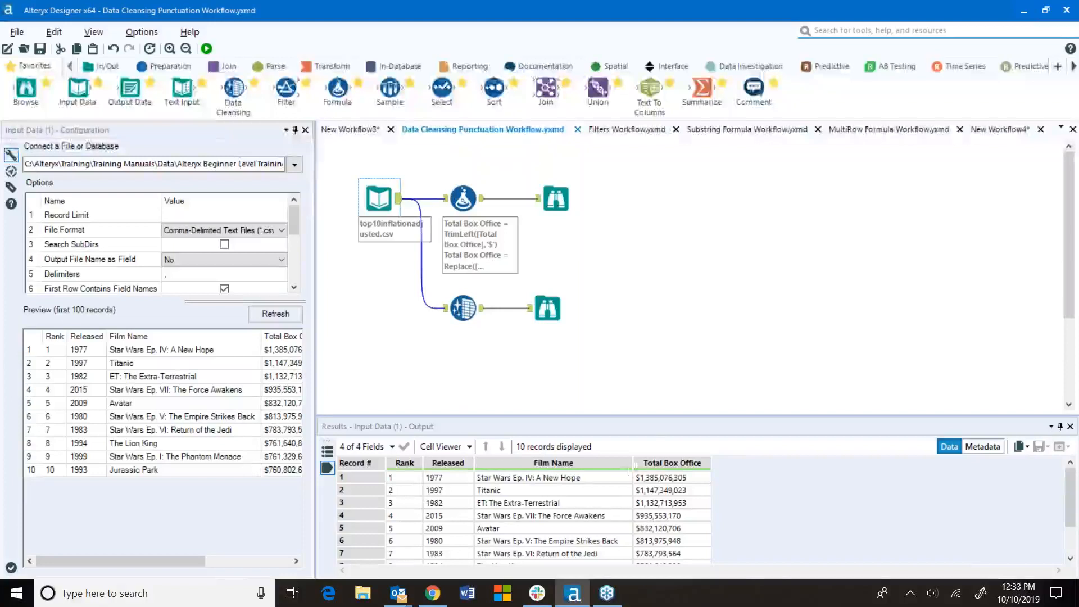
{"action": "left_click_drag", "start_coordinate": [634, 417], "coordinate": [609, 349]}
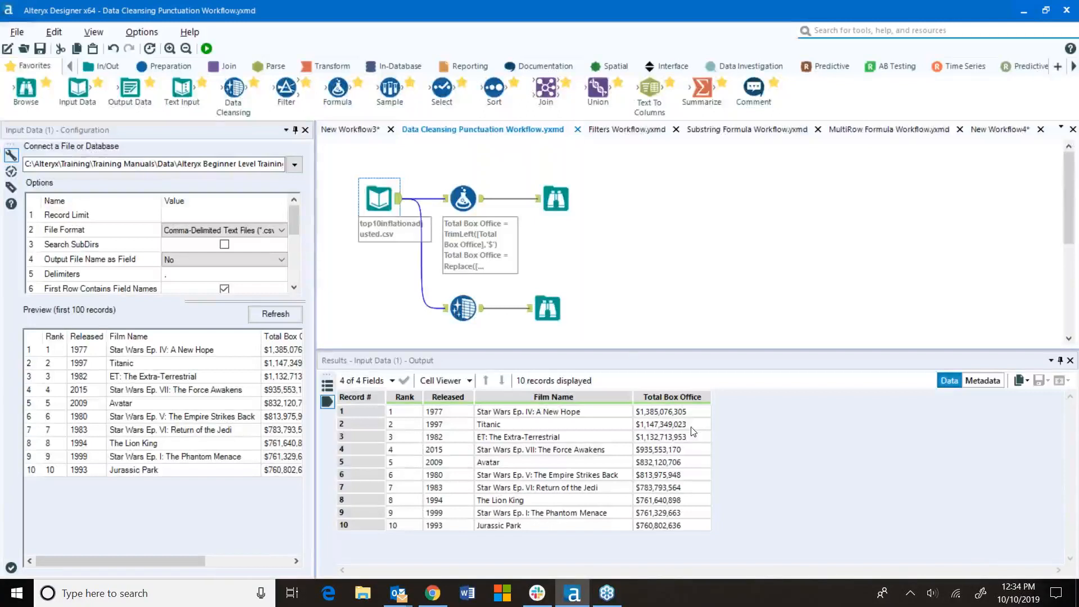
{"action": "left_click_drag", "start_coordinate": [622, 350], "coordinate": [616, 417]}
Review both Total Box Office expressions in the Formula tool and the cleansing options of the Data Cleansing tool.
{"action": "left_click", "coordinate": [460, 194]}
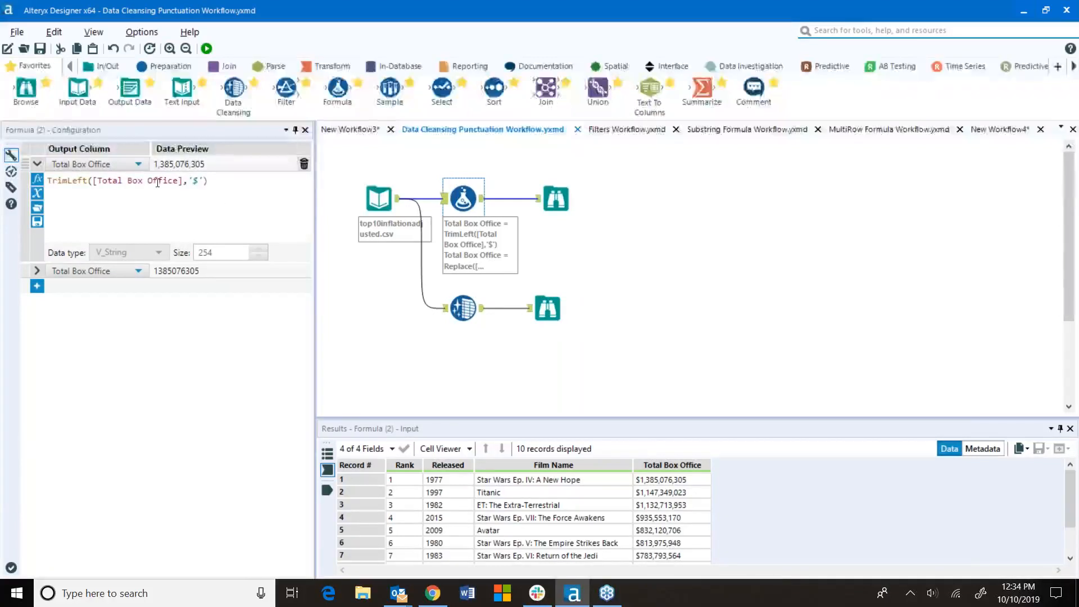
{"action": "left_click", "coordinate": [35, 272]}
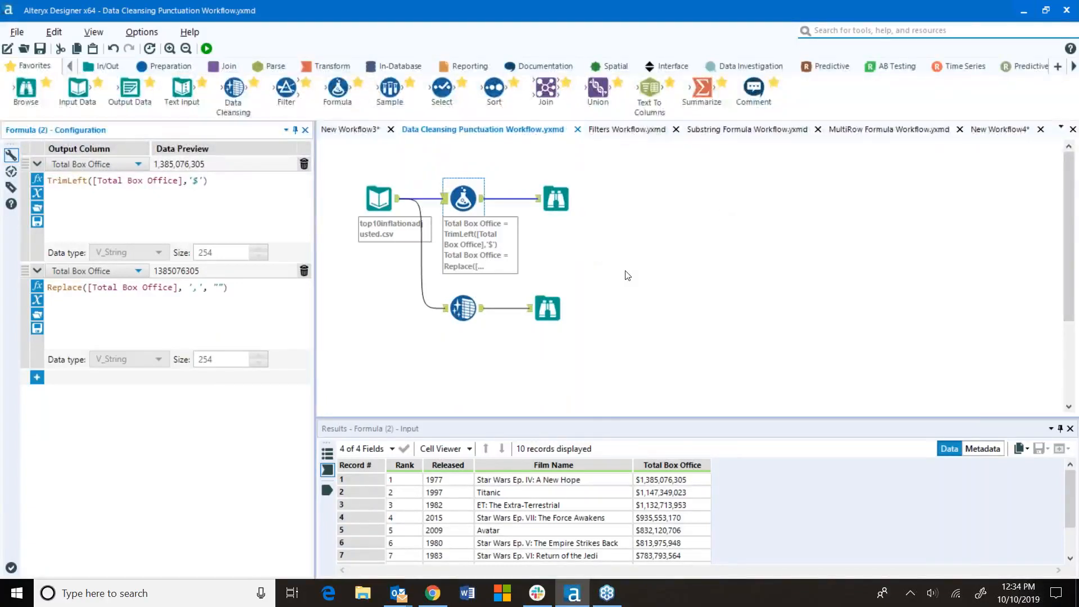
{"action": "left_click", "coordinate": [463, 309]}
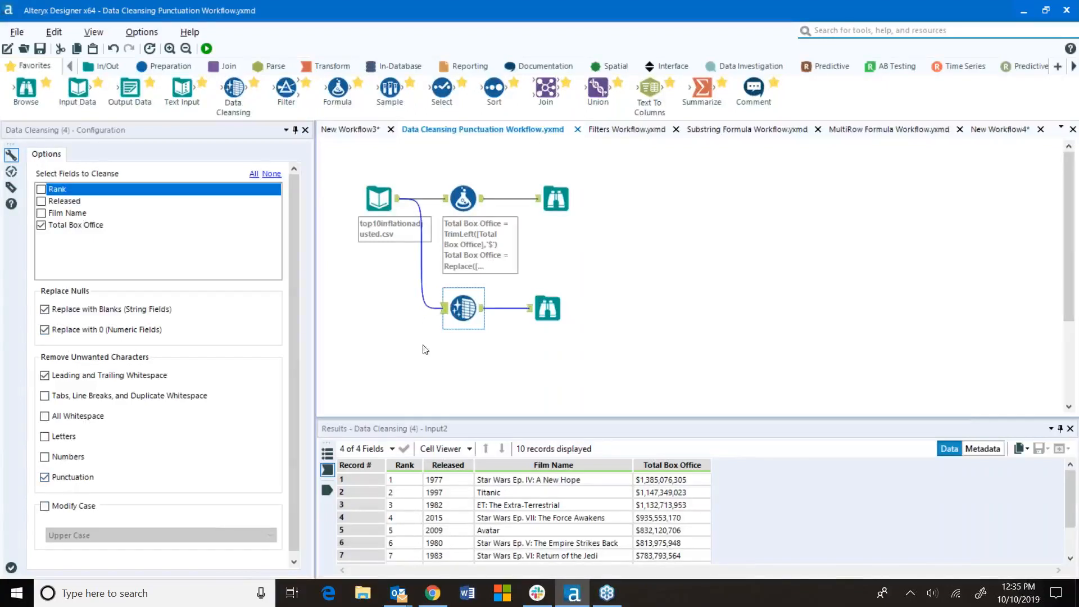
Run the workflow and compare the Total Box Office values in the Browse tools after the Formula and Data Cleansing tools.
{"action": "left_click", "coordinate": [207, 49]}
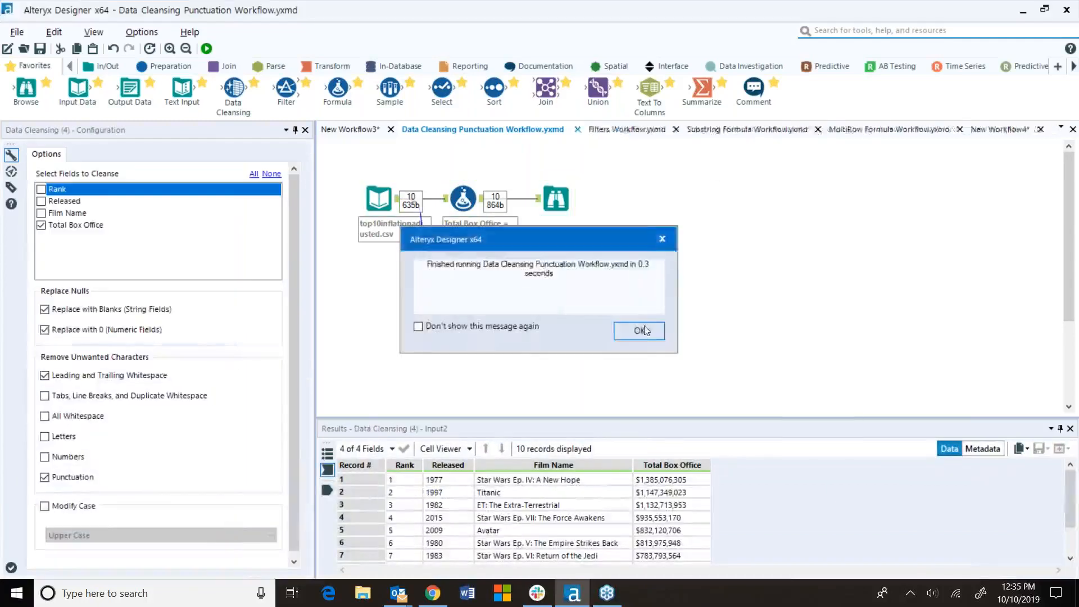
{"action": "left_click", "coordinate": [567, 207]}
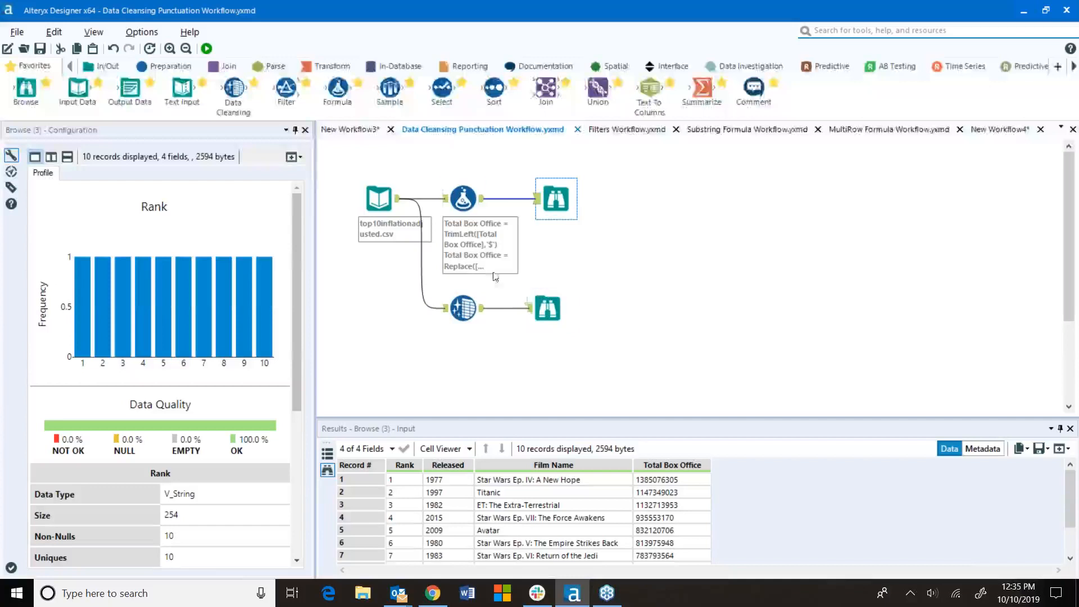
{"action": "left_click", "coordinate": [547, 308]}
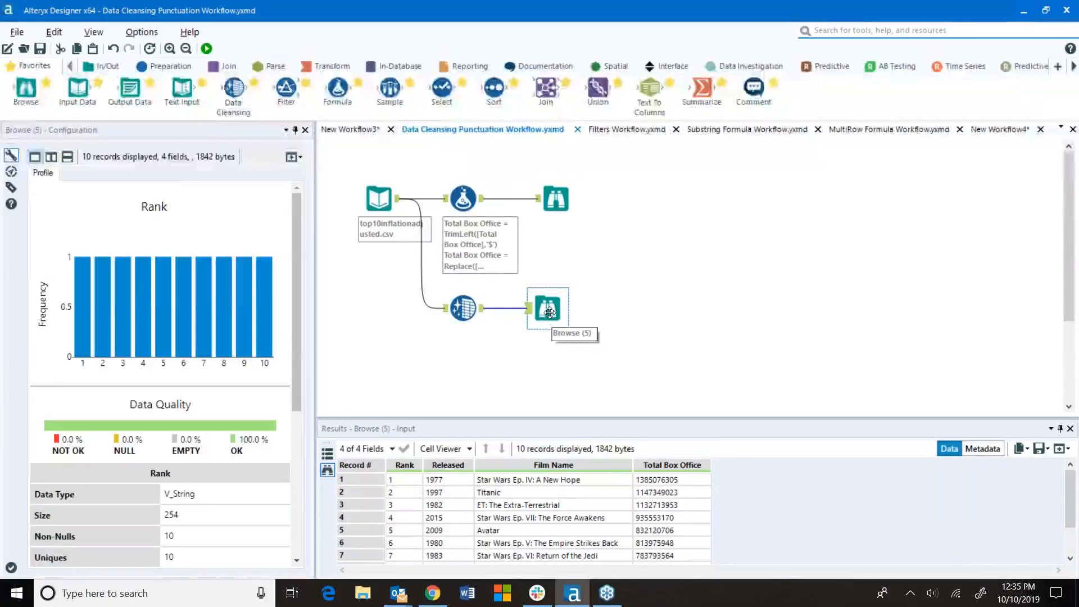
Zoom in on the Data Cleansing tool and its Browse tool, and compare the data at the Data Cleansing input and output anchors.
{"action": "left_click", "coordinate": [463, 308], "text": "ctrl"}
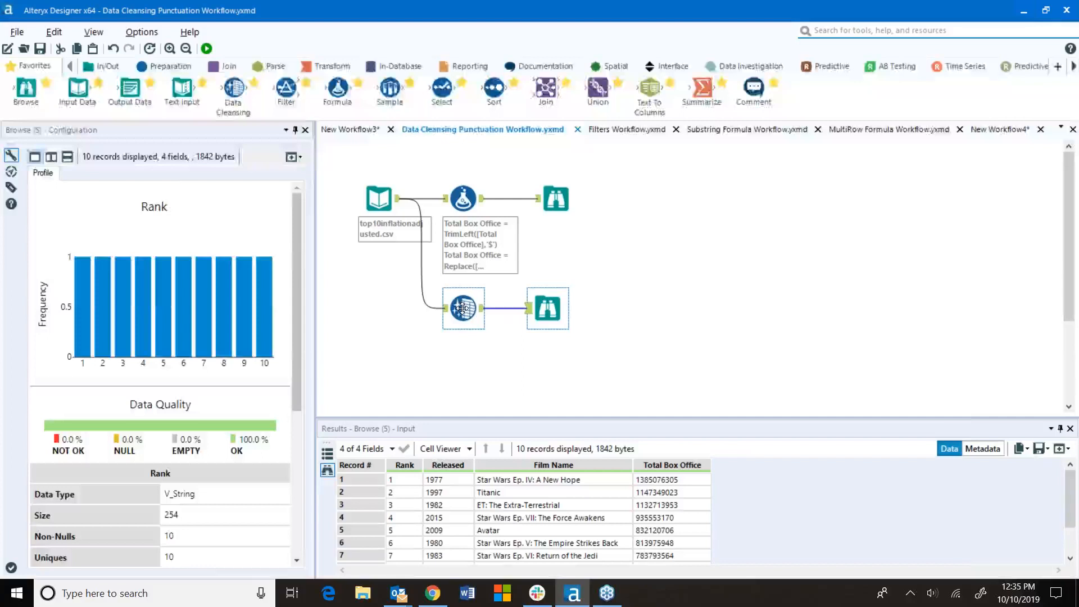
{"action": "left_click", "coordinate": [66, 485]}
{"action": "left_click", "coordinate": [547, 308]}
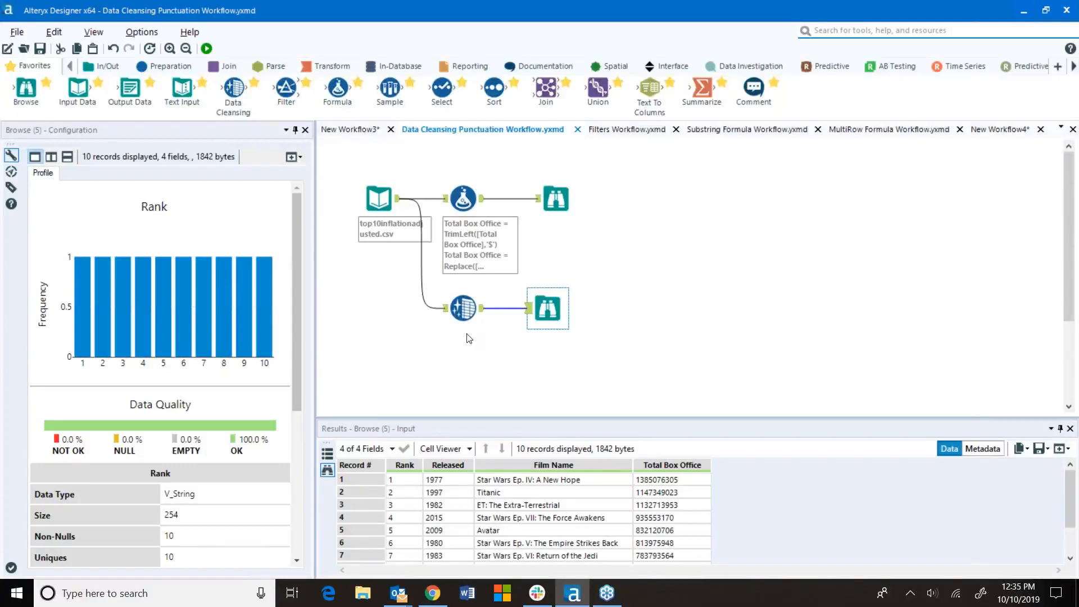
{"action": "left_click", "coordinate": [463, 308], "text": "ctrl"}
{"action": "scroll", "coordinate": [458, 307], "scroll_direction": "up", "scroll_amount": 2}
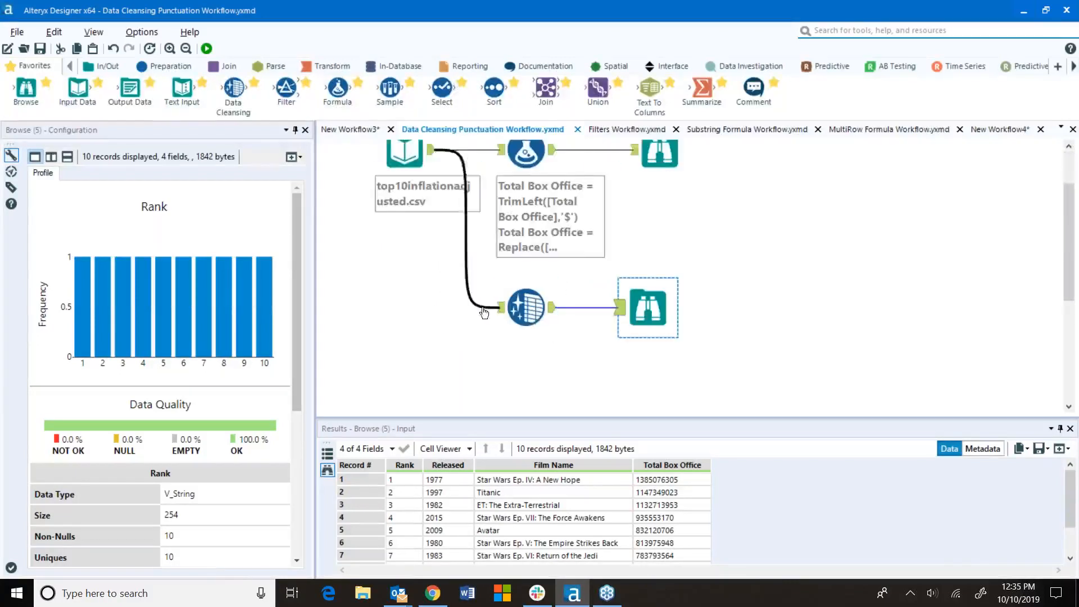
{"action": "scroll", "coordinate": [513, 307], "scroll_direction": "up", "scroll_amount": 1}
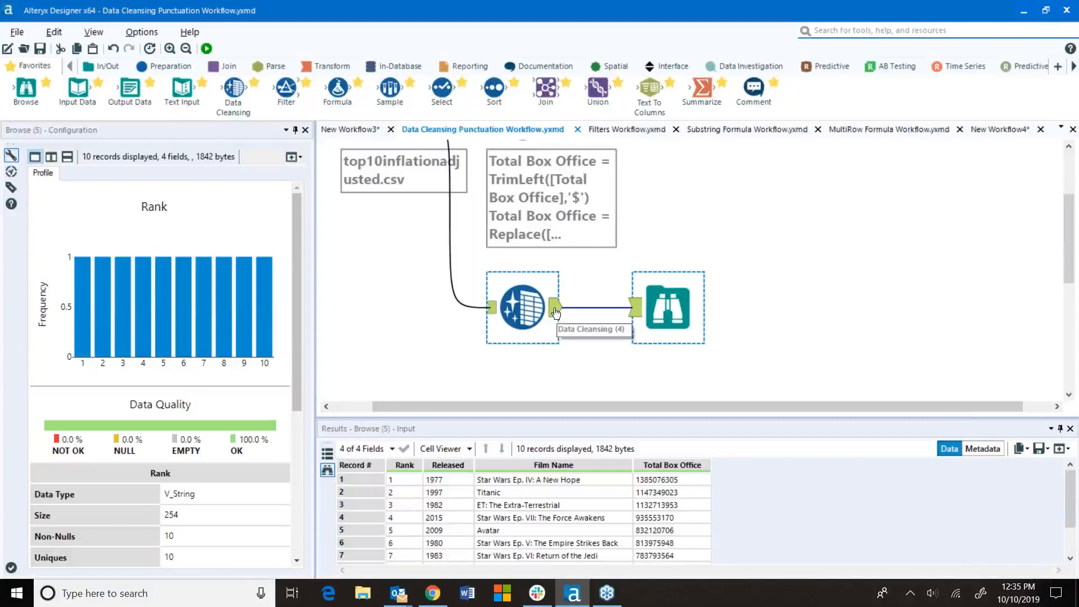
{"action": "left_click", "coordinate": [663, 317]}
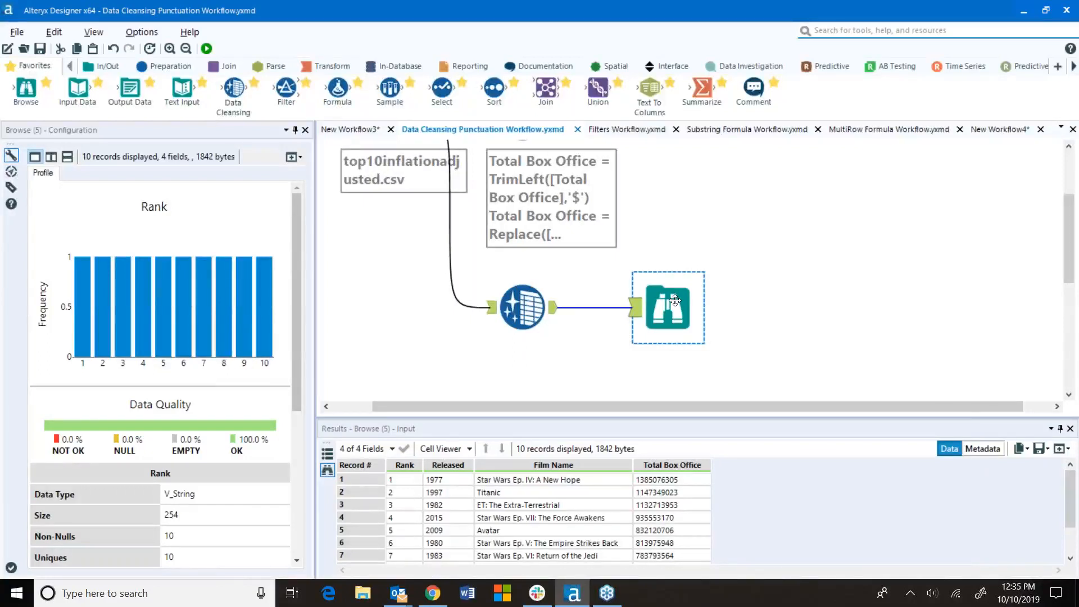
{"action": "left_click", "coordinate": [490, 313]}
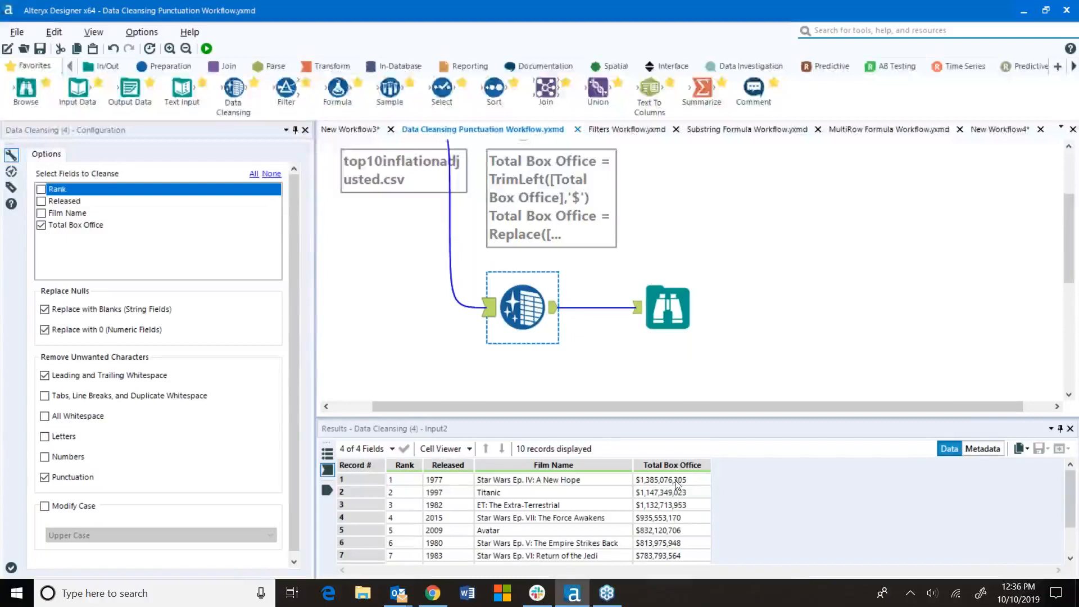
{"action": "left_click", "coordinate": [555, 309]}
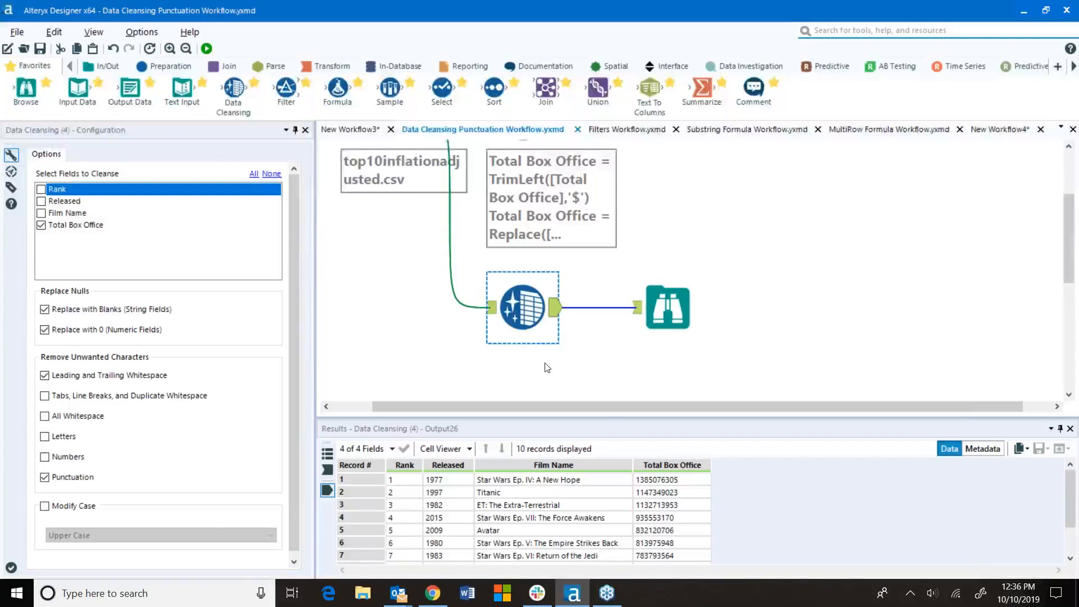
Switch the results repeatedly between the Data Cleansing tool's incoming and outgoing data to check how the Total Box Office punctuation is handled.
{"action": "left_click", "coordinate": [490, 311]}
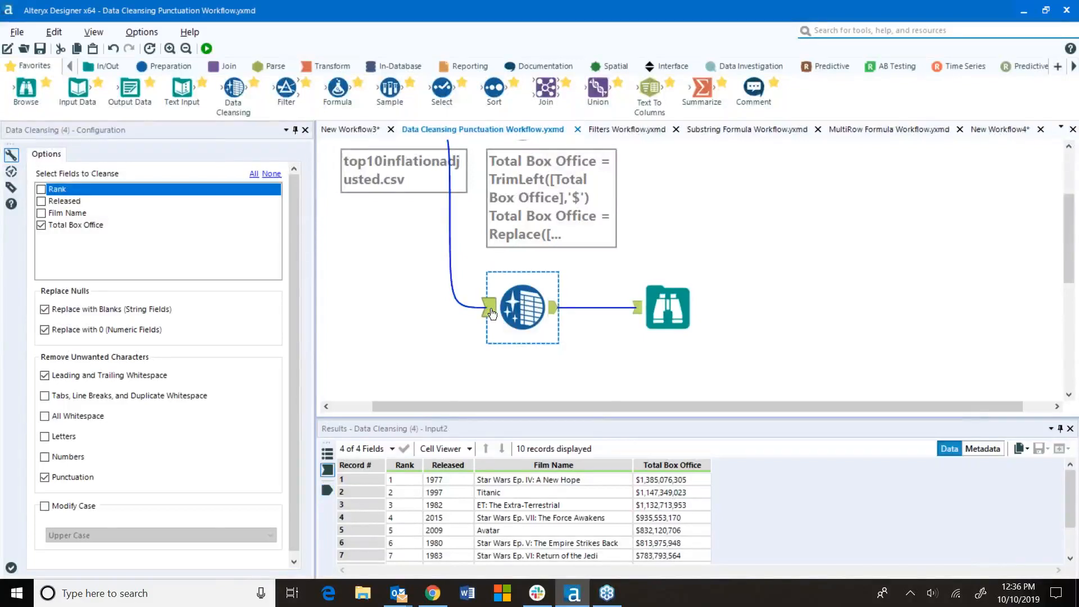
{"action": "left_click", "coordinate": [553, 308]}
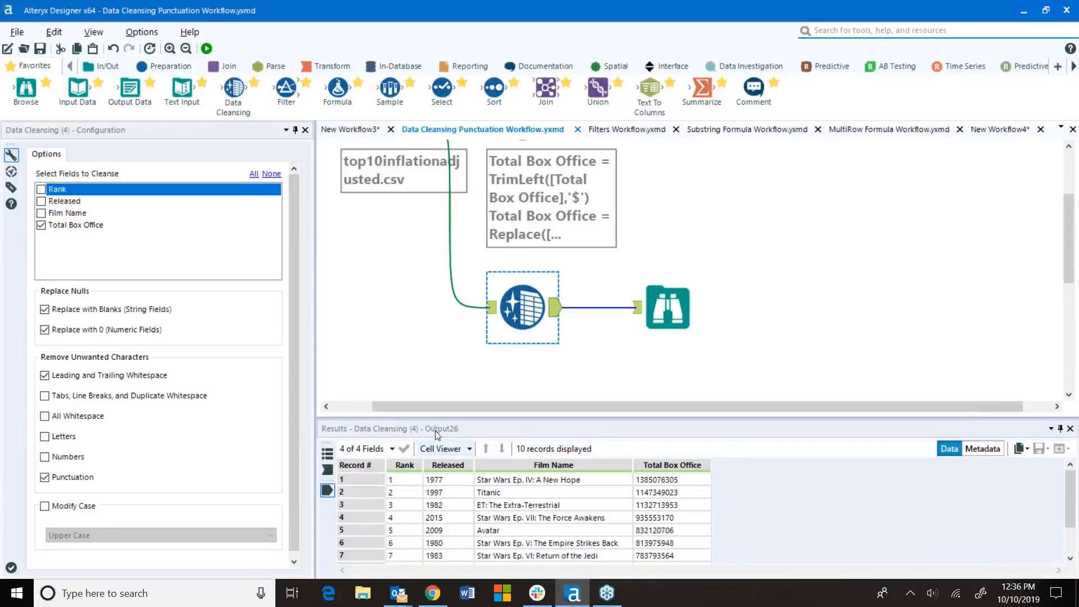
{"action": "left_click", "coordinate": [327, 469]}
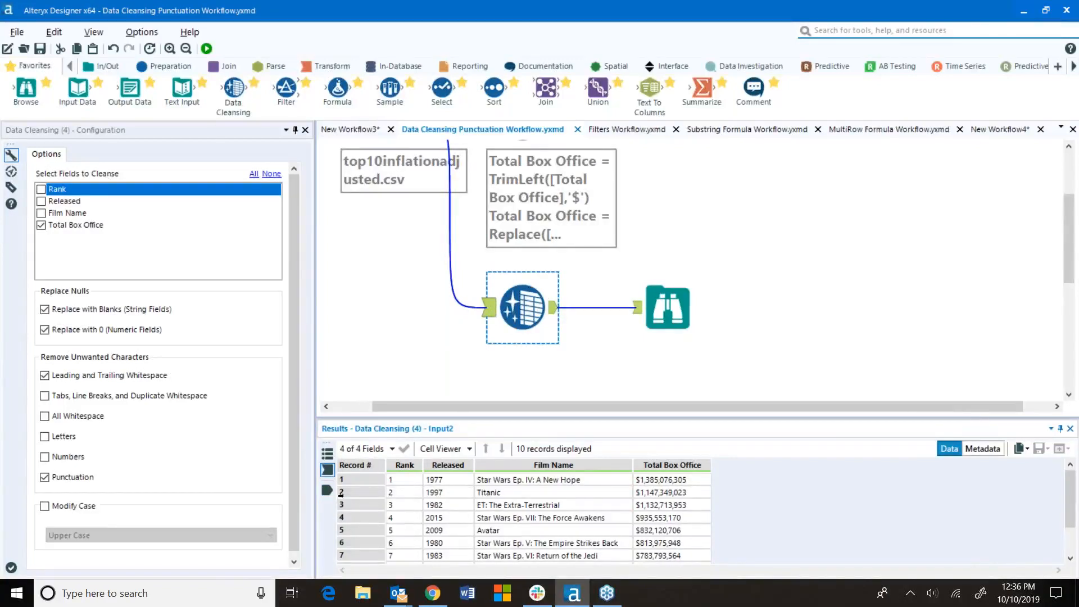
{"action": "left_click", "coordinate": [327, 491]}
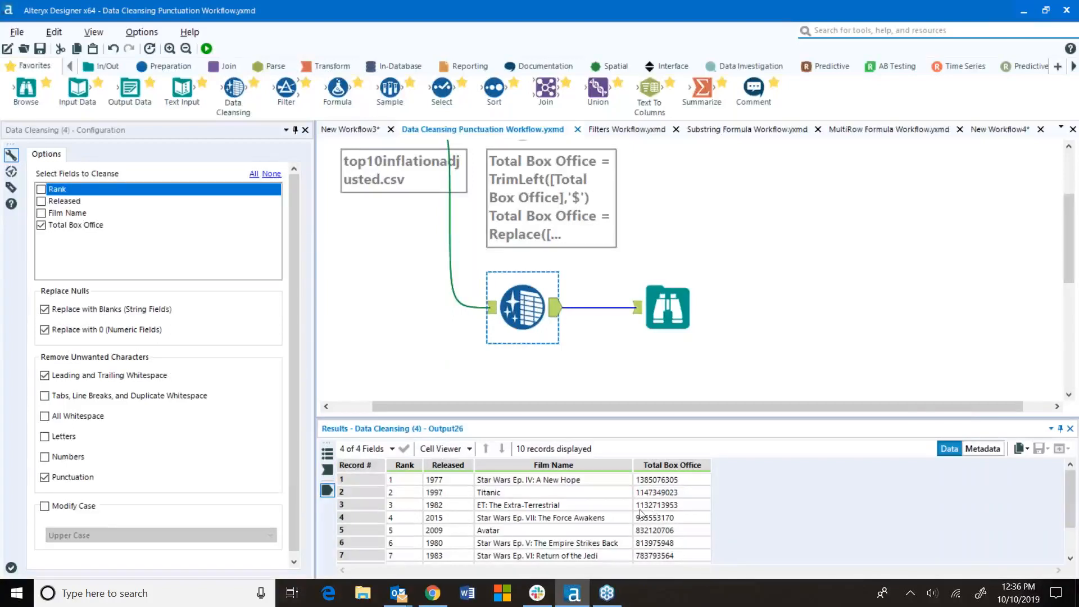
{"action": "left_click", "coordinate": [328, 471]}
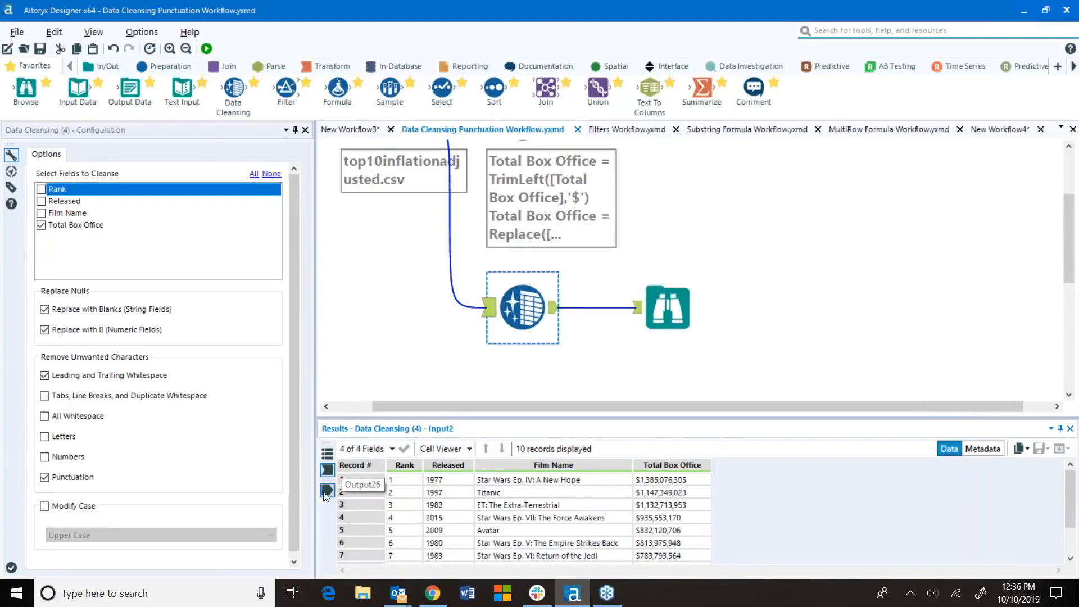
{"action": "left_click", "coordinate": [327, 491]}
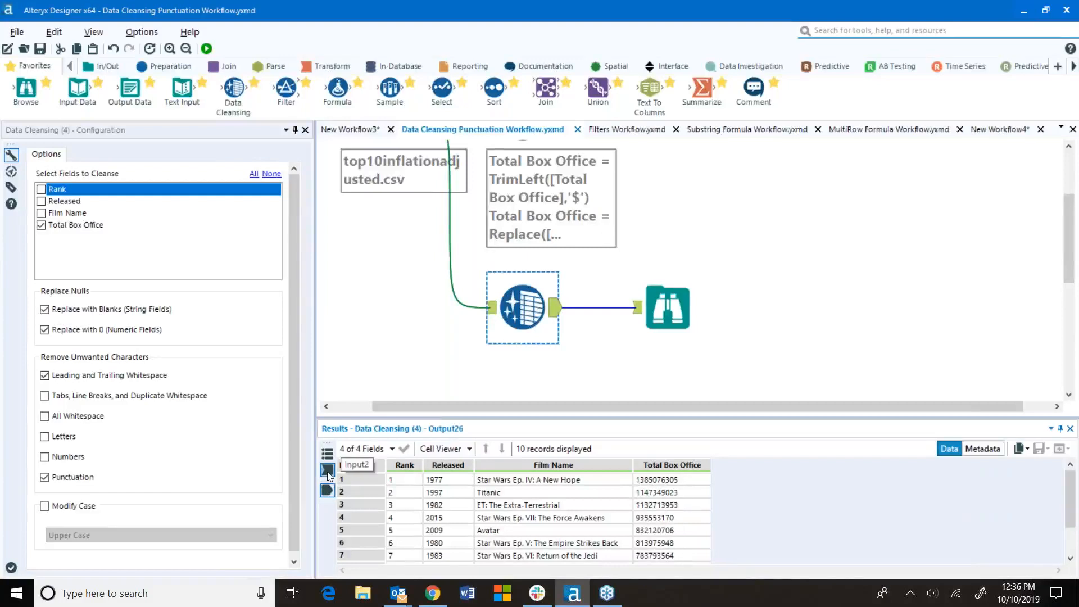
{"action": "left_click", "coordinate": [328, 470]}
{"action": "scroll", "coordinate": [550, 320], "scroll_direction": "down", "scroll_amount": 2}
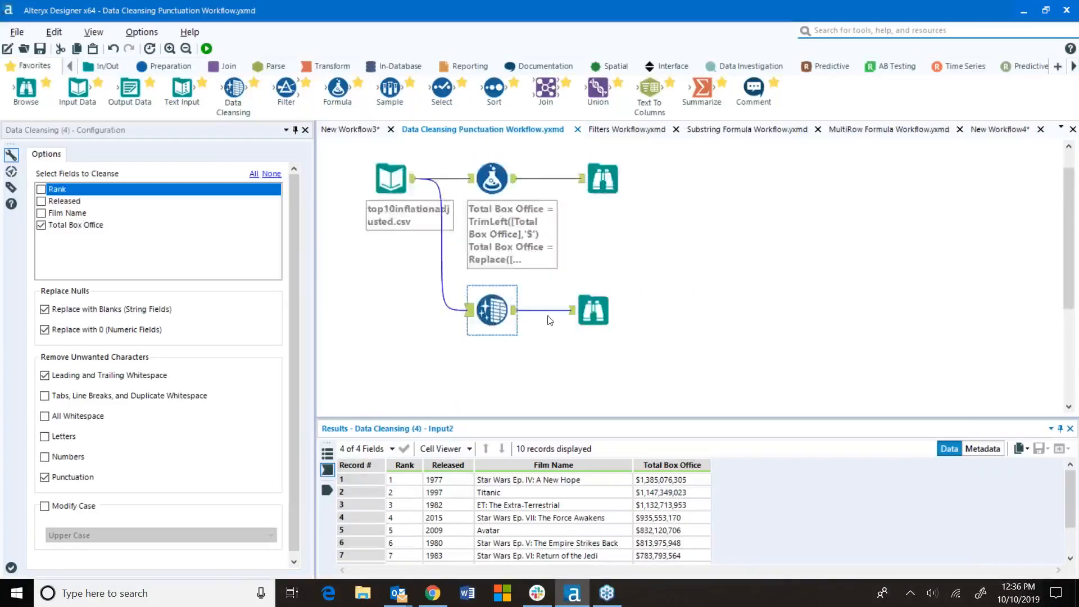
{"action": "scroll", "coordinate": [549, 321], "scroll_direction": "down", "scroll_amount": 1}
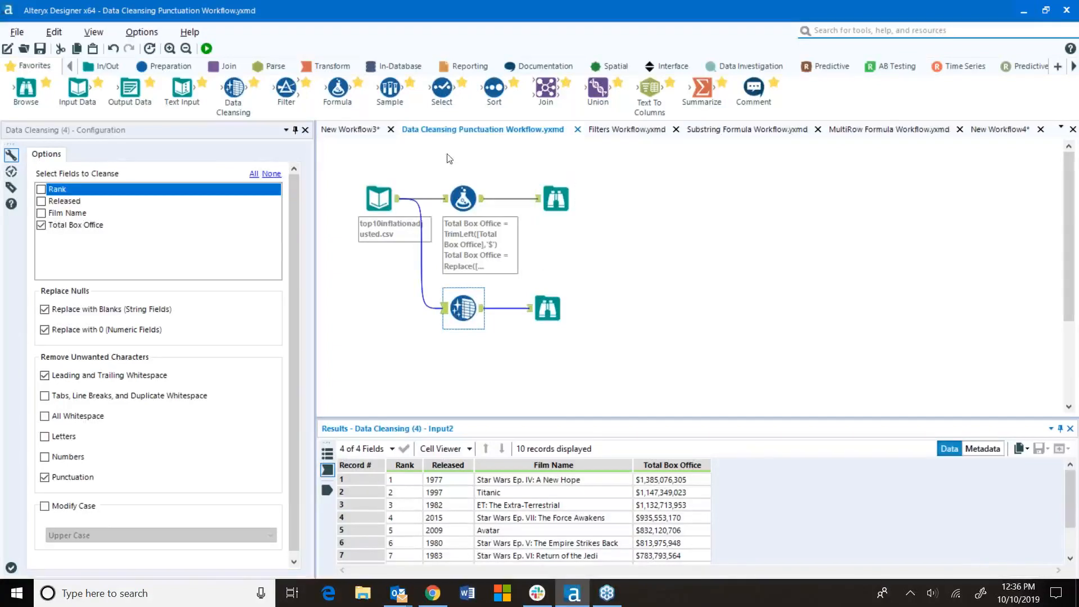
Switch to Filters Workflow.yxmd and review the AddressData.yxdb input, the custom CITY filter for AGAWAM or BELCHERTOWN, and the SCORE > 25 filter.
{"action": "left_click", "coordinate": [619, 135]}
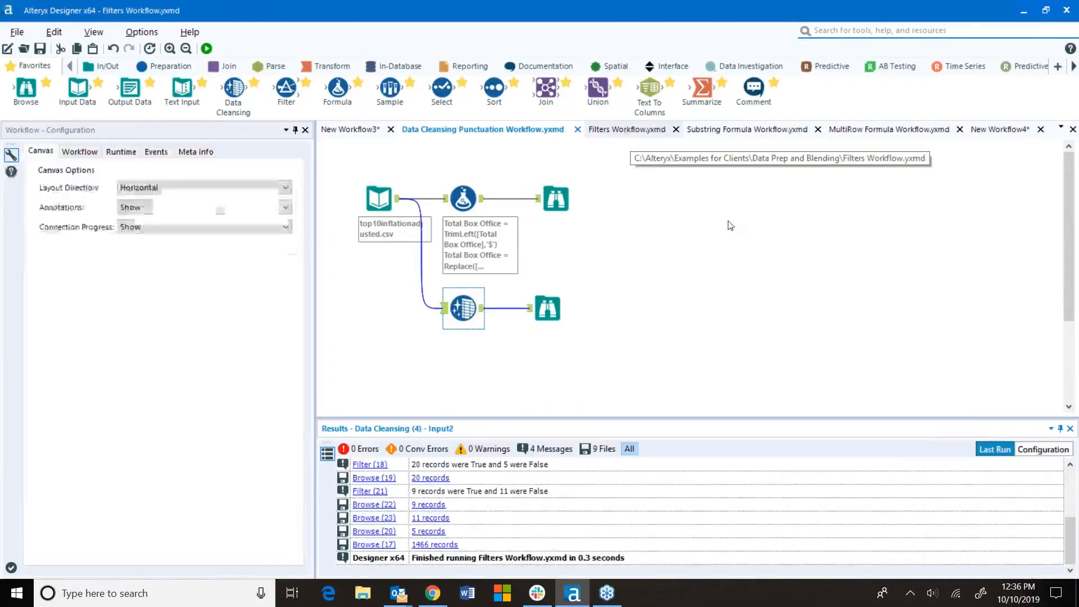
{"action": "scroll", "coordinate": [648, 312], "scroll_direction": "down", "scroll_amount": 1}
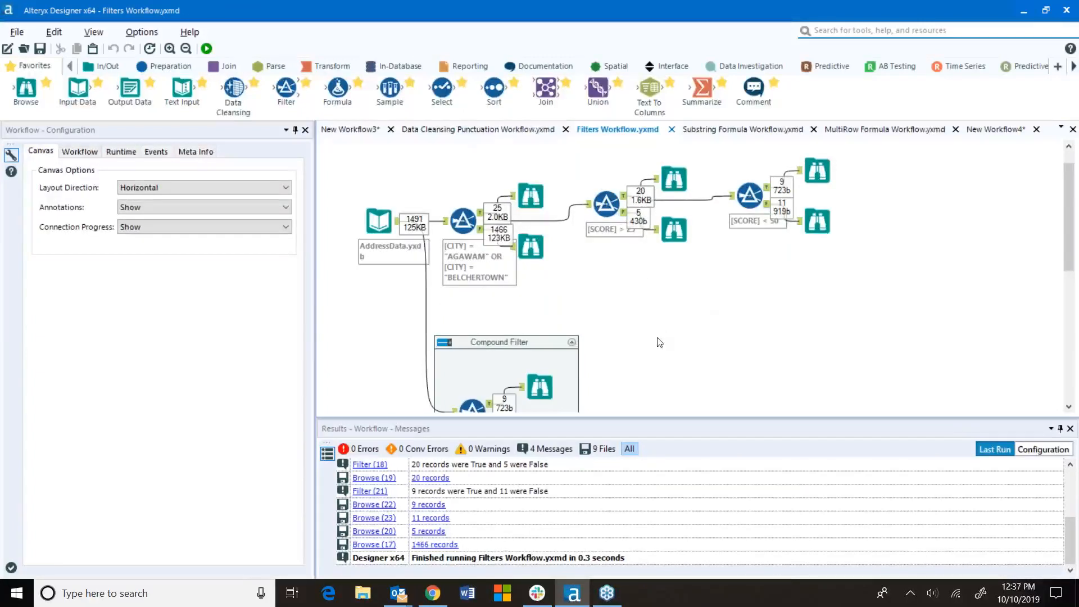
{"action": "left_click", "coordinate": [385, 224]}
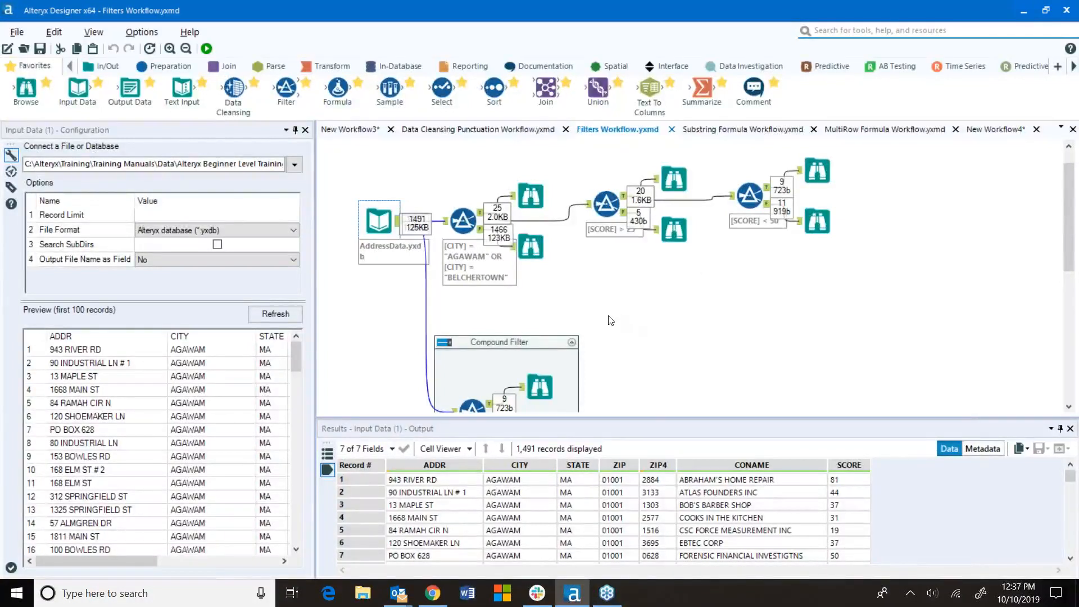
{"action": "left_click", "coordinate": [462, 220]}
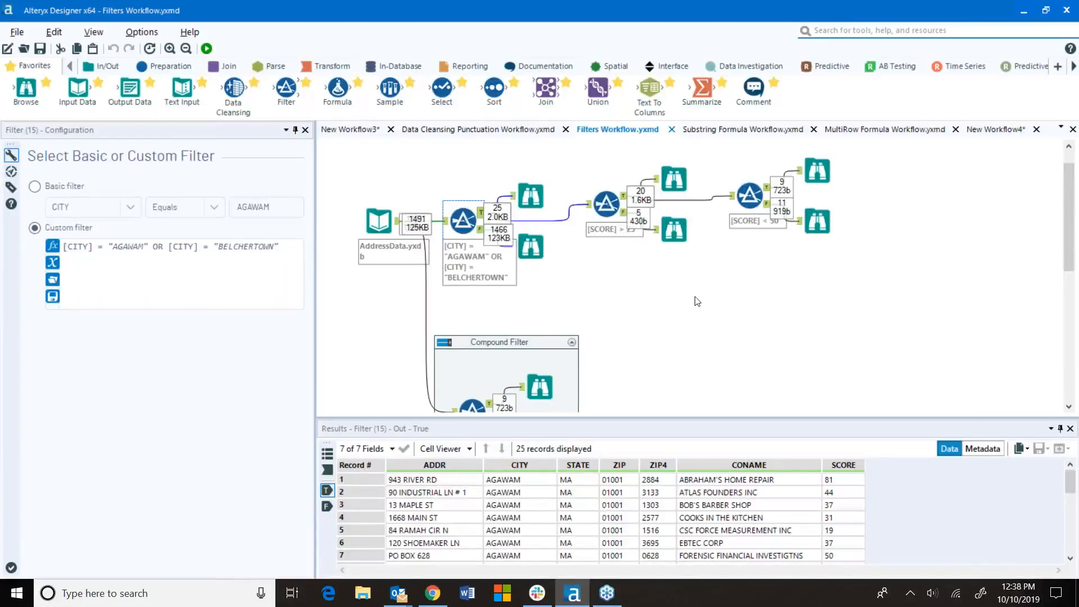
{"action": "left_click", "coordinate": [606, 204]}
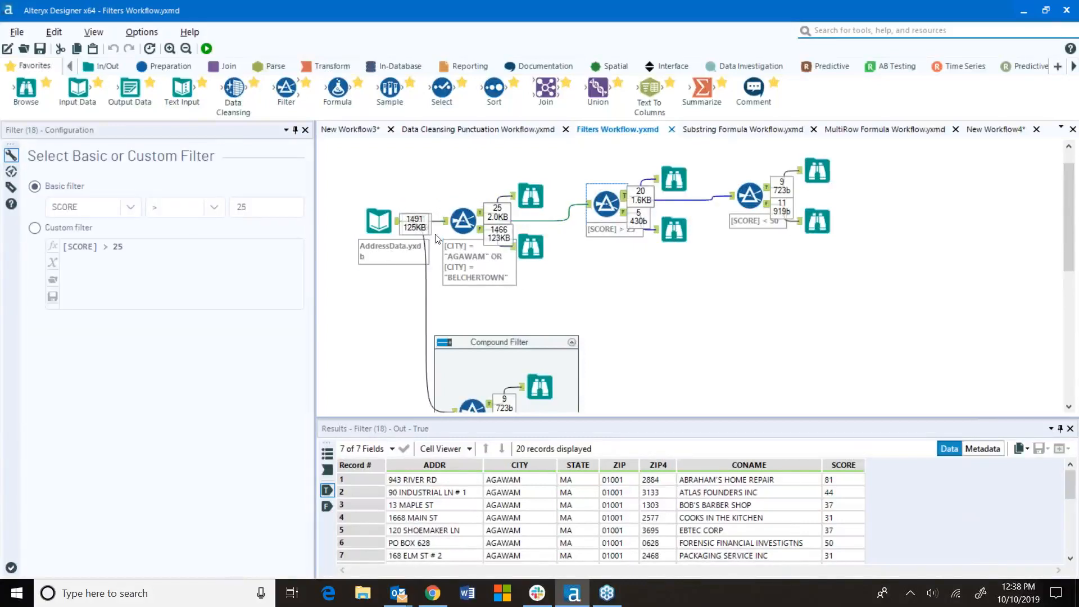
Examine all records from the CITY filter's true-output Browse tool in a new window, and close that window.
{"action": "left_click", "coordinate": [531, 196]}
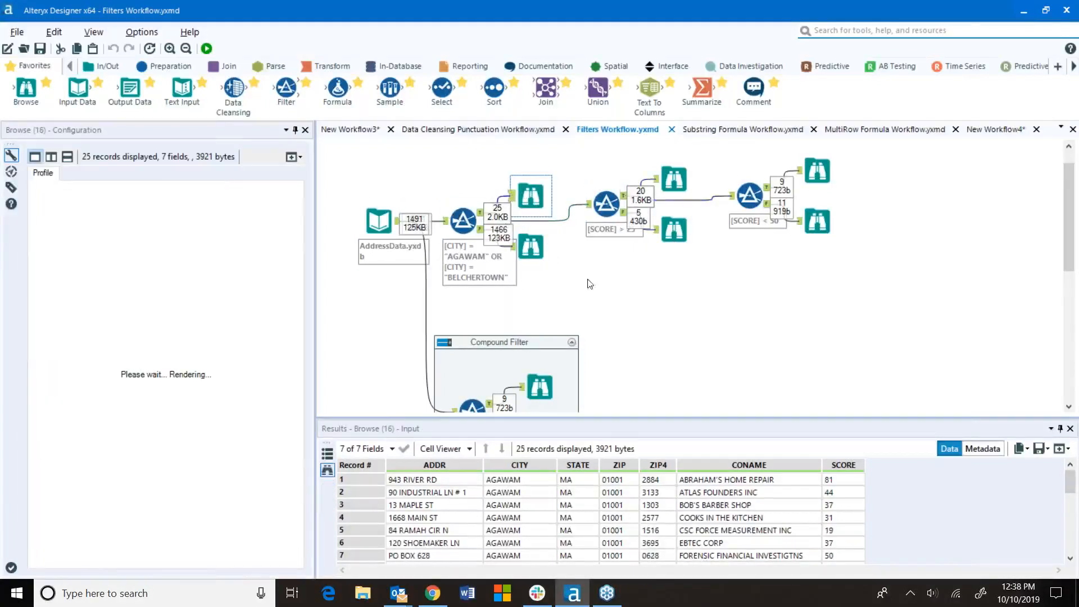
{"action": "left_click", "coordinate": [1059, 449]}
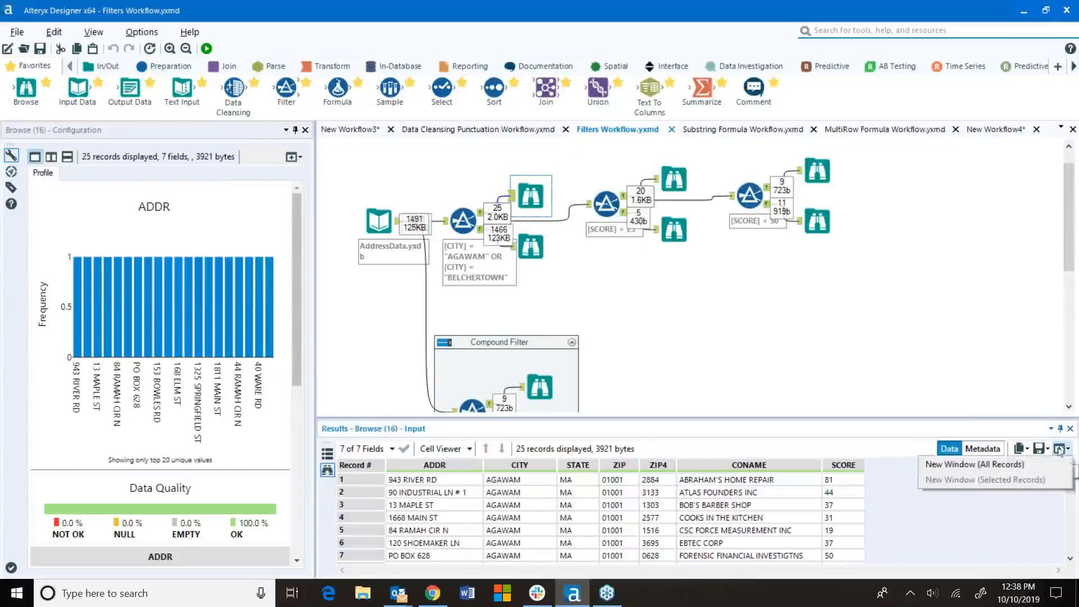
{"action": "left_click", "coordinate": [818, 380]}
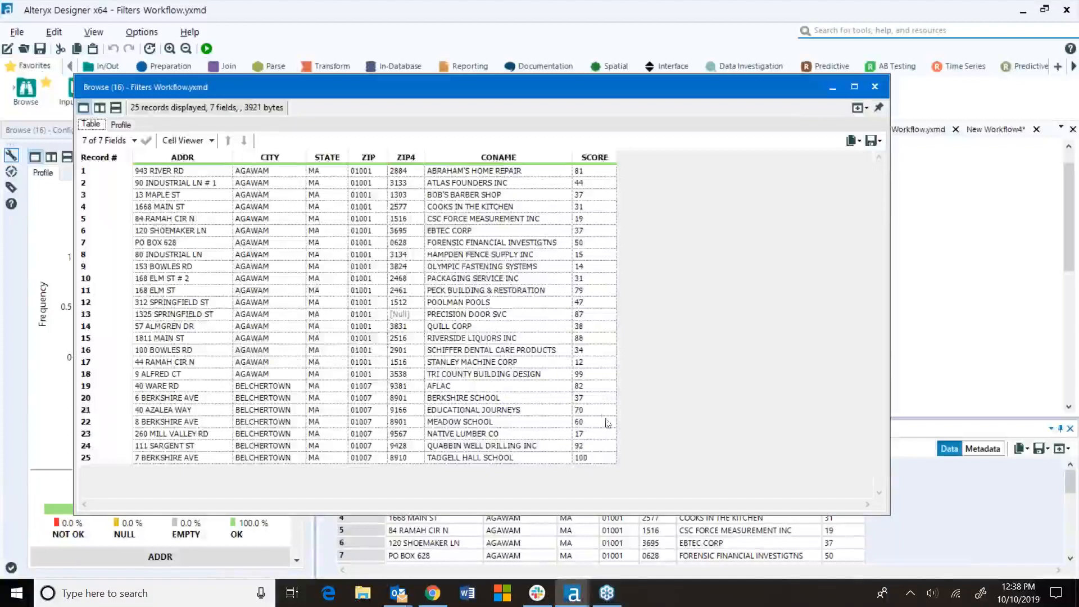
{"action": "left_click", "coordinate": [874, 86]}
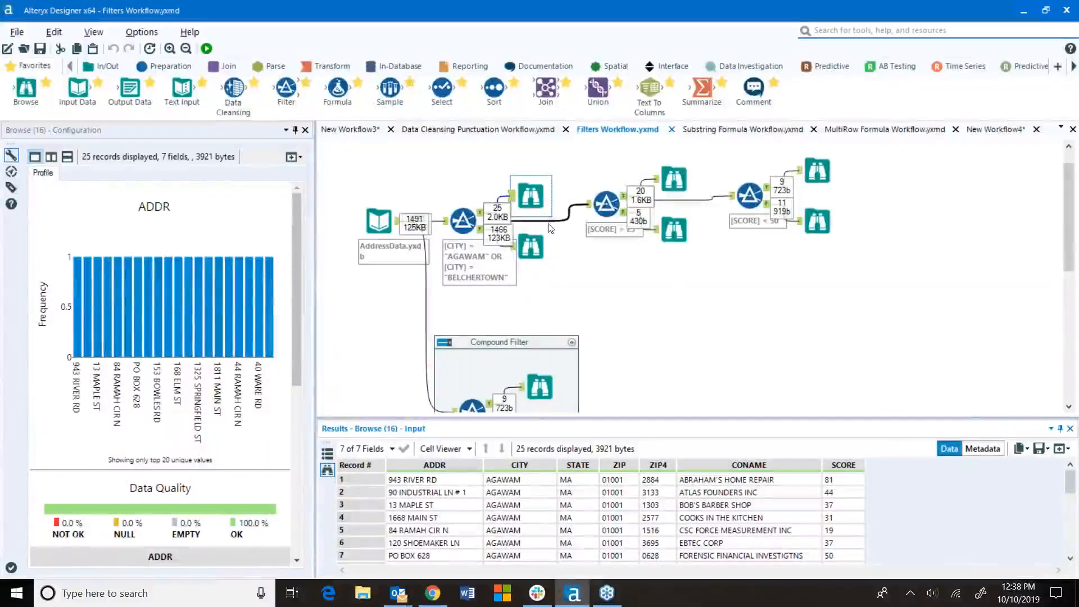
Review the SCORE > 25 filter and examine all of its true-output Browse records in a separate window, closing it when done.
{"action": "left_click", "coordinate": [607, 204]}
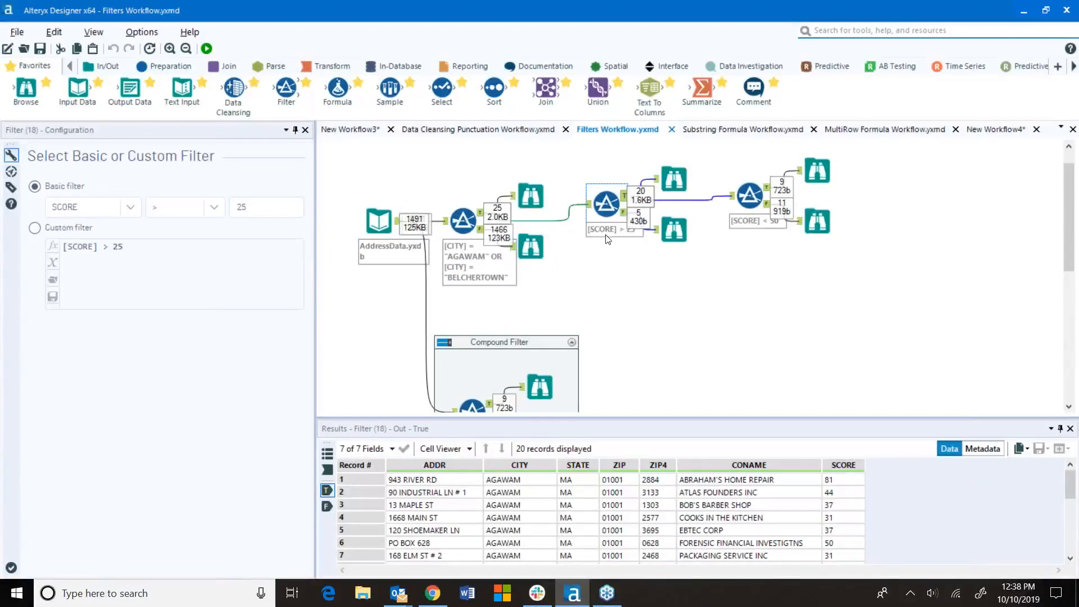
{"action": "left_click", "coordinate": [673, 178]}
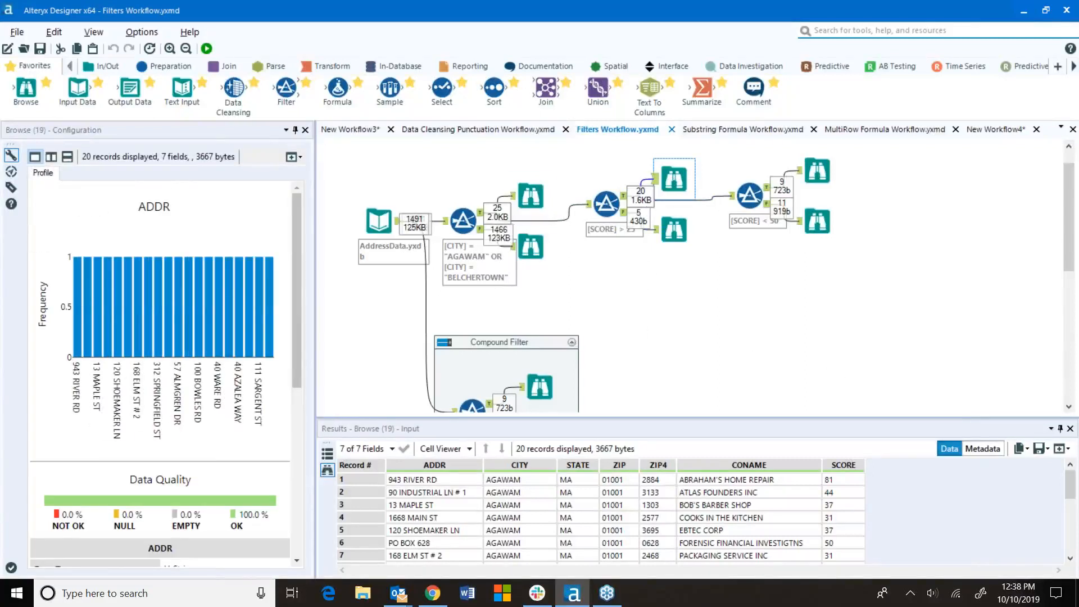
{"action": "left_click", "coordinate": [1061, 449]}
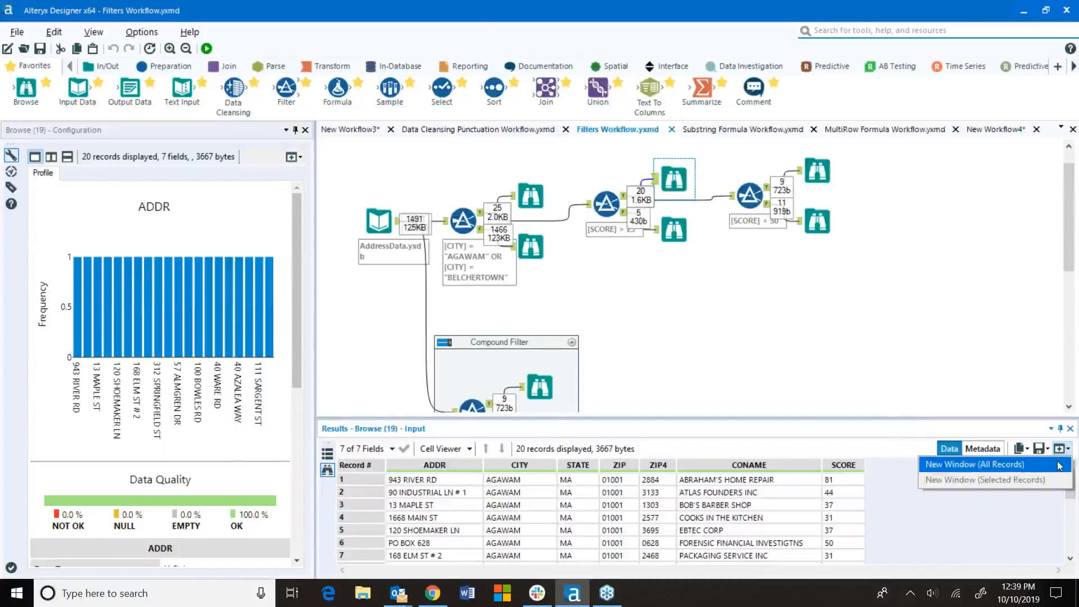
{"action": "left_click", "coordinate": [1058, 465]}
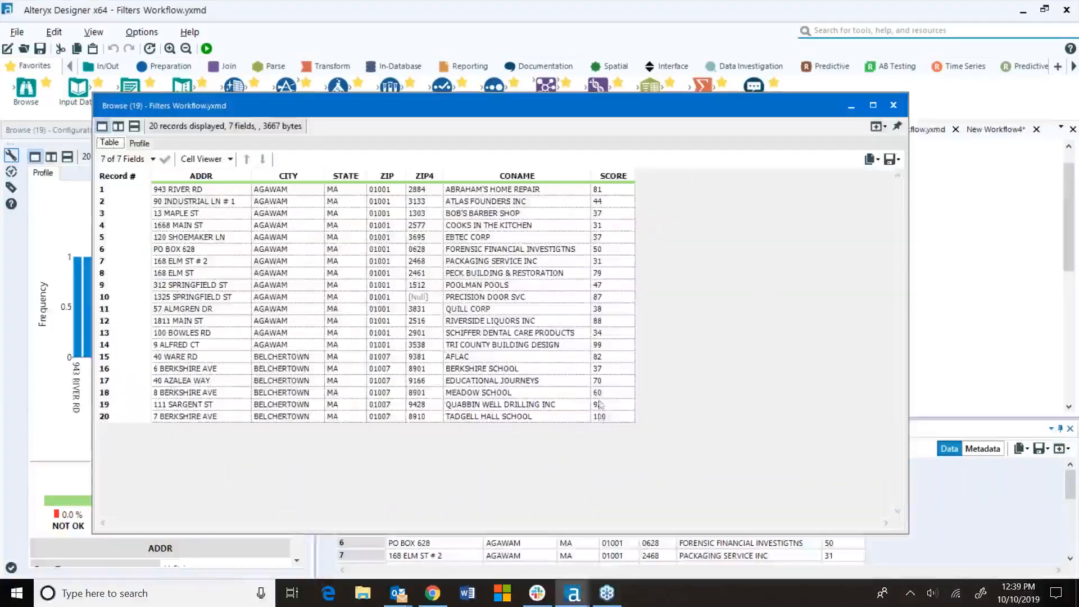
{"action": "left_click", "coordinate": [894, 106]}
Review the SCORE < 50 filter and examine all of its true-output Browse records in a separate window, closing it when done.
{"action": "left_click", "coordinate": [749, 197]}
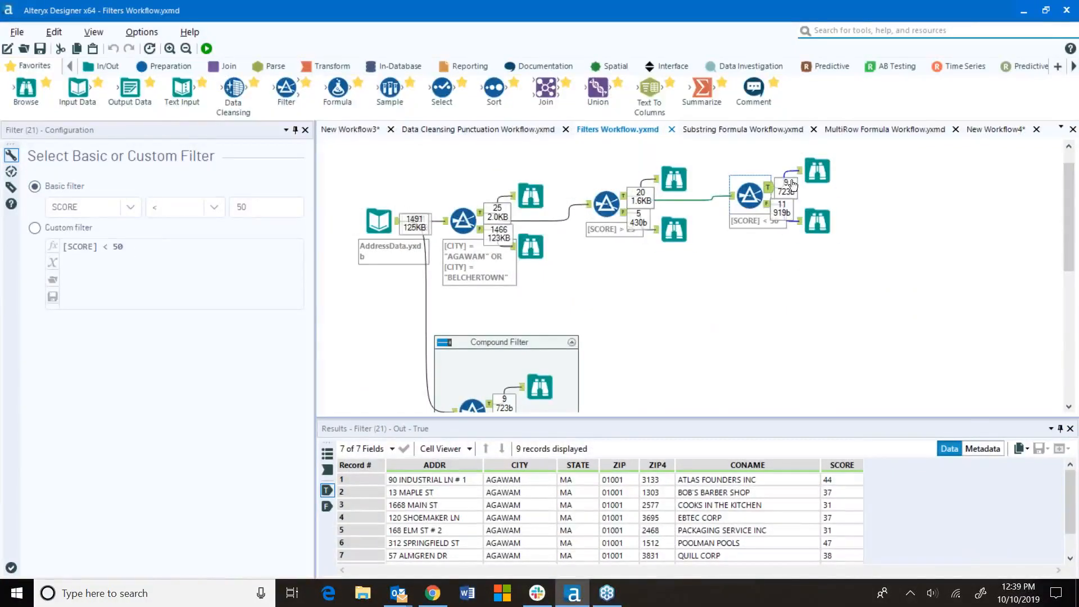
{"action": "left_click", "coordinate": [817, 172]}
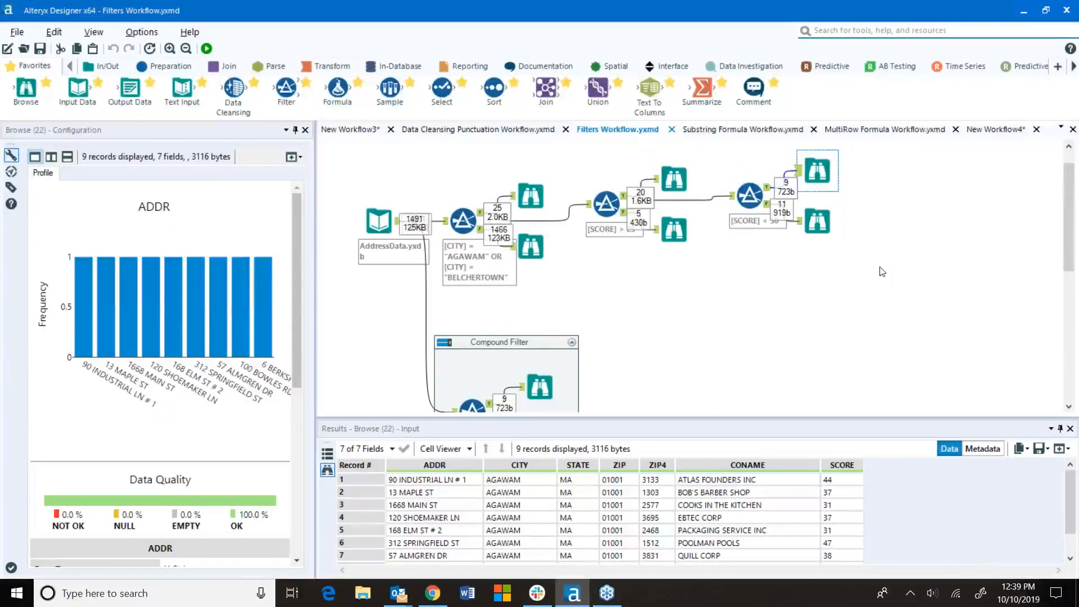
{"action": "left_click", "coordinate": [1058, 450]}
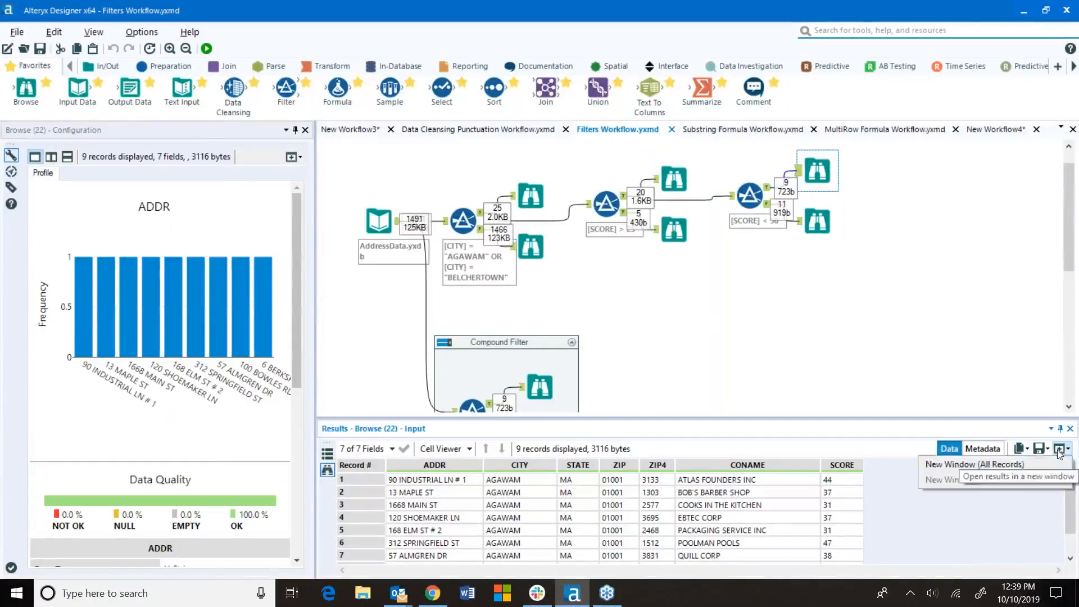
{"action": "left_click", "coordinate": [974, 465]}
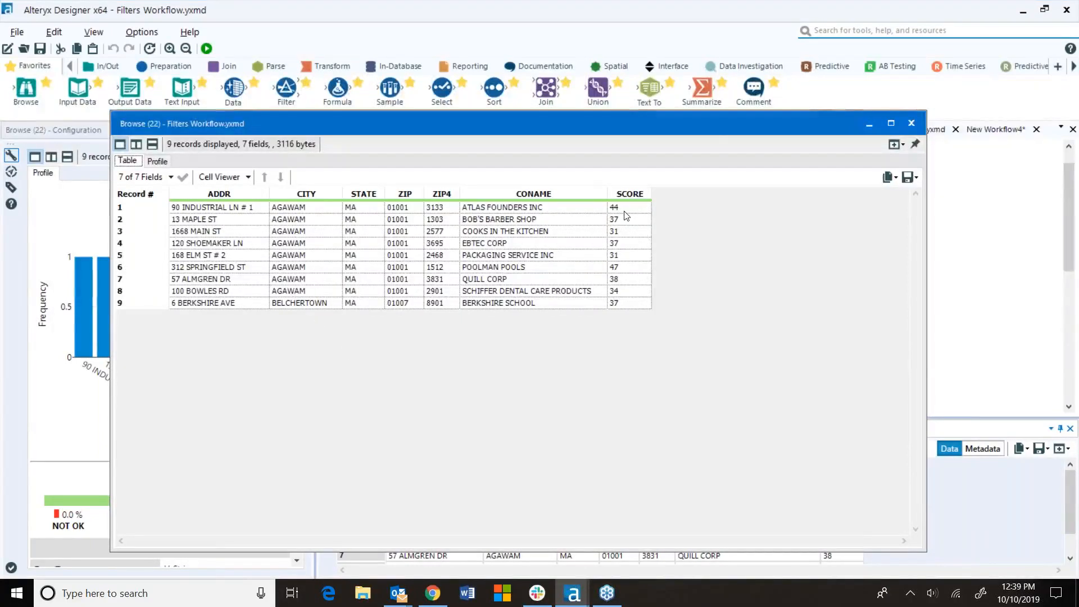
{"action": "left_click", "coordinate": [911, 122]}
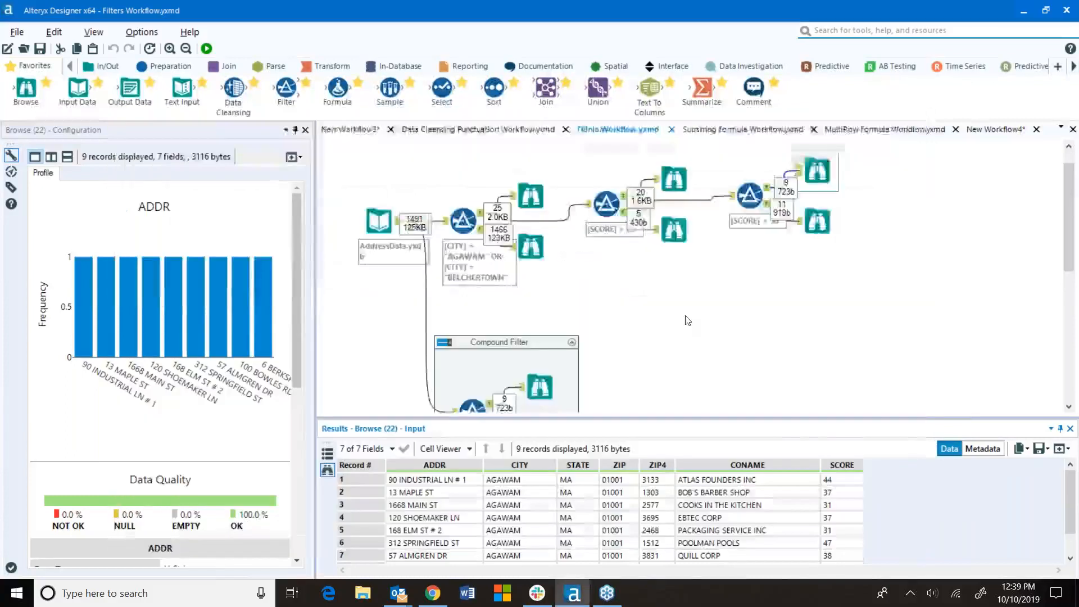
Examine the Compound Filter container's custom expression combining the SCORE range and CITY conditions, and compare it with the three chained filters.
{"action": "scroll", "coordinate": [685, 313], "scroll_direction": "down", "scroll_amount": 5}
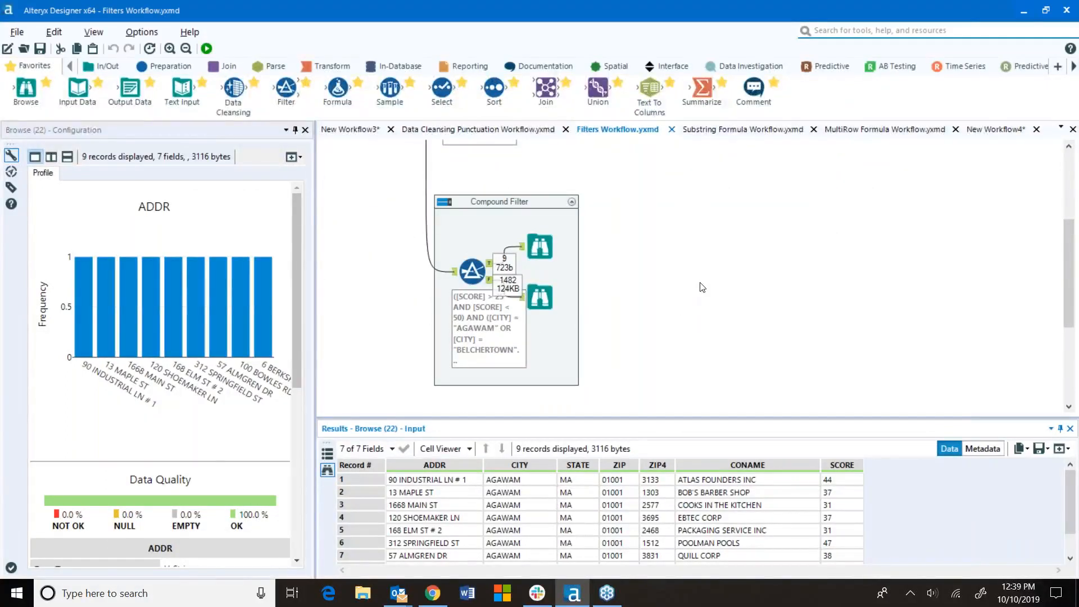
{"action": "left_click", "coordinate": [487, 277]}
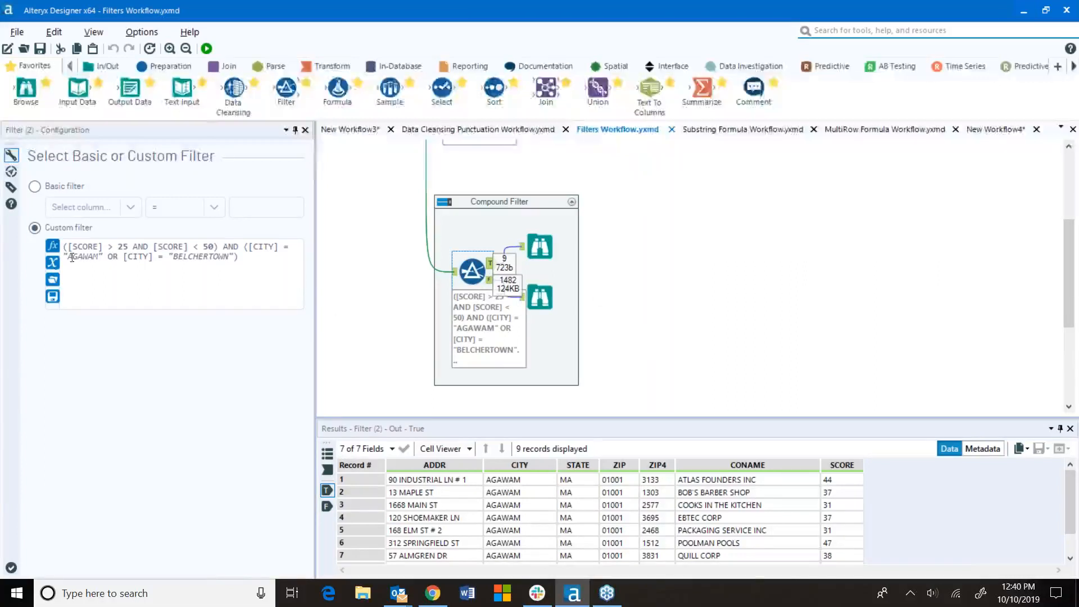
{"action": "scroll", "coordinate": [650, 265], "scroll_direction": "up", "scroll_amount": 5}
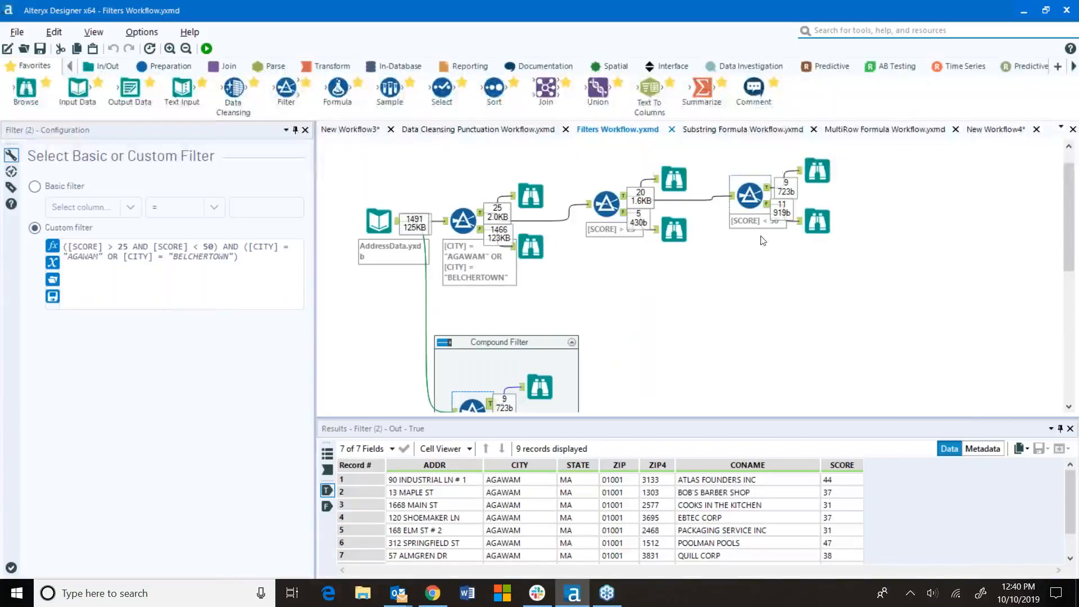
{"action": "scroll", "coordinate": [688, 287], "scroll_direction": "down", "scroll_amount": 1}
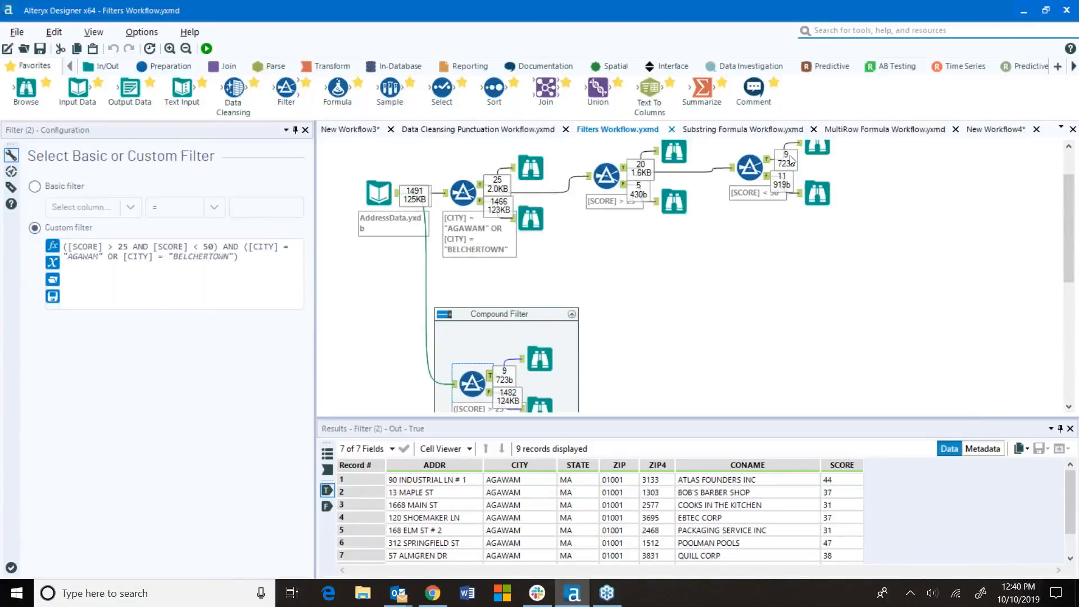
Examine all records from the compound filter's true-output Browse tool in a new window, and close that window.
{"action": "left_click", "coordinate": [538, 361]}
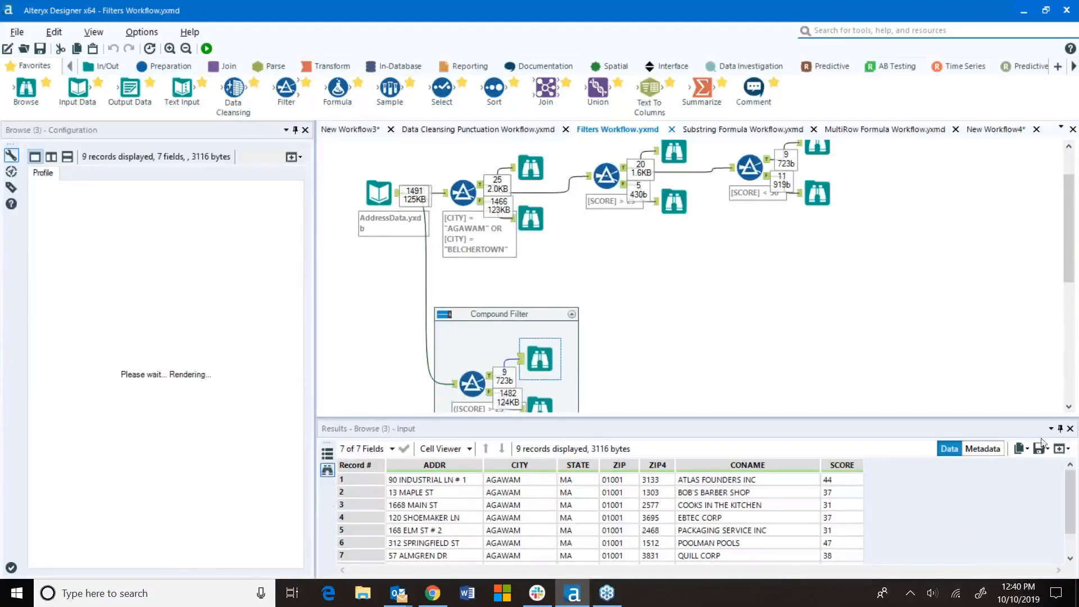
{"action": "left_click", "coordinate": [1062, 448]}
{"action": "left_click", "coordinate": [1056, 464]}
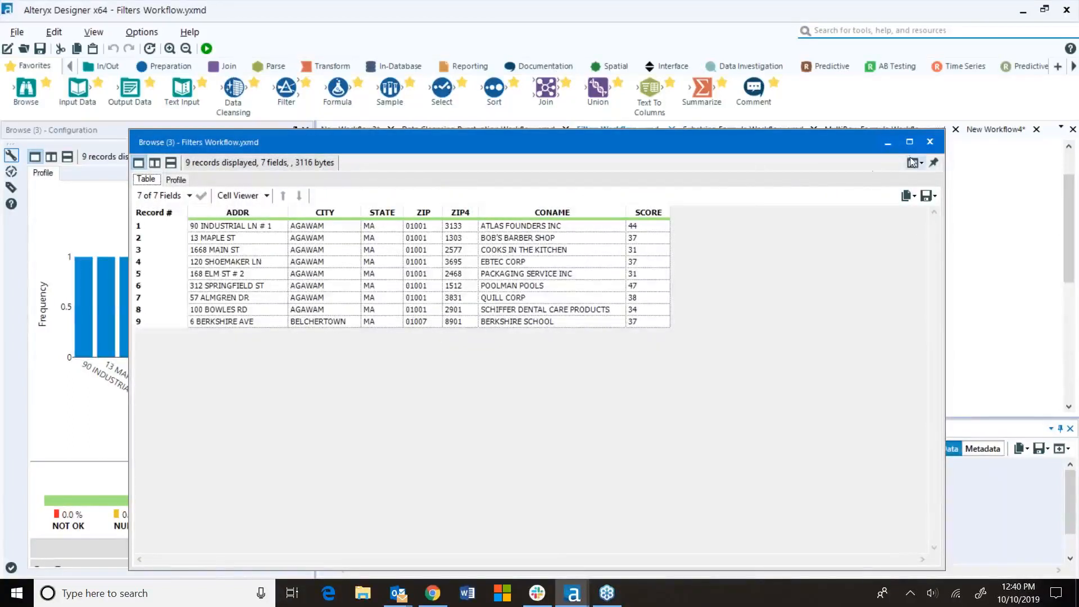
{"action": "left_click", "coordinate": [930, 142]}
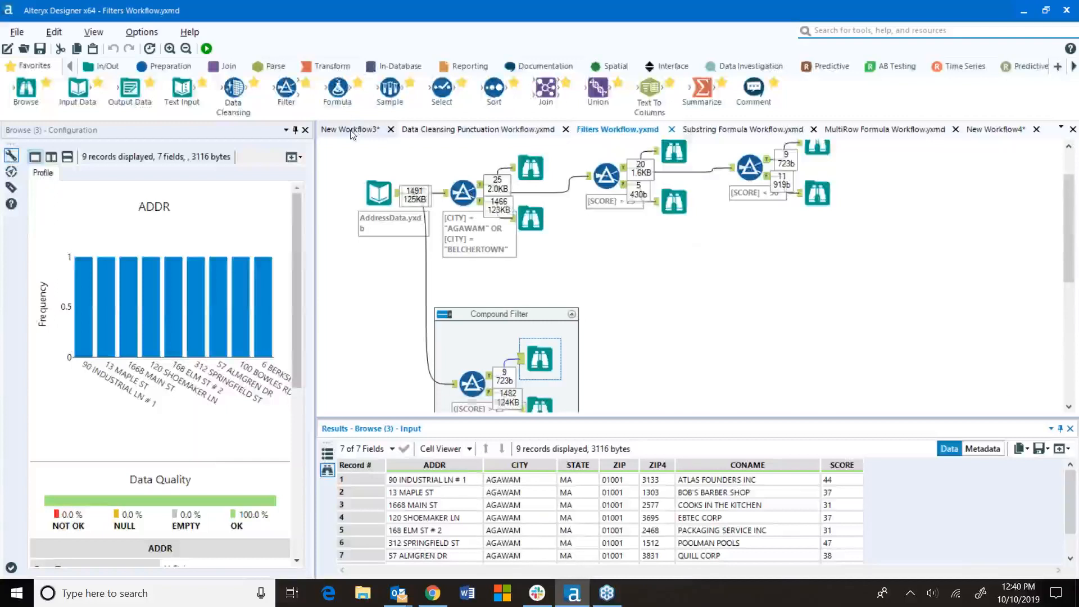
In New Workflow3, add an Input Data tool below the 2013-counties.csv stream, load Customers.csv into it and preview its fields.
{"action": "left_click", "coordinate": [354, 146]}
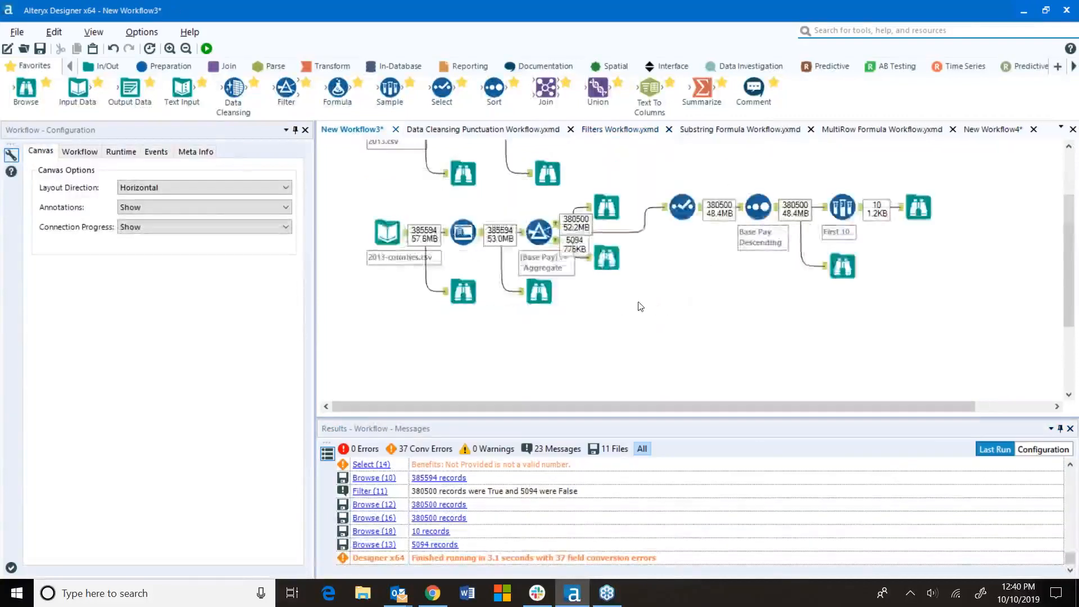
{"action": "scroll", "coordinate": [641, 306], "scroll_direction": "down", "scroll_amount": 2}
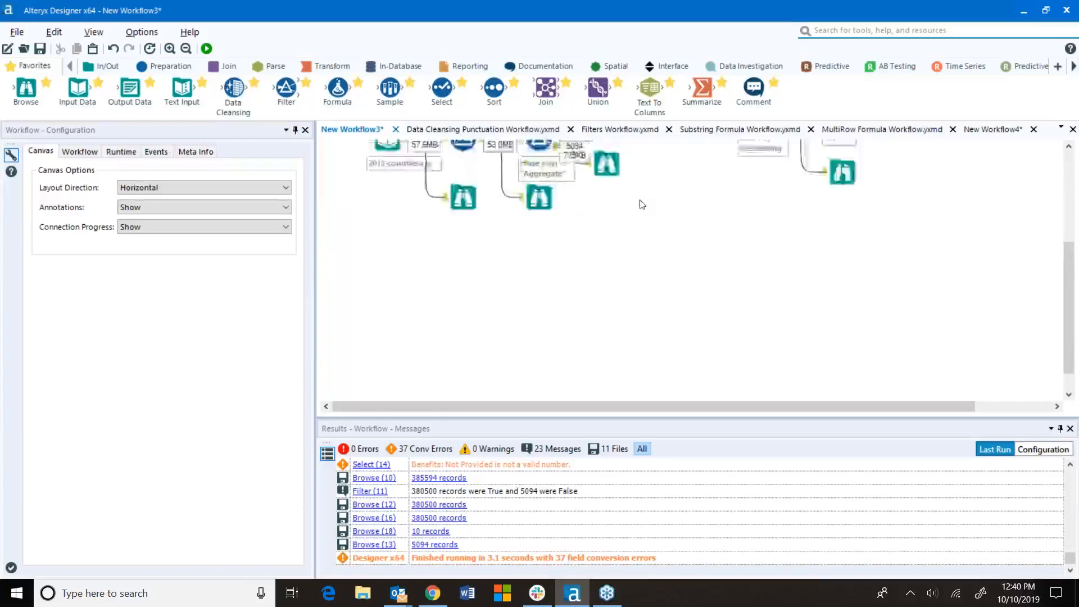
{"action": "left_click_drag", "start_coordinate": [77, 88], "coordinate": [398, 240]}
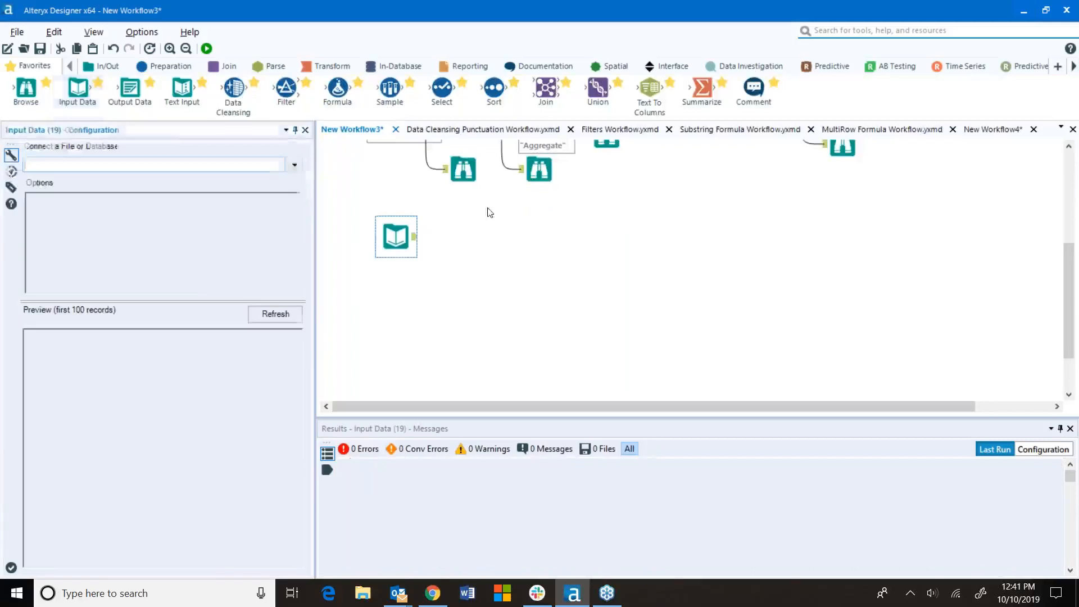
{"action": "left_click", "coordinate": [295, 166]}
{"action": "left_click", "coordinate": [296, 186]}
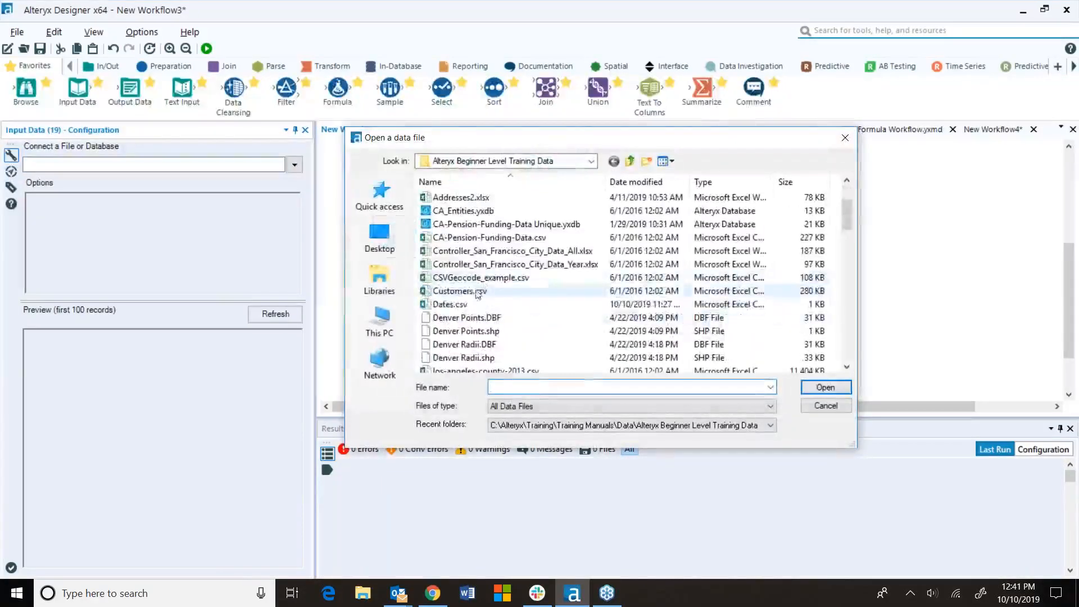
{"action": "left_click", "coordinate": [472, 291]}
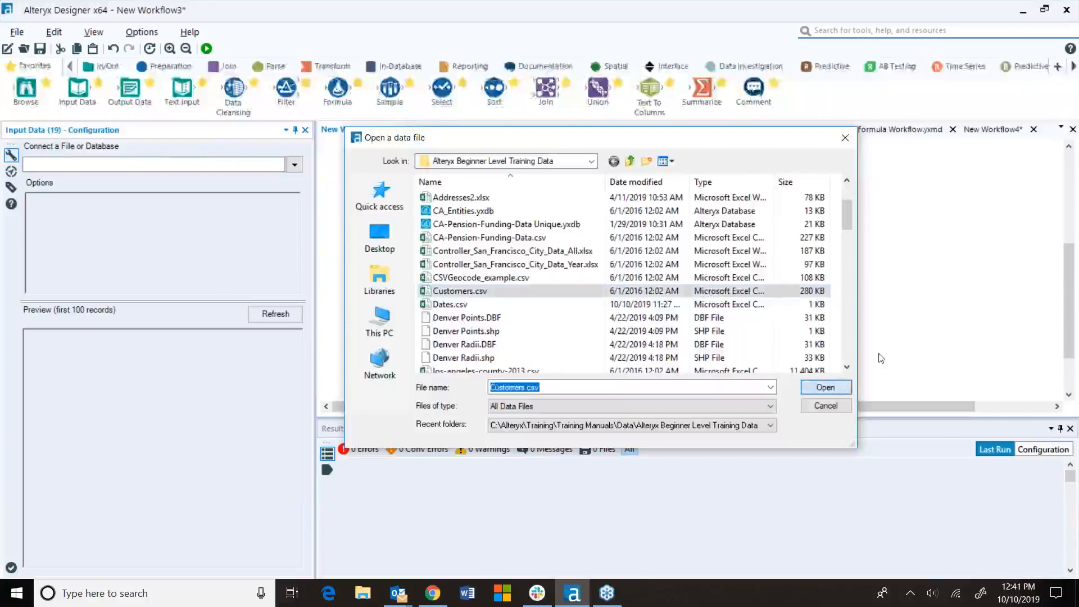
{"action": "left_click", "coordinate": [840, 388]}
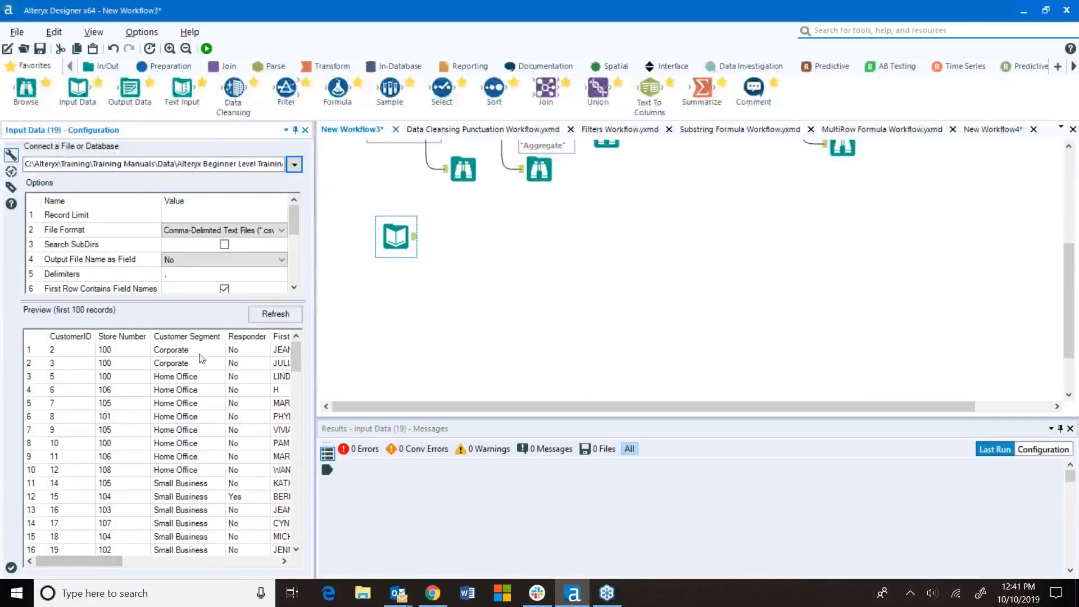
{"action": "left_click_drag", "start_coordinate": [103, 563], "coordinate": [359, 334]}
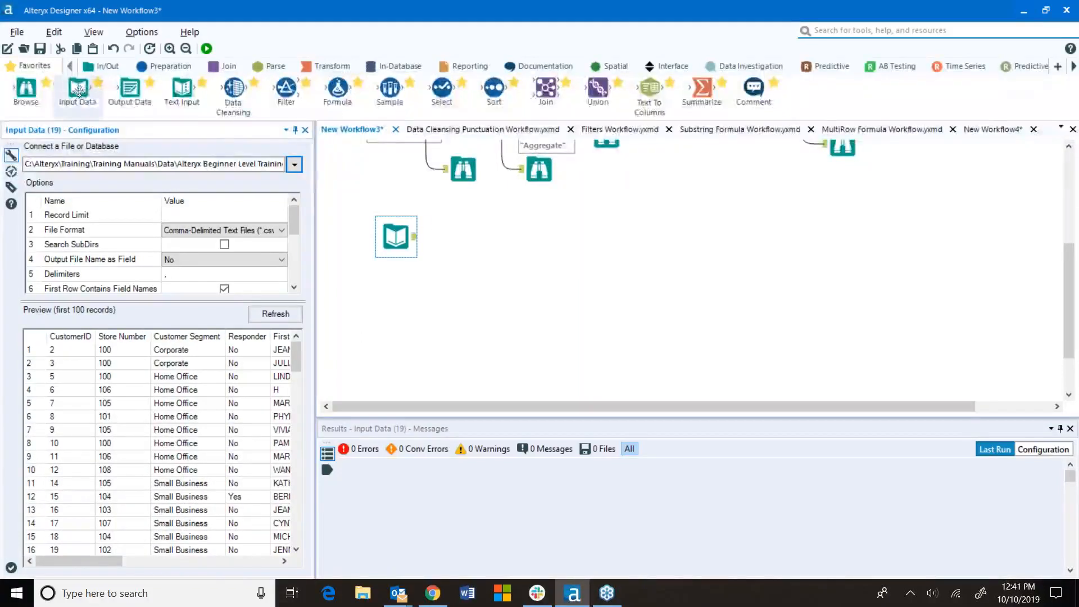
{"action": "left_click_drag", "start_coordinate": [394, 235], "coordinate": [386, 252]}
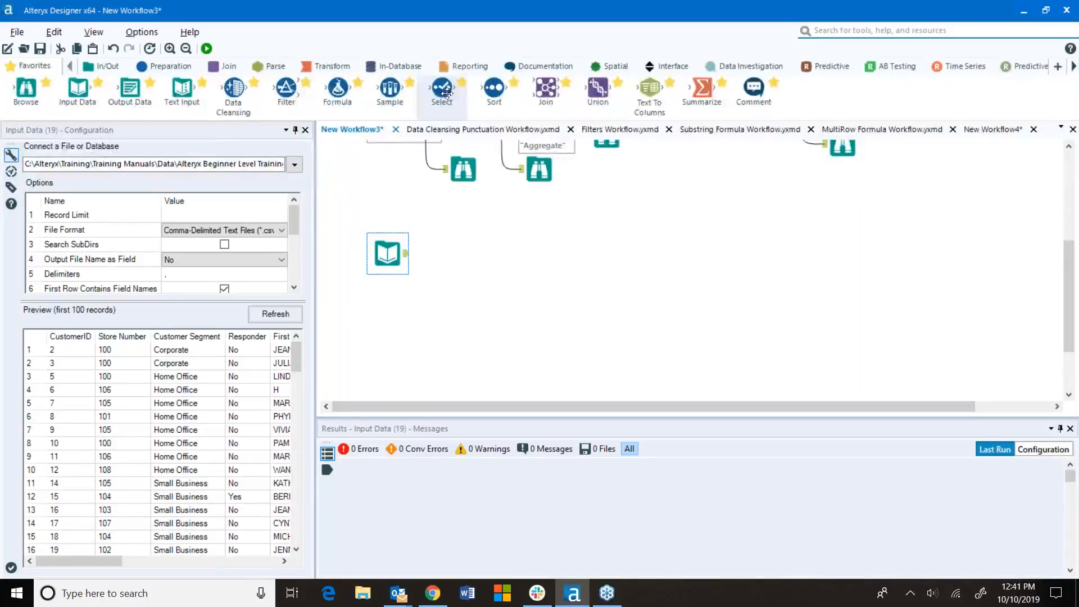
Connect a Summarize tool to the Customers.csv input and review the aggregation actions it offers, including the Finance and Numeric ones.
{"action": "left_click", "coordinate": [168, 66]}
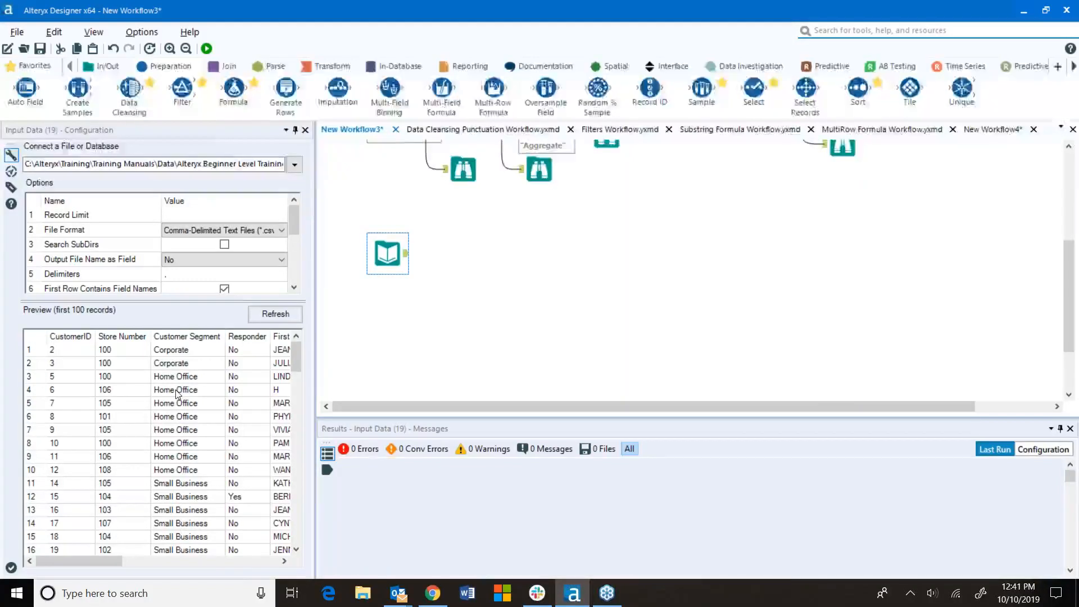
{"action": "left_click", "coordinate": [31, 65]}
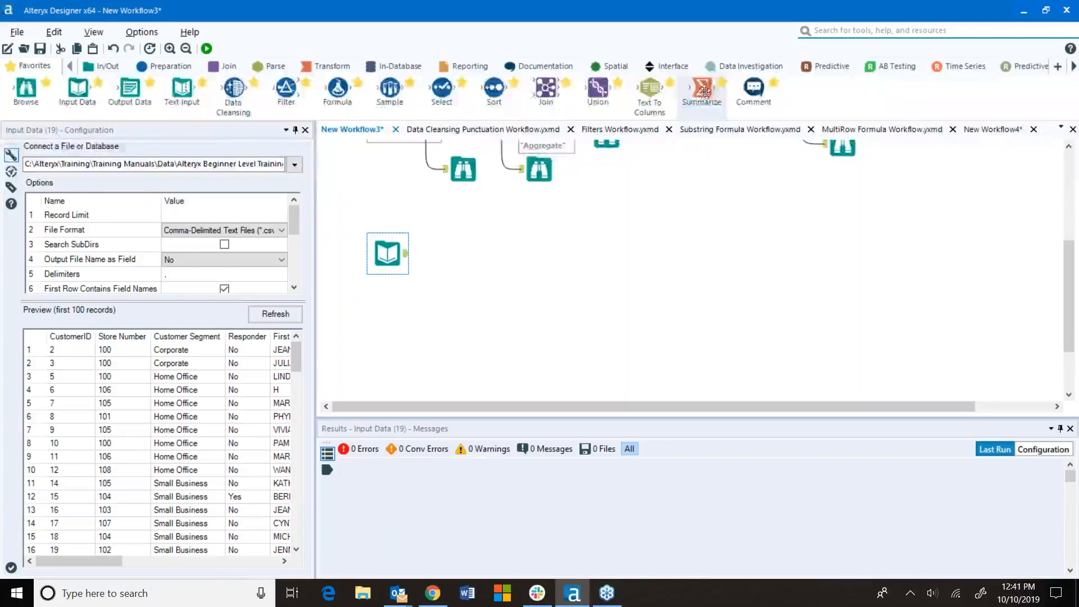
{"action": "left_click_drag", "start_coordinate": [706, 92], "coordinate": [465, 255]}
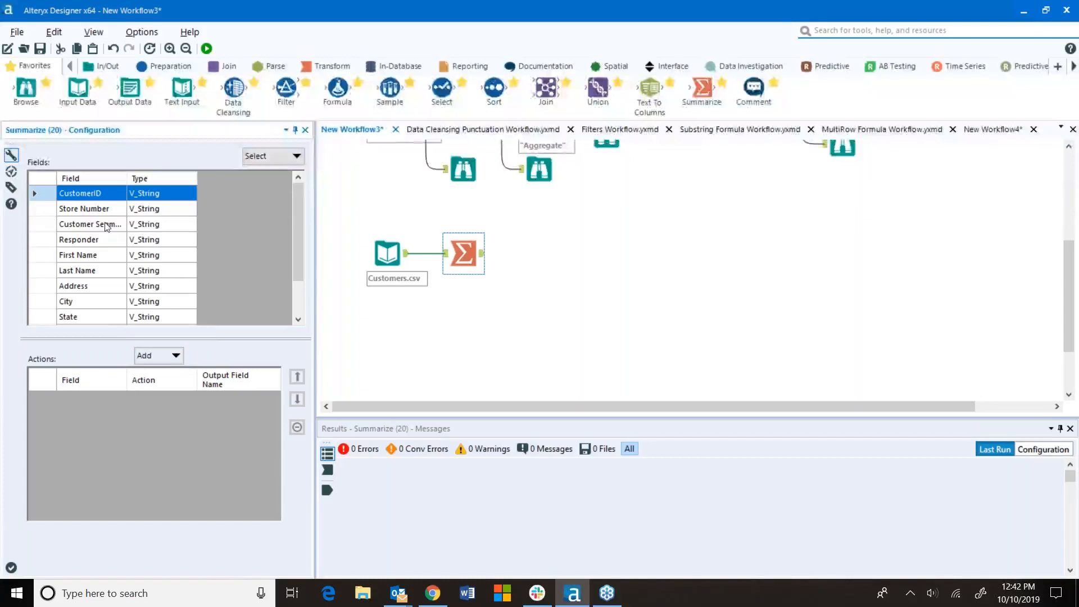
{"action": "left_click", "coordinate": [174, 356]}
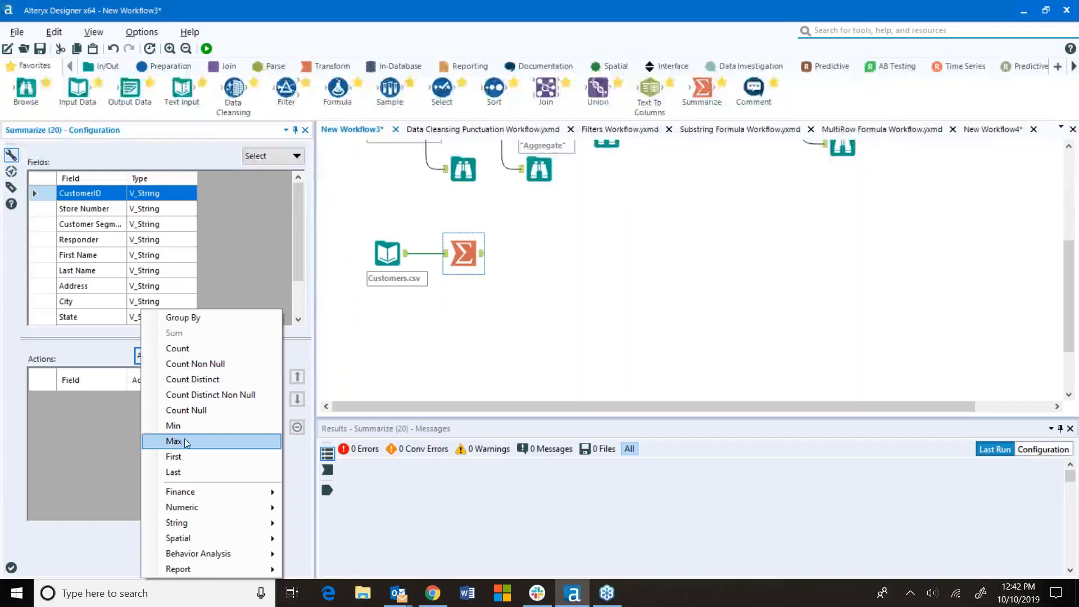
{"action": "mouse_move", "coordinate": [236, 504]}
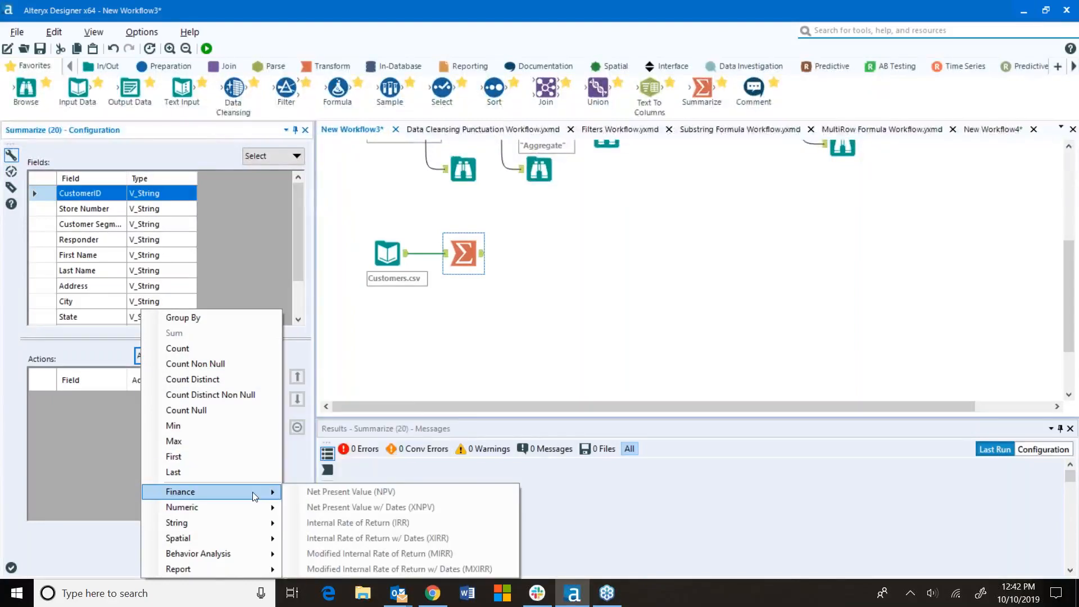
{"action": "mouse_move", "coordinate": [261, 529]}
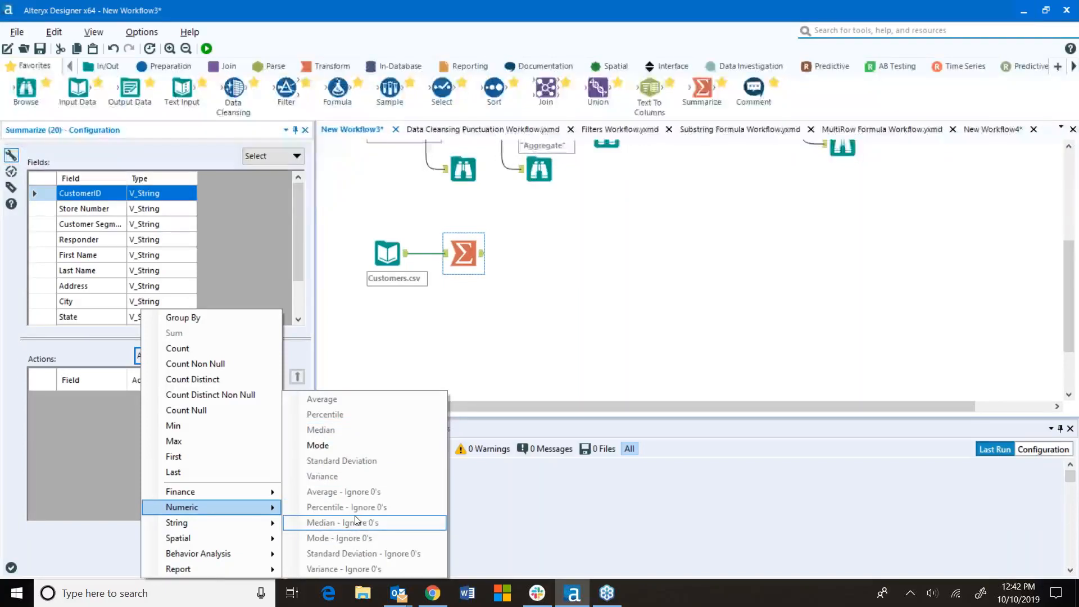
Add a Group By action on the Customer Segment field in the Summarize tool.
{"action": "left_click", "coordinate": [117, 226]}
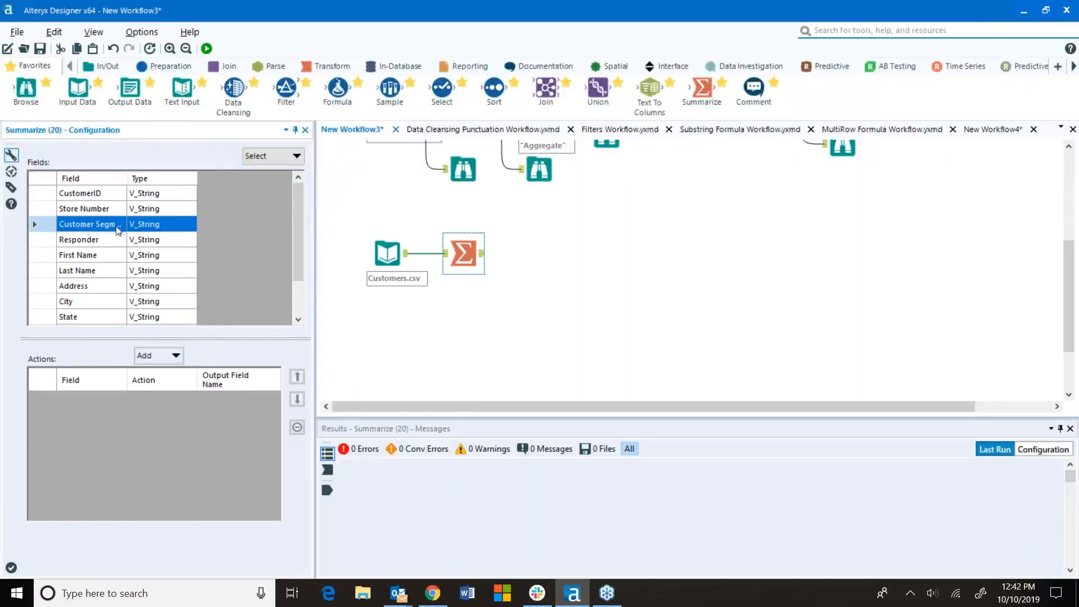
{"action": "left_click", "coordinate": [175, 356]}
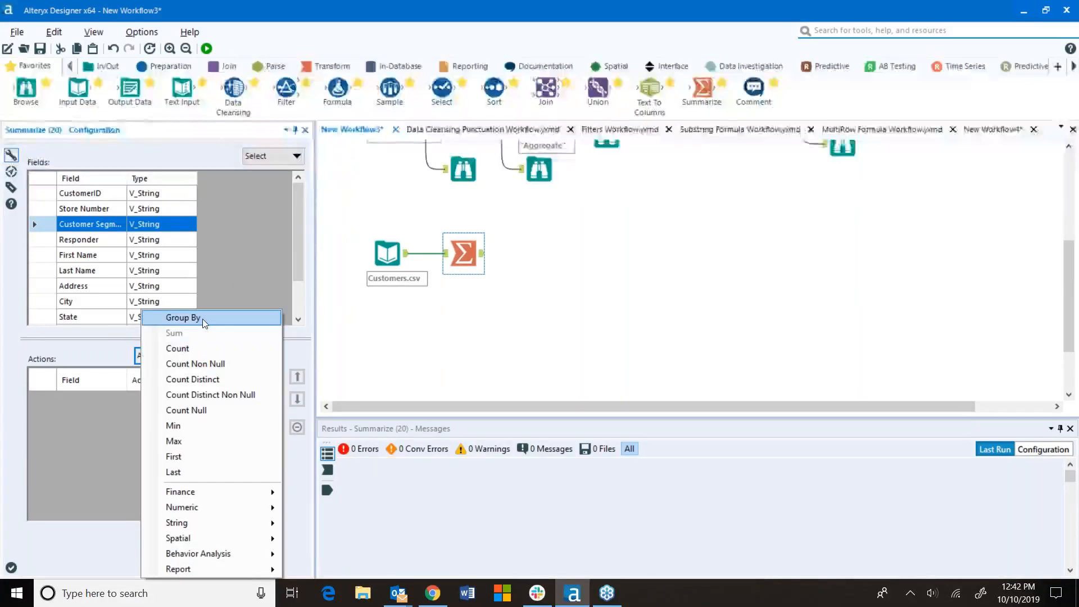
{"action": "left_click", "coordinate": [203, 318]}
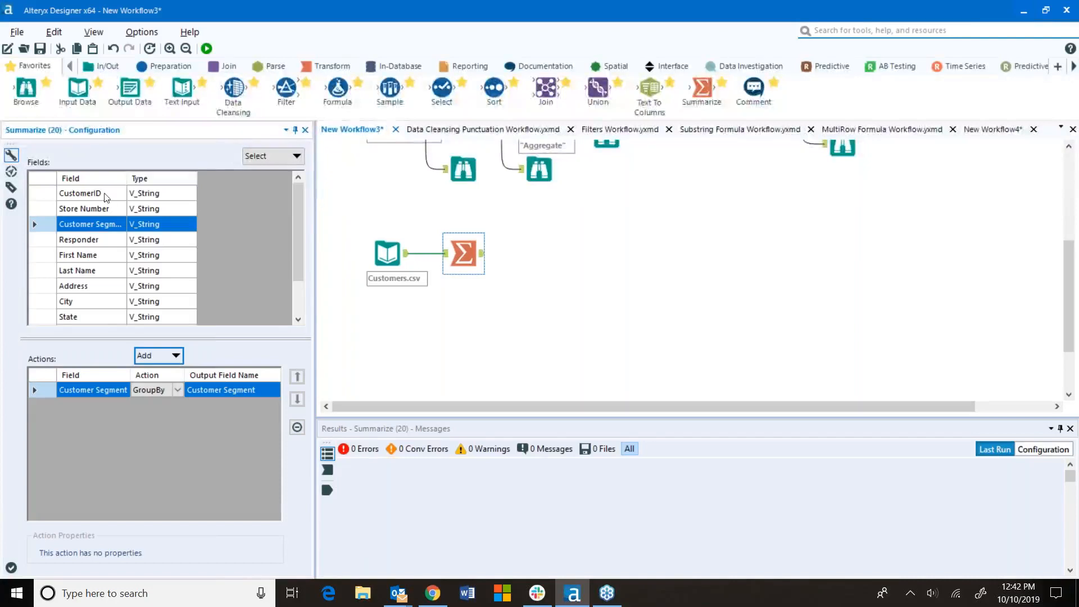
{"action": "left_click", "coordinate": [176, 359]}
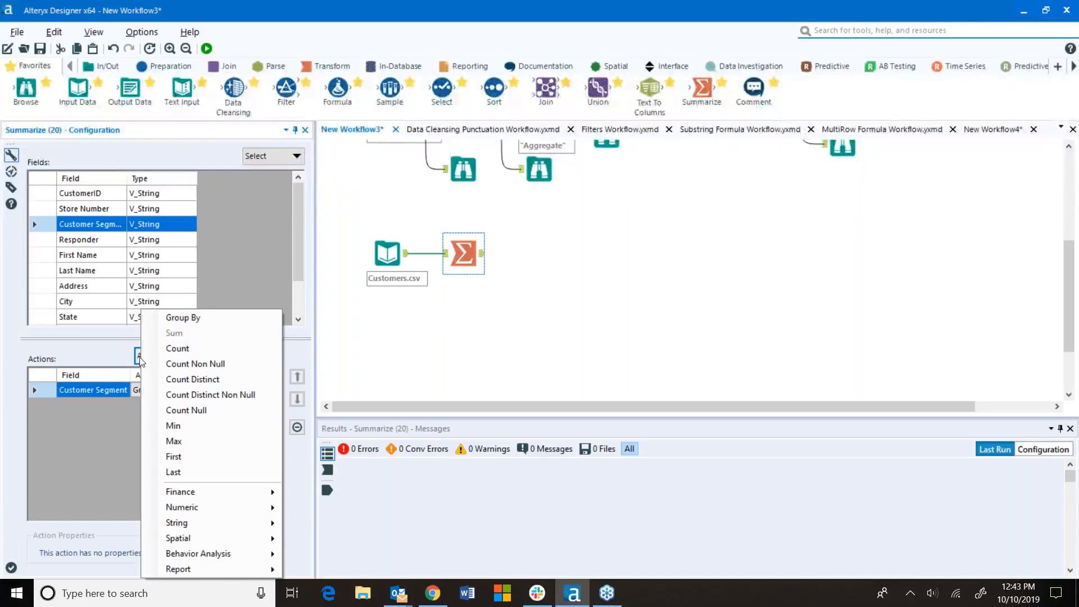
{"action": "left_click", "coordinate": [105, 357]}
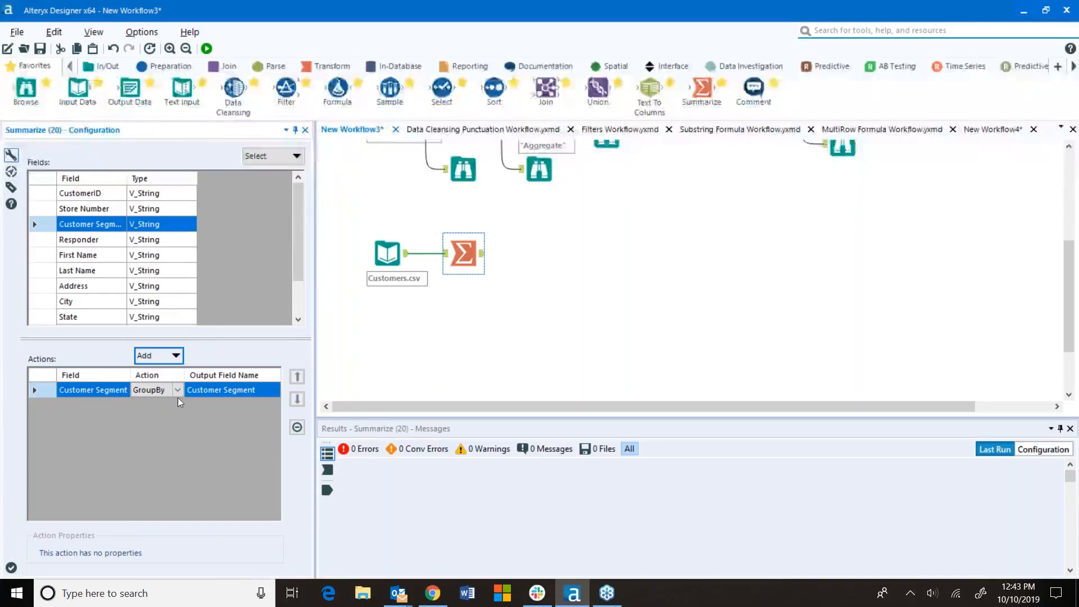
Run the workflow, dismiss the completion message, and examine the Summarize tool's output and its available fields.
{"action": "left_click", "coordinate": [206, 48]}
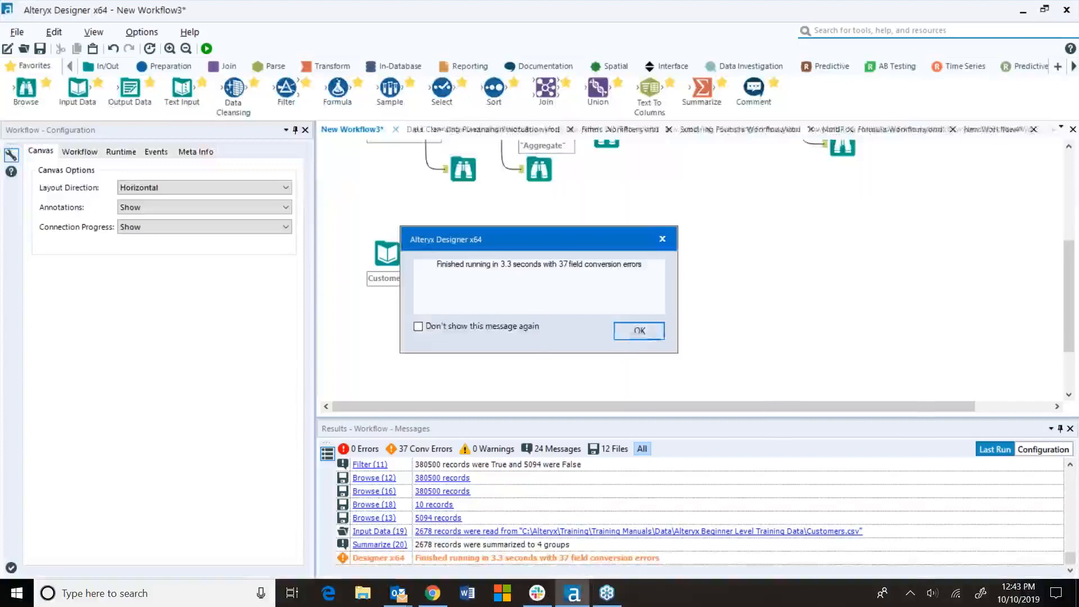
{"action": "left_click", "coordinate": [636, 330]}
{"action": "left_click", "coordinate": [483, 262]}
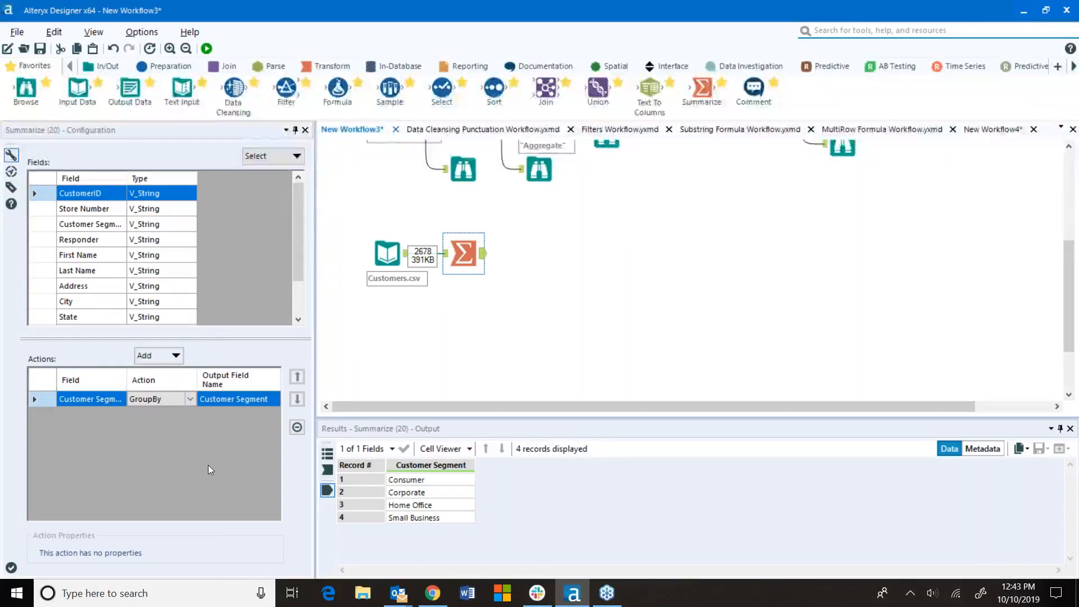
{"action": "scroll", "coordinate": [104, 227], "scroll_direction": "down", "scroll_amount": 1}
{"action": "scroll", "coordinate": [104, 228], "scroll_direction": "up", "scroll_amount": 1}
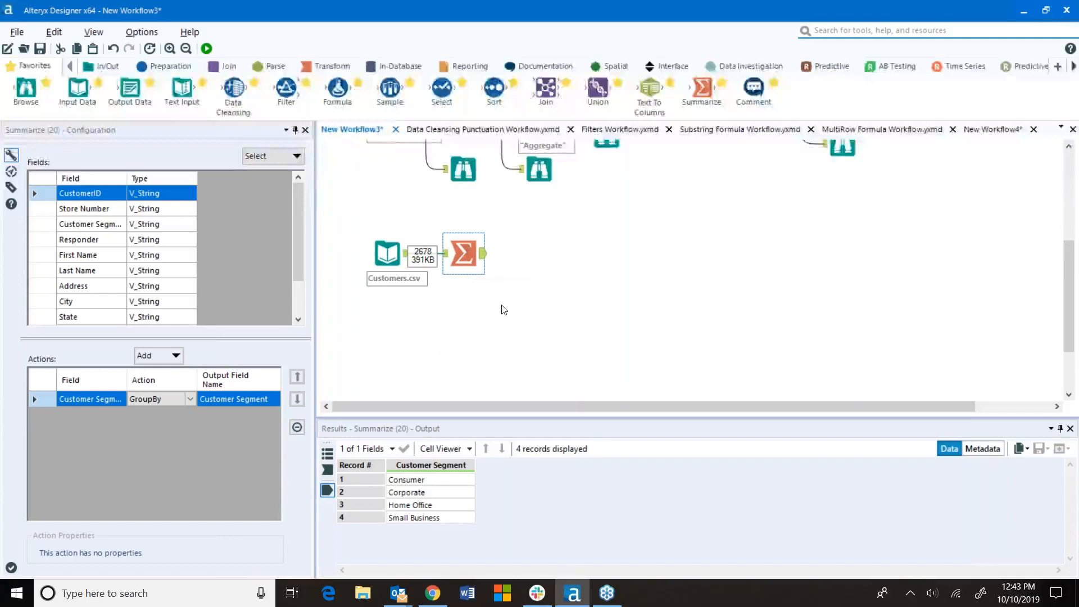
{"action": "scroll", "coordinate": [123, 273], "scroll_direction": "down", "scroll_amount": 1}
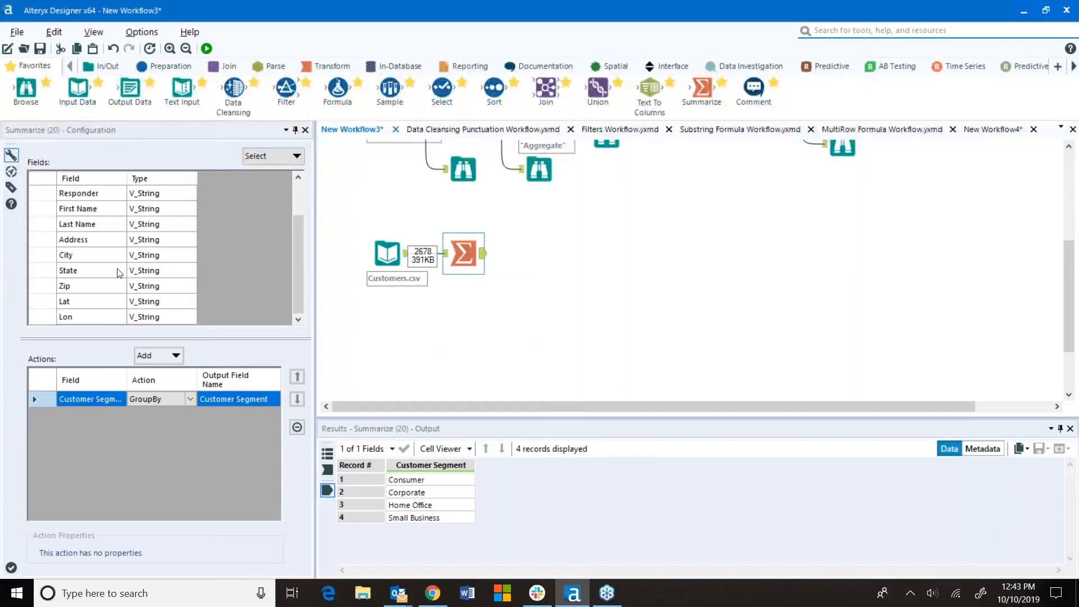
{"action": "scroll", "coordinate": [122, 272], "scroll_direction": "up", "scroll_amount": 1}
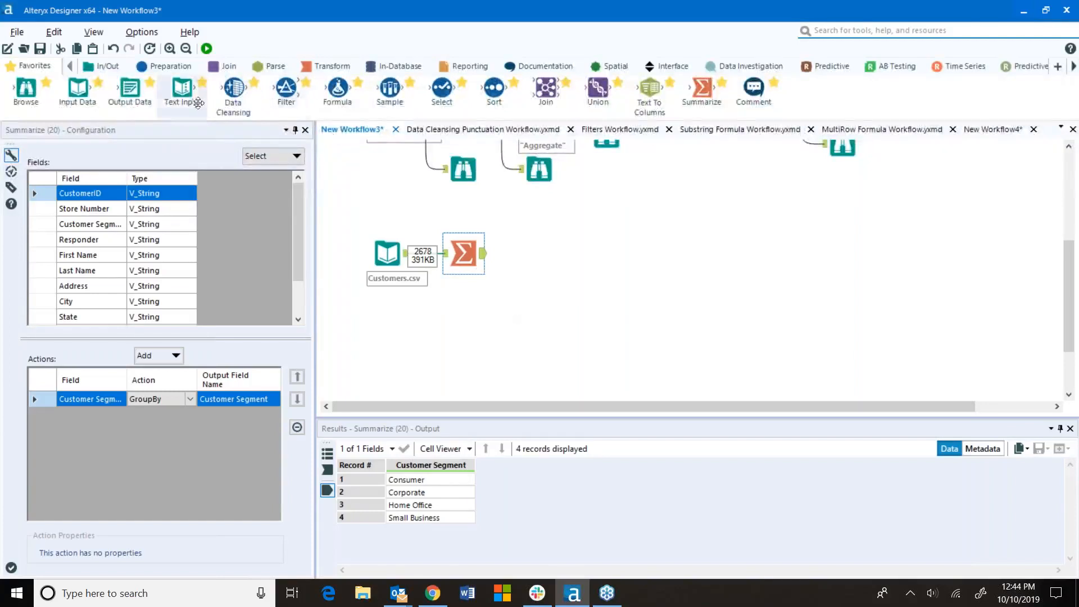
Add a second Input Data tool below Customers.csv, load Transactions.xml into it and preview its fields.
{"action": "left_click_drag", "start_coordinate": [78, 91], "coordinate": [387, 346]}
{"action": "left_click", "coordinate": [294, 164]}
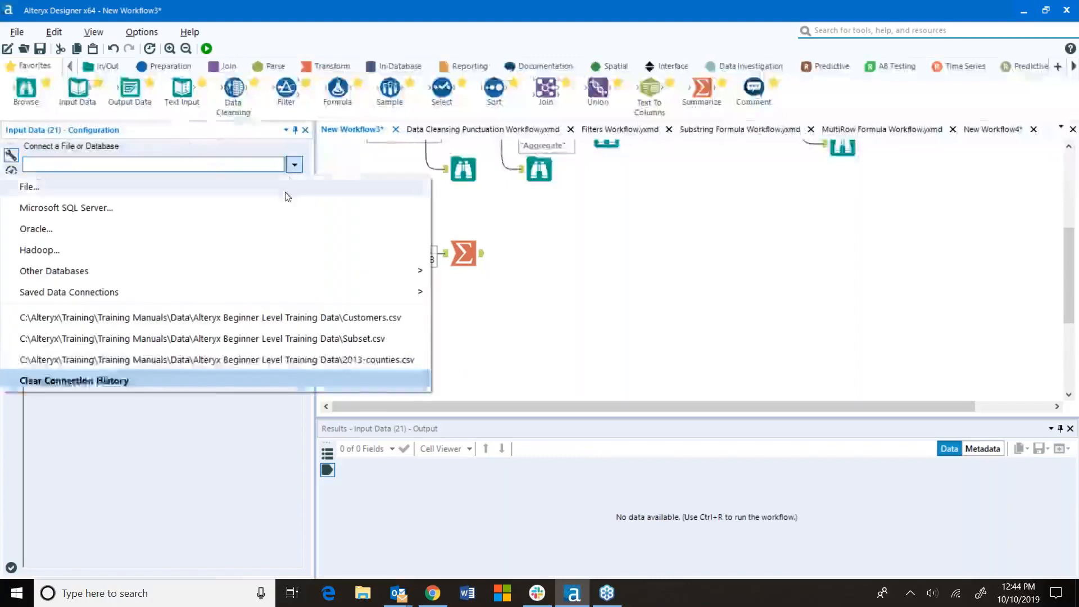
{"action": "left_click", "coordinate": [286, 188]}
{"action": "scroll", "coordinate": [512, 315], "scroll_direction": "down", "scroll_amount": 10}
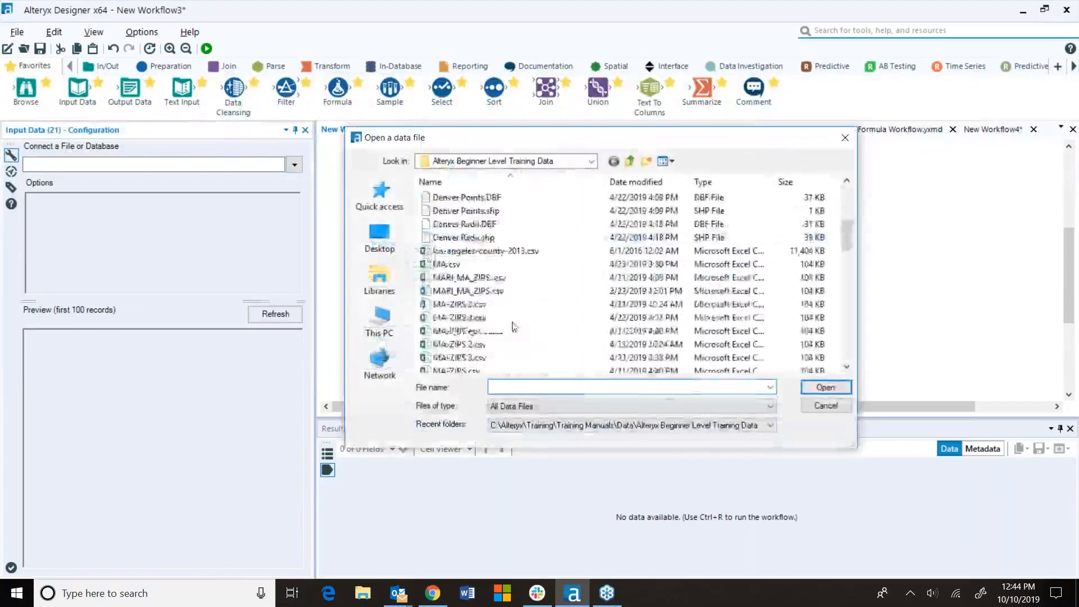
{"action": "scroll", "coordinate": [512, 324], "scroll_direction": "down", "scroll_amount": 8}
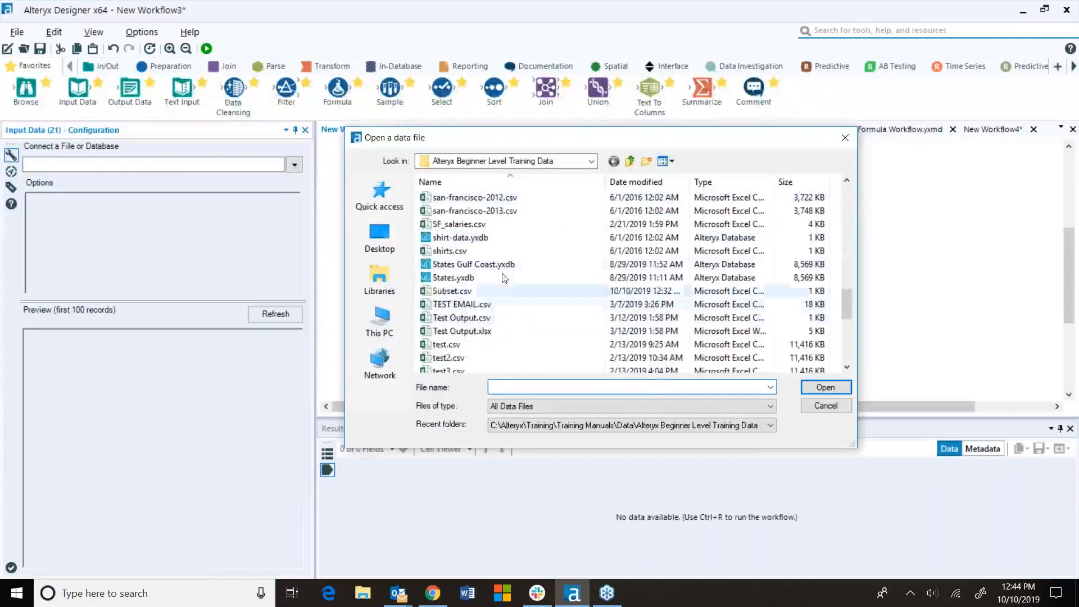
{"action": "scroll", "coordinate": [500, 276], "scroll_direction": "down", "scroll_amount": 3}
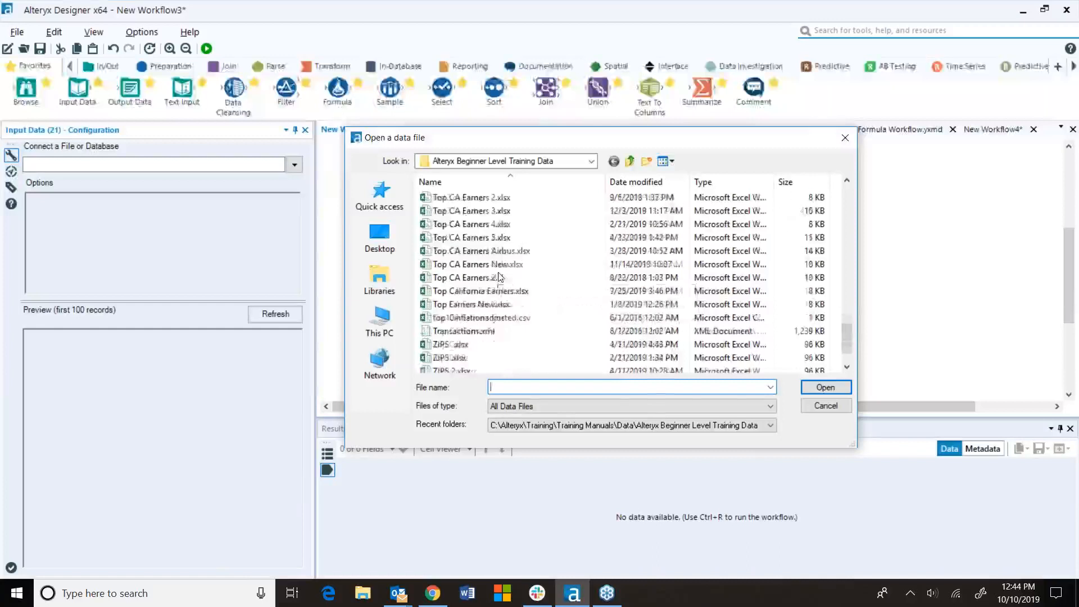
{"action": "left_click", "coordinate": [489, 331]}
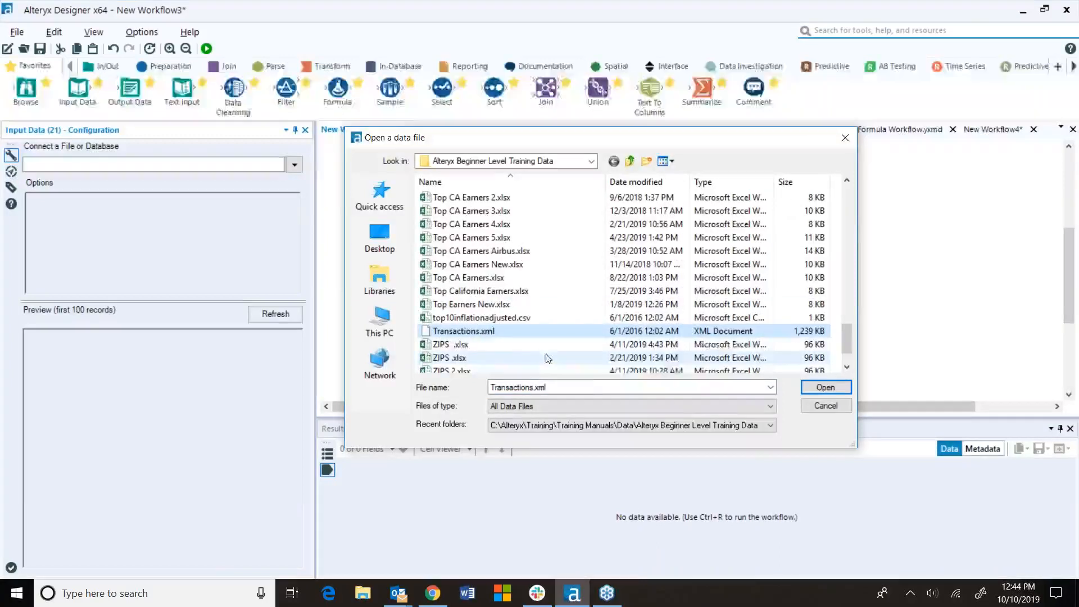
{"action": "left_click", "coordinate": [585, 405]}
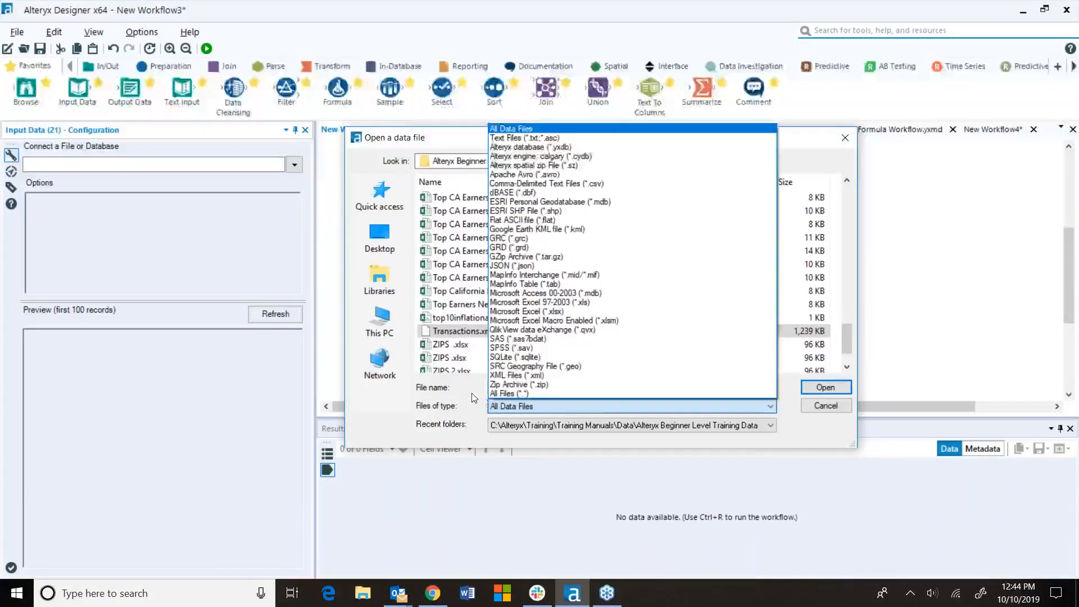
{"action": "left_click", "coordinate": [528, 408]}
{"action": "left_click", "coordinate": [825, 387]}
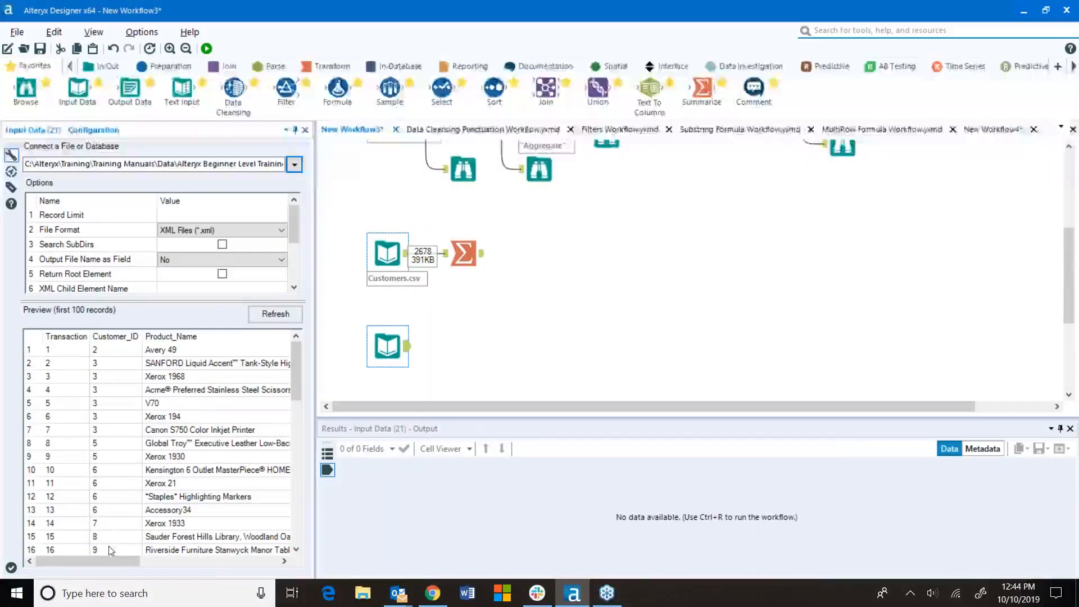
{"action": "left_click_drag", "start_coordinate": [108, 561], "coordinate": [47, 536]}
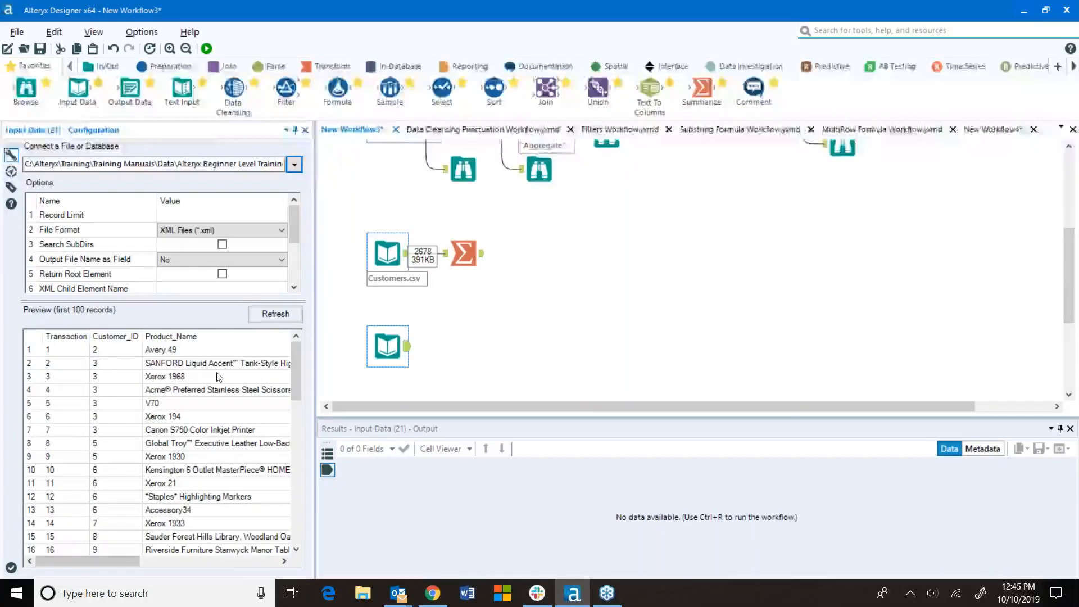
Dismiss the calendar reminder and add a Join tool with Customers.csv as its left input and Transactions.xml as its right input.
{"action": "left_click", "coordinate": [392, 250]}
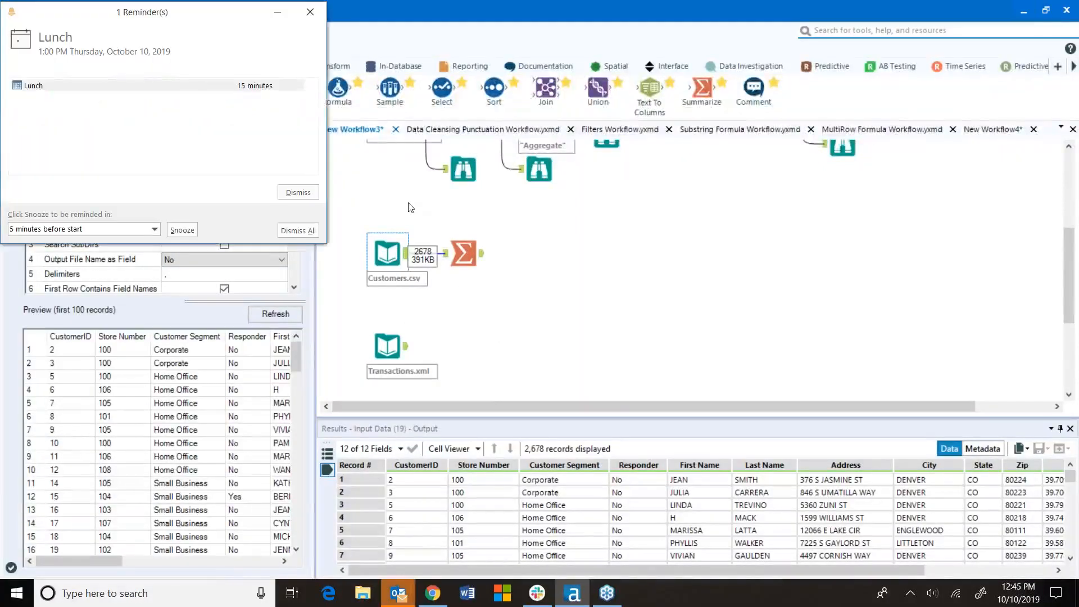
{"action": "left_click", "coordinate": [297, 193]}
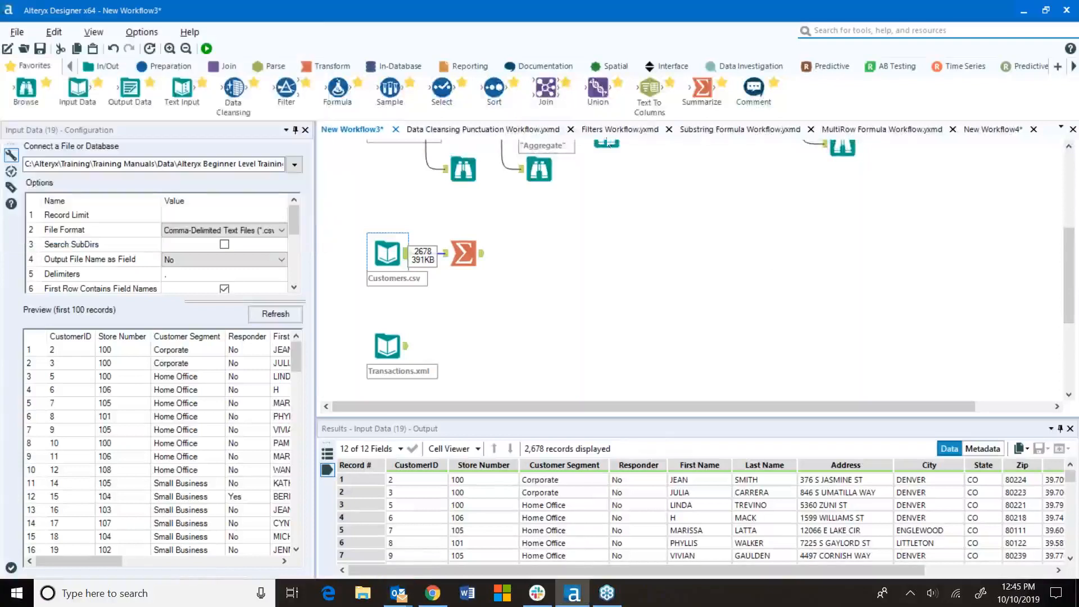
{"action": "left_click_drag", "start_coordinate": [545, 85], "coordinate": [497, 313]}
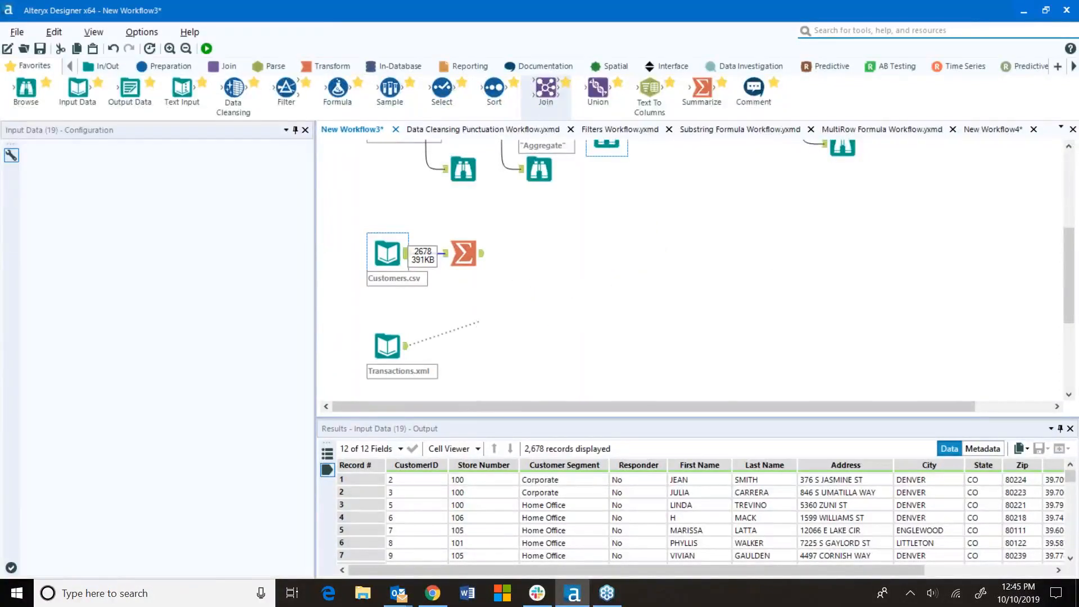
{"action": "left_click_drag", "start_coordinate": [410, 254], "coordinate": [497, 318]}
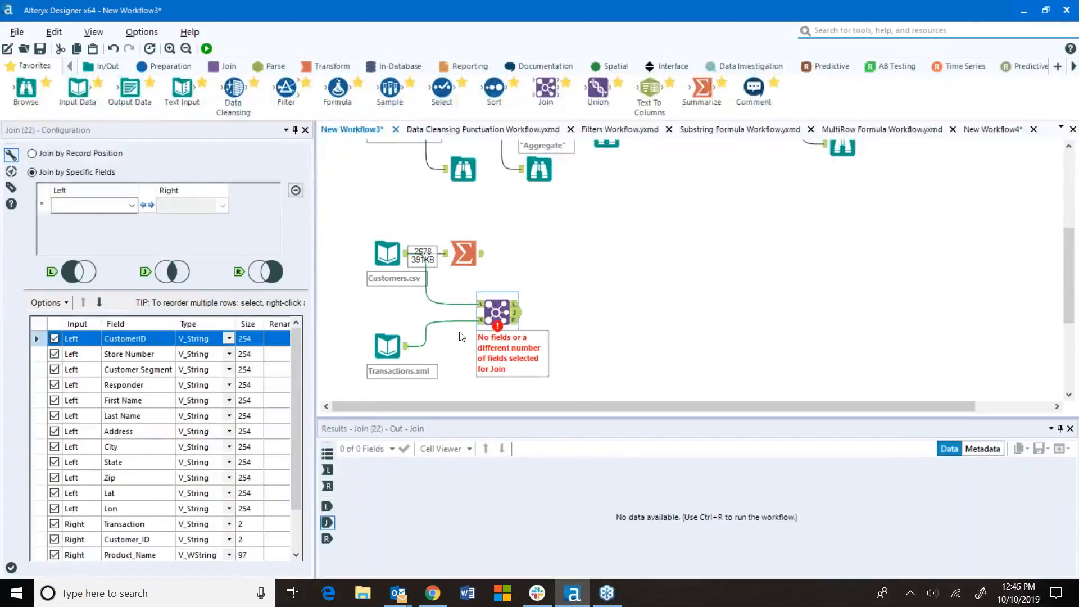
{"action": "left_click_drag", "start_coordinate": [497, 308], "coordinate": [489, 308]}
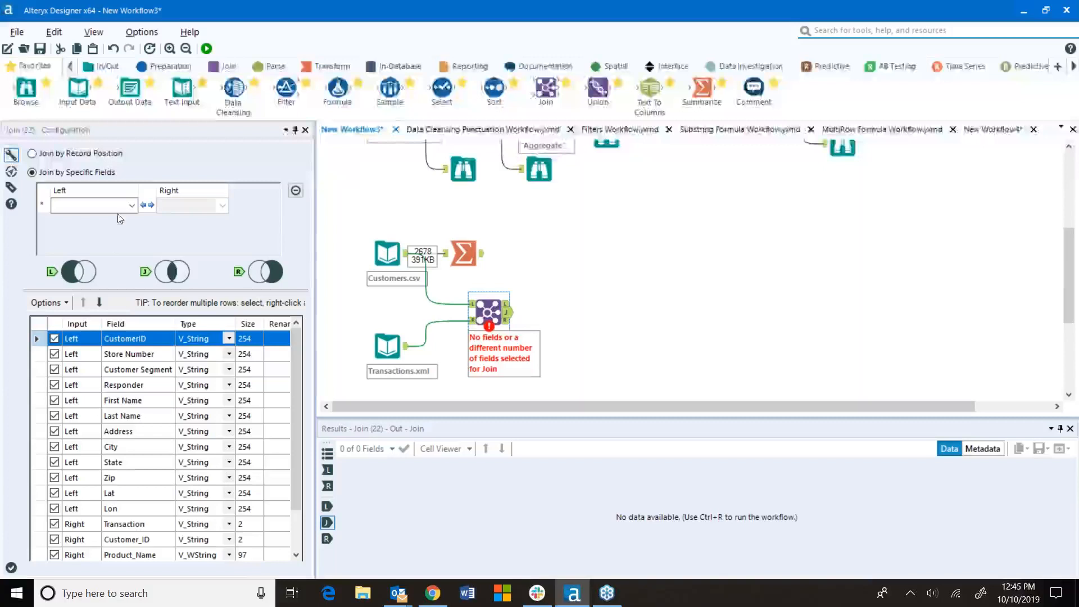
Join by specific fields, matching the left CustomerID field with the right Customer_ID field.
{"action": "left_click", "coordinate": [132, 206]}
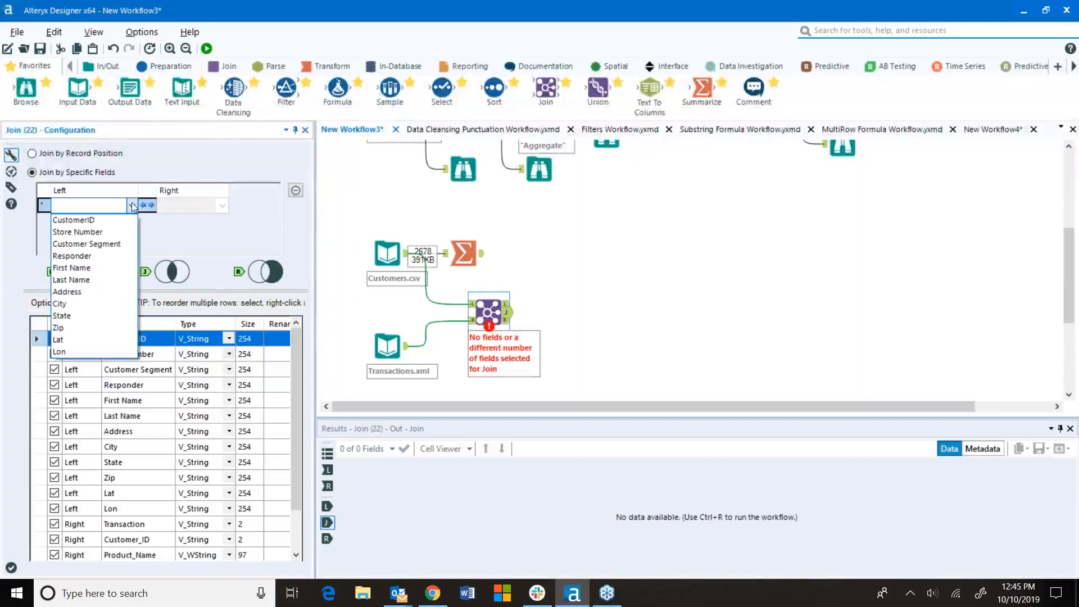
{"action": "left_click", "coordinate": [100, 221]}
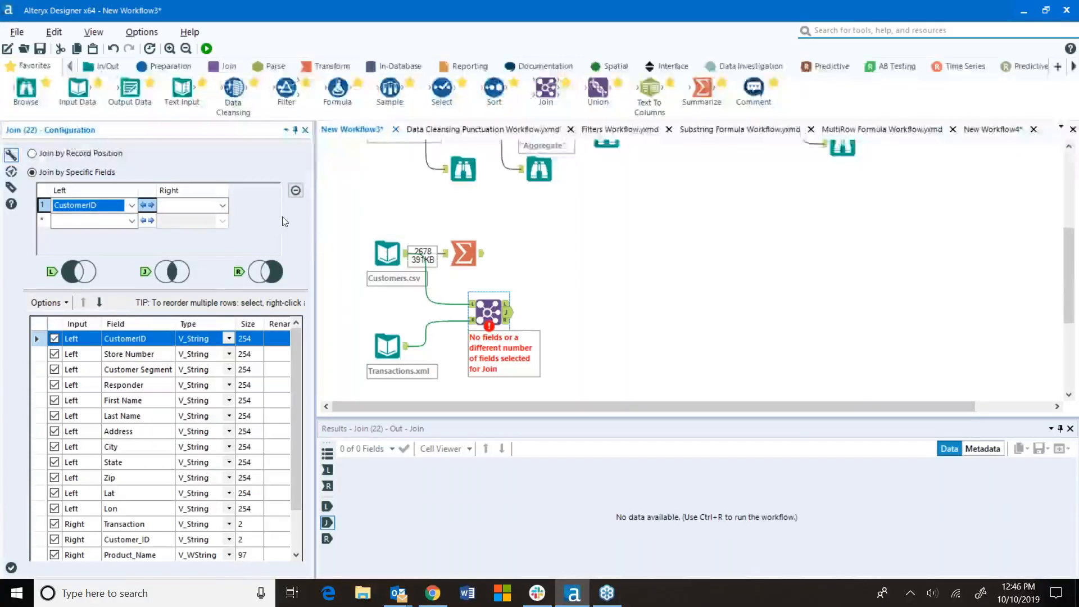
{"action": "left_click", "coordinate": [223, 205]}
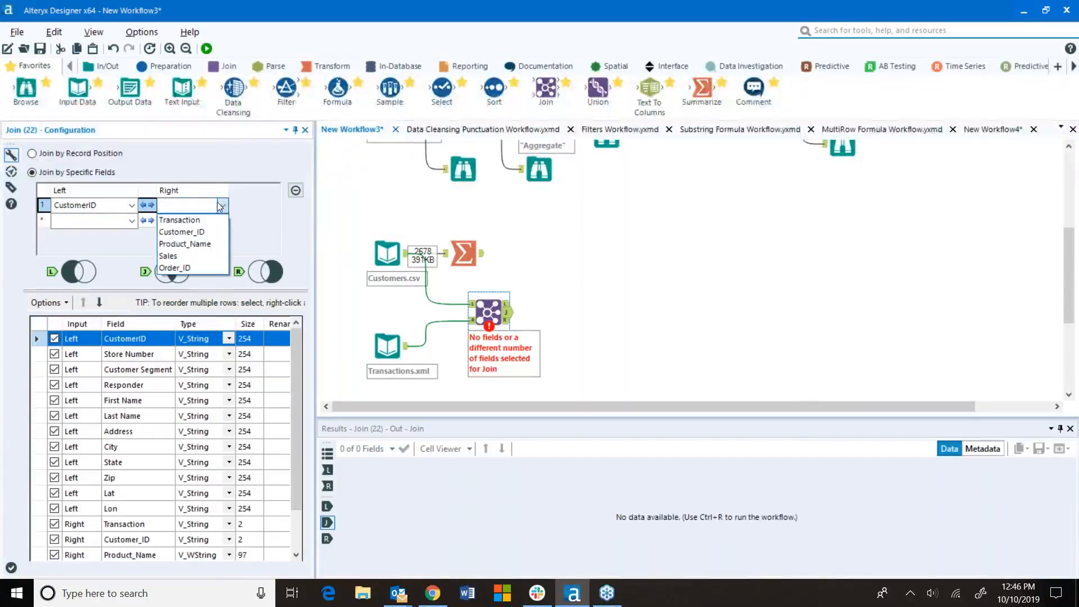
{"action": "left_click", "coordinate": [211, 232]}
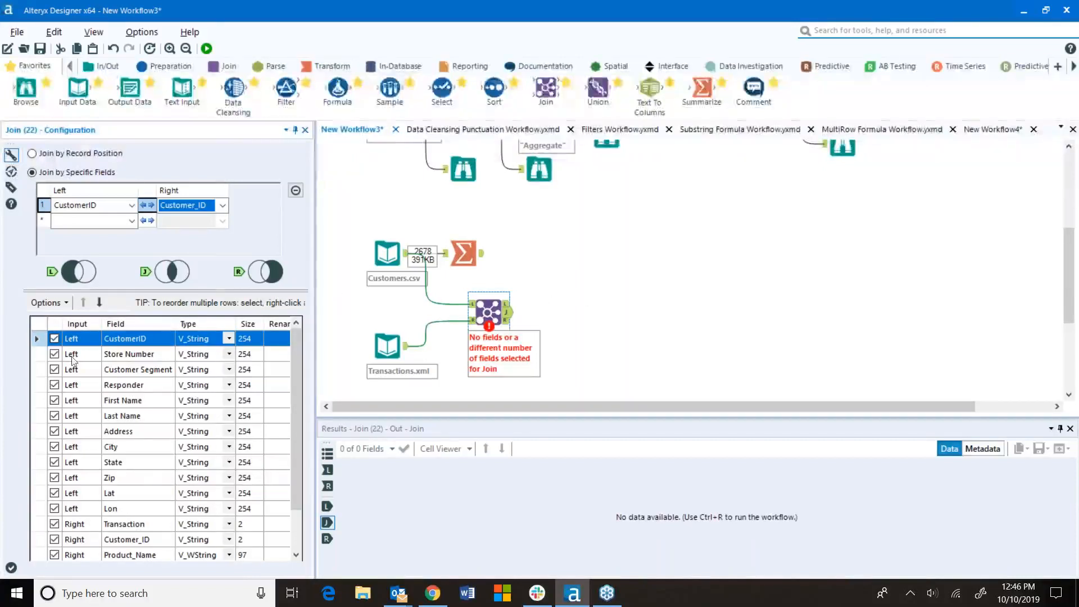
Exclude the duplicate right-input Customer_ID field from the Join output.
{"action": "scroll", "coordinate": [138, 430], "scroll_direction": "down", "scroll_amount": 1}
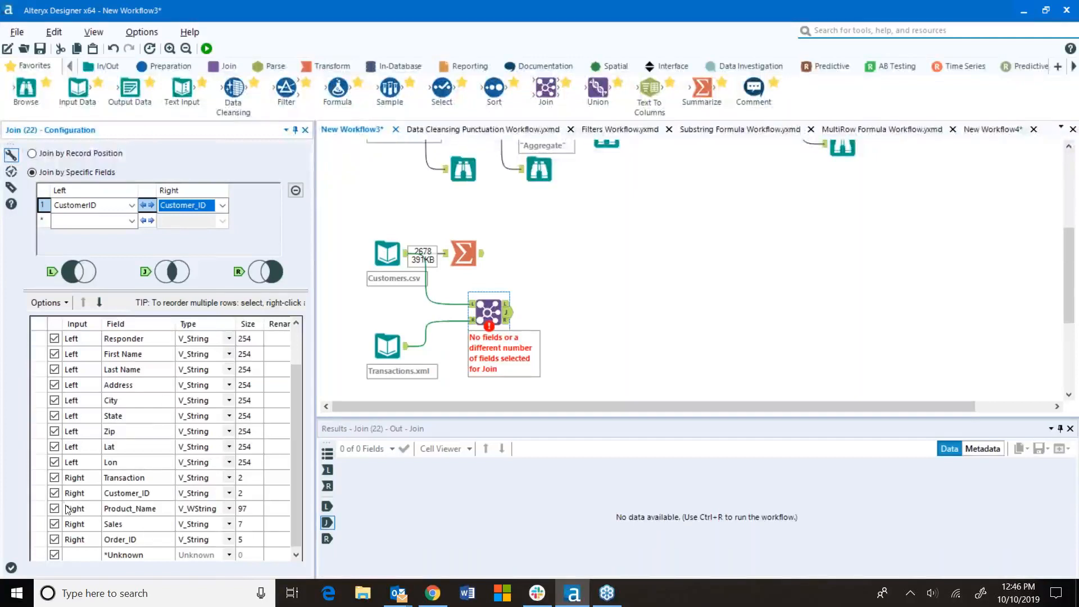
{"action": "left_click", "coordinate": [54, 493]}
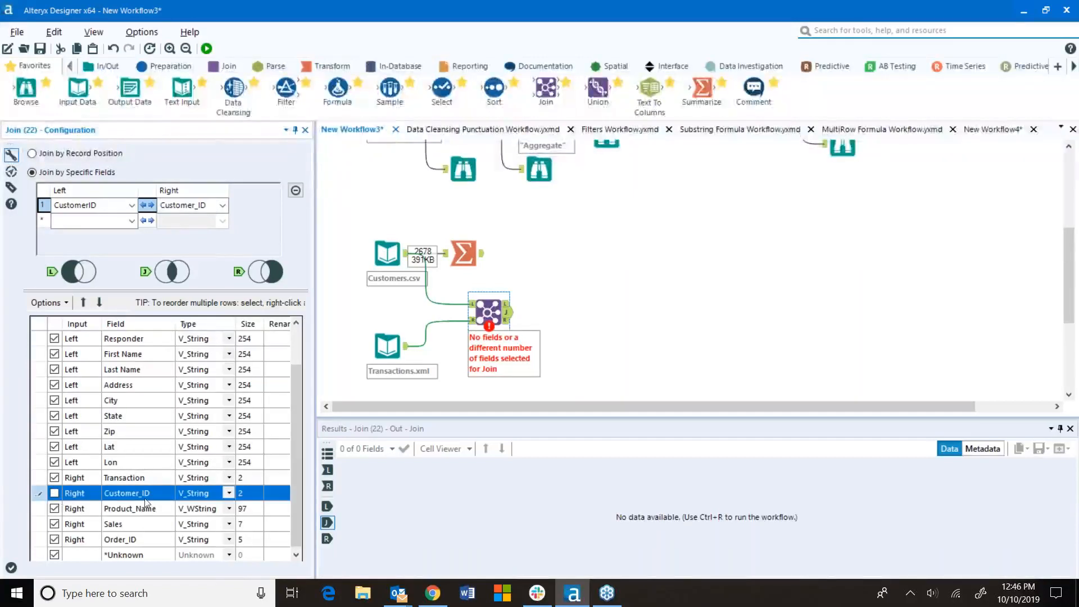
{"action": "scroll", "coordinate": [156, 459], "scroll_direction": "up", "scroll_amount": 1}
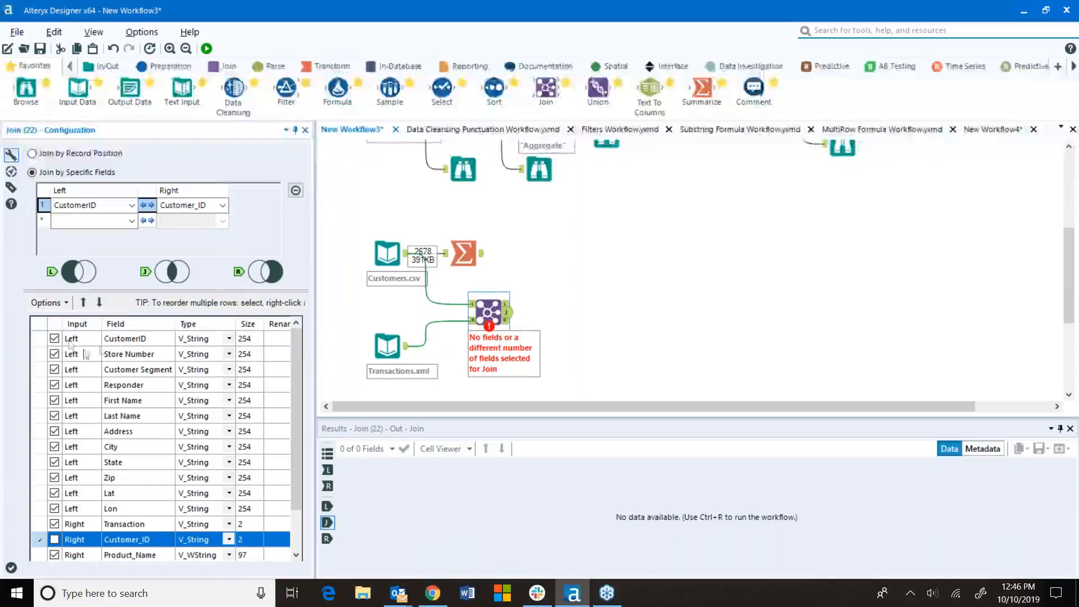
Add Browse tools to all three Join outputs, run the workflow and dismiss the completion message.
{"action": "right_click", "coordinate": [491, 314]}
{"action": "left_click", "coordinate": [562, 507]}
{"action": "left_click", "coordinate": [206, 49]}
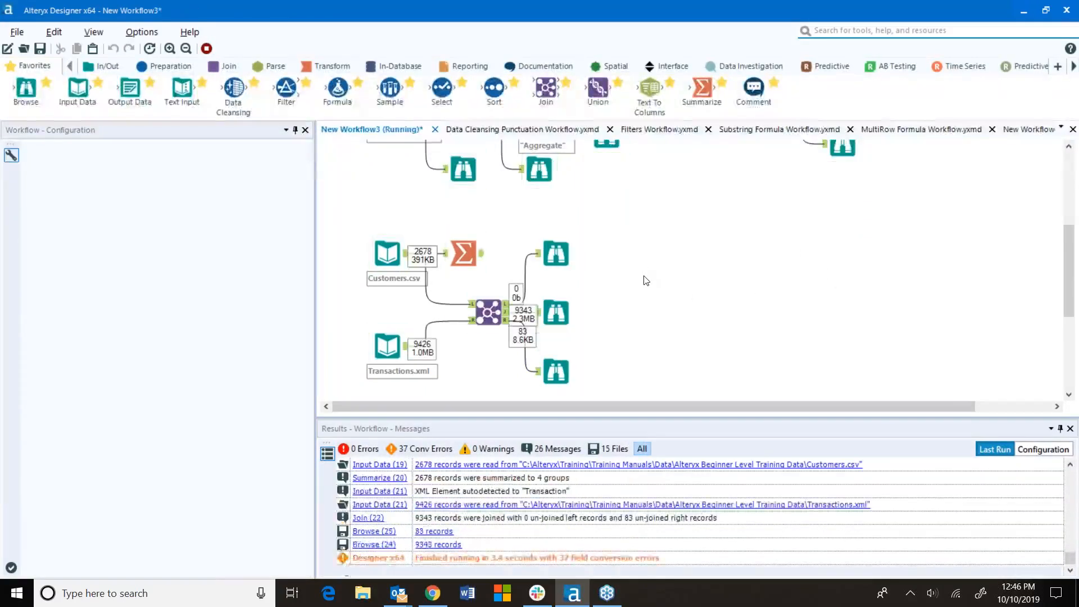
{"action": "left_click", "coordinate": [643, 332]}
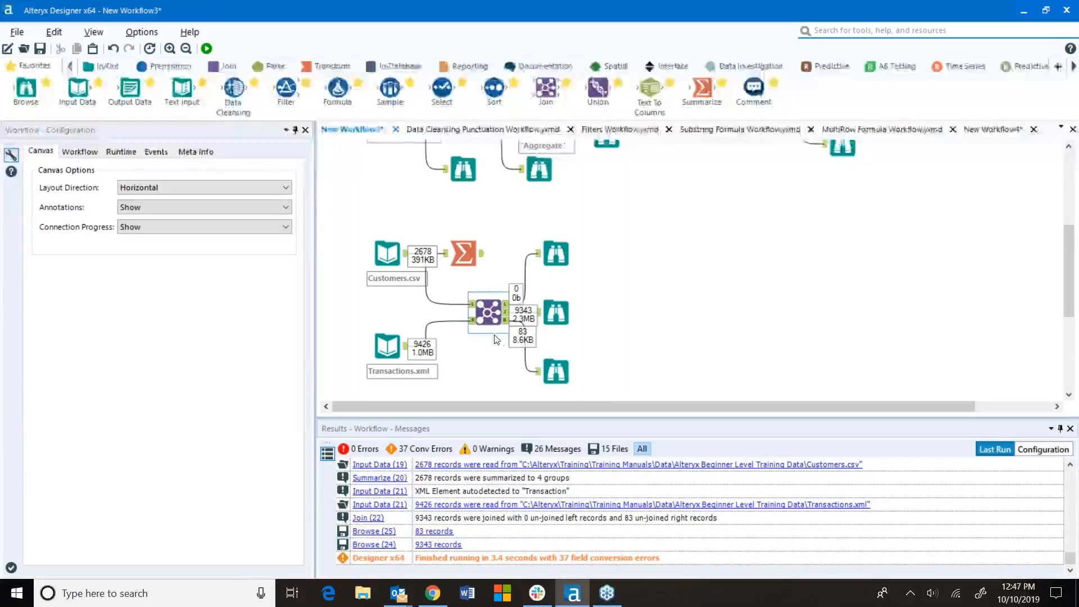
Examine the unmatched right-side transactions and the joined records across all their columns in the Browse results.
{"action": "left_click", "coordinate": [553, 368]}
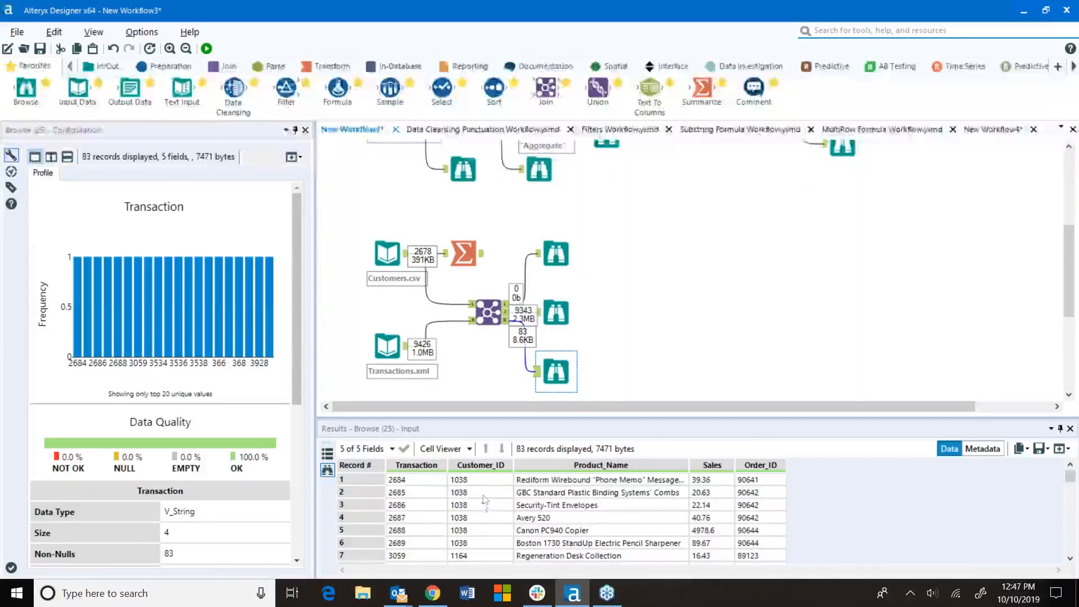
{"action": "scroll", "coordinate": [485, 500], "scroll_direction": "down", "scroll_amount": 5}
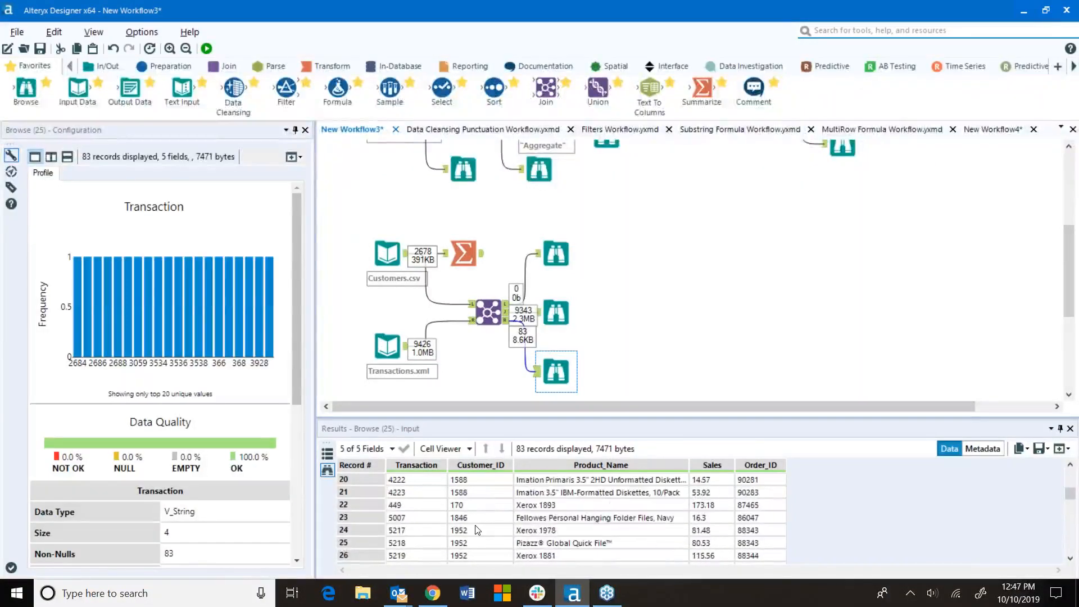
{"action": "scroll", "coordinate": [477, 530], "scroll_direction": "up", "scroll_amount": 5}
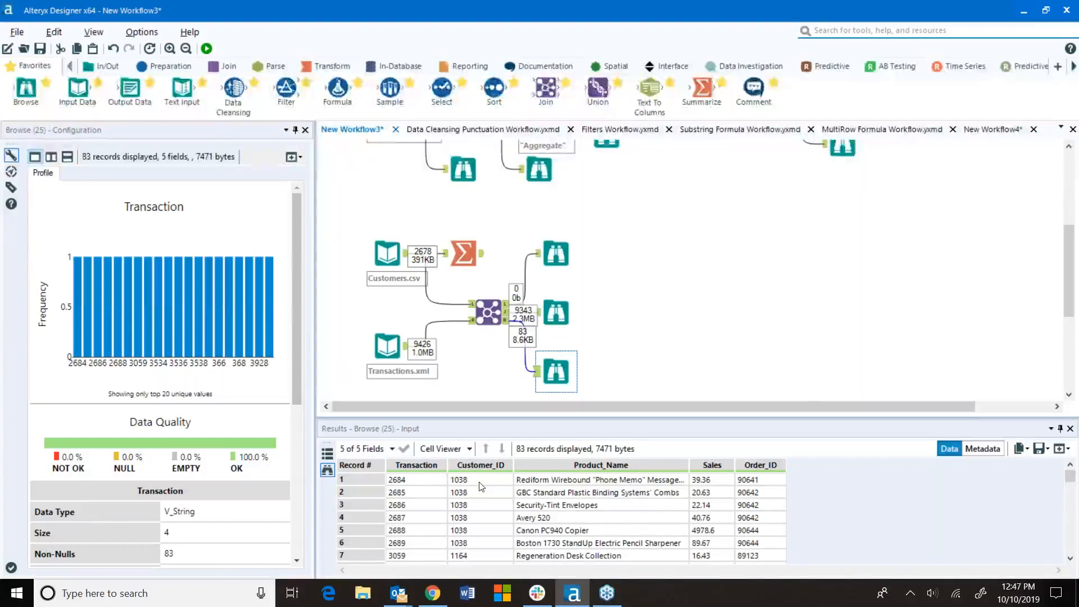
{"action": "scroll", "coordinate": [486, 502], "scroll_direction": "down", "scroll_amount": 2}
{"action": "scroll", "coordinate": [488, 506], "scroll_direction": "up", "scroll_amount": 2}
{"action": "left_click", "coordinate": [555, 313]}
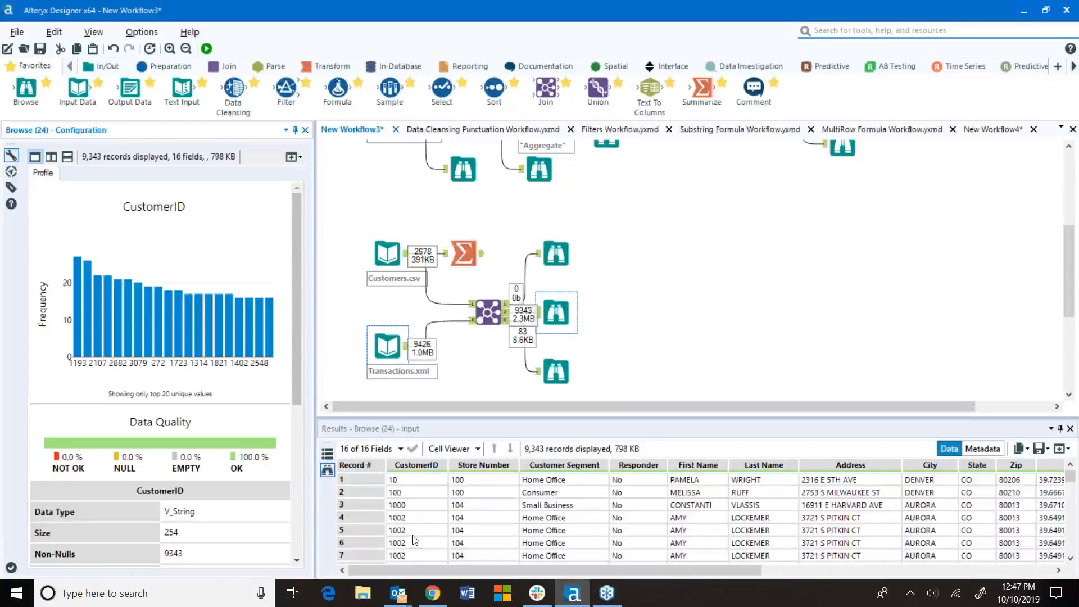
{"action": "left_click", "coordinate": [463, 571]}
{"action": "left_click_drag", "start_coordinate": [568, 571], "coordinate": [862, 579]}
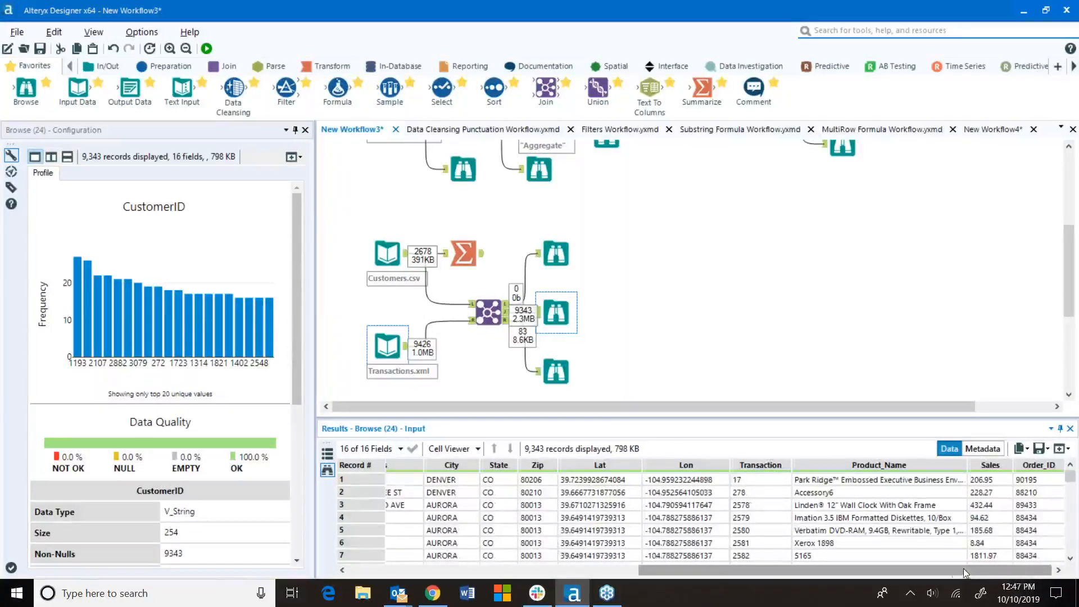
{"action": "left_click_drag", "start_coordinate": [964, 572], "coordinate": [673, 571]}
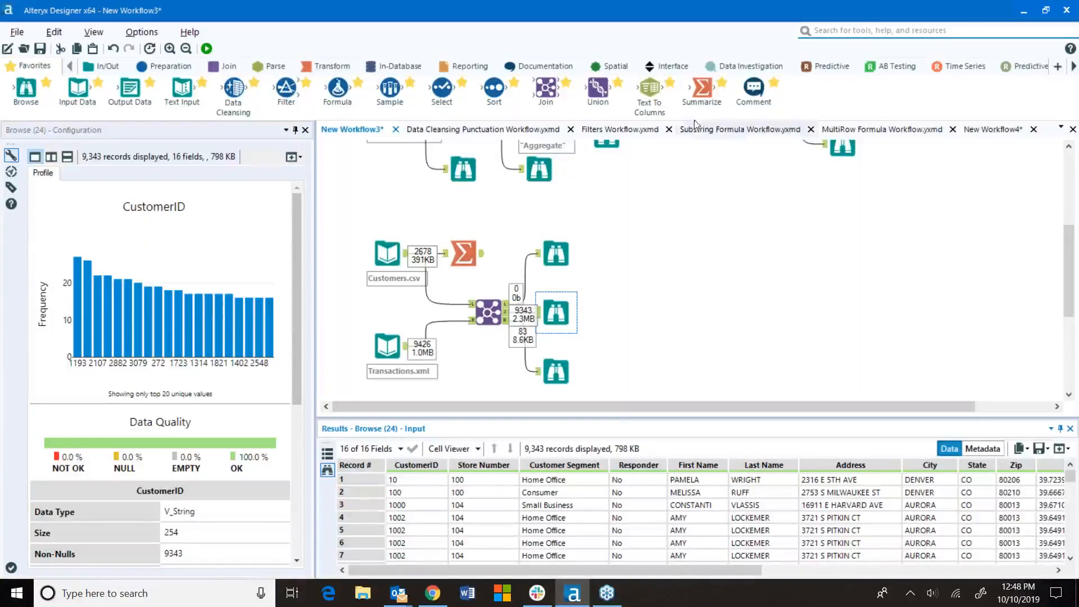
Connect a new Summarize tool to the Join tool's J output and add a Group By action on Customer Segment.
{"action": "left_click_drag", "start_coordinate": [707, 87], "coordinate": [629, 317]}
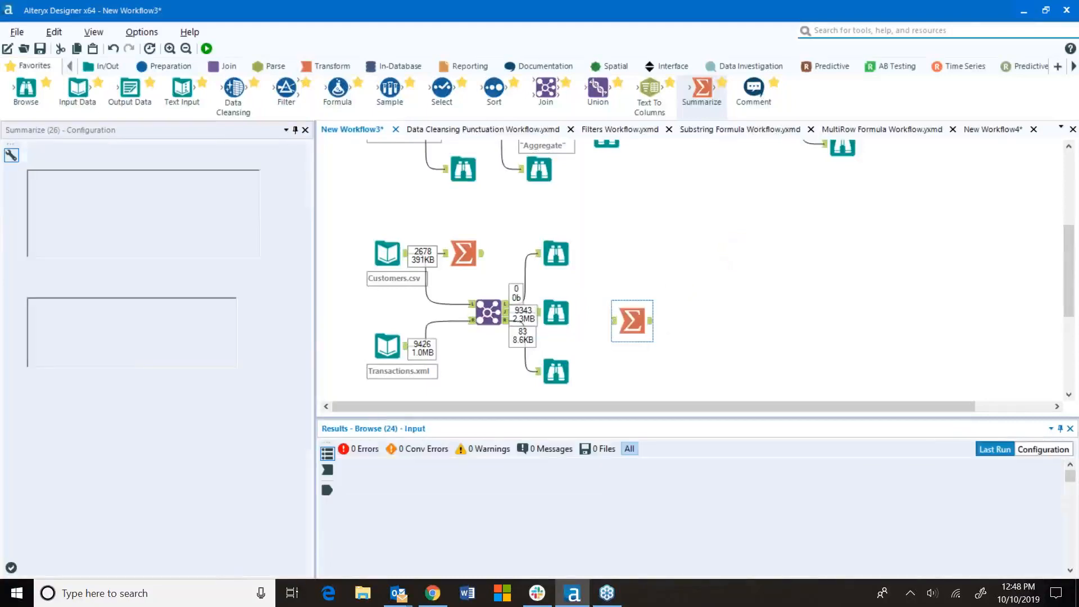
{"action": "left_click_drag", "start_coordinate": [505, 312], "coordinate": [612, 313]}
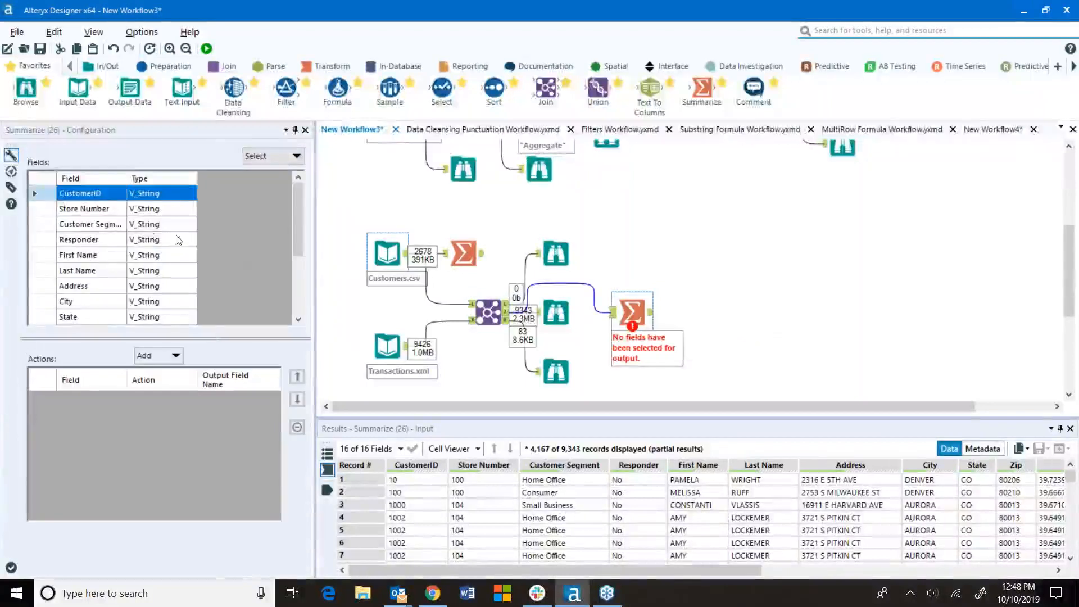
{"action": "left_click", "coordinate": [98, 225]}
{"action": "left_click", "coordinate": [177, 356]}
{"action": "left_click", "coordinate": [197, 318]}
Check the joined records and the aggregation actions available in the new Summarize tool.
{"action": "left_click", "coordinate": [556, 313]}
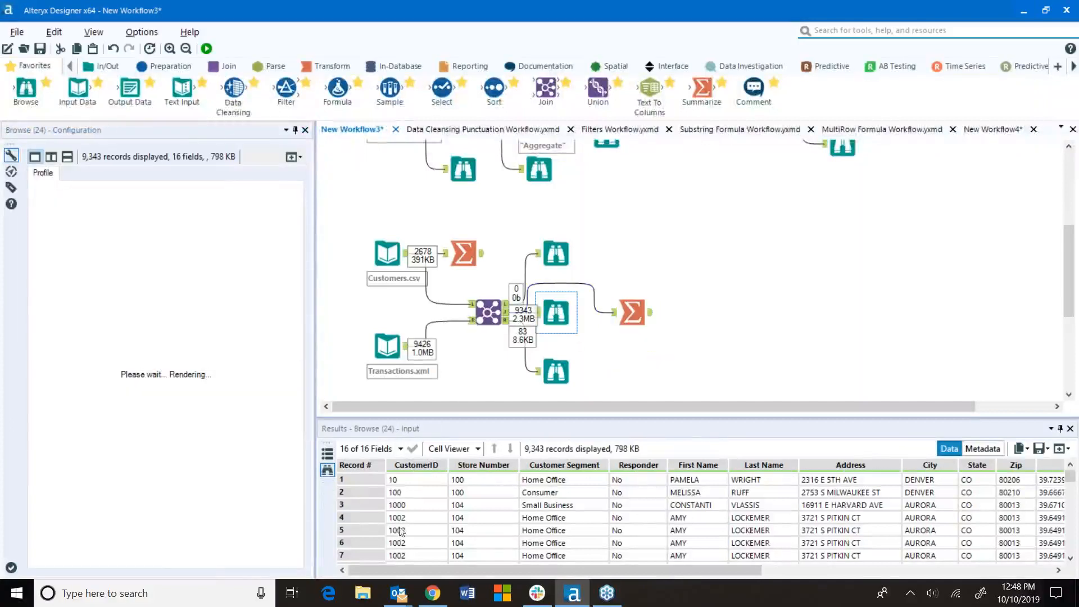
{"action": "left_click", "coordinate": [632, 313]}
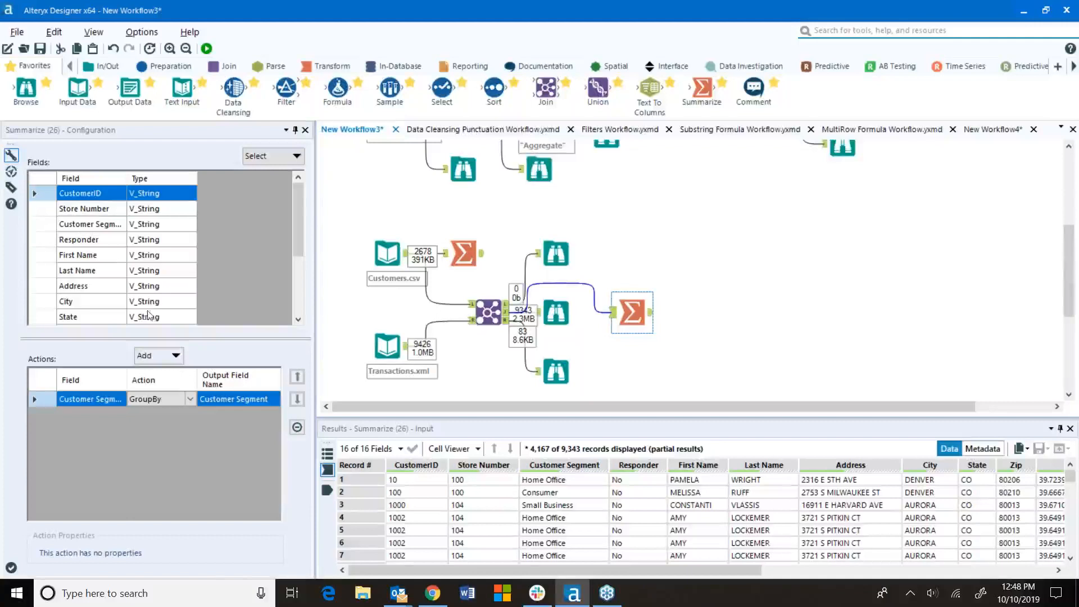
{"action": "left_click", "coordinate": [158, 355]}
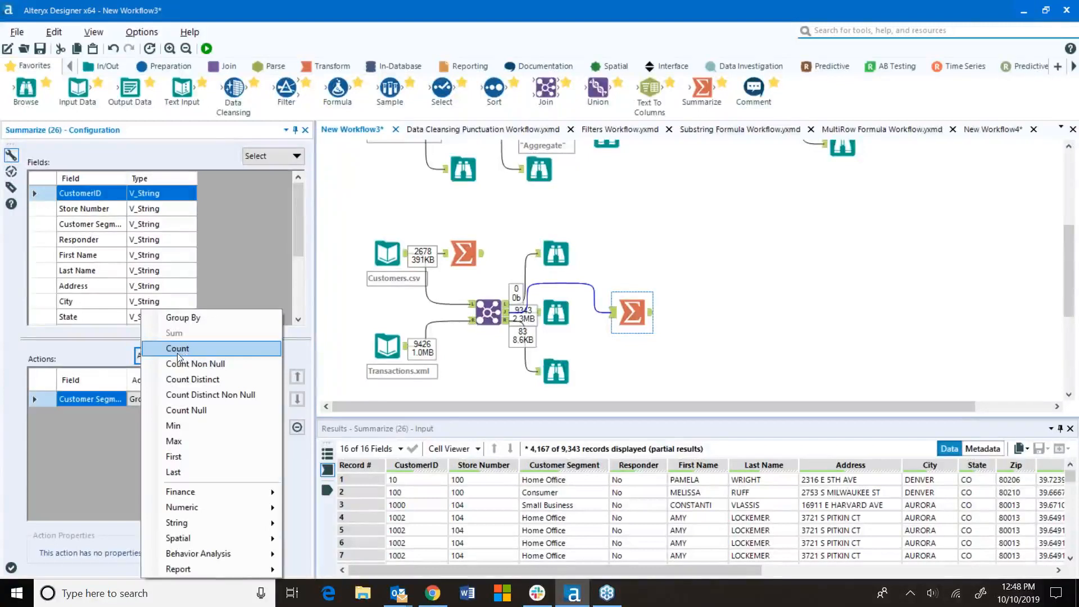
{"action": "key", "text": "Escape"}
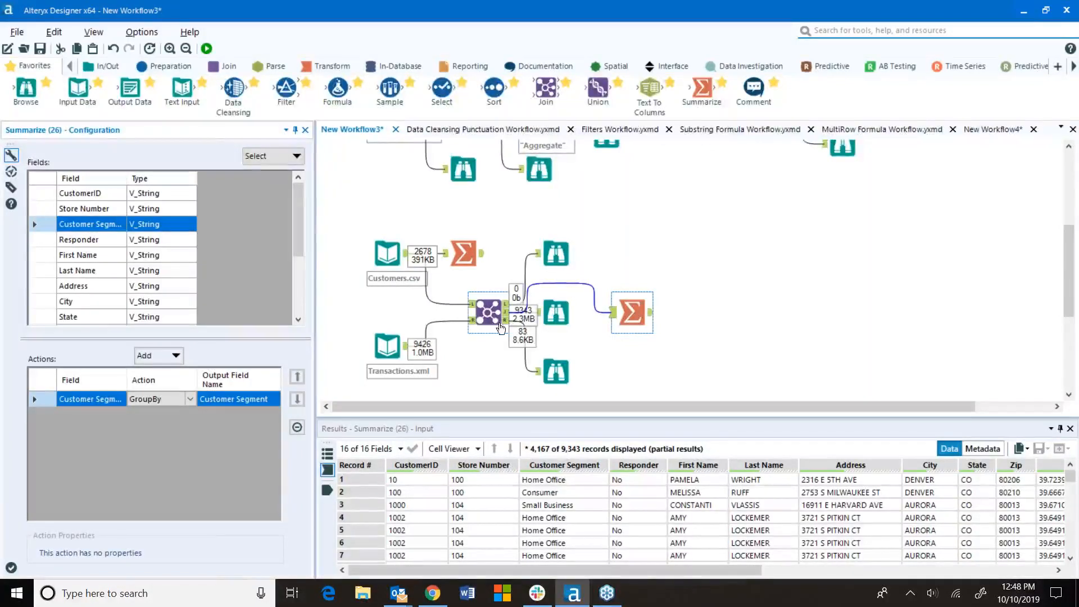
{"action": "left_click_drag", "start_coordinate": [442, 90], "coordinate": [581, 287]}
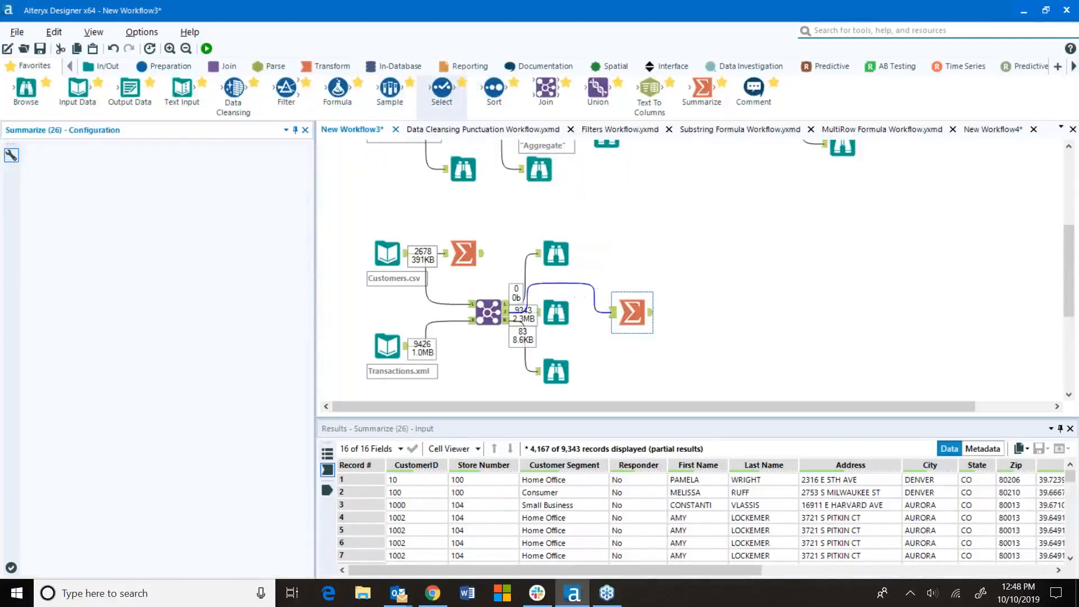
{"action": "left_click_drag", "start_coordinate": [634, 315], "coordinate": [677, 315]}
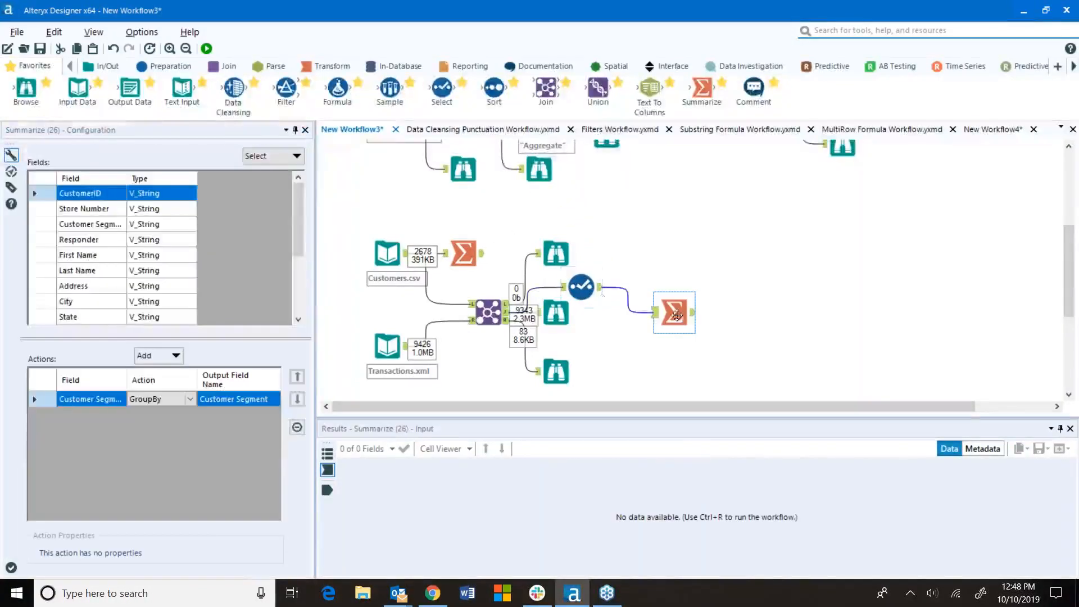
{"action": "left_click_drag", "start_coordinate": [586, 288], "coordinate": [603, 313]}
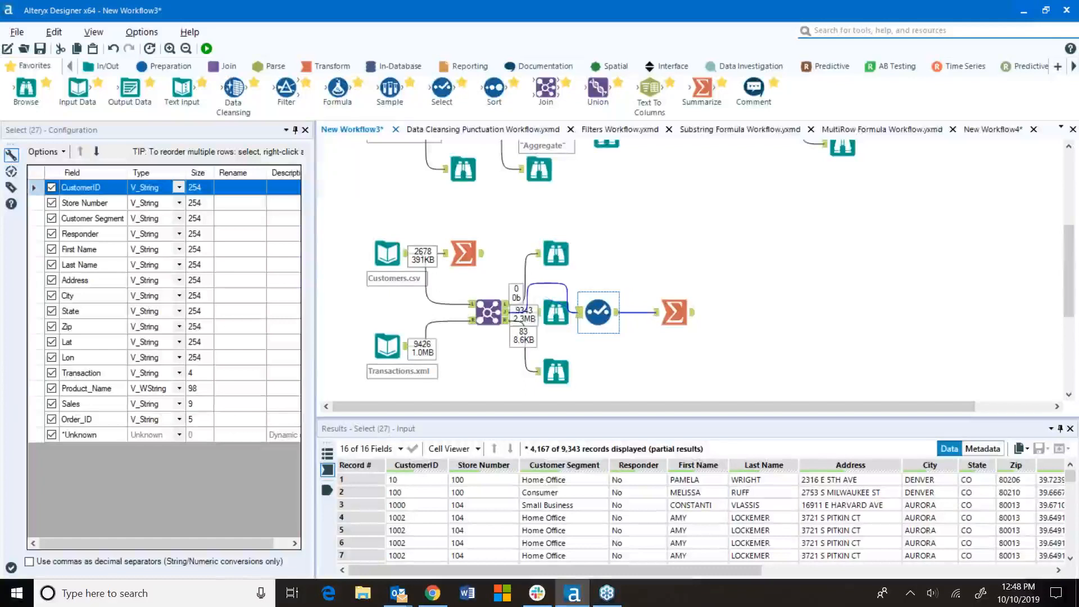
{"action": "left_click", "coordinate": [179, 404]}
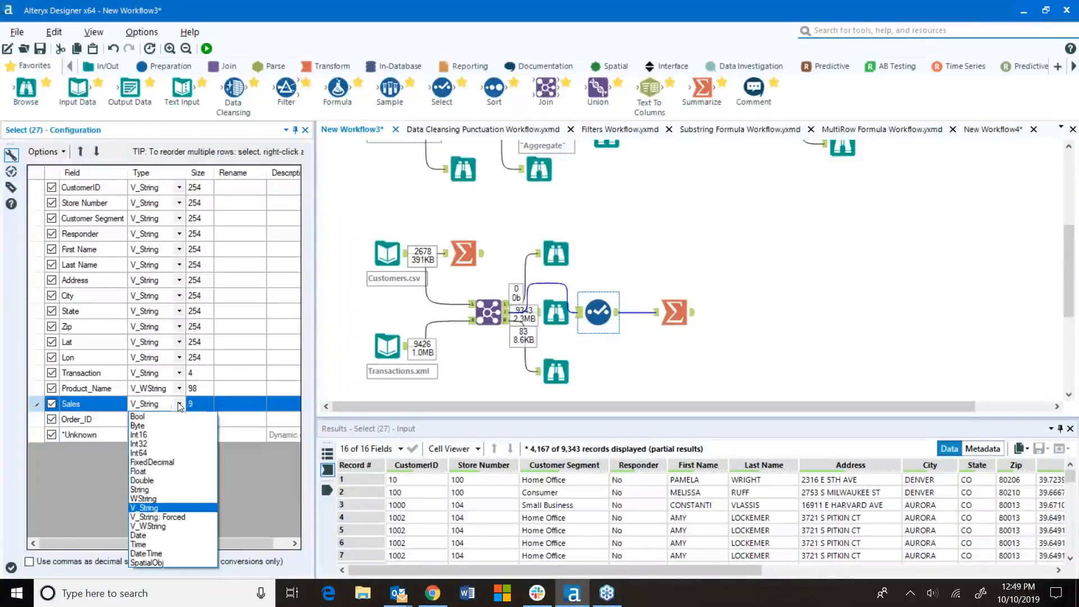
{"action": "left_click", "coordinate": [179, 404]}
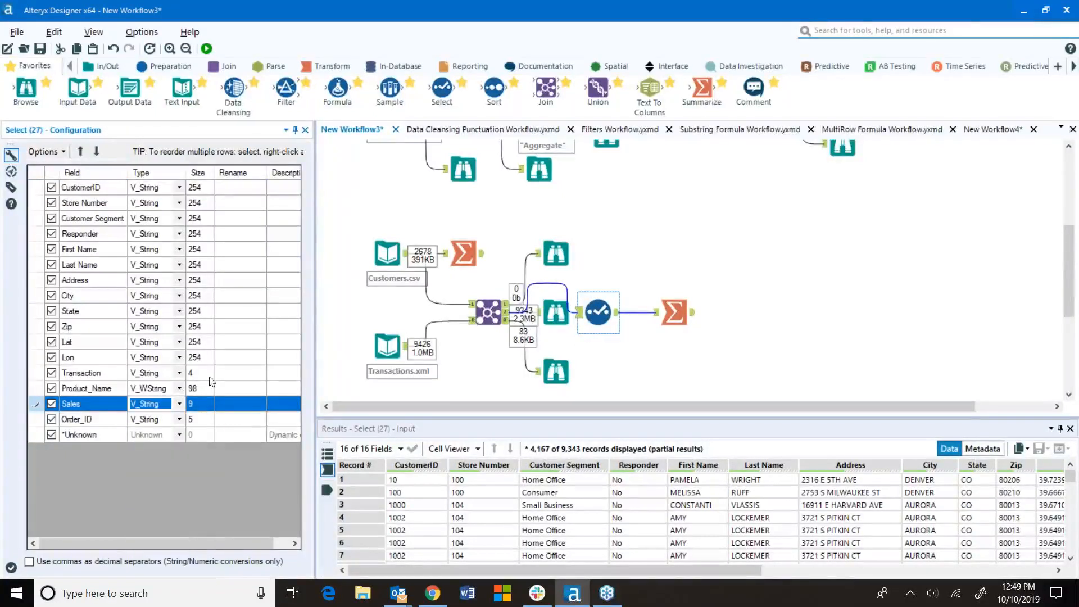
{"action": "right_click", "coordinate": [596, 313]}
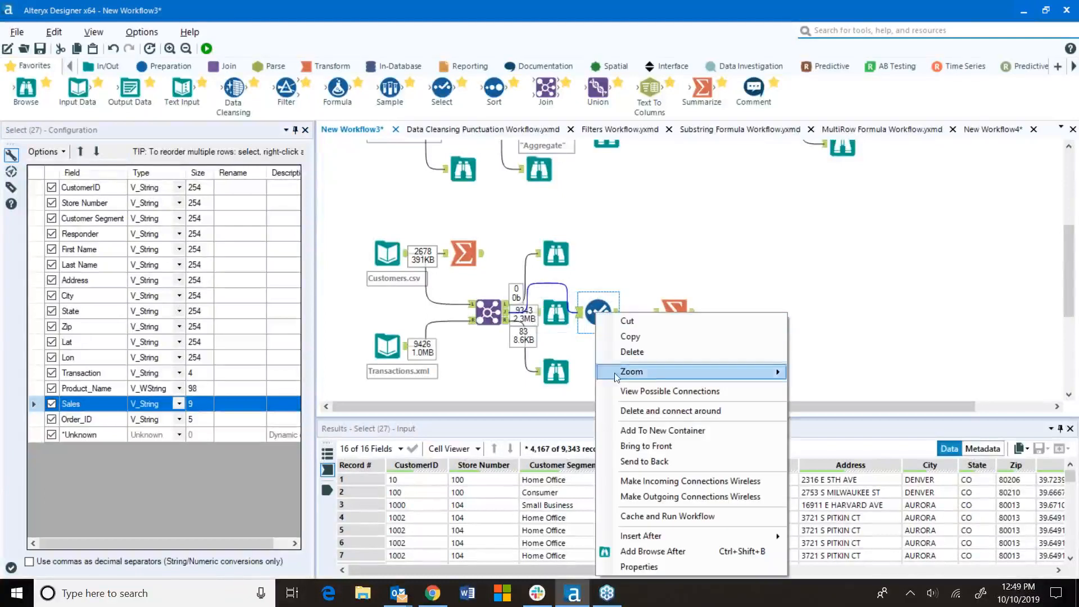
{"action": "left_click", "coordinate": [700, 413]}
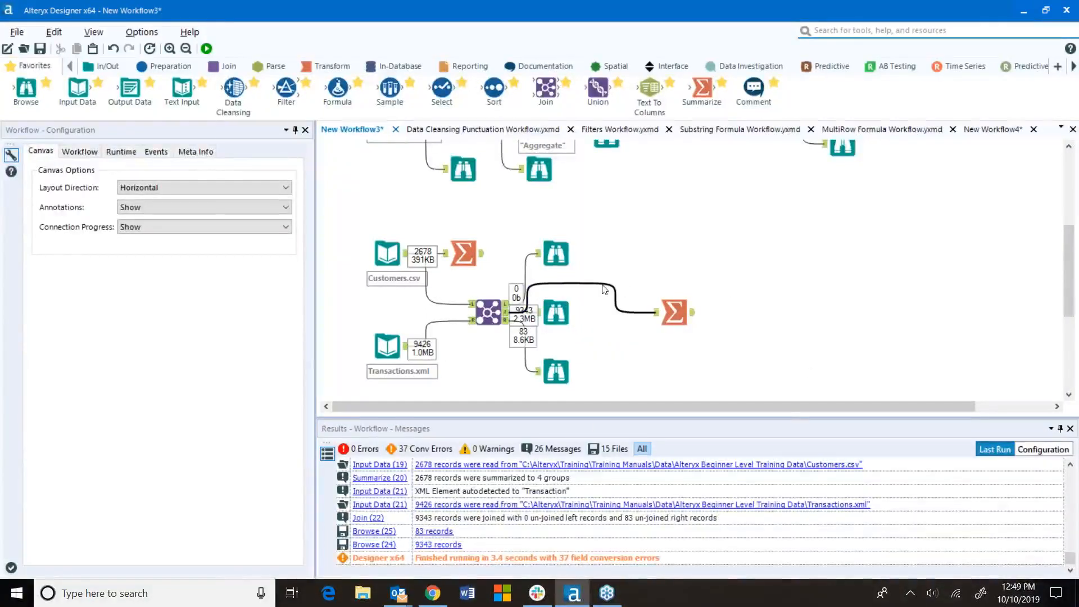
Change the data type of the Sales field to Double in the Join tool's field list.
{"action": "left_click", "coordinate": [487, 312]}
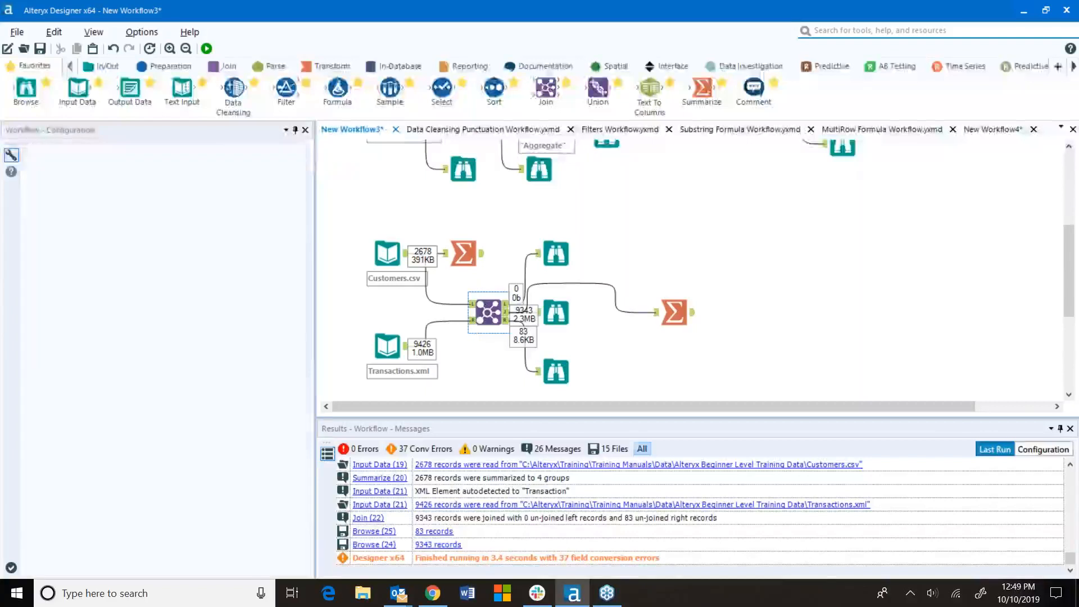
{"action": "scroll", "coordinate": [113, 486], "scroll_direction": "down", "scroll_amount": 1}
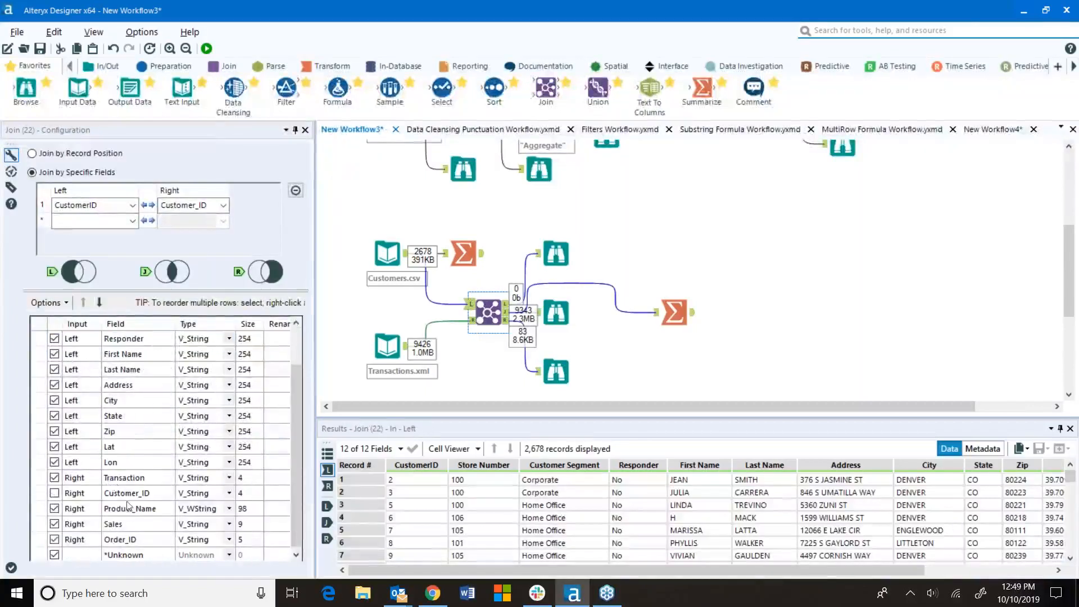
{"action": "left_click", "coordinate": [228, 524]}
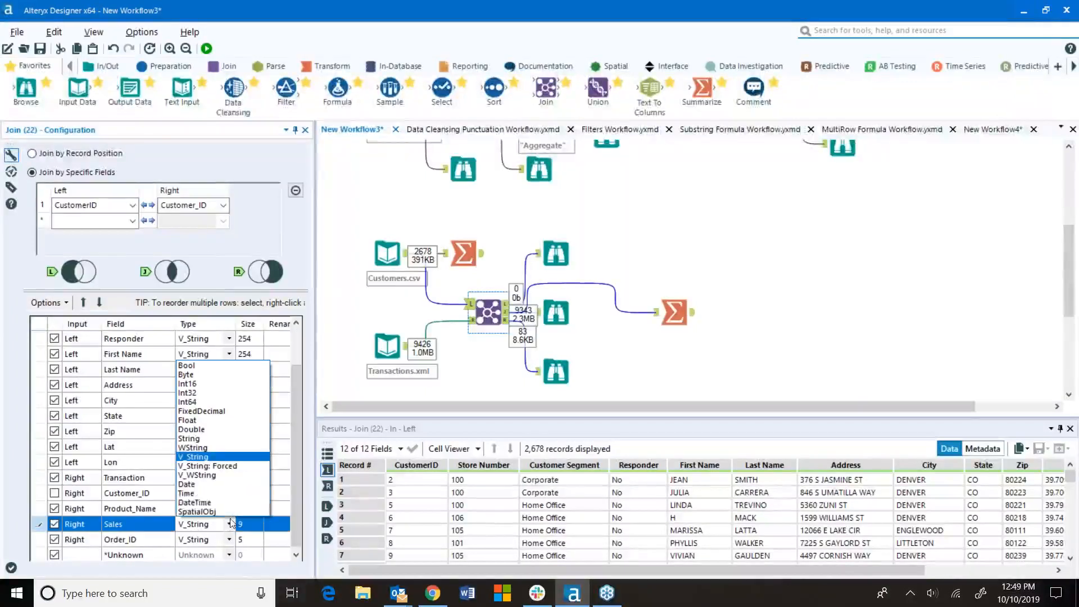
{"action": "left_click", "coordinate": [213, 430]}
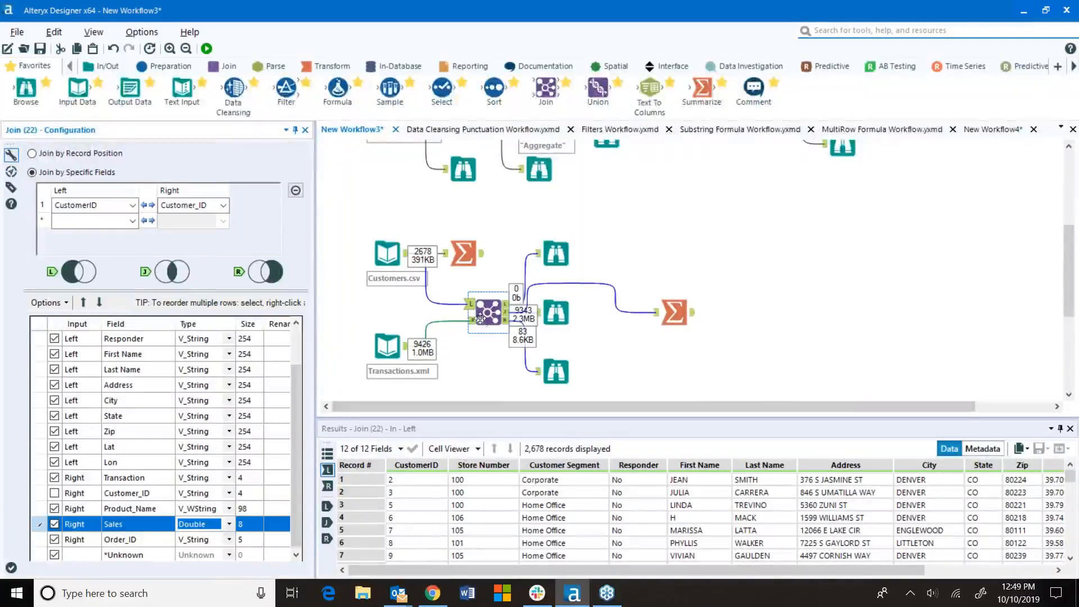
{"action": "left_click", "coordinate": [241, 524]}
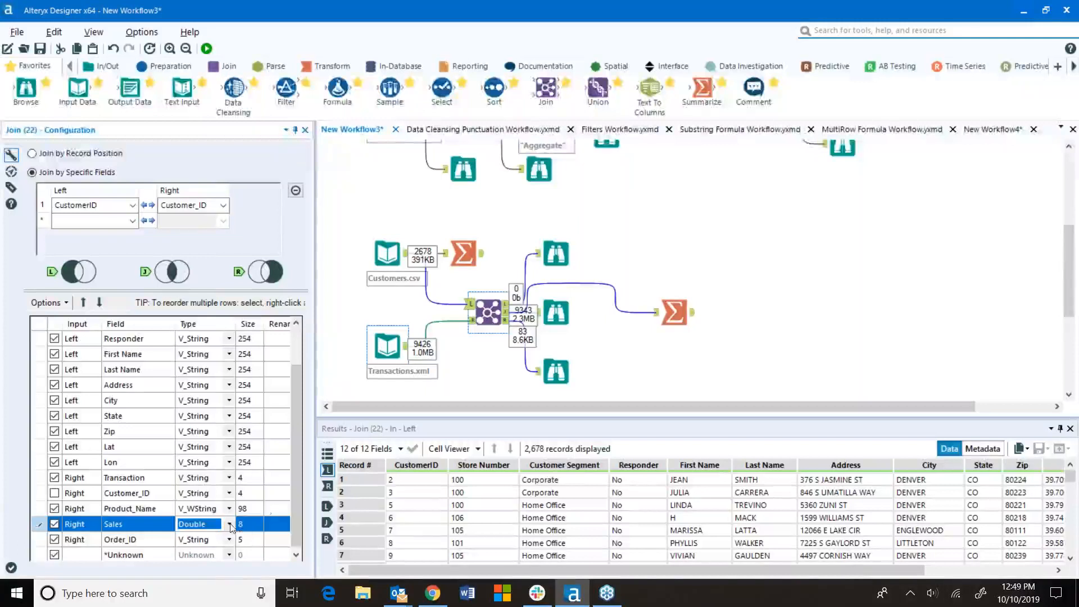
Move the Summarize tool on the joined data closer to the Join and add a Sum of Sales output named Sales per Segment.
{"action": "left_click", "coordinate": [645, 359]}
{"action": "left_click_drag", "start_coordinate": [665, 317], "coordinate": [619, 325]}
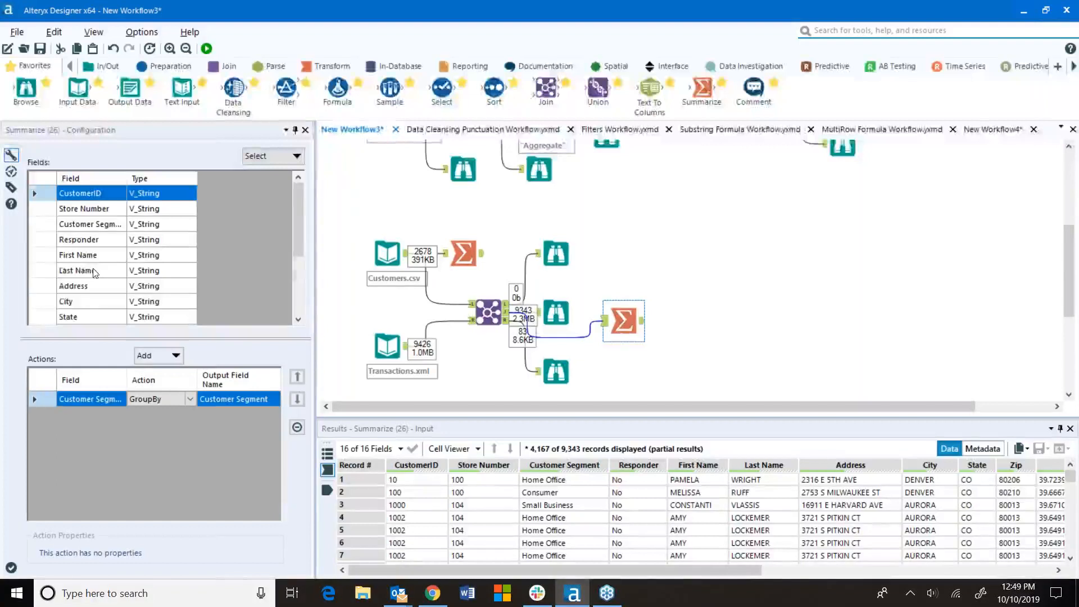
{"action": "scroll", "coordinate": [105, 270], "scroll_direction": "down", "scroll_amount": 3}
{"action": "left_click", "coordinate": [96, 307]}
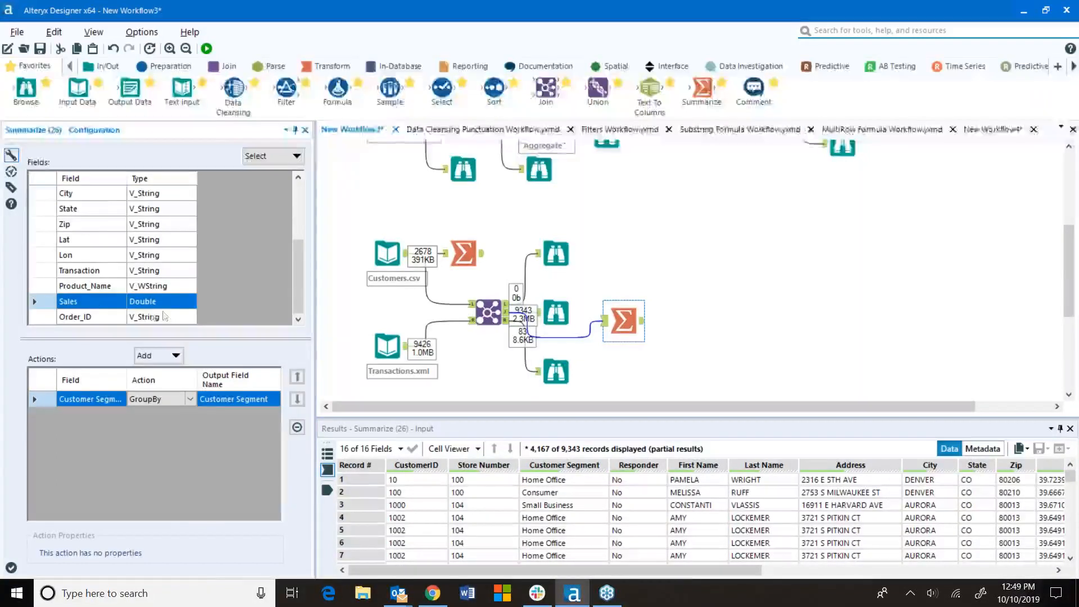
{"action": "left_click", "coordinate": [169, 355]}
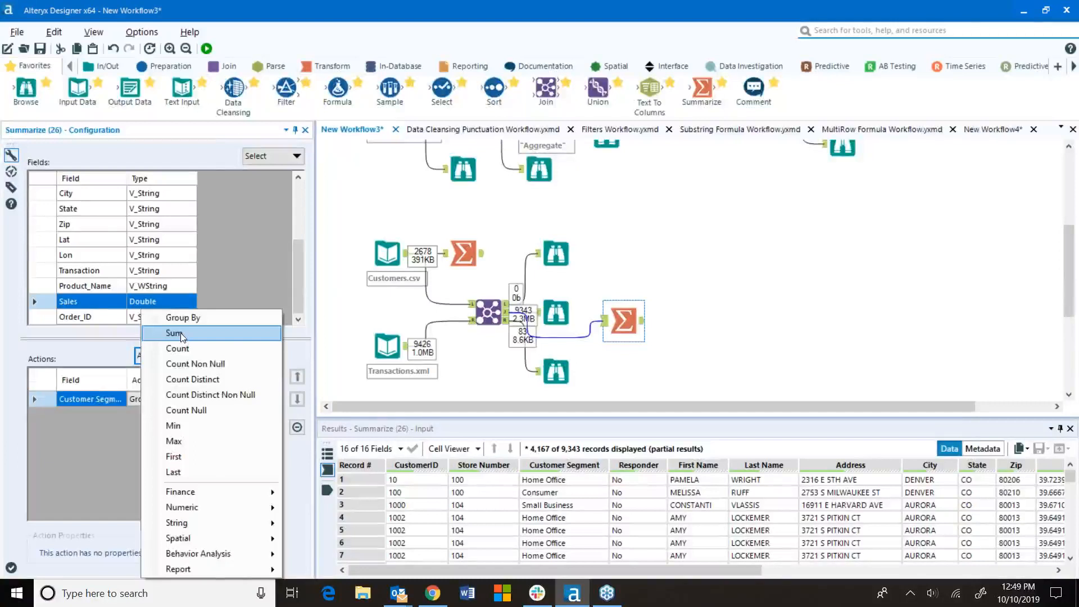
{"action": "left_click", "coordinate": [180, 332]}
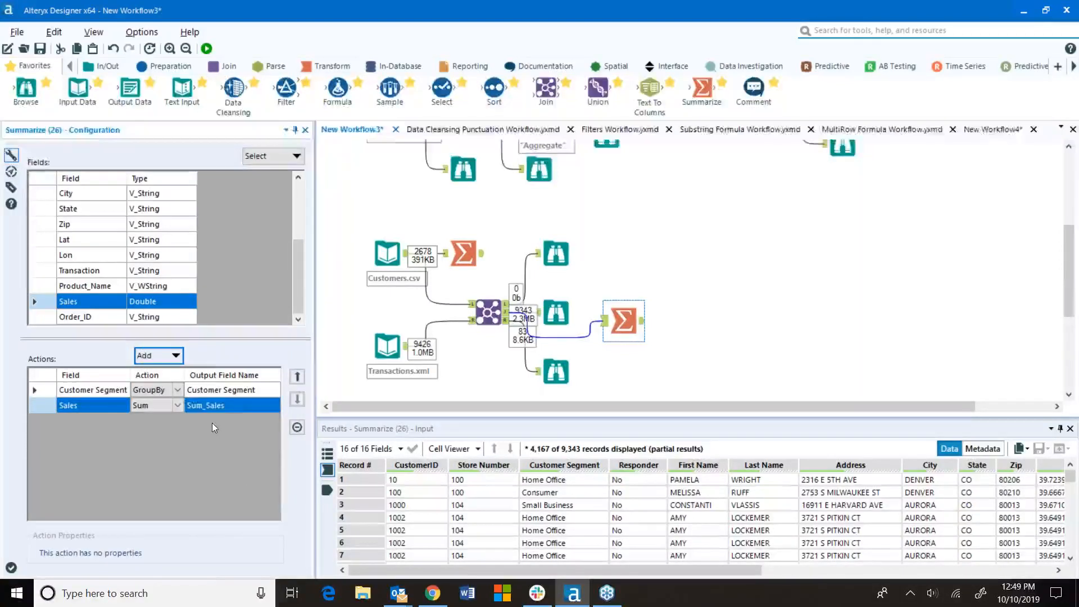
{"action": "left_click", "coordinate": [227, 405]}
{"action": "type", "text": "Sale"}
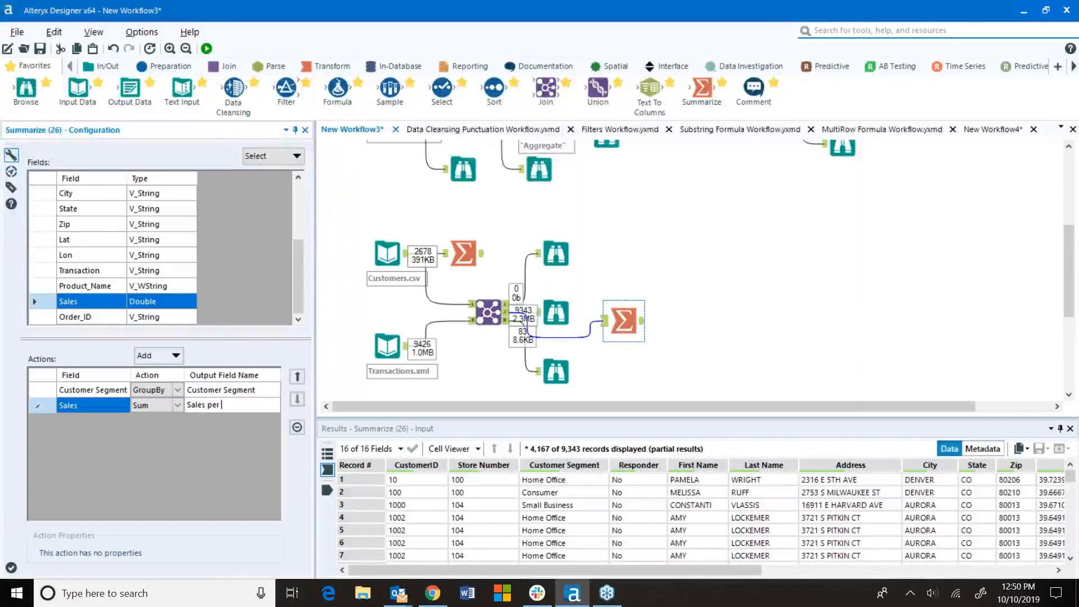
{"action": "key", "text": "BackSpace"}
{"action": "key", "text": "BackSpace"}
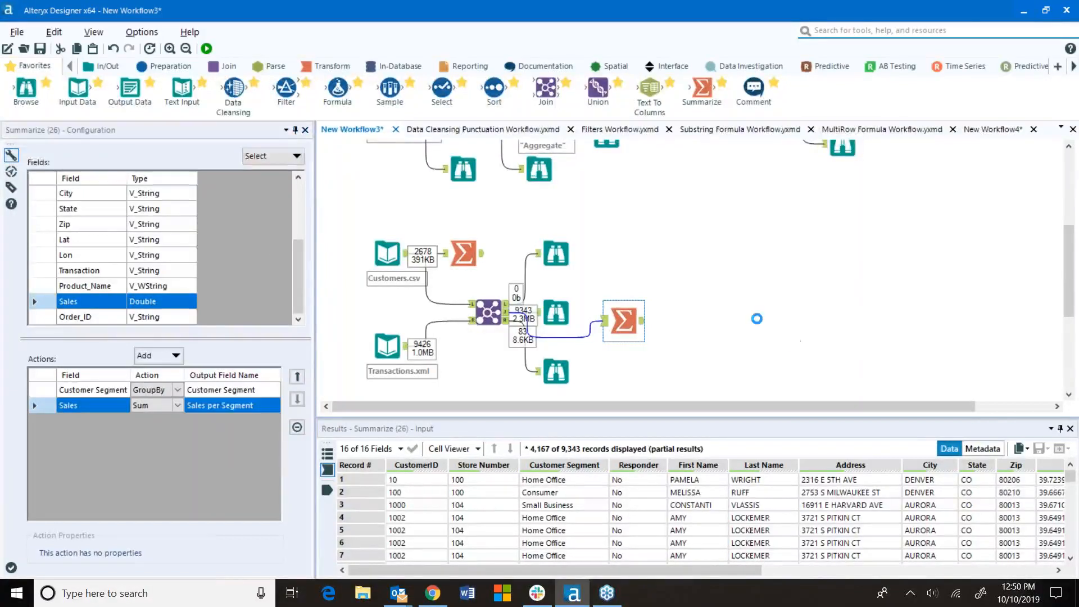
Add a Browse tool after the segment Summarize, run the workflow and open the sales per segment results.
{"action": "left_click", "coordinate": [754, 315]}
{"action": "left_click_drag", "start_coordinate": [18, 90], "coordinate": [698, 320]}
{"action": "left_click", "coordinate": [206, 48]}
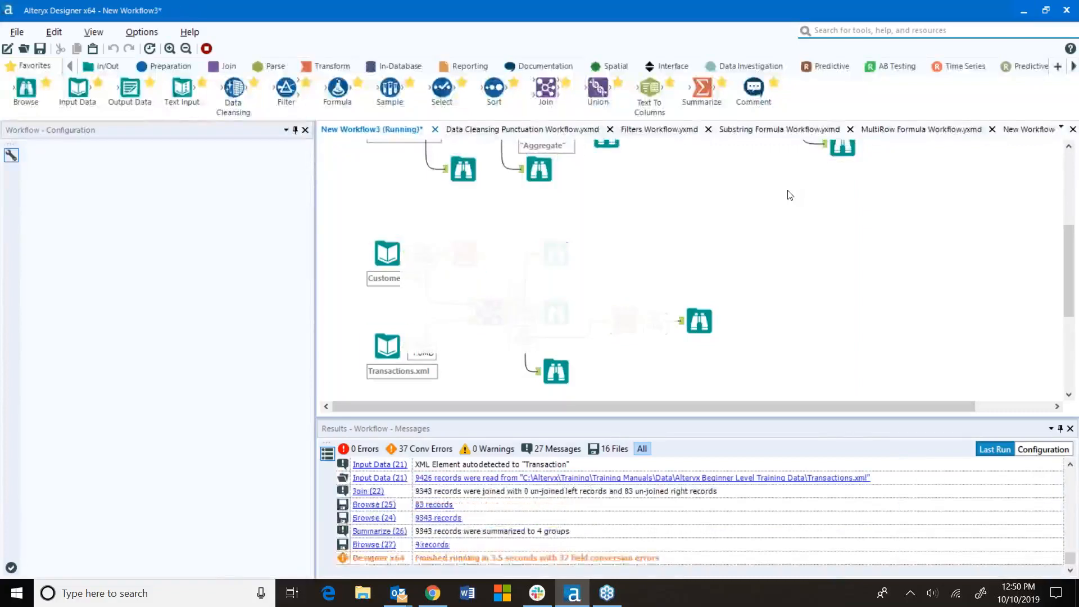
{"action": "left_click", "coordinate": [649, 331]}
{"action": "left_click", "coordinate": [699, 321]}
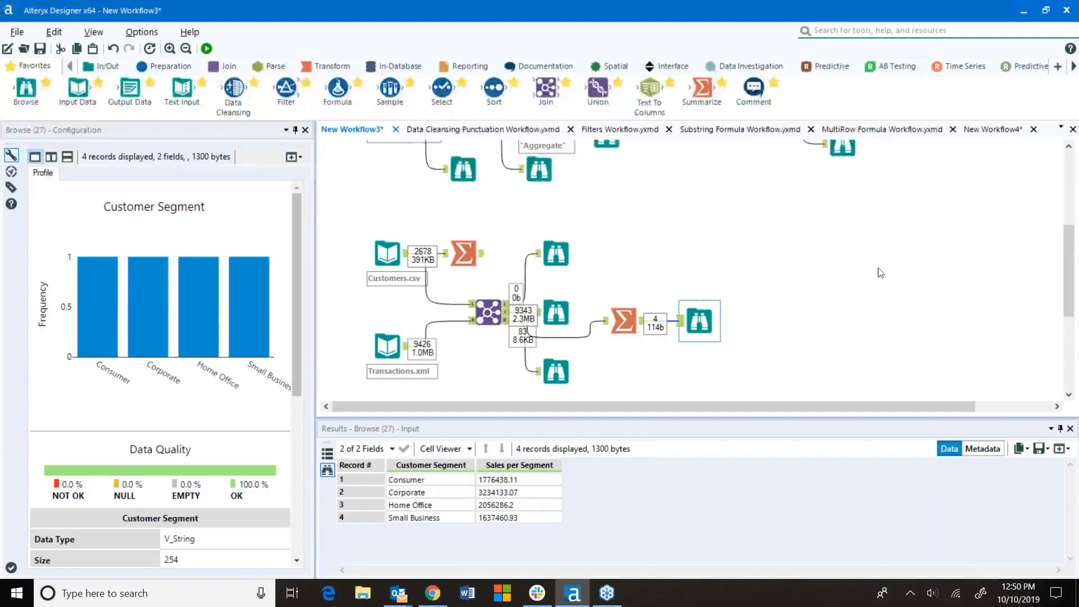
Connect another Summarize tool to the Join's J output and add a Sum of Sales output named Total Sales.
{"action": "scroll", "coordinate": [809, 281], "scroll_direction": "down", "scroll_amount": 2}
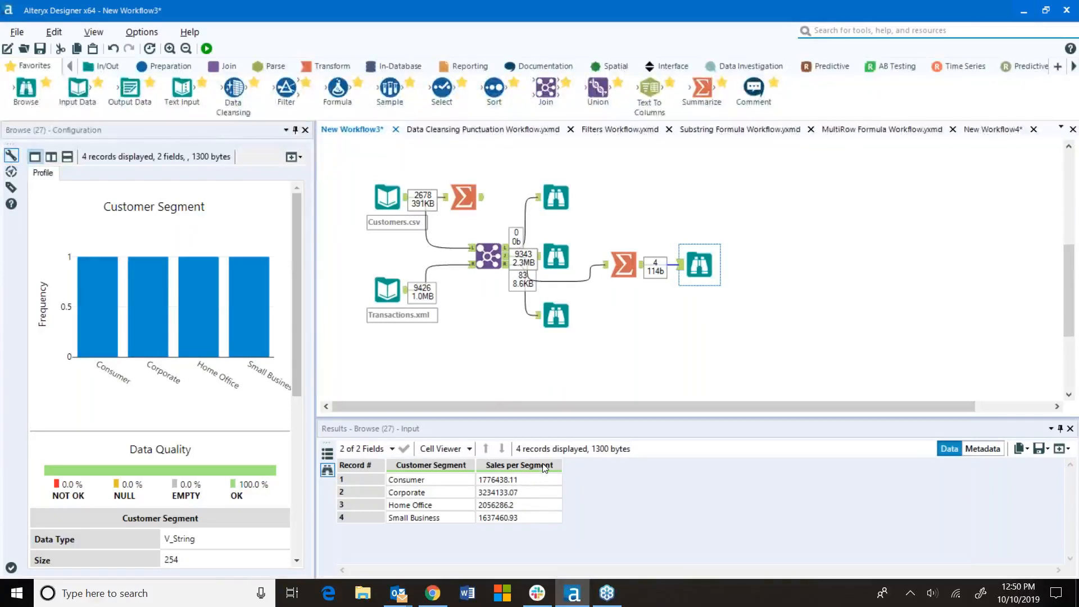
{"action": "left_click_drag", "start_coordinate": [701, 86], "coordinate": [624, 331]}
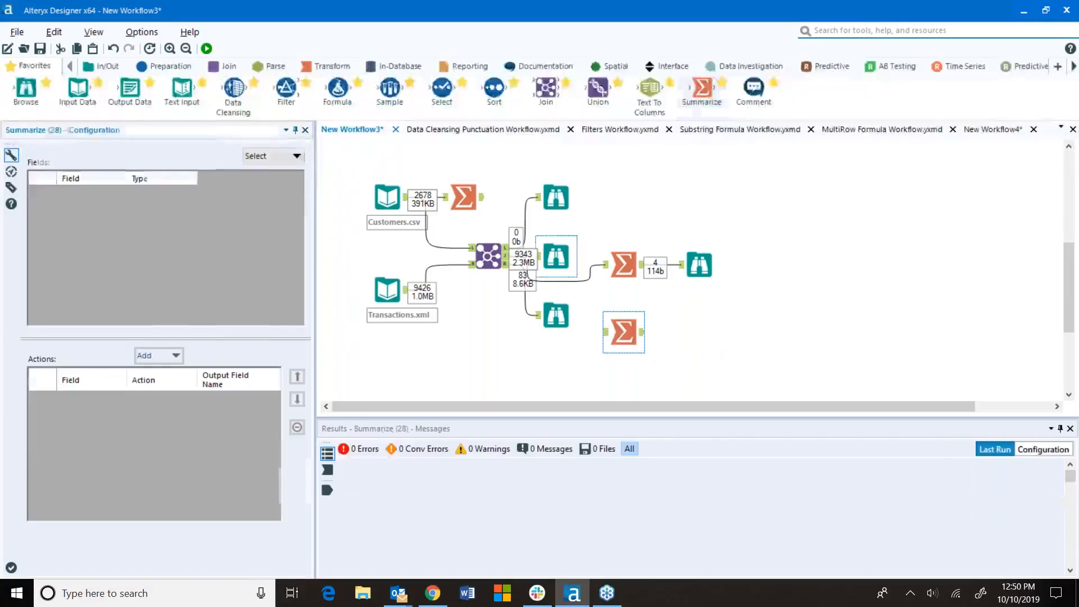
{"action": "left_click_drag", "start_coordinate": [506, 255], "coordinate": [603, 331]}
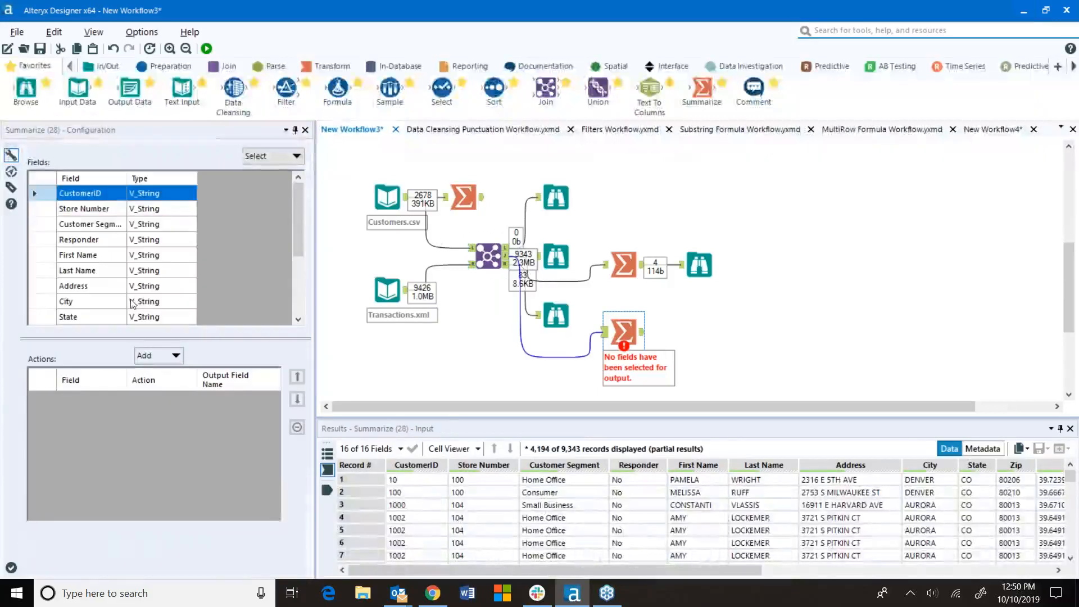
{"action": "scroll", "coordinate": [132, 303], "scroll_direction": "down", "scroll_amount": 3}
{"action": "left_click", "coordinate": [107, 301]}
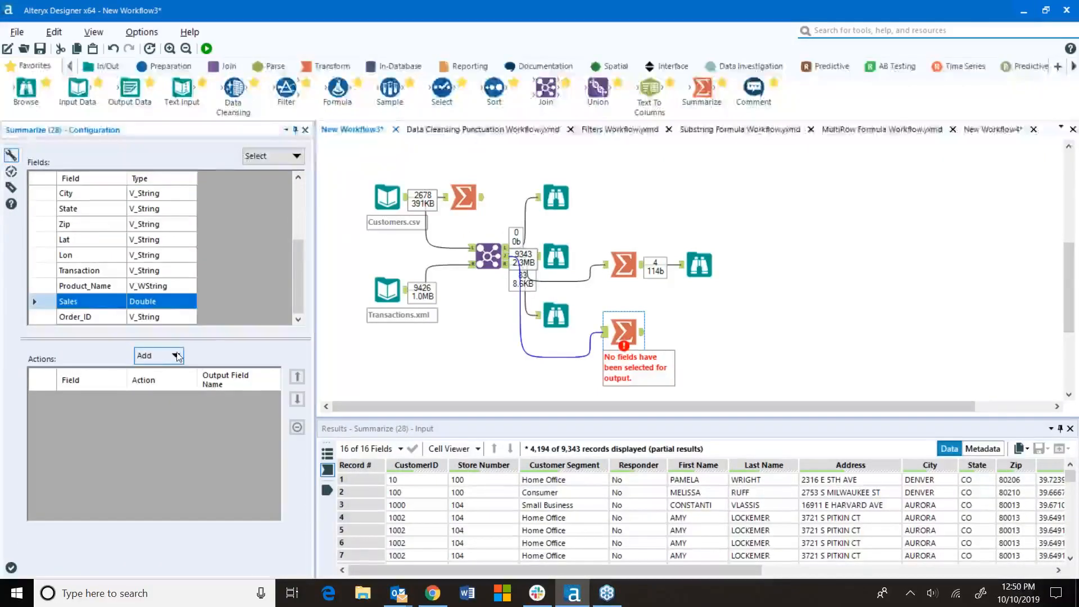
{"action": "left_click", "coordinate": [176, 356]}
{"action": "left_click", "coordinate": [179, 329]}
{"action": "left_click", "coordinate": [206, 392]}
{"action": "type", "text": "Total Sales"}
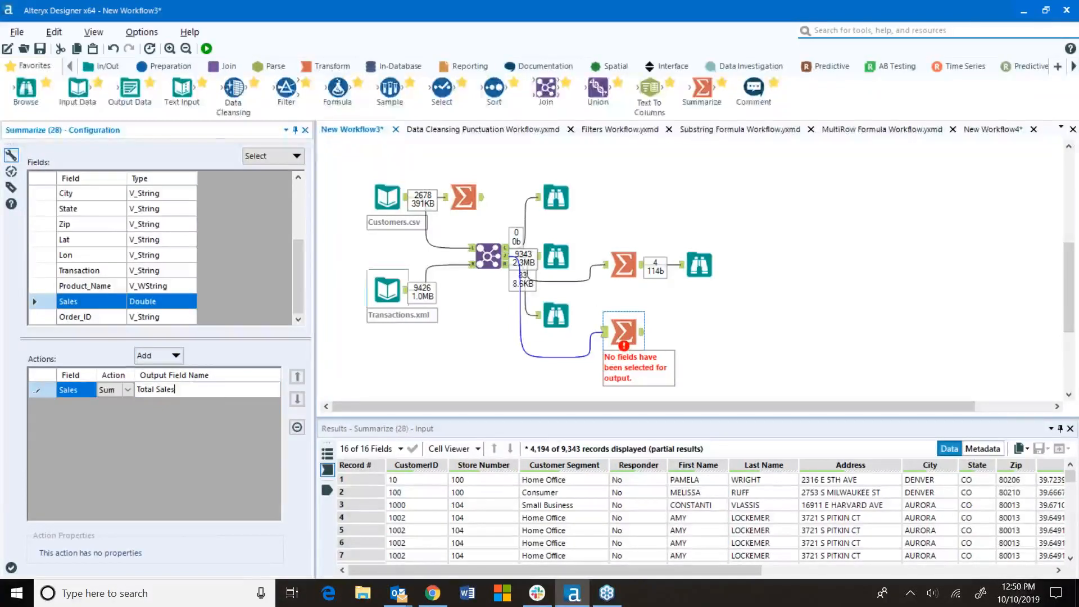
{"action": "key", "text": "ctrl+r"}
Add a Browse tool after the Total Sales Summarize, run the workflow and open its result.
{"action": "left_click_drag", "start_coordinate": [25, 89], "coordinate": [699, 331]}
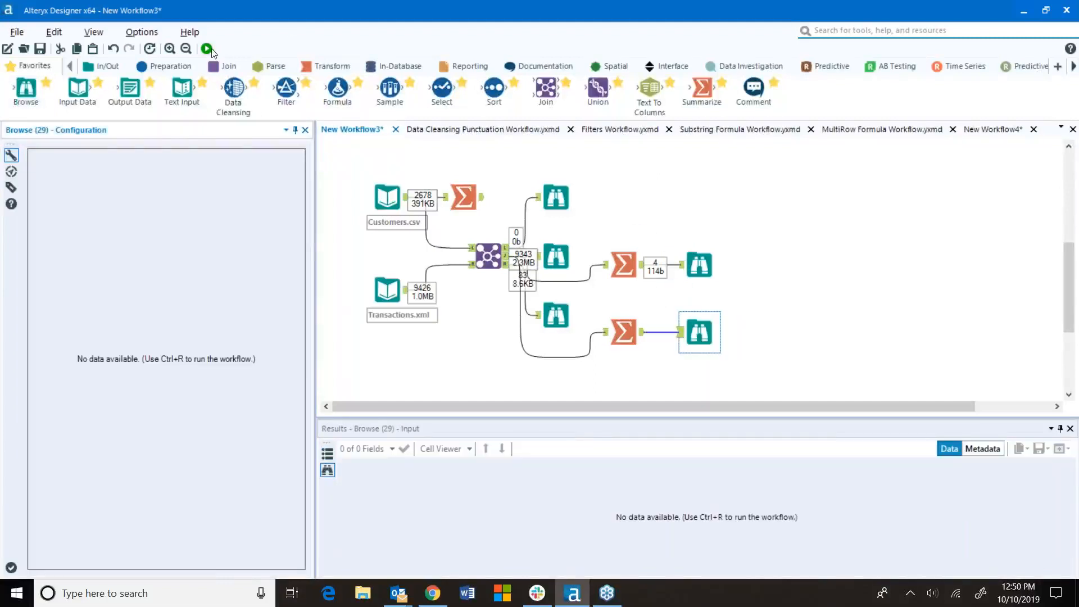
{"action": "left_click", "coordinate": [207, 49]}
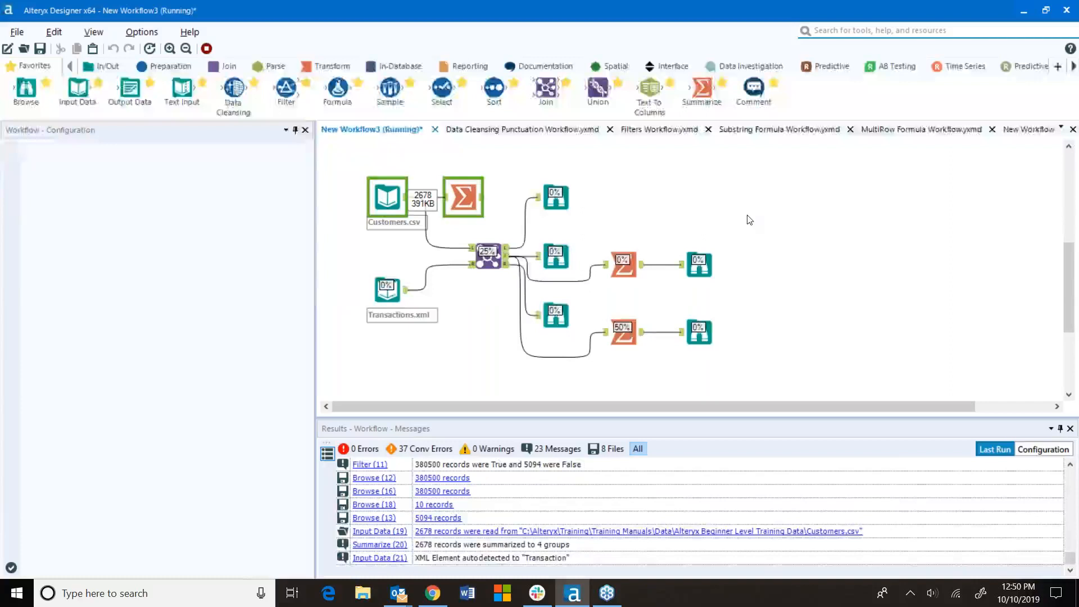
{"action": "left_click", "coordinate": [639, 331]}
{"action": "left_click", "coordinate": [699, 333]}
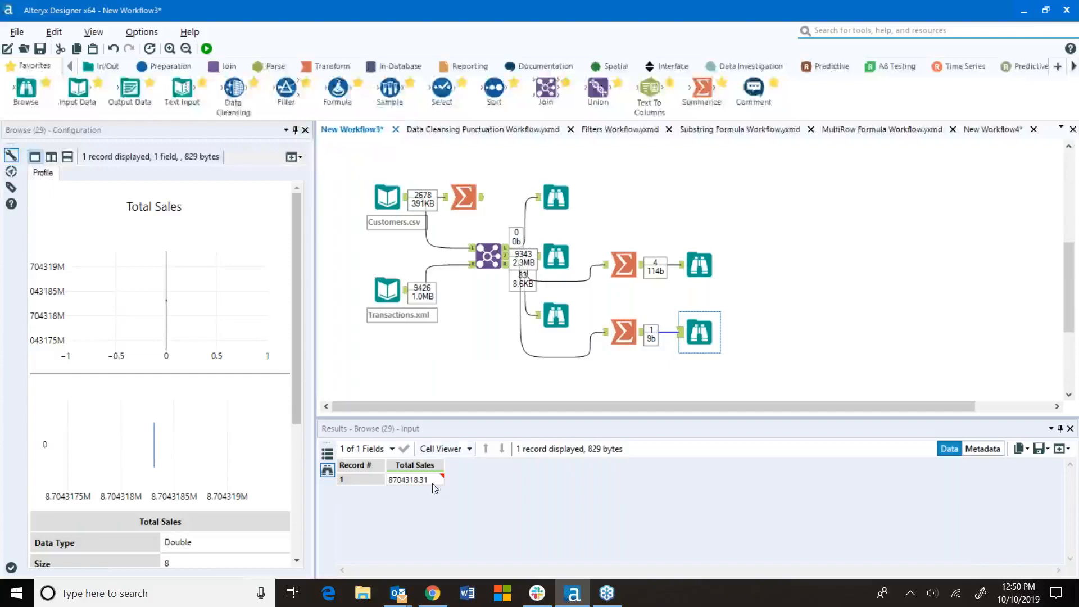
Review each customer segment's record in the sales per segment Browse results.
{"action": "left_click", "coordinate": [699, 264]}
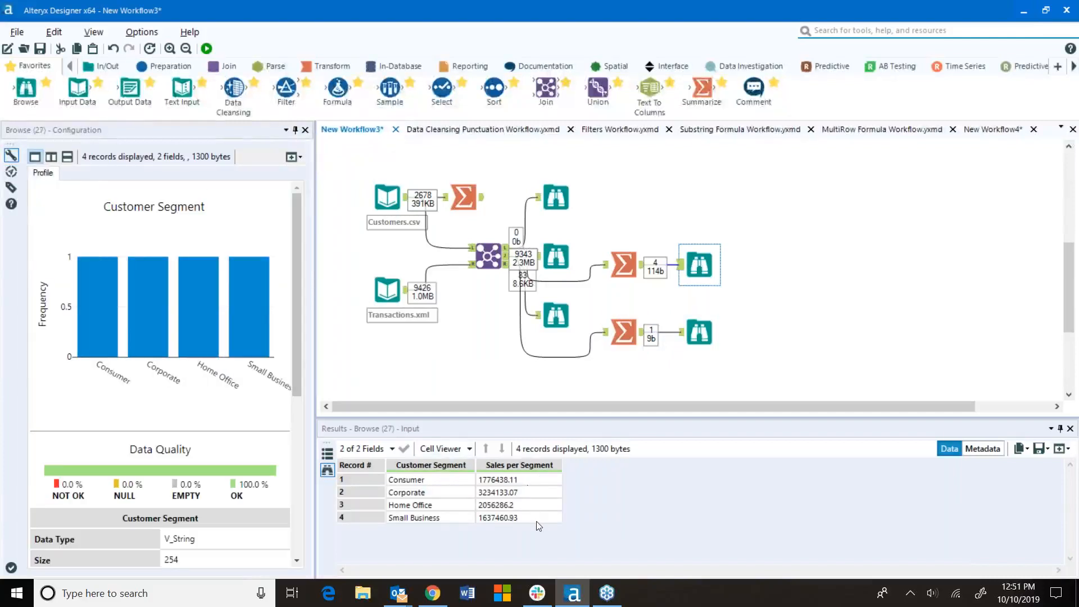
{"action": "left_click", "coordinate": [368, 482]}
{"action": "left_click", "coordinate": [366, 494]}
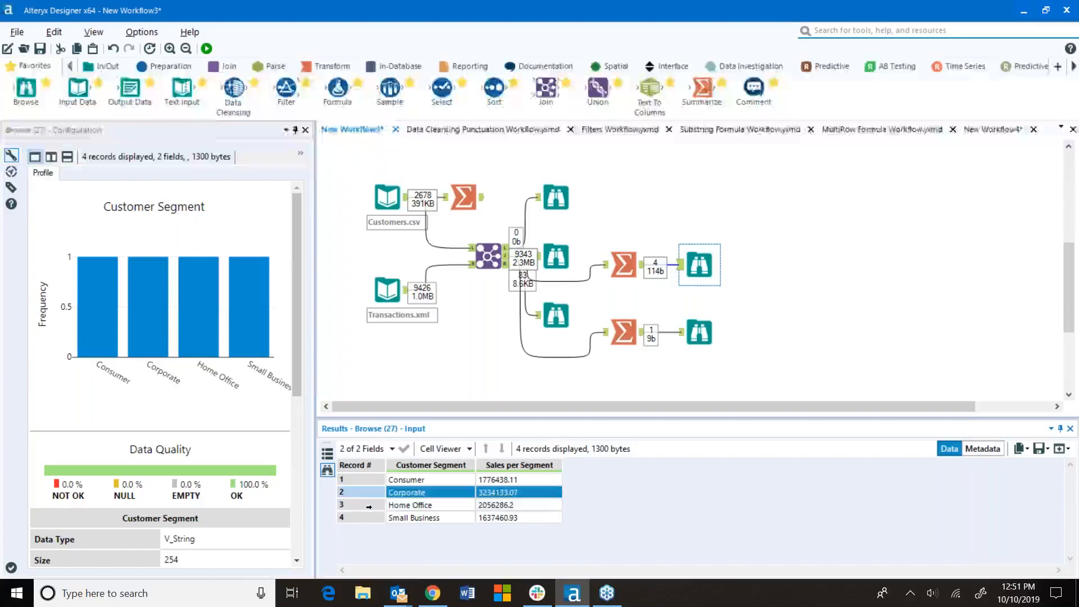
{"action": "left_click", "coordinate": [369, 504]}
{"action": "left_click", "coordinate": [368, 516]}
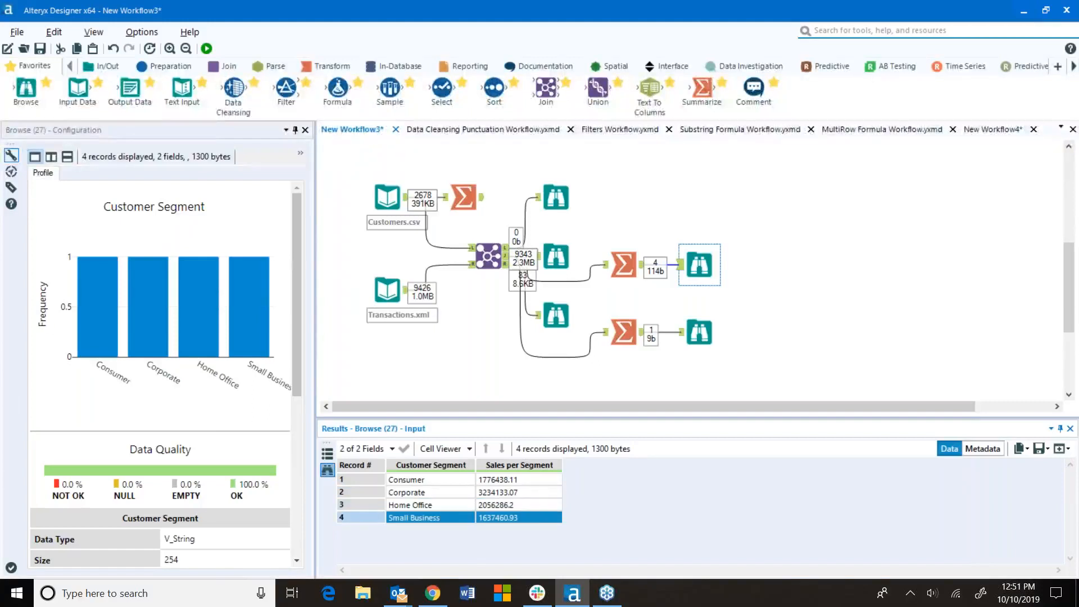
Add an Append Fields tool with the segment Summarize as its target input and the Total Sales Summarize as its source input.
{"action": "left_click", "coordinate": [227, 65]}
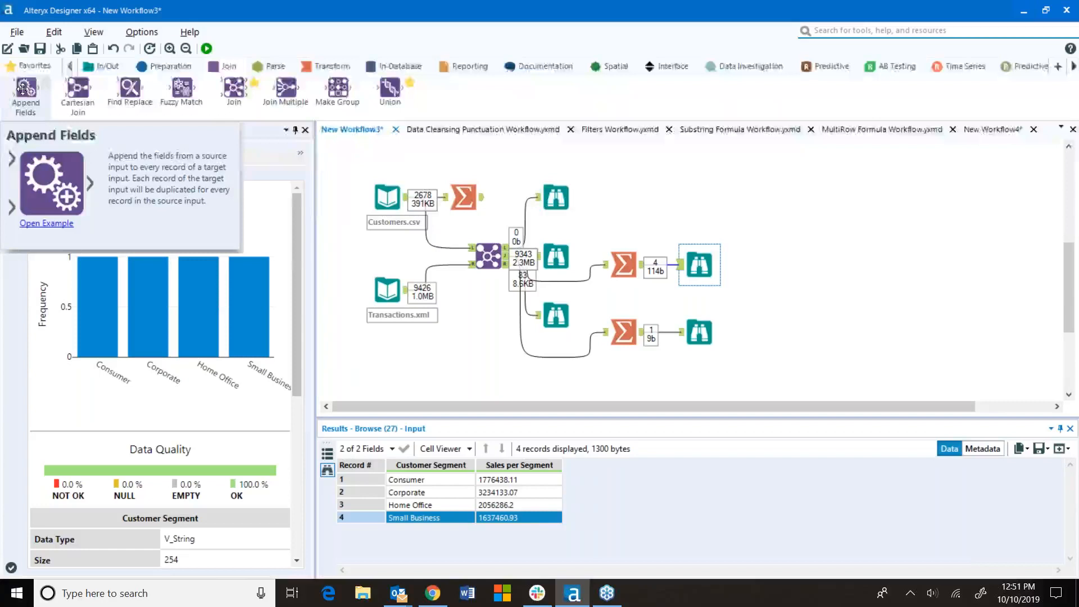
{"action": "left_click_drag", "start_coordinate": [22, 89], "coordinate": [778, 290]}
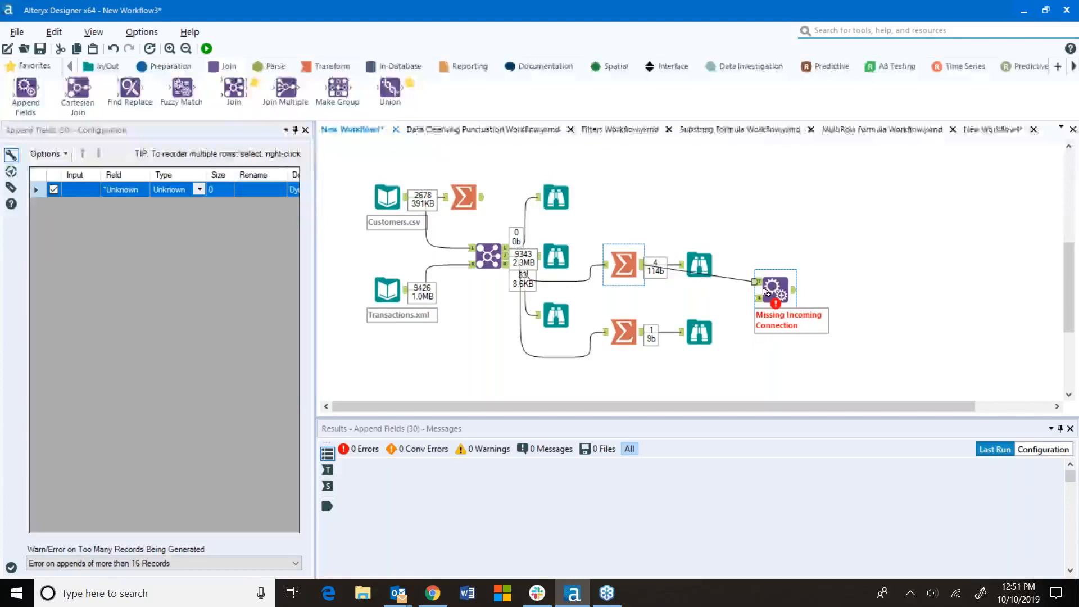
{"action": "left_click_drag", "start_coordinate": [642, 332], "coordinate": [754, 298]}
{"action": "left_click", "coordinate": [779, 296]}
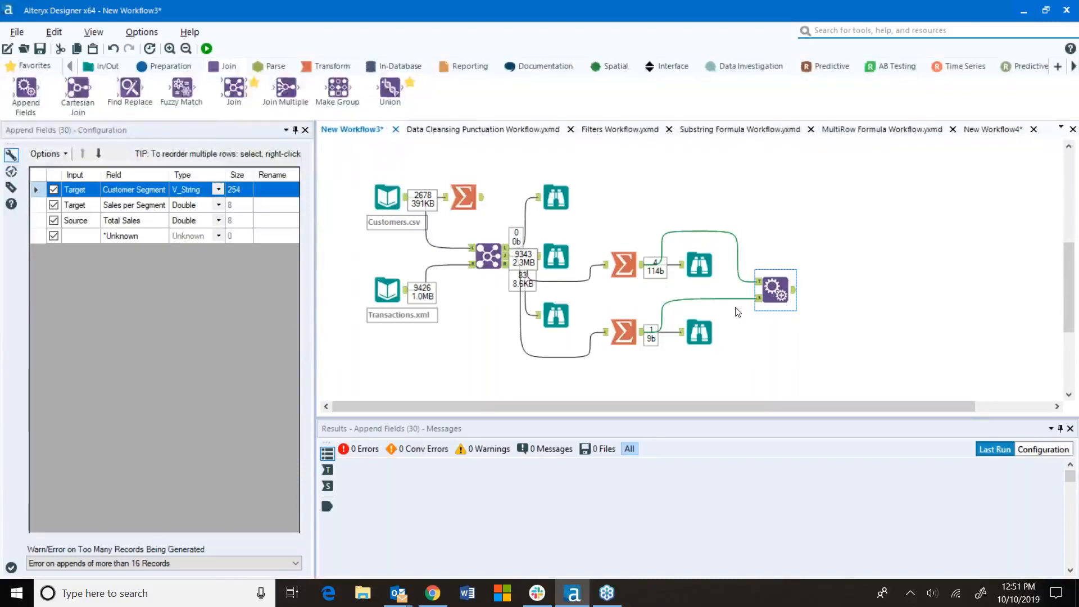
Compare the Total Sales and sales per segment Browse results with the Append Fields tool's field list.
{"action": "left_click", "coordinate": [698, 333]}
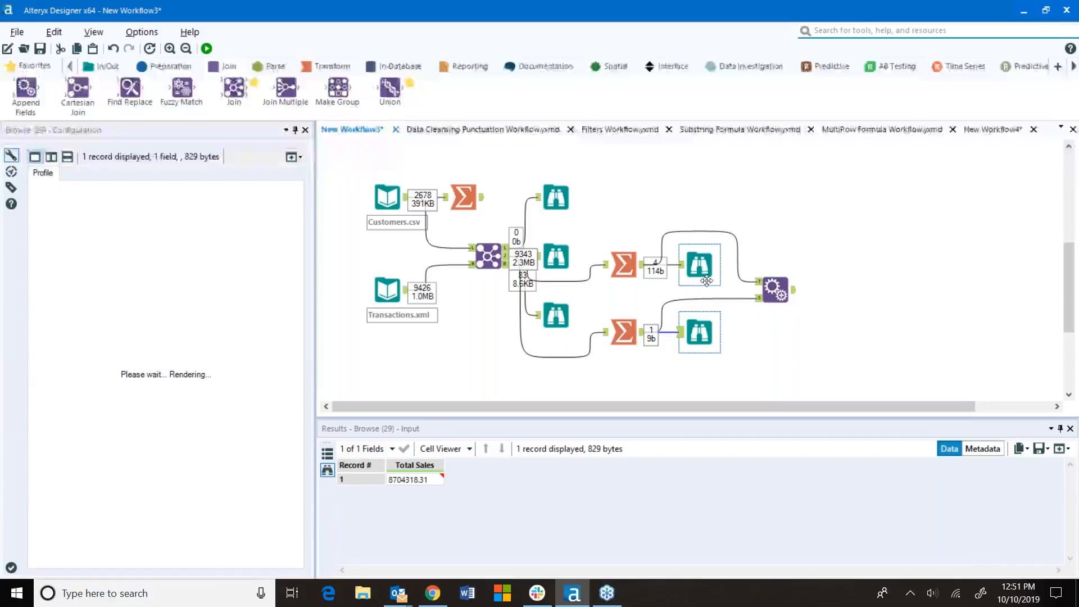
{"action": "left_click", "coordinate": [691, 268]}
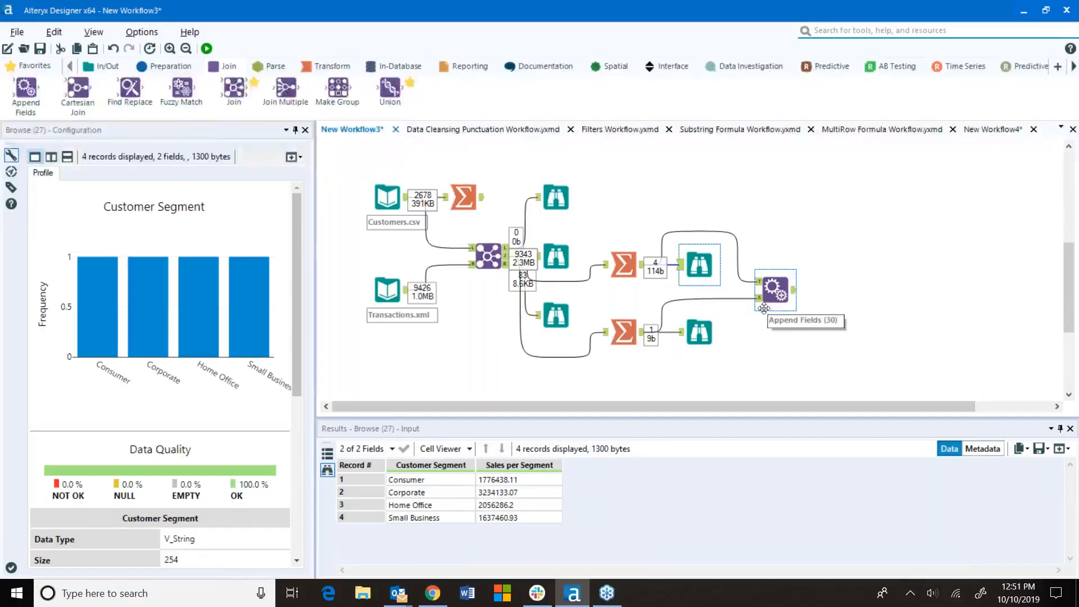
{"action": "left_click", "coordinate": [781, 293]}
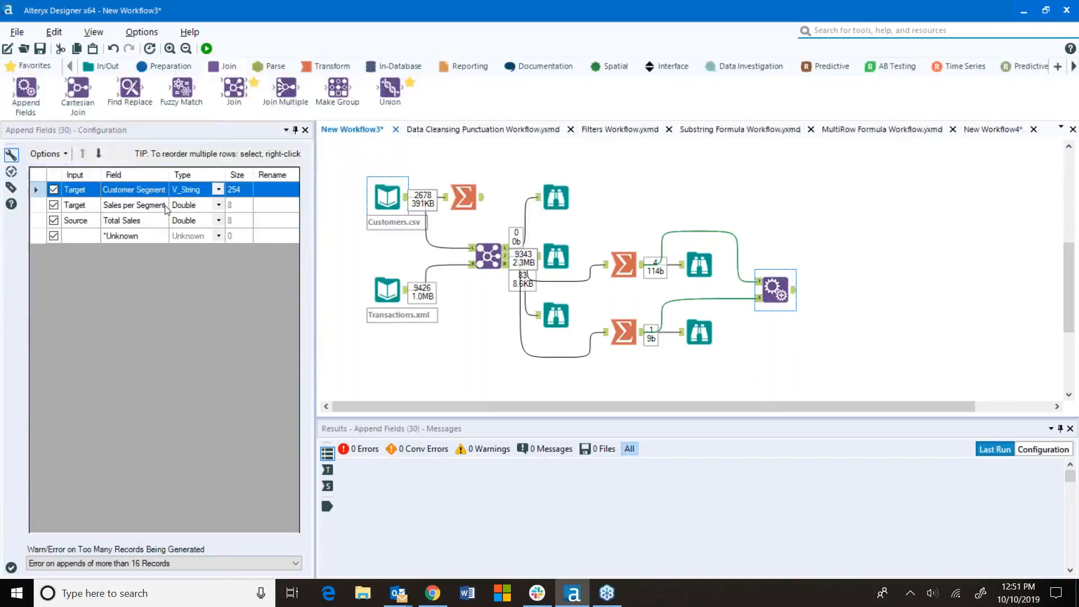
Add a Browse tool after Append Fields, run the workflow and open the appended records.
{"action": "left_click", "coordinate": [30, 66]}
{"action": "left_click_drag", "start_coordinate": [26, 89], "coordinate": [850, 290]}
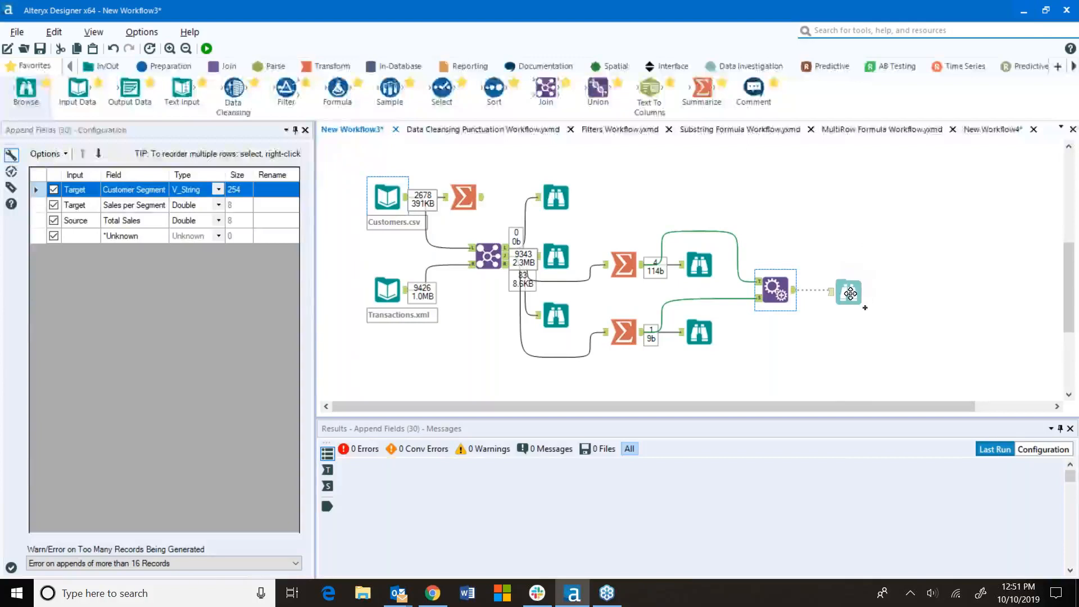
{"action": "left_click", "coordinate": [206, 49]}
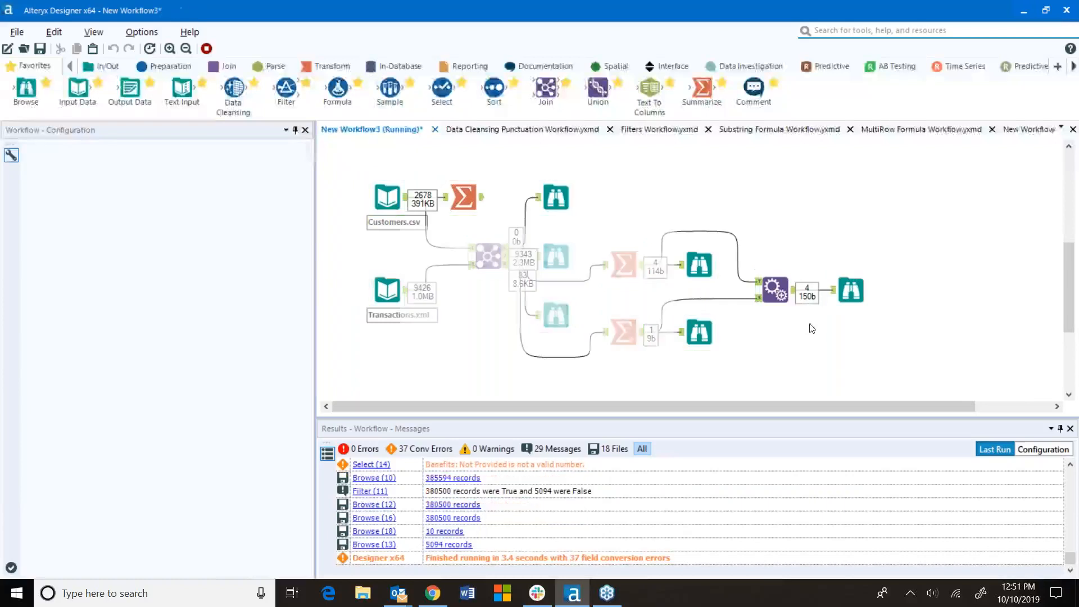
{"action": "left_click", "coordinate": [642, 330]}
{"action": "left_click", "coordinate": [847, 292]}
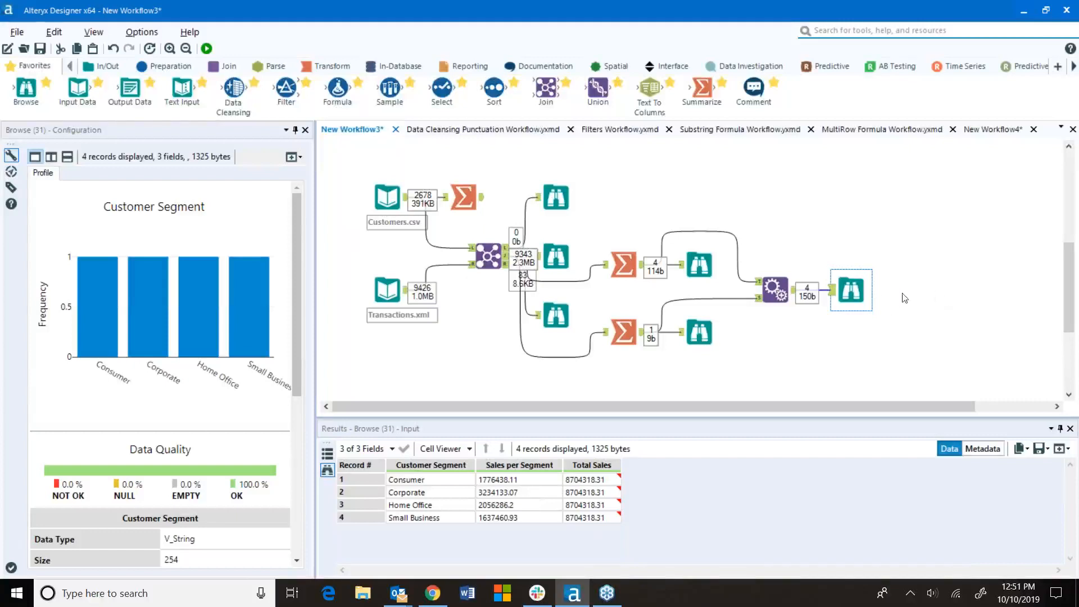
Move the final Browse tool lower on the canvas and connect a new Formula tool to the Append Fields output.
{"action": "left_click_drag", "start_coordinate": [844, 304], "coordinate": [844, 372]}
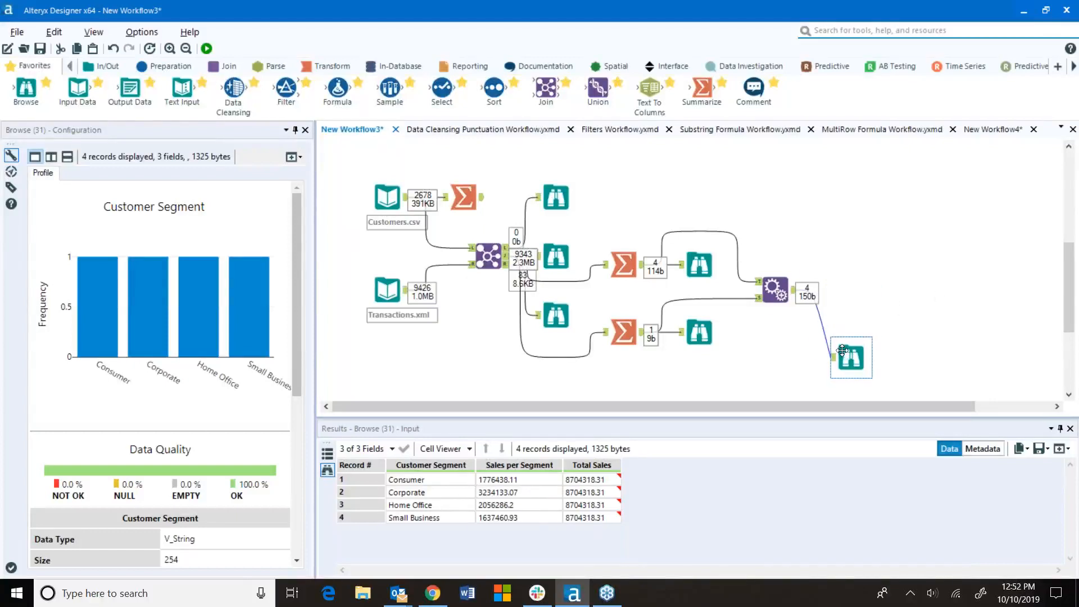
{"action": "left_click_drag", "start_coordinate": [337, 88], "coordinate": [849, 290]}
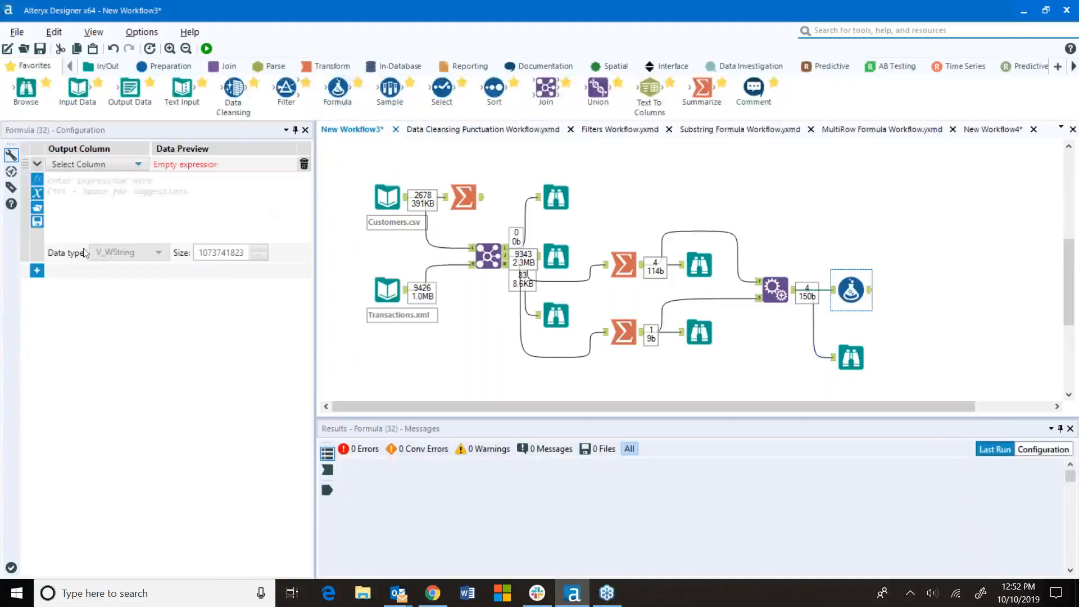
Add a new output column named Percent in the Formula tool.
{"action": "left_click", "coordinate": [135, 164]}
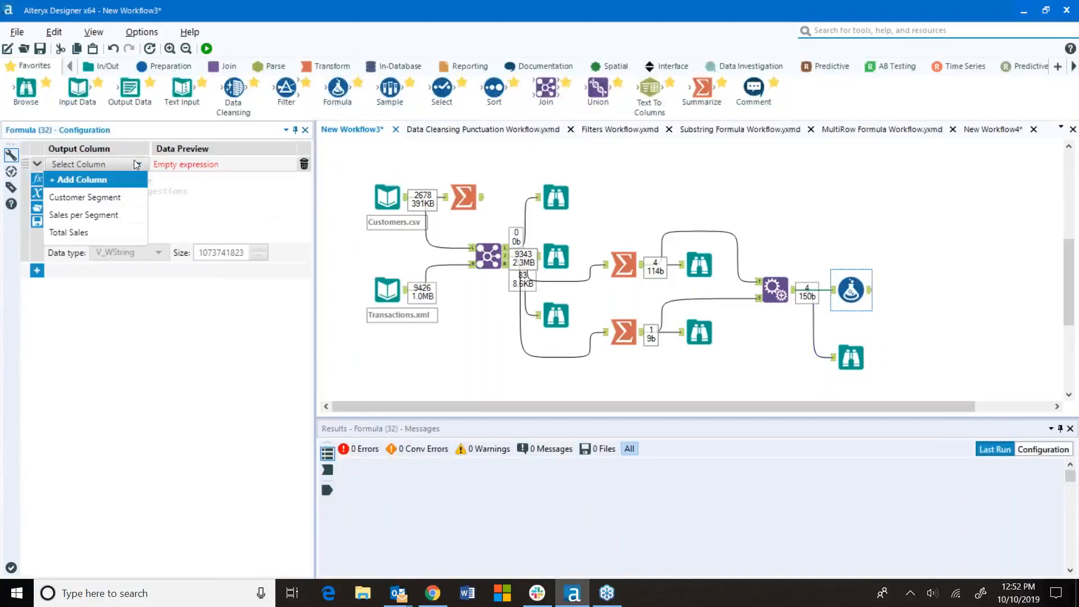
{"action": "left_click", "coordinate": [96, 180]}
{"action": "type", "text": "F"}
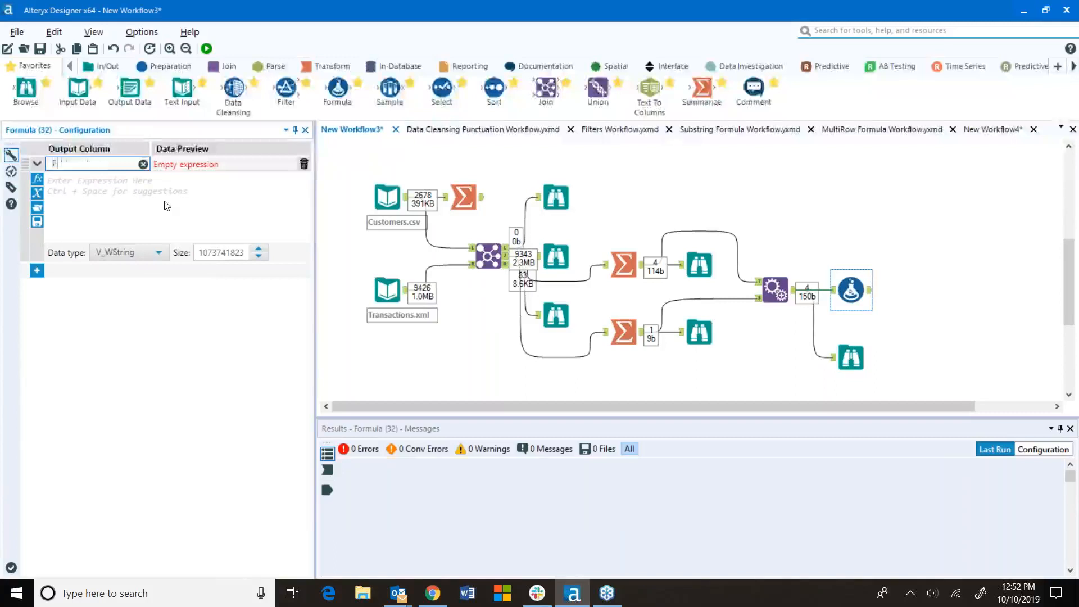
{"action": "type", "text": "ercent"}
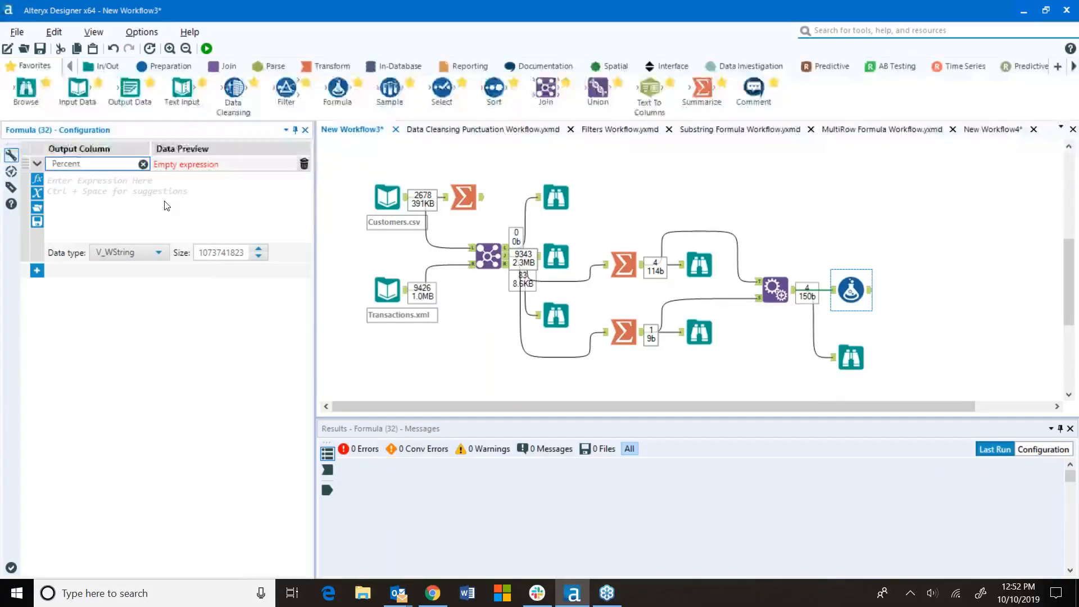
Build the Percent expression as [Sales per Segment]/[Total Sales]*100 from the existing columns.
{"action": "left_click", "coordinate": [131, 183]}
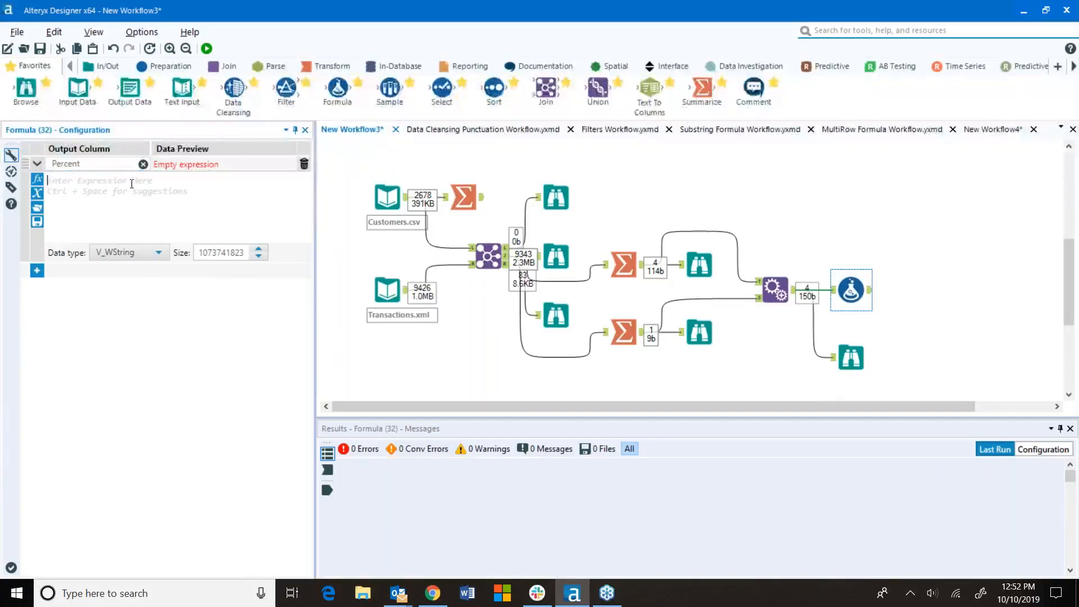
{"action": "left_click", "coordinate": [38, 193]}
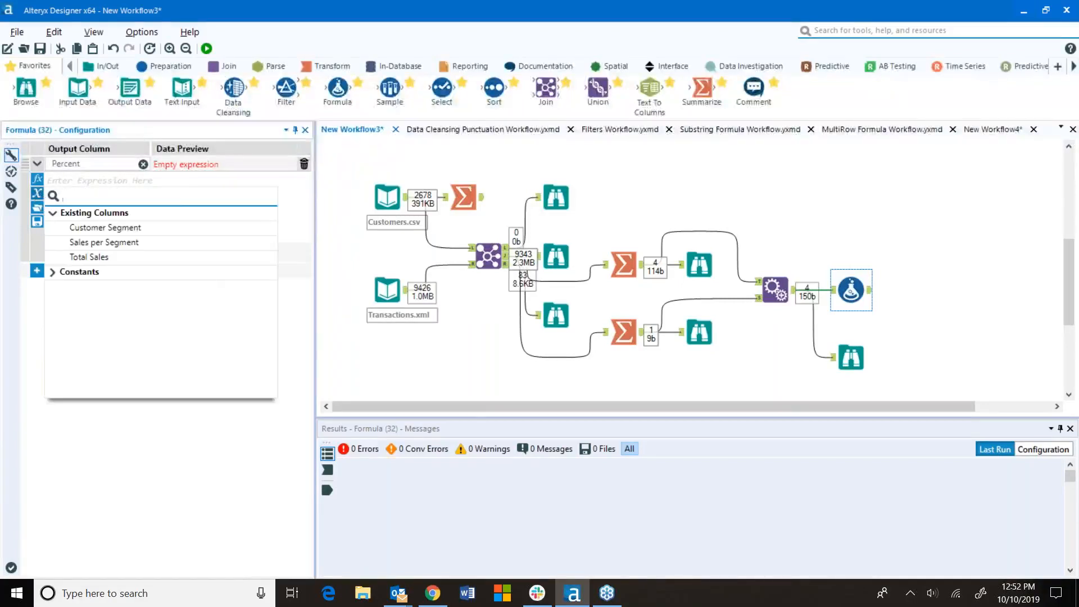
{"action": "left_click", "coordinate": [112, 242]}
{"action": "type", "text": "/"}
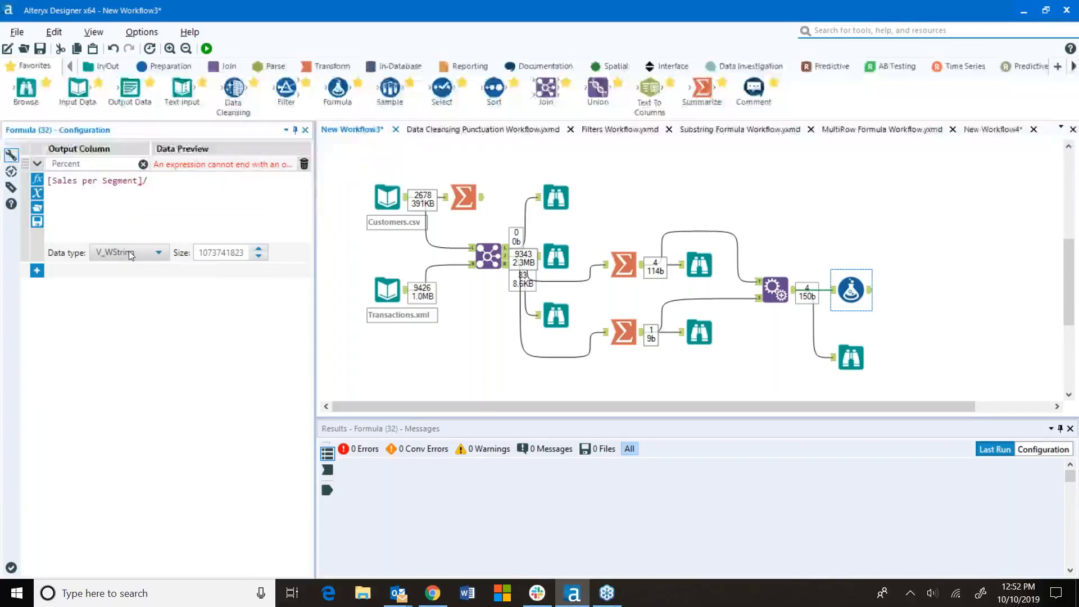
{"action": "left_click", "coordinate": [37, 192]}
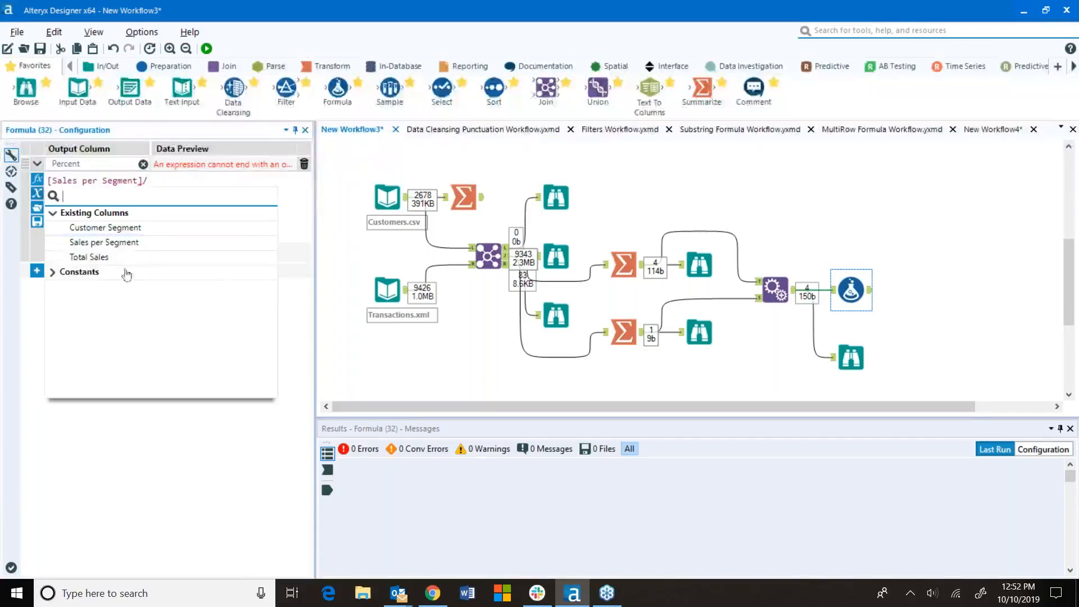
{"action": "left_click", "coordinate": [96, 257]}
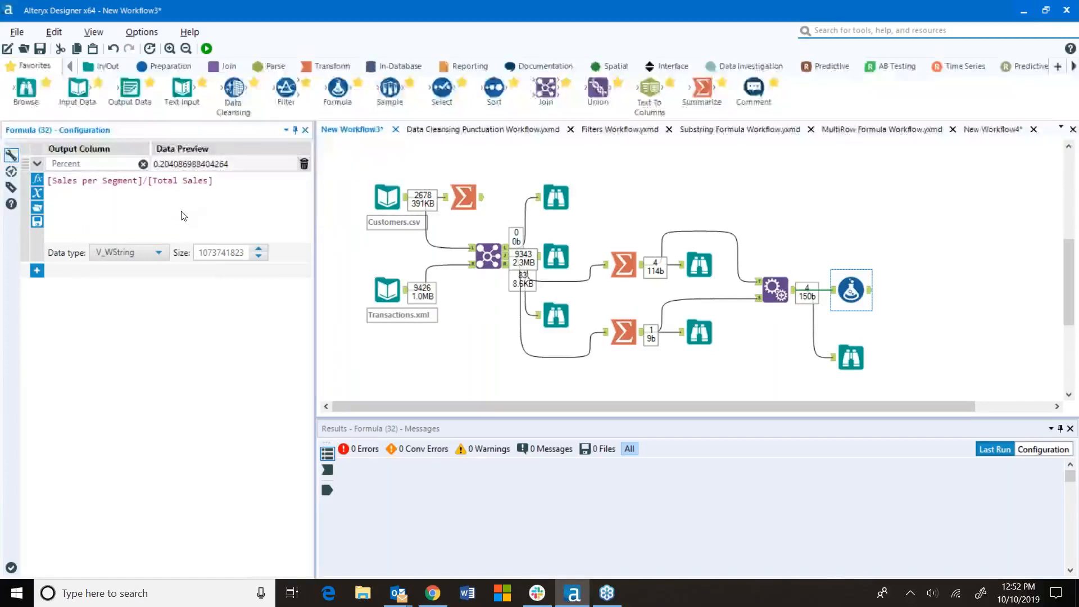
{"action": "type", "text": "*100"}
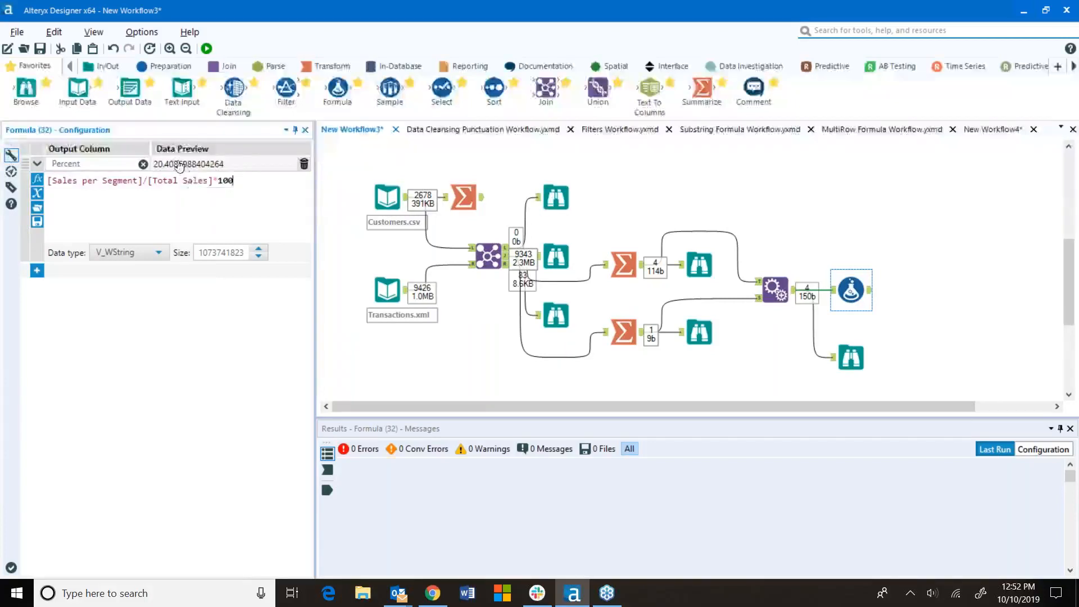
Set the Percent column's data type to FixedDecimal with a scale of 2.
{"action": "left_click", "coordinate": [159, 253]}
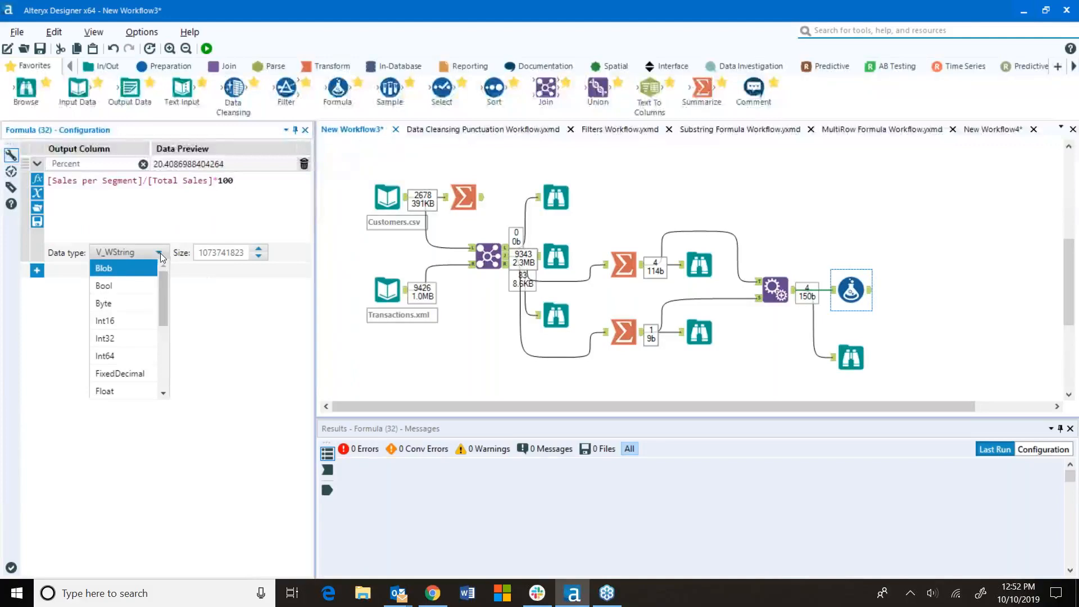
{"action": "left_click", "coordinate": [144, 378]}
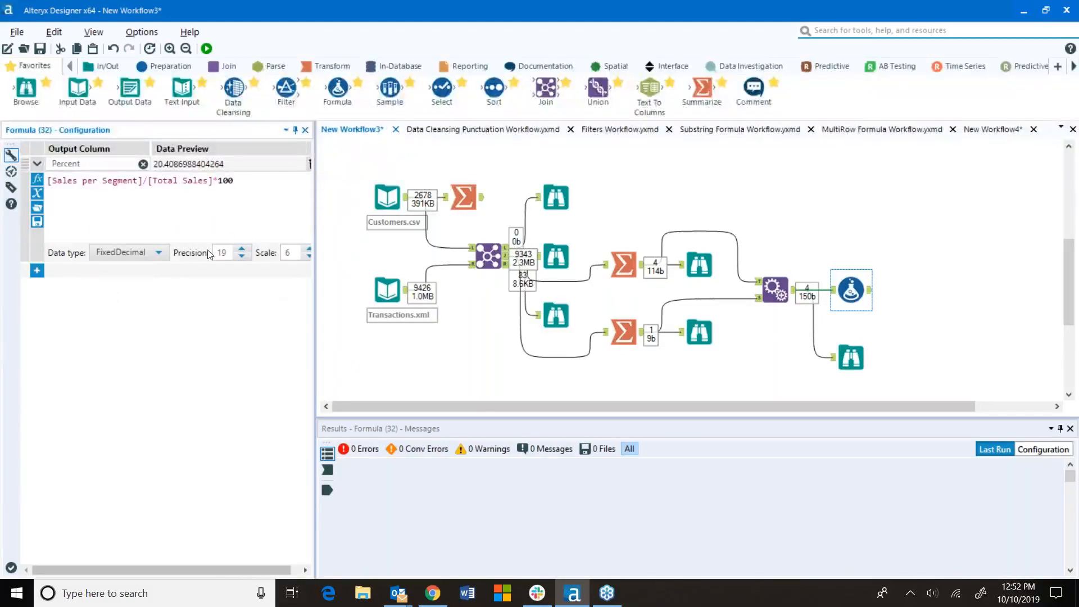
{"action": "left_click", "coordinate": [291, 256]}
{"action": "double_click", "coordinate": [291, 252]}
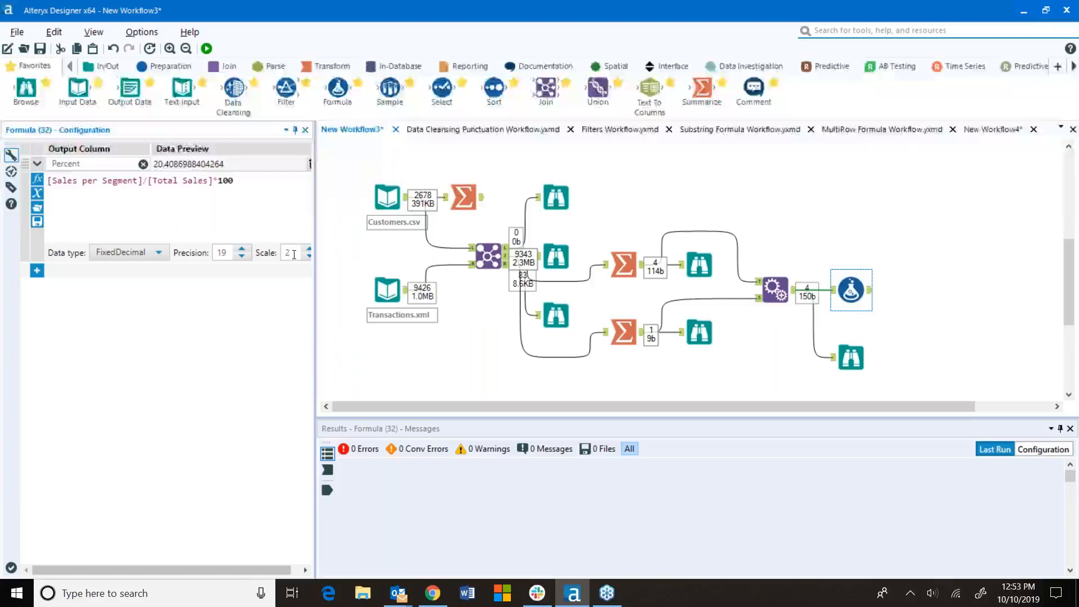
Add a Browse tool after the Formula tool, run the workflow and open the records with the Percent column.
{"action": "left_click_drag", "start_coordinate": [26, 90], "coordinate": [926, 291]}
{"action": "left_click", "coordinate": [206, 48]}
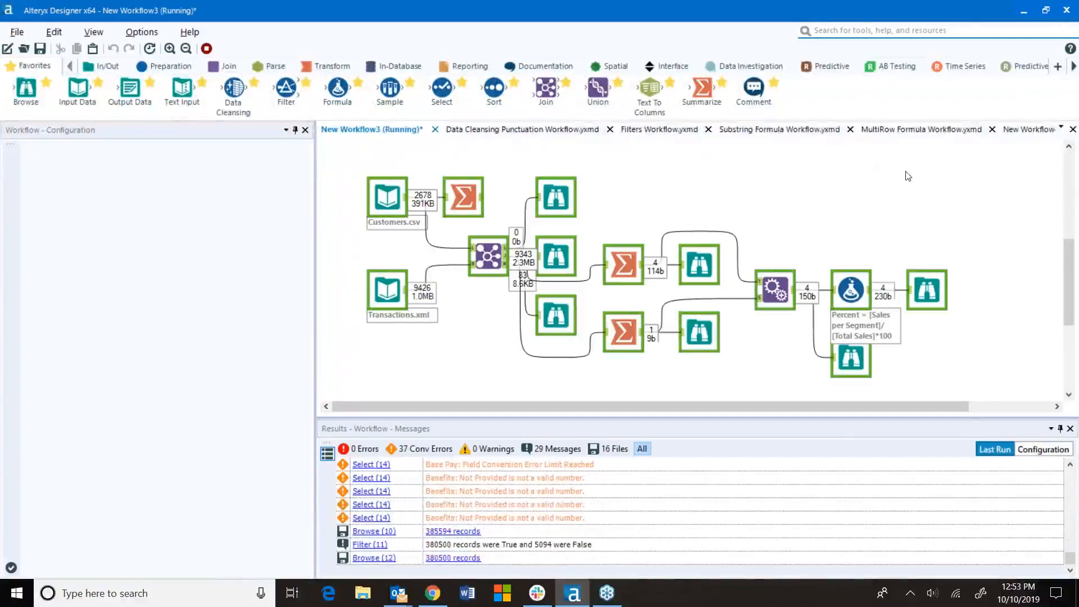
{"action": "left_click", "coordinate": [646, 330]}
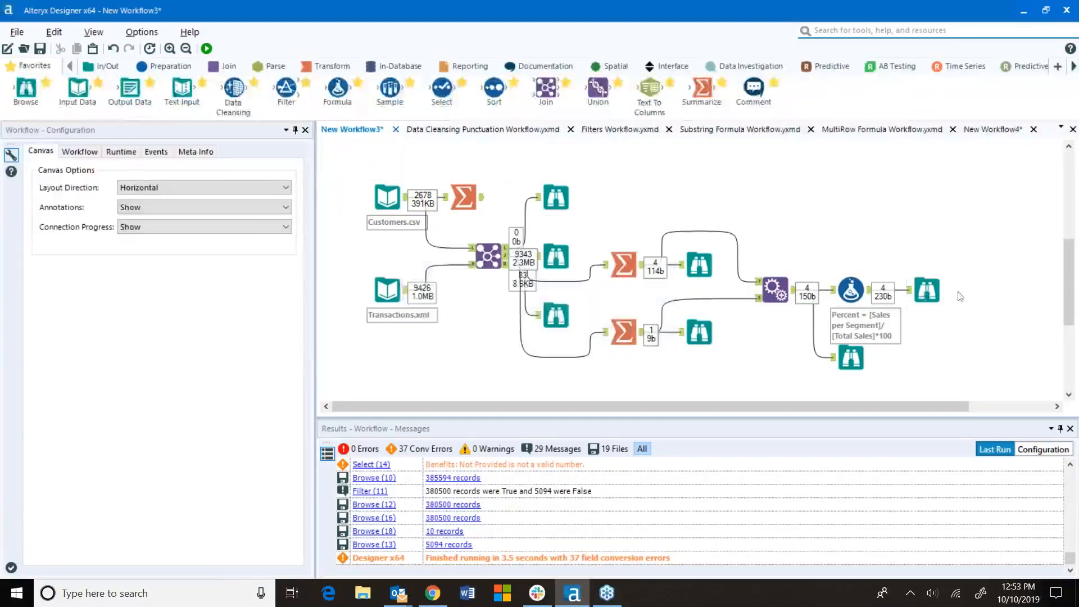
{"action": "left_click", "coordinate": [927, 290]}
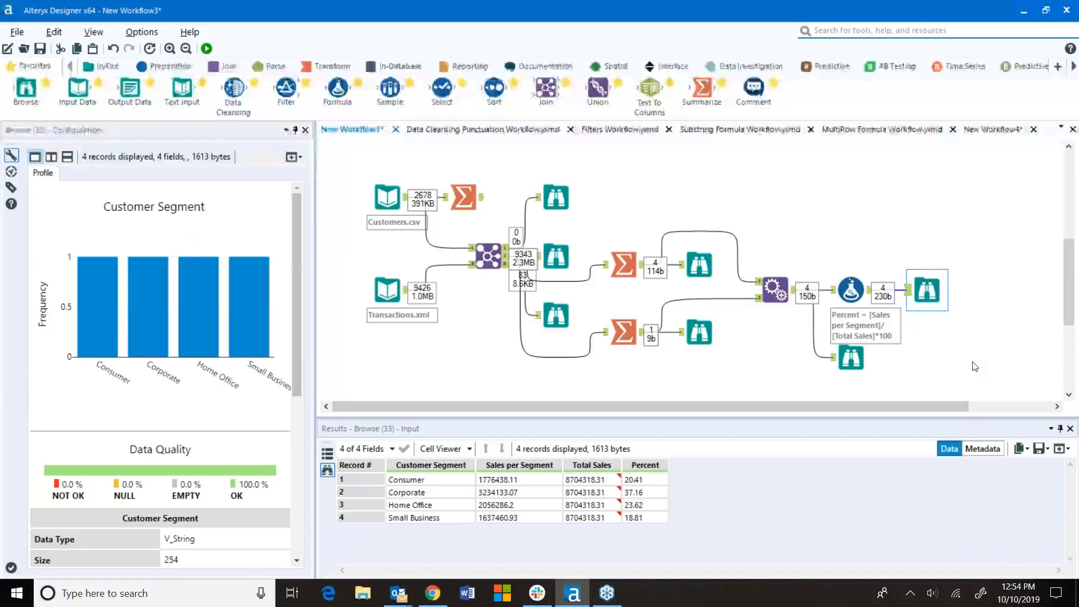
Examine the Formula tool's function library, including the Conditional, DateTime and String categories.
{"action": "left_click", "coordinate": [851, 290]}
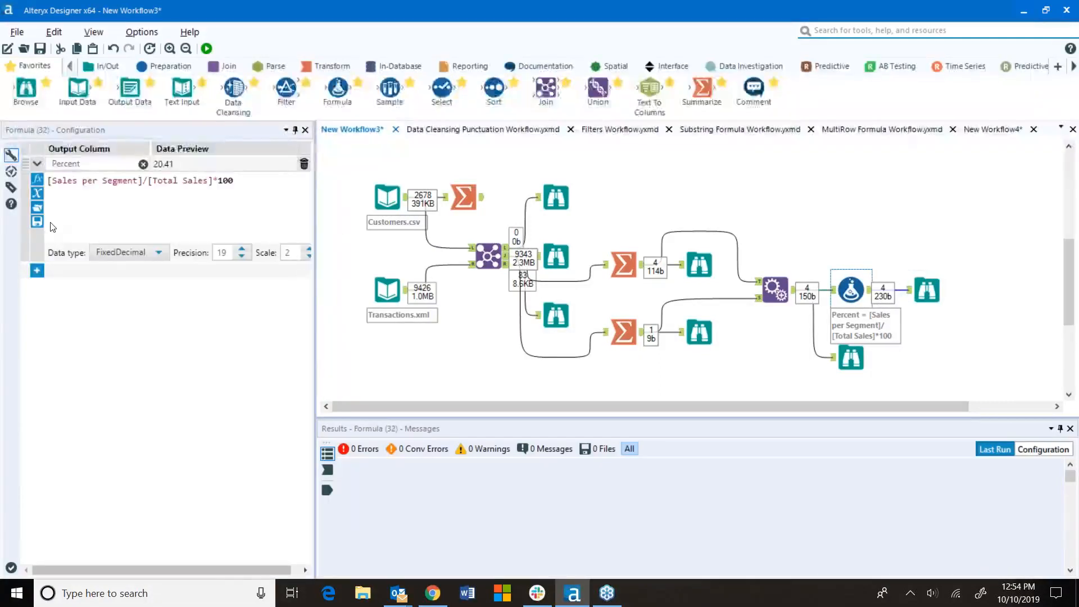
{"action": "left_click", "coordinate": [37, 180]}
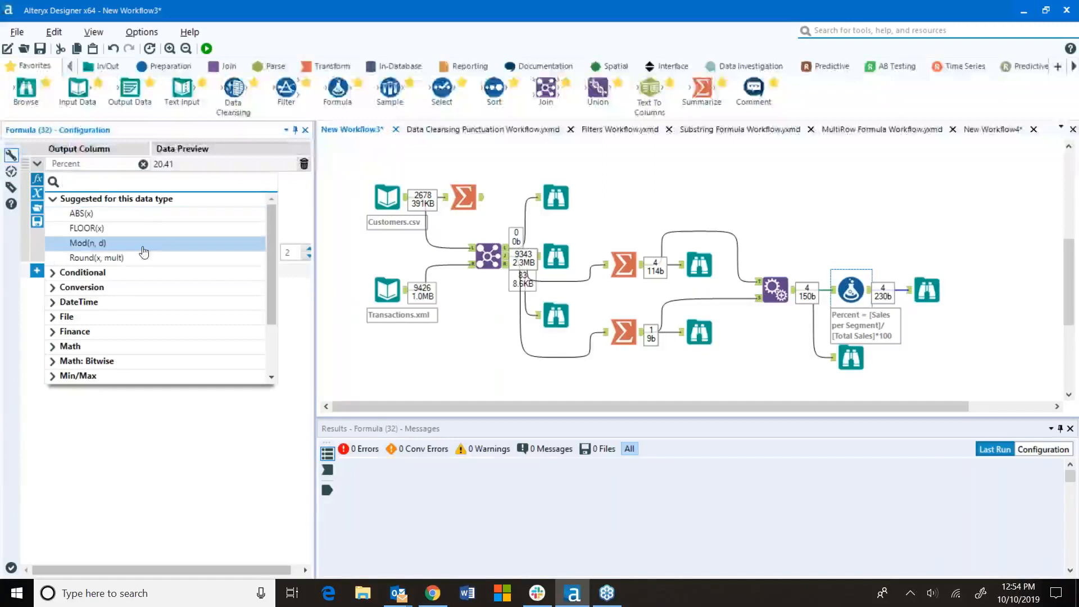
{"action": "left_click", "coordinate": [60, 273]}
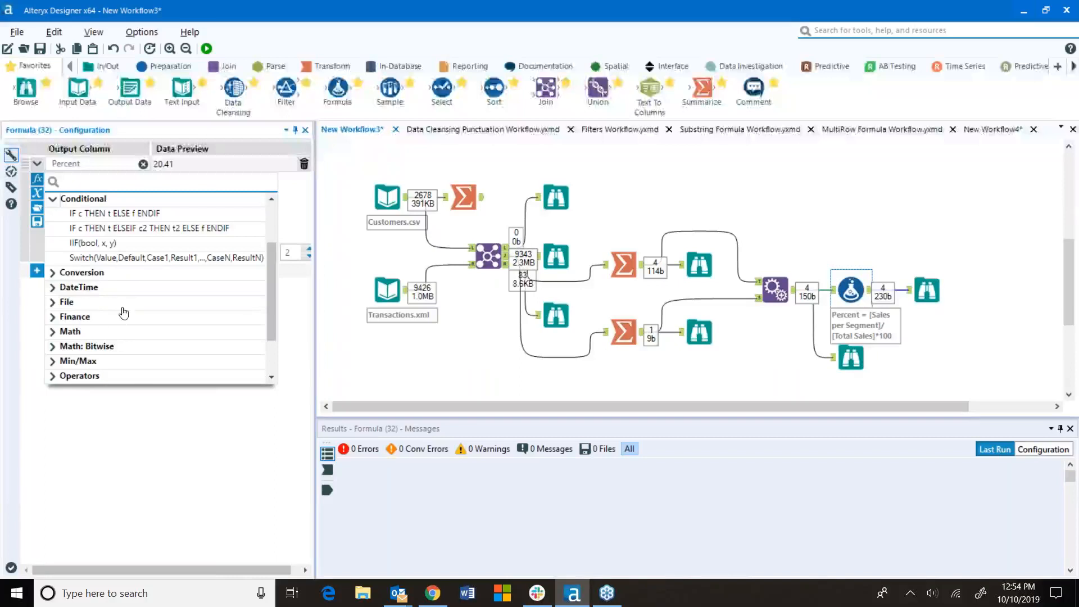
{"action": "left_click", "coordinate": [79, 287]}
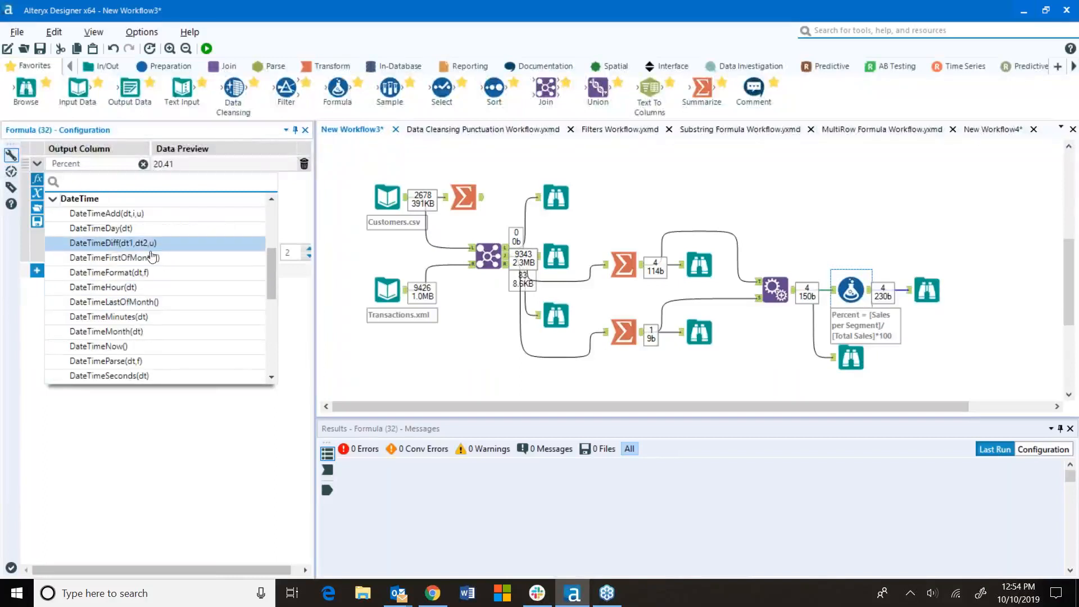
{"action": "left_click", "coordinate": [53, 199]}
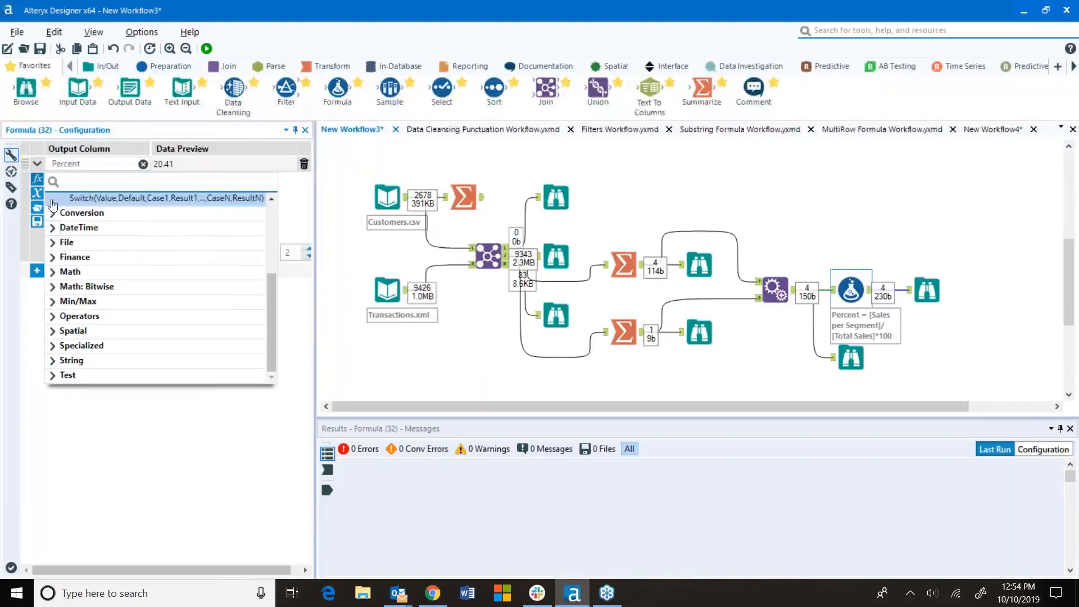
{"action": "left_click", "coordinate": [53, 362]}
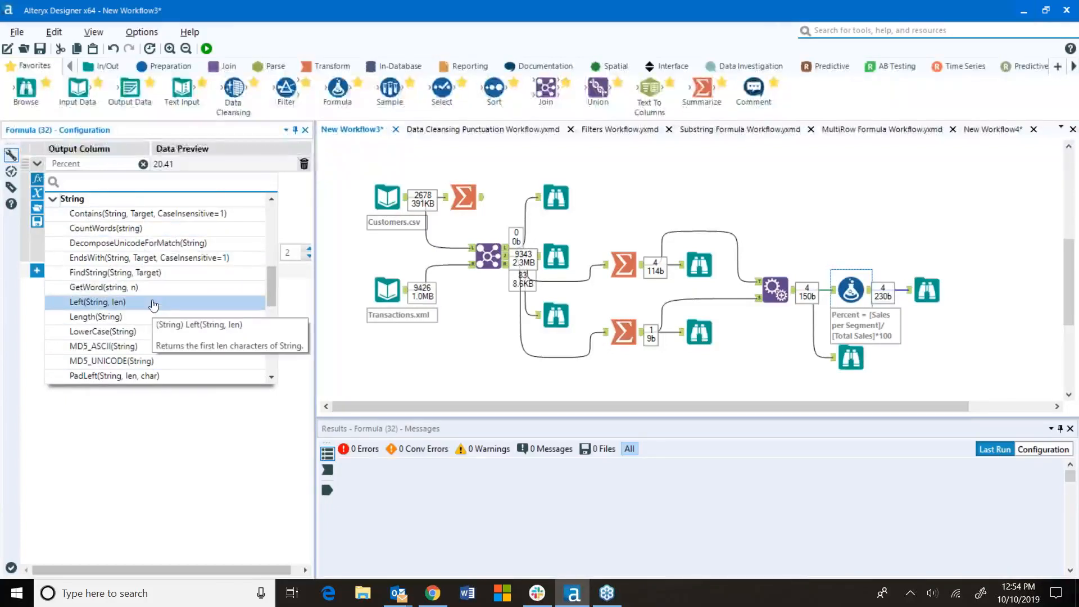
{"action": "scroll", "coordinate": [155, 307], "scroll_direction": "down", "scroll_amount": 3}
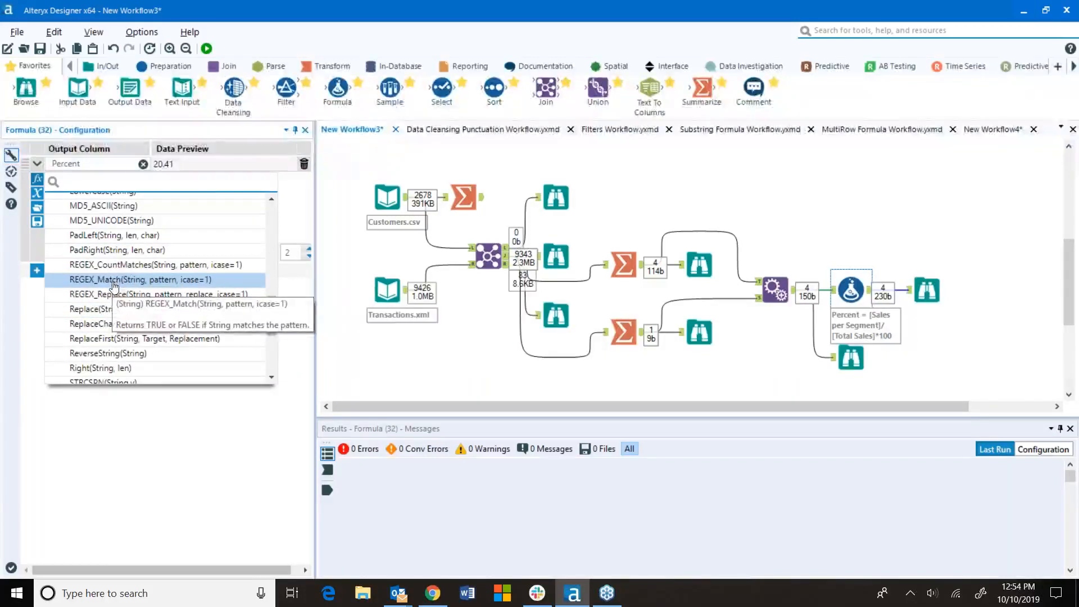
{"action": "scroll", "coordinate": [140, 310], "scroll_direction": "down", "scroll_amount": 3}
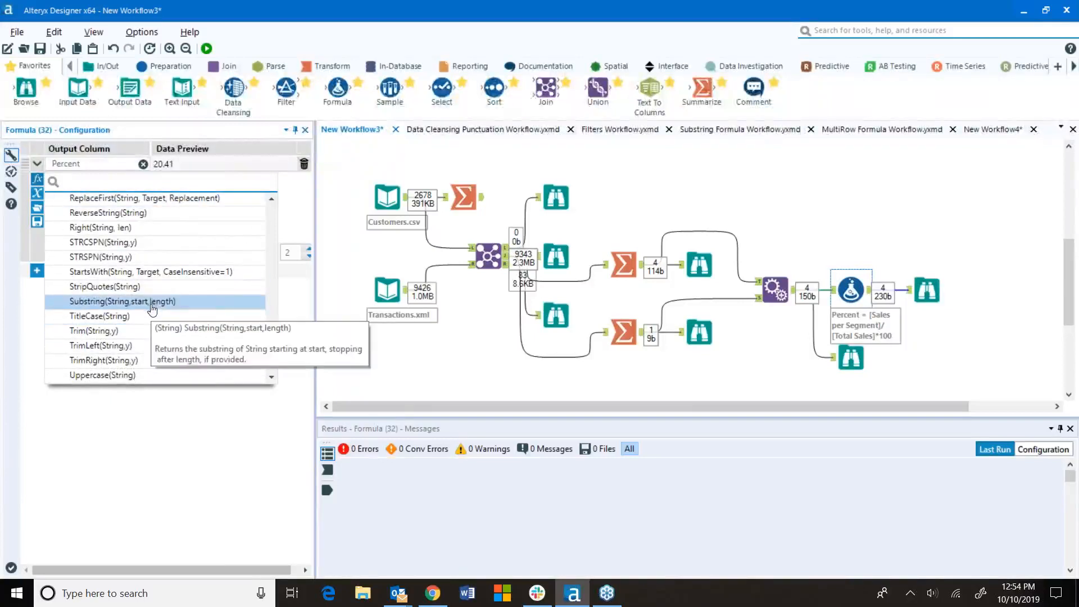
{"action": "left_click", "coordinate": [38, 180]}
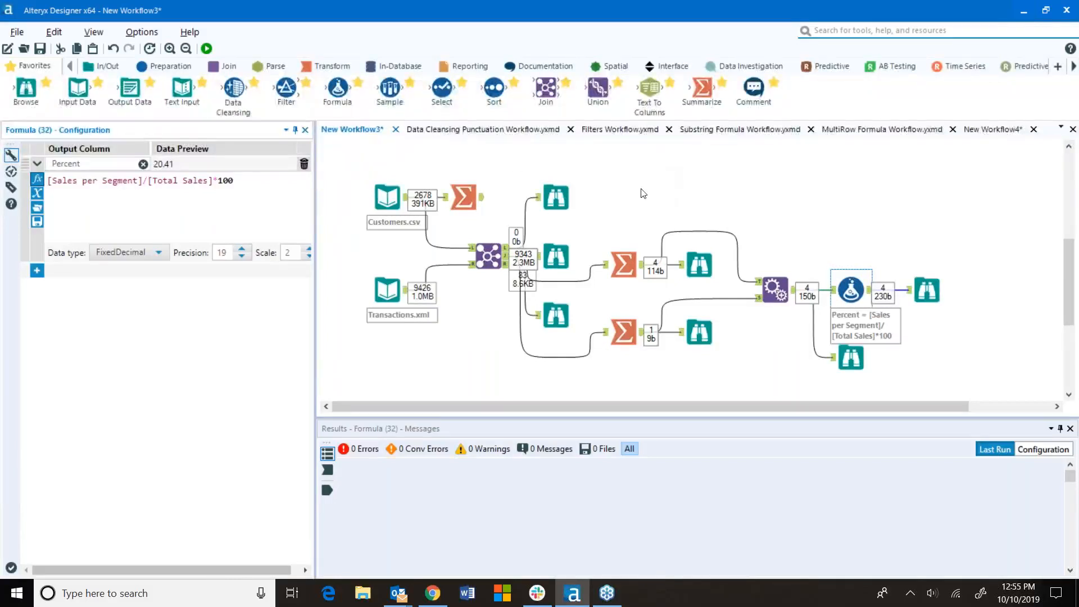
Add a RegEx tool to the san-francisco-2013.csv stream and connect it to the Data Cleansing output.
{"action": "scroll", "coordinate": [675, 228], "scroll_direction": "up", "scroll_amount": 5}
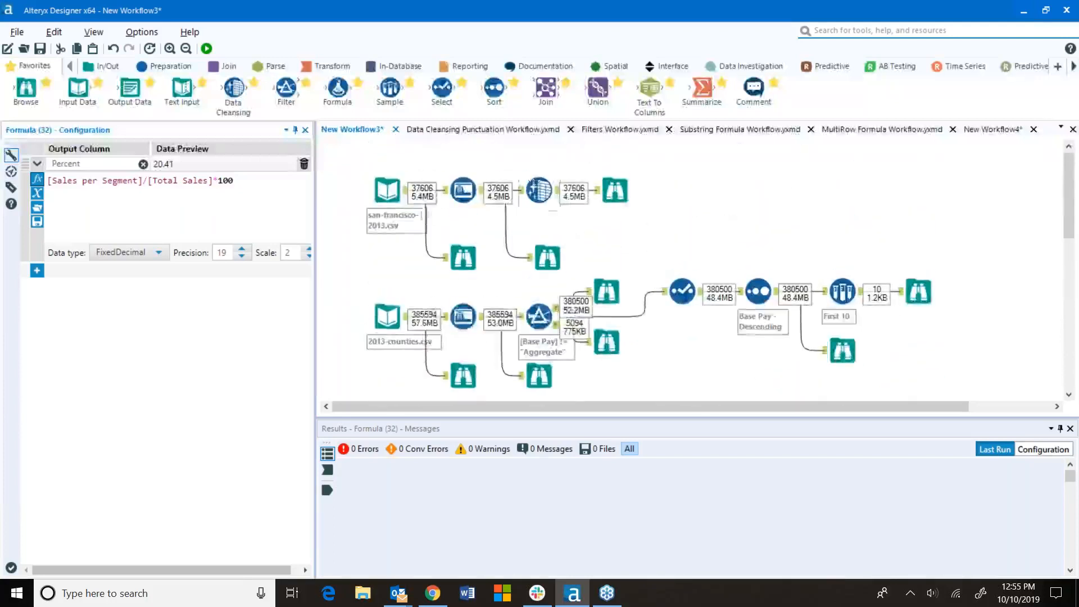
{"action": "left_click", "coordinate": [470, 190]}
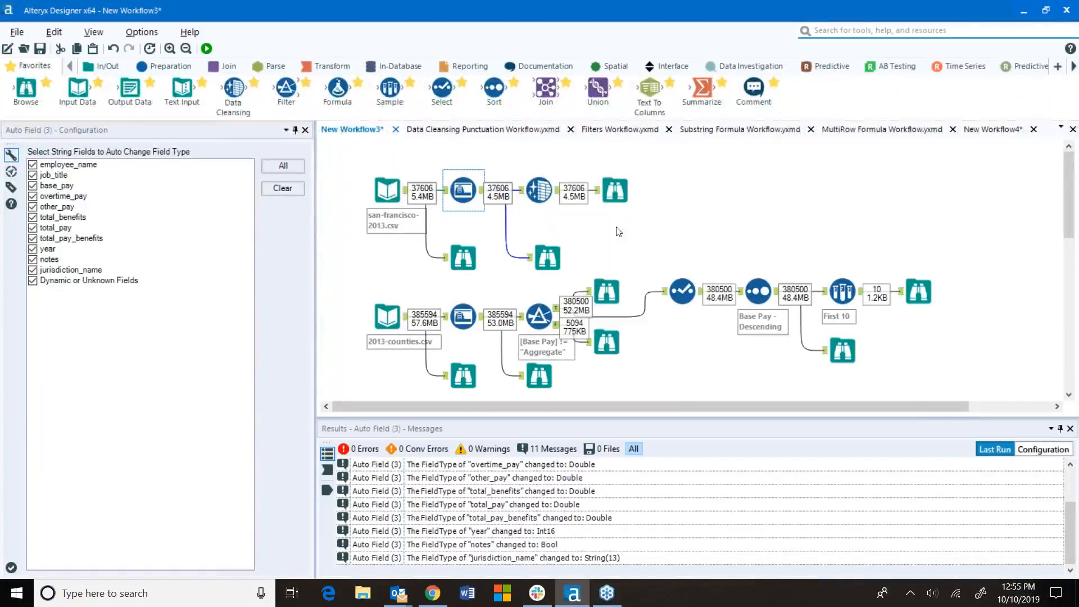
{"action": "left_click", "coordinate": [270, 67]}
{"action": "mouse_move", "coordinate": [43, 83]}
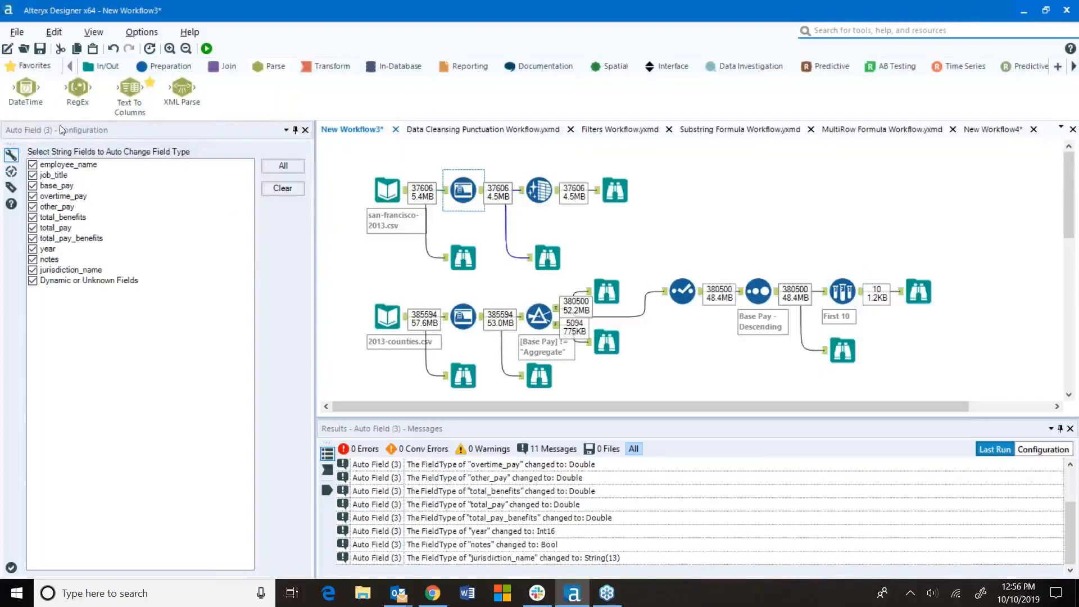
{"action": "mouse_move", "coordinate": [79, 90]}
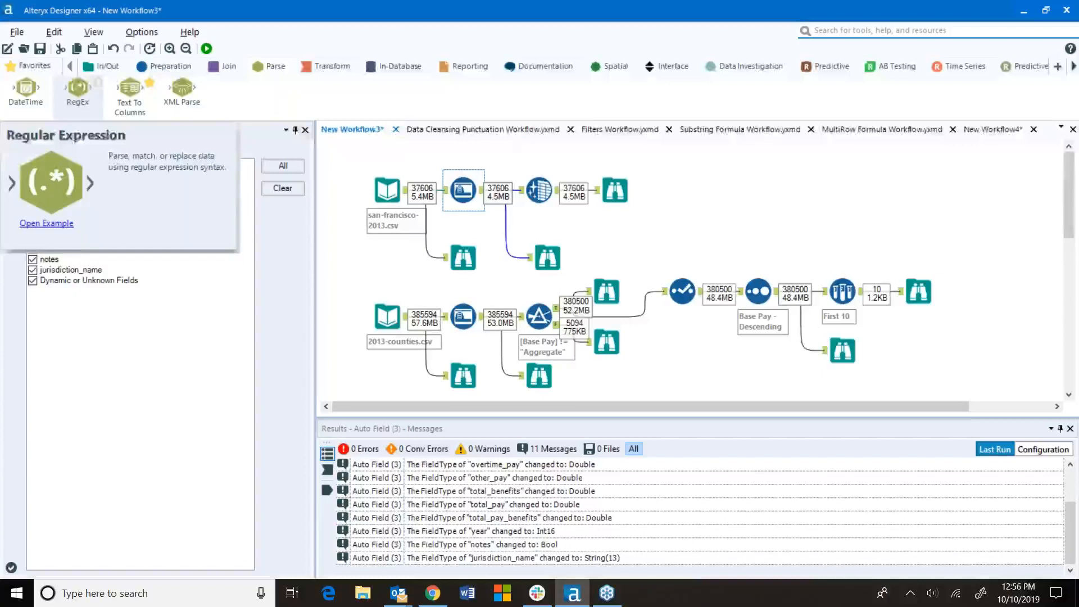
{"action": "left_click_drag", "start_coordinate": [77, 87], "coordinate": [748, 186]}
{"action": "left_click_drag", "start_coordinate": [559, 191], "coordinate": [736, 180]}
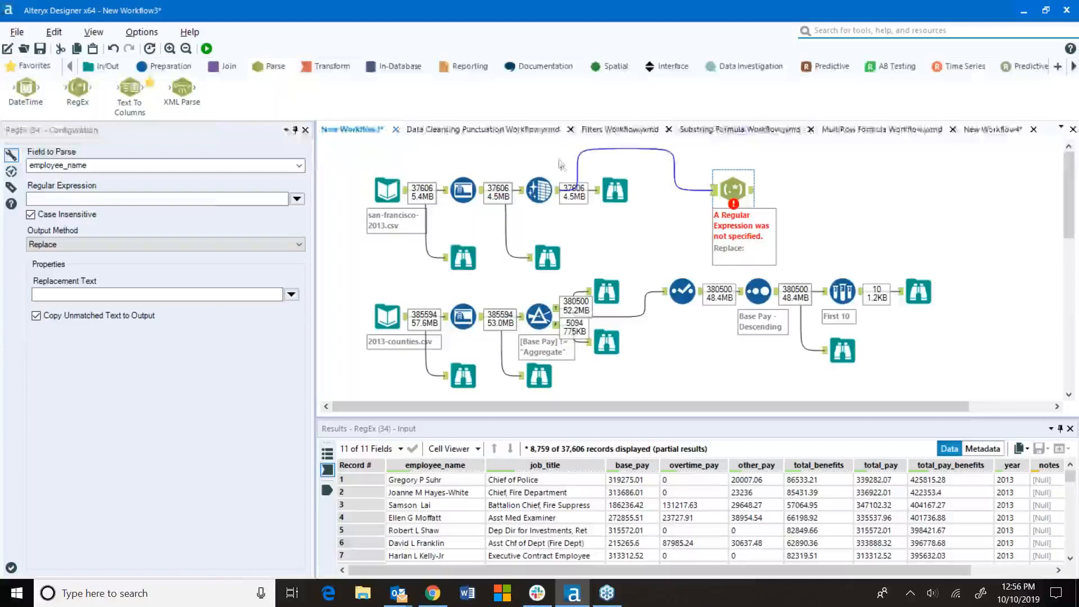
Check the RegEx tool's field to parse and review its list of regular expression syntax elements.
{"action": "left_click", "coordinate": [303, 164]}
{"action": "left_click", "coordinate": [301, 183]}
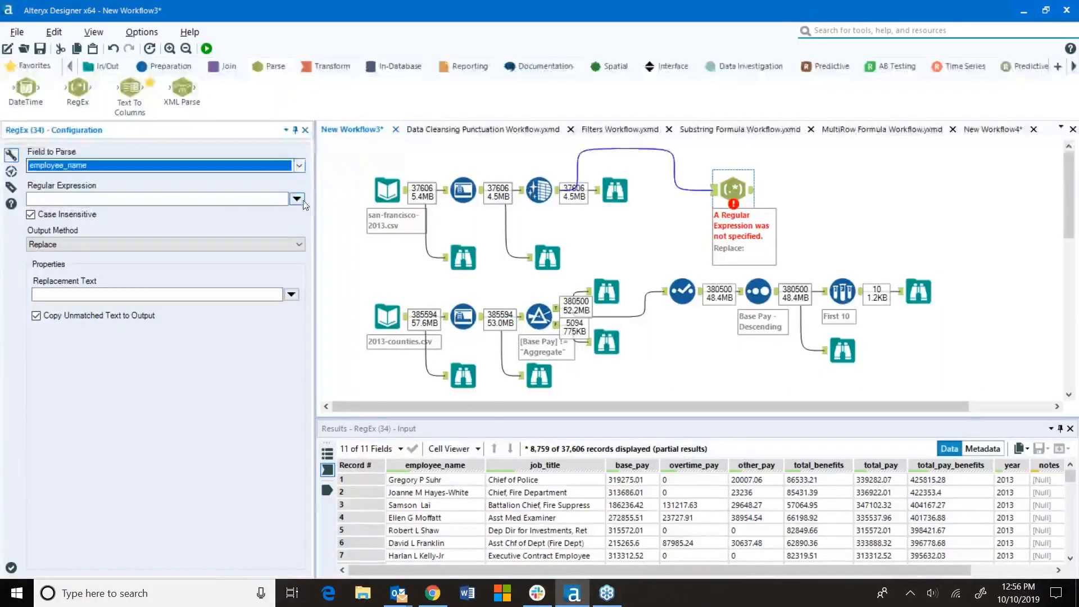
{"action": "left_click", "coordinate": [296, 199]}
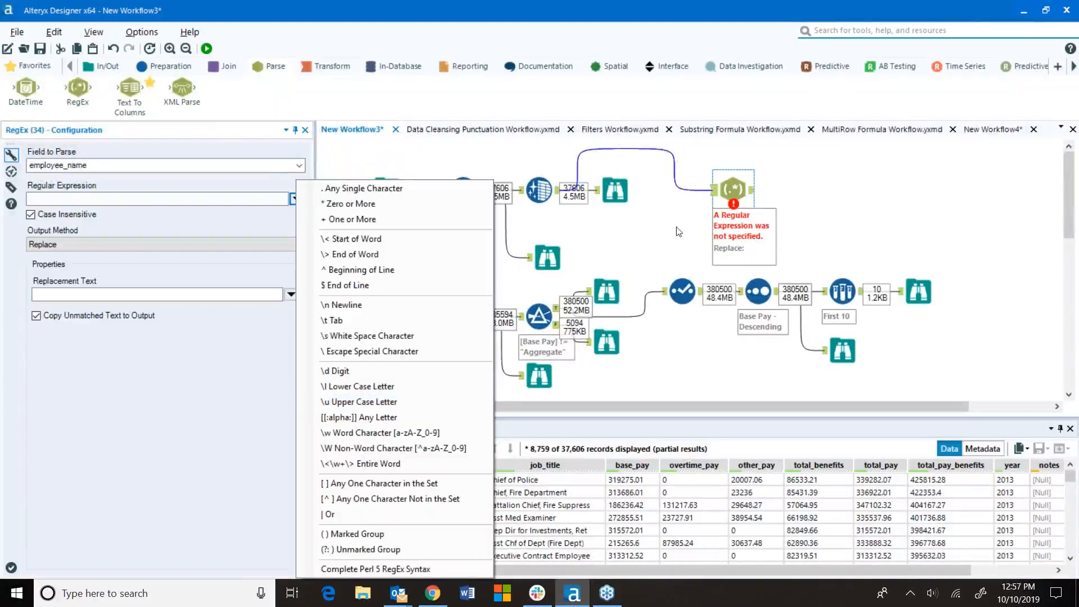
{"action": "left_click", "coordinate": [821, 217]}
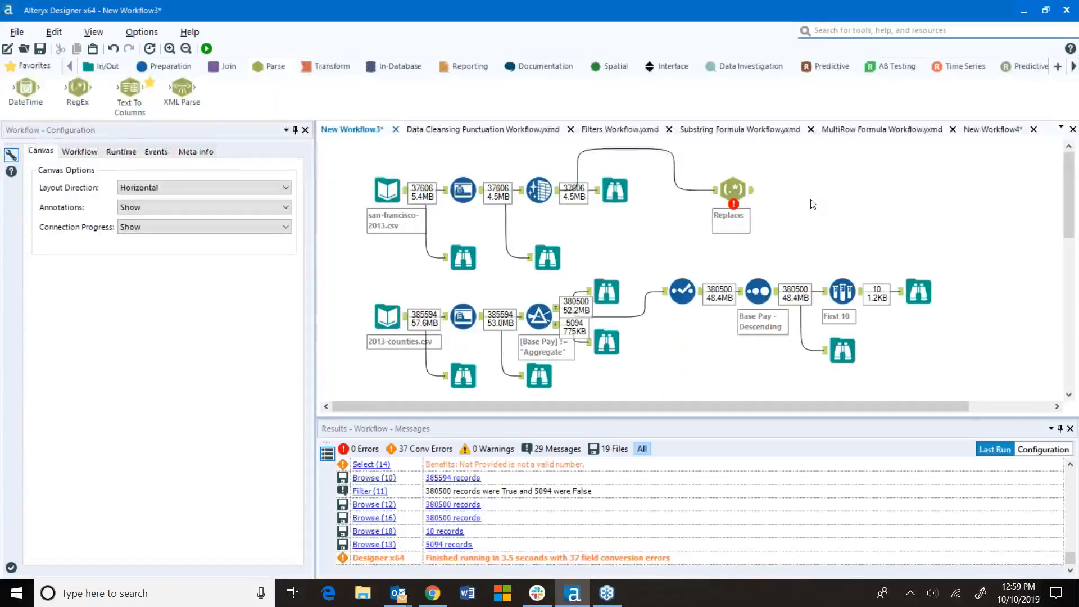
Look up the Find Replace tool's description among the Join tools.
{"action": "left_click", "coordinate": [212, 73]}
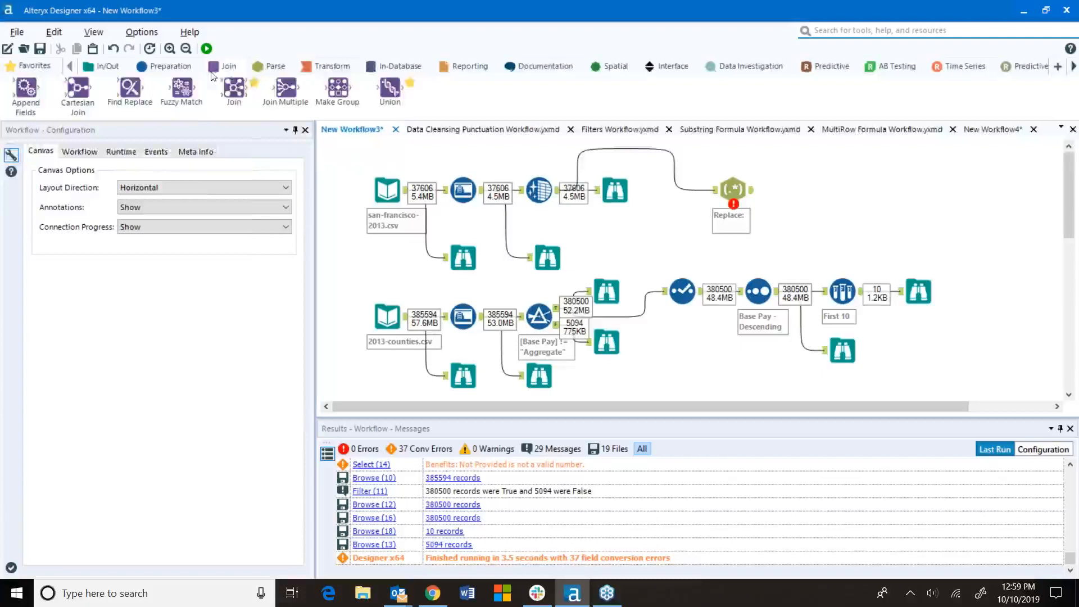
{"action": "mouse_move", "coordinate": [130, 90]}
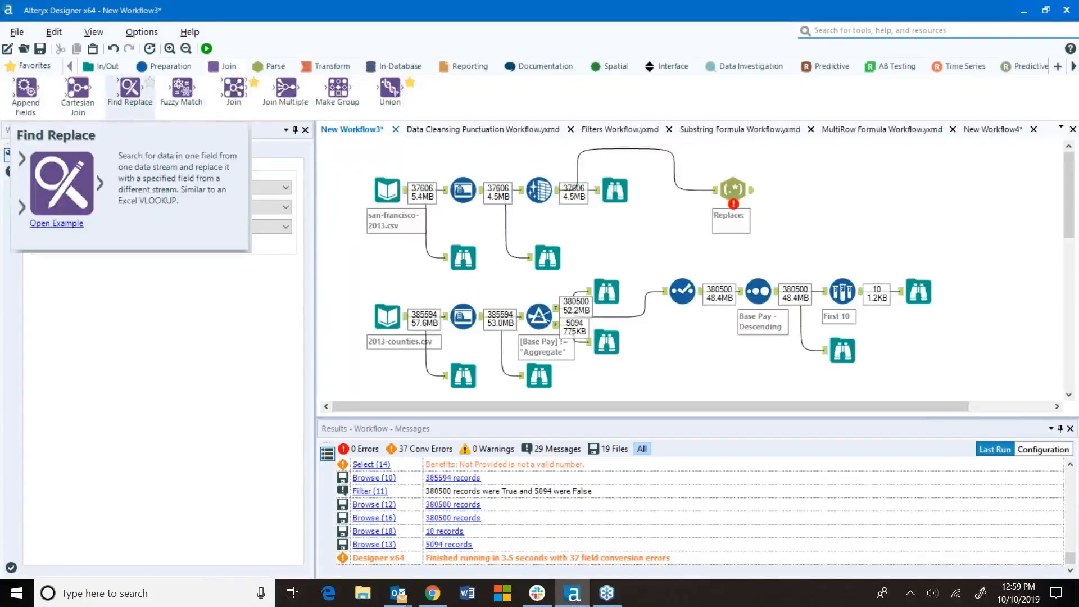